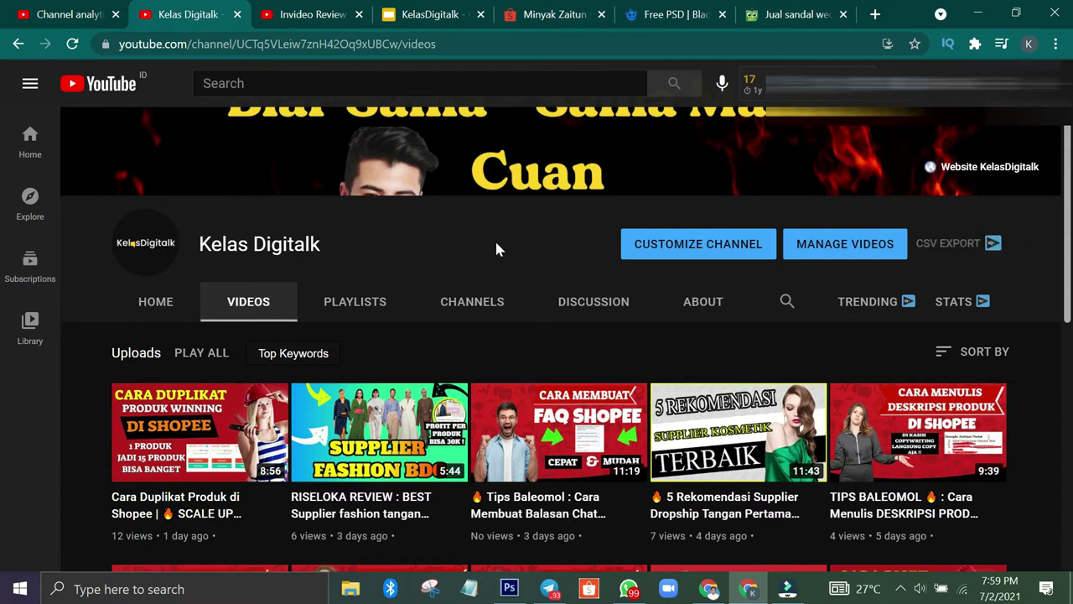
# Look through the channel's uploaded videos and created playlists, and return to its home page
pyautogui.scroll(-2, 496, 249)
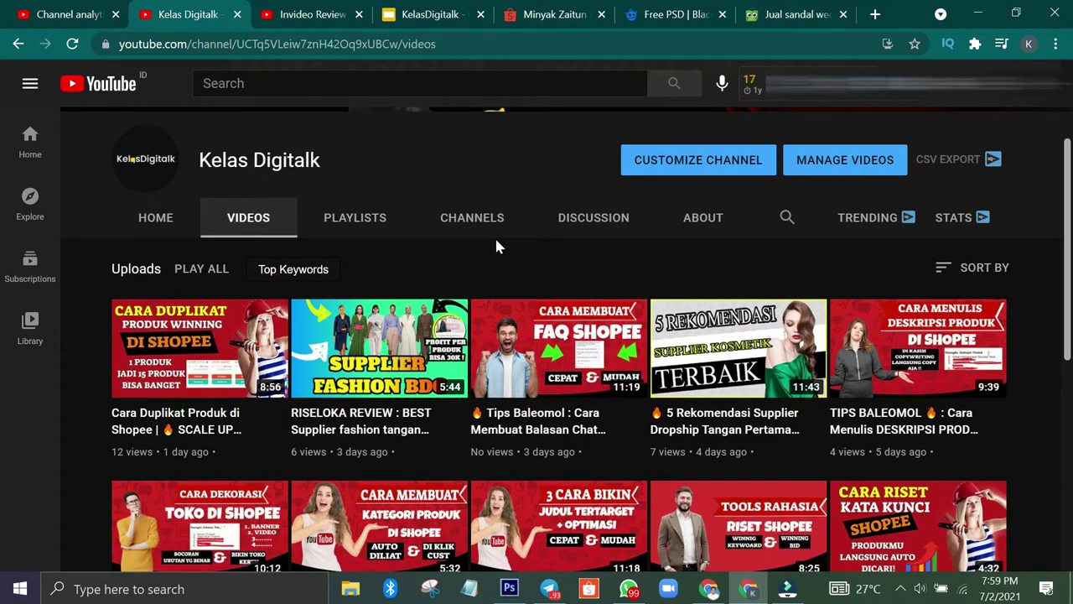
pyautogui.click(343, 219)
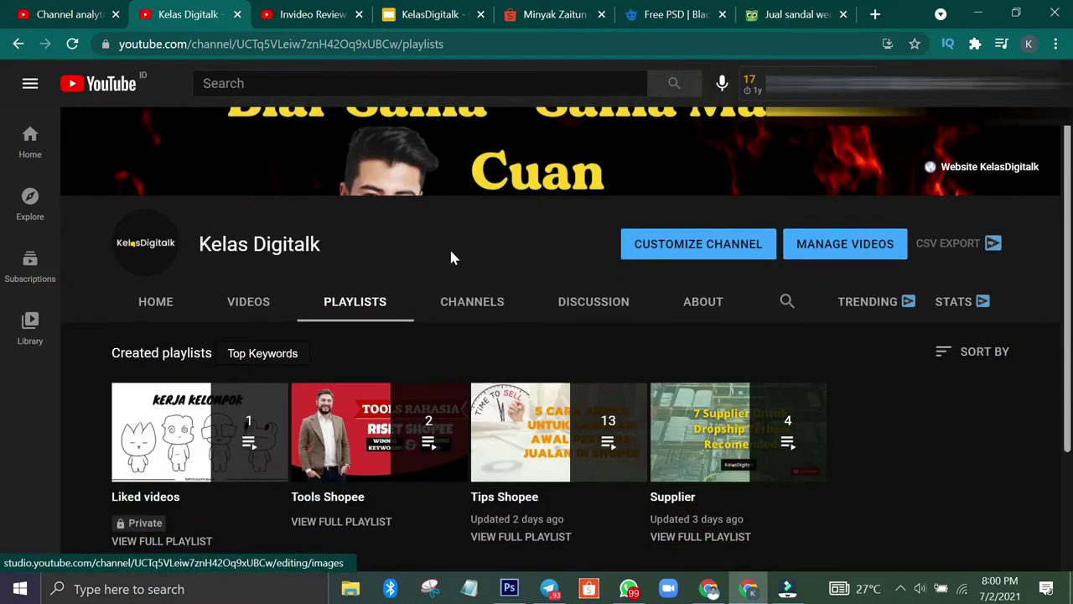
pyautogui.scroll(-2, 503, 277)
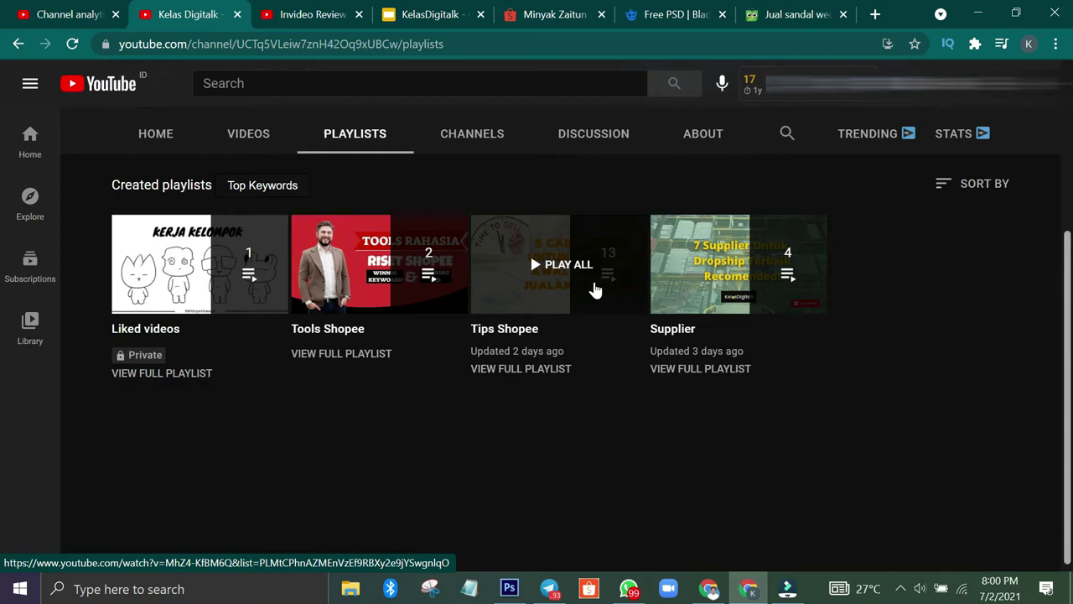
pyautogui.scroll(3, 594, 290)
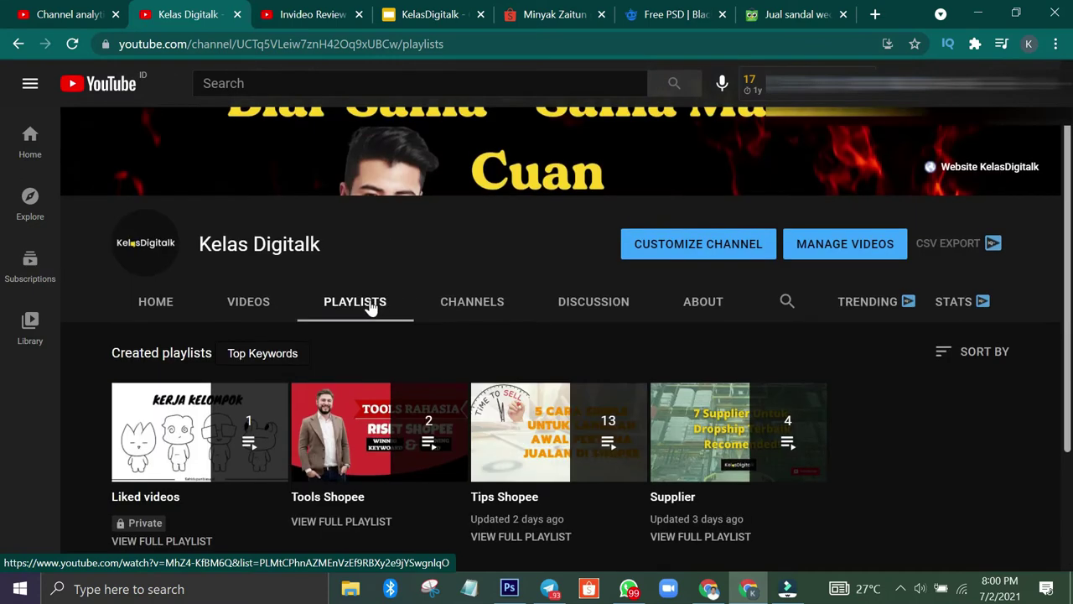
pyautogui.click(237, 302)
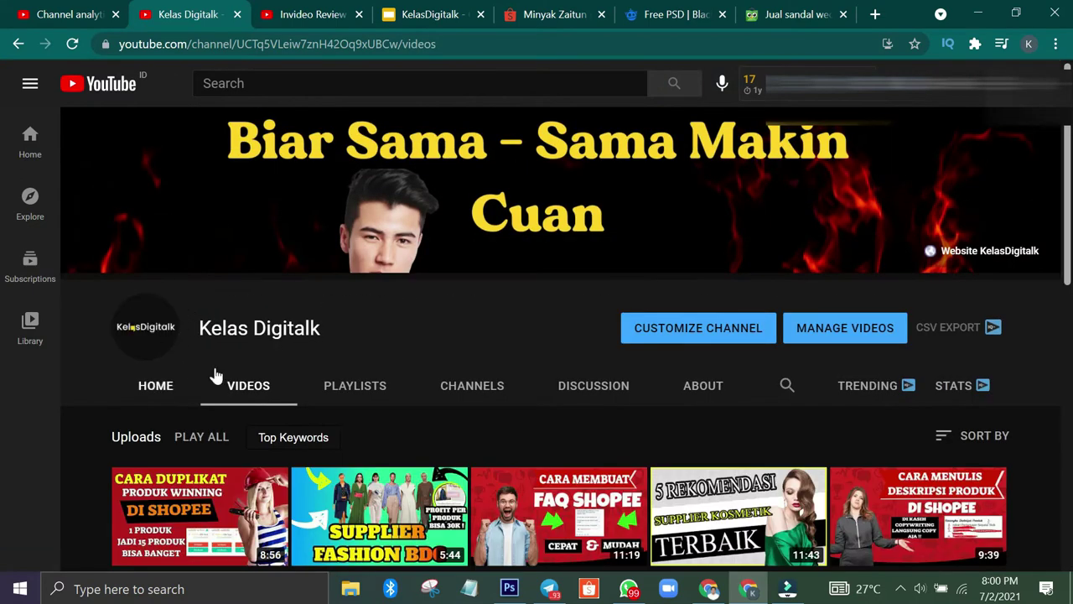
pyautogui.scroll(-1, 309, 323)
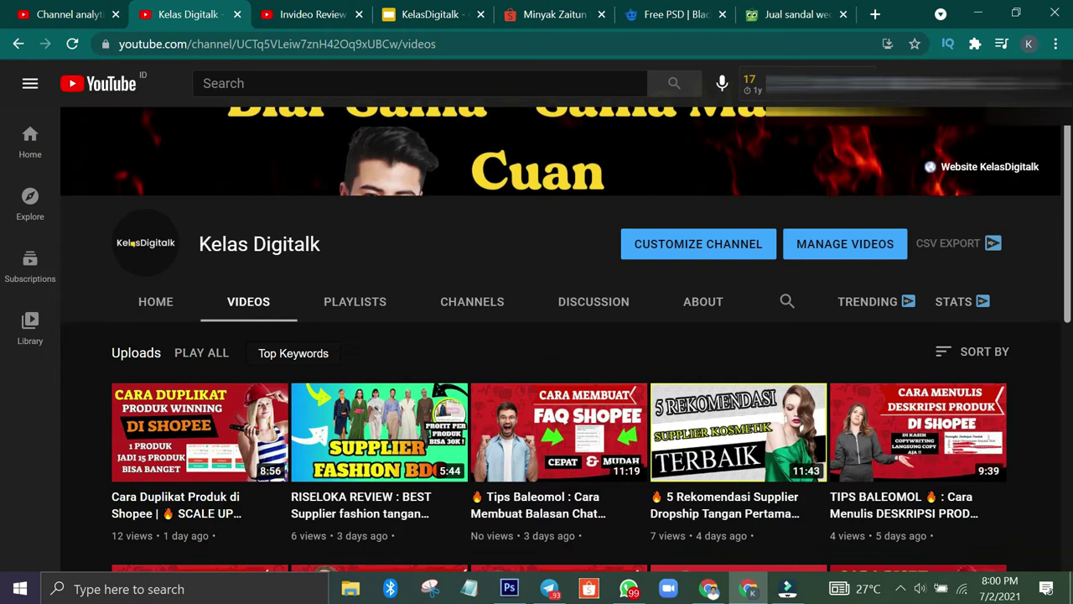
pyautogui.click(160, 303)
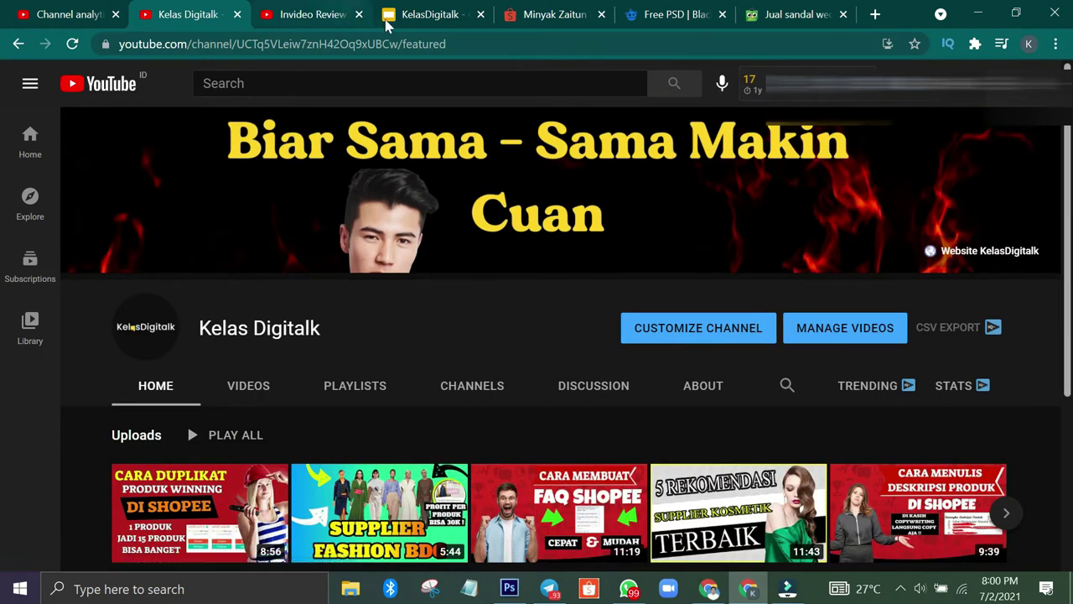
# Switch to the KelasDigitalk presentation and move the Tokopedia sandal wedges page directly after it in the tab order
pyautogui.click(384, 18)
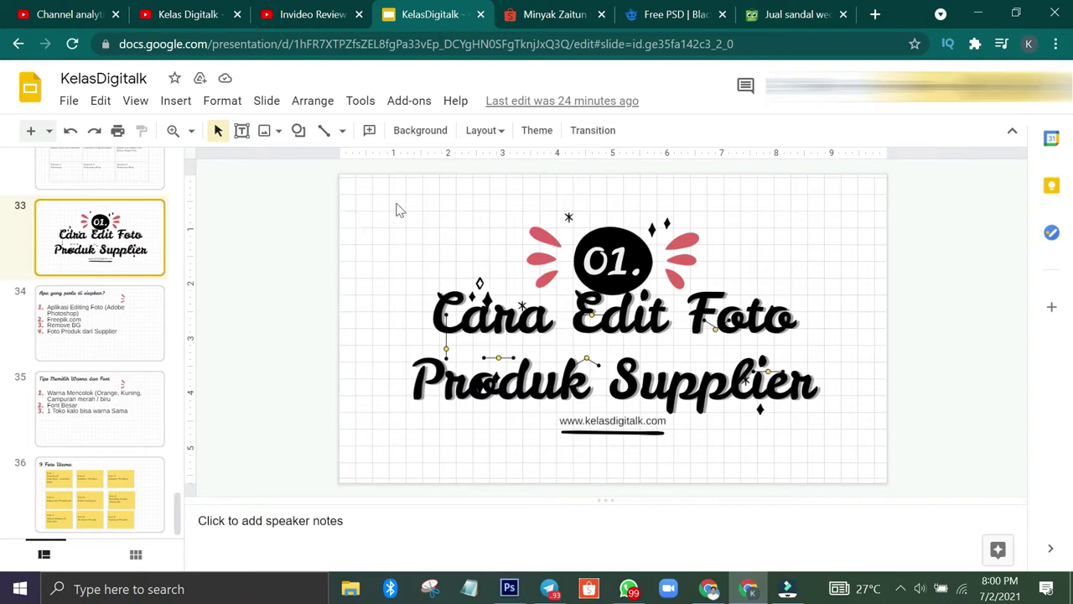
pyautogui.moveTo(784, 15); pyautogui.dragTo(553, 15)
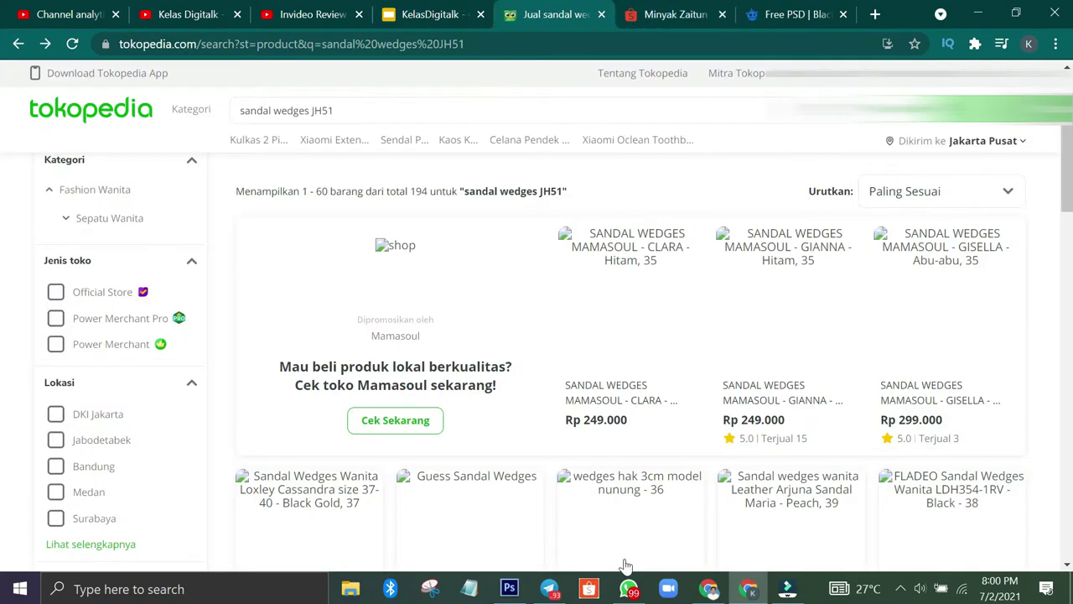
# Switch to the other Chrome window, return to the SEPATU KETS SNEAKERS SIMPLE YS49 product page and open its seller's store, lucky six
pyautogui.click(709, 588)
pyautogui.scroll(4, 587, 336)
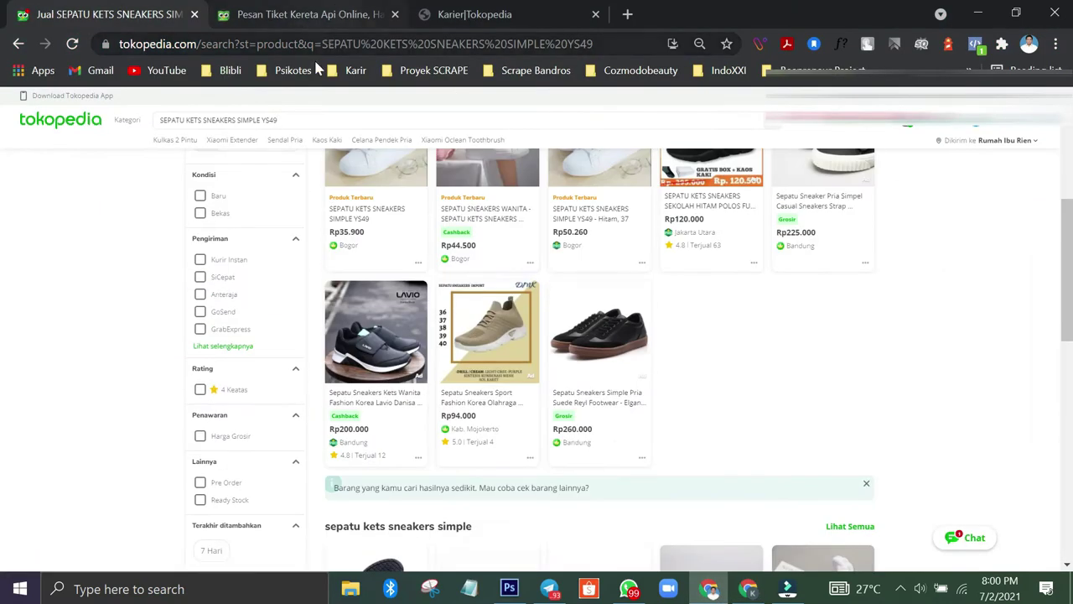
pyautogui.click(17, 44)
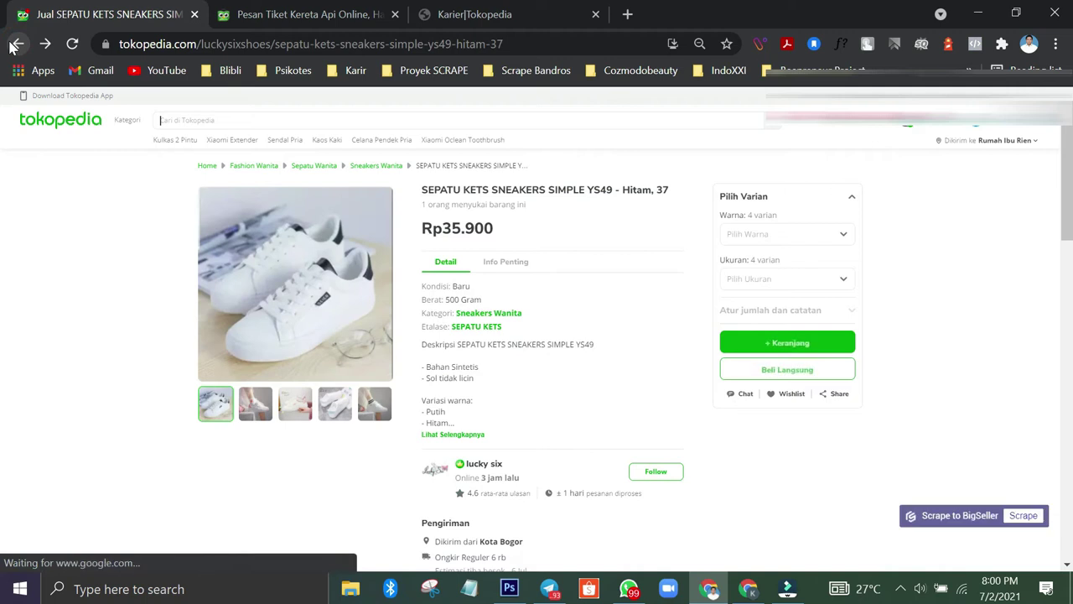
pyautogui.scroll(-4, 472, 352)
pyautogui.scroll(3, 488, 365)
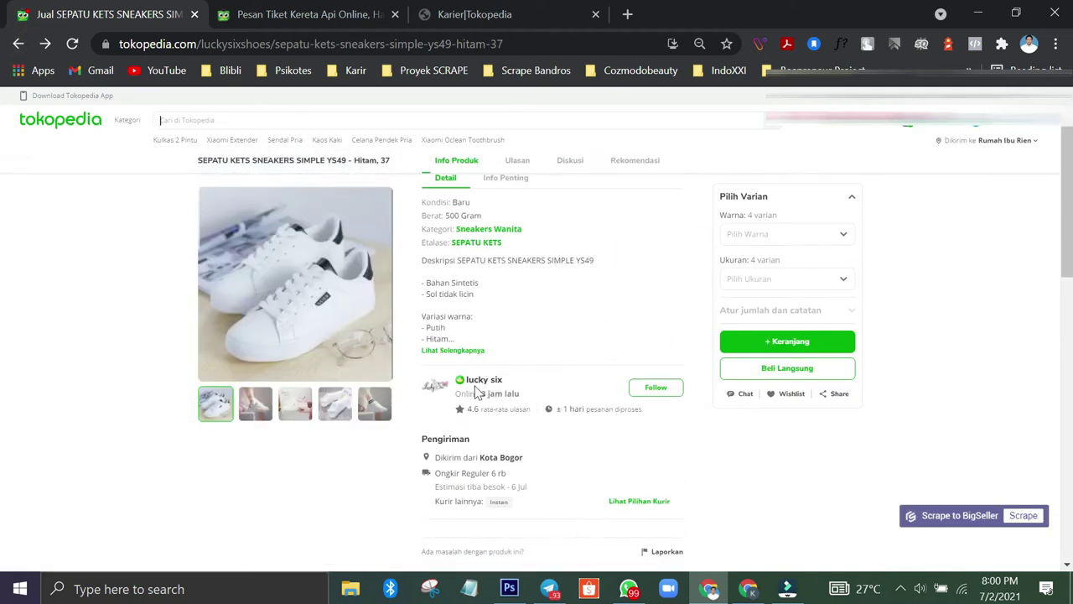
pyautogui.click(472, 389)
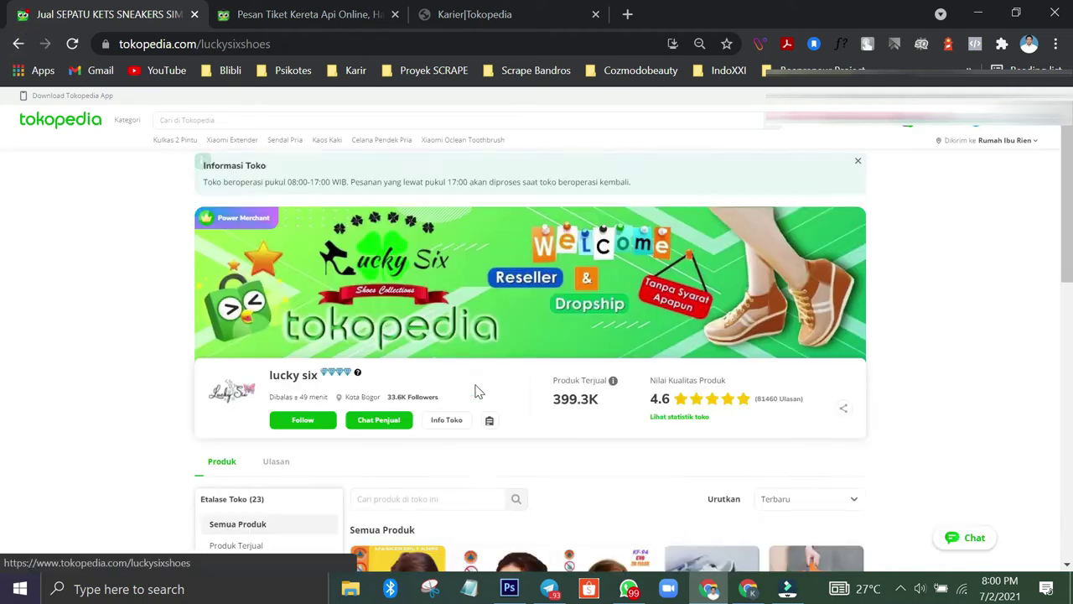
# Browse the lucky six store's products and open the SEPATU KETS SNEAKERS SIMPLE YS49 listing
pyautogui.scroll(-3, 503, 386)
pyautogui.scroll(-1, 638, 335)
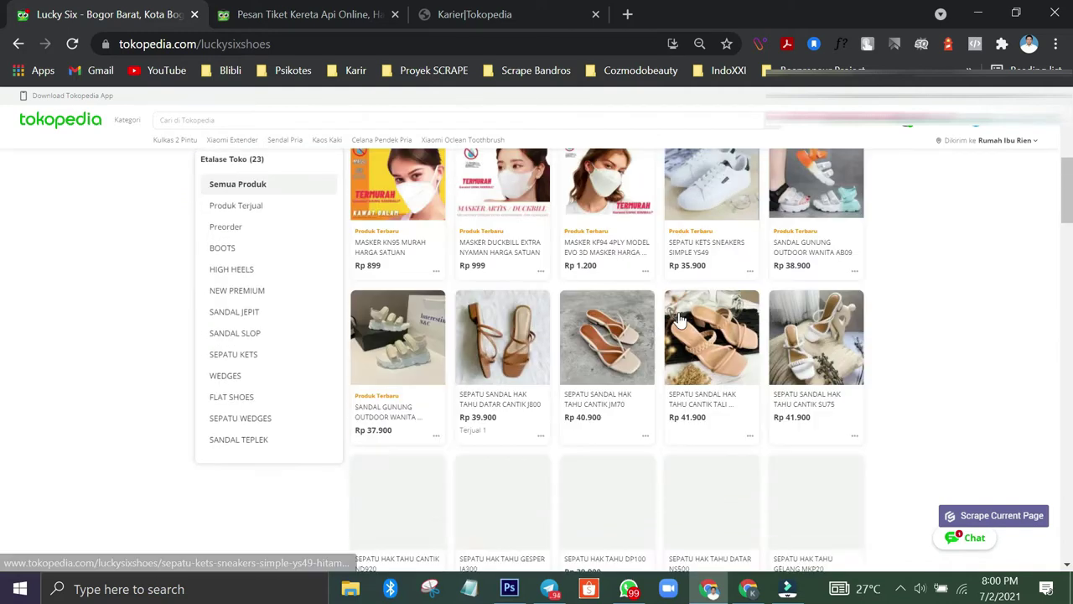
pyautogui.scroll(1, 680, 317)
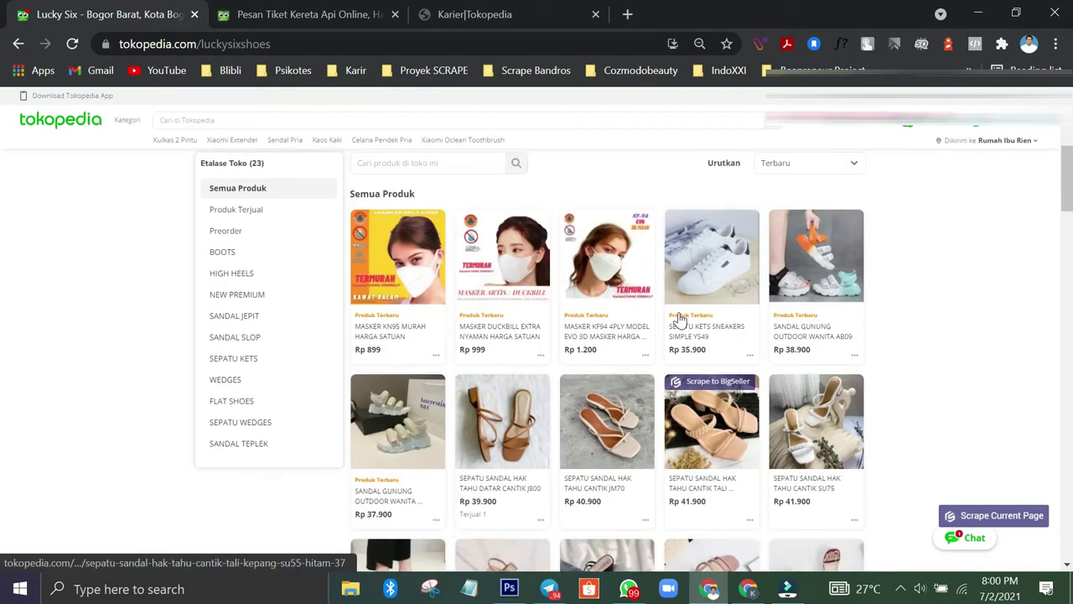
pyautogui.click(730, 285)
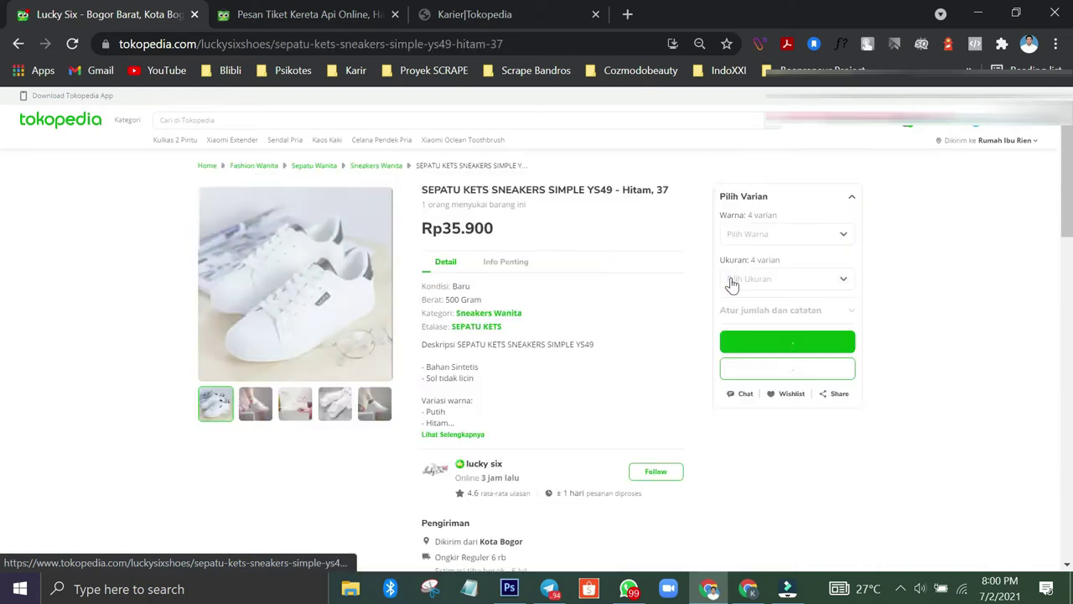
# Copy the product name SEPATU KETS SNEAKERS SIMPLE YS49 from the listing title and search Tokopedia for it
pyautogui.moveTo(624, 189); pyautogui.dragTo(422, 189)
pyautogui.click(423, 190)
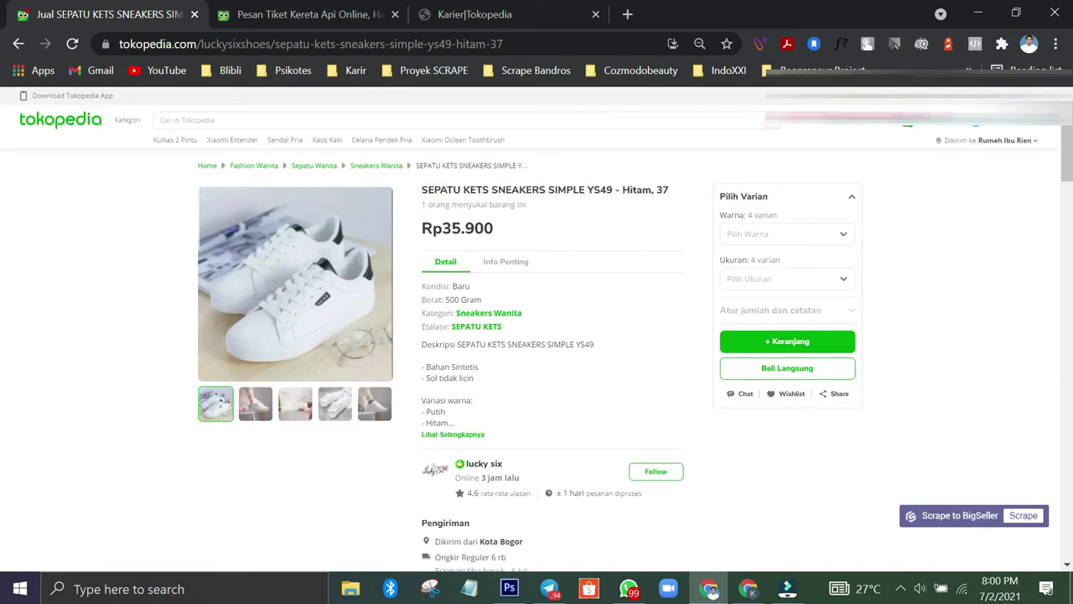
pyautogui.doubleClick(424, 192)
pyautogui.click(613, 193)
pyautogui.moveTo(613, 193); pyautogui.dragTo(422, 190)
pyautogui.hotkey('ctrl', 'c')
pyautogui.click(342, 125)
pyautogui.hotkey('ctrl', 'v')
pyautogui.press('Return')
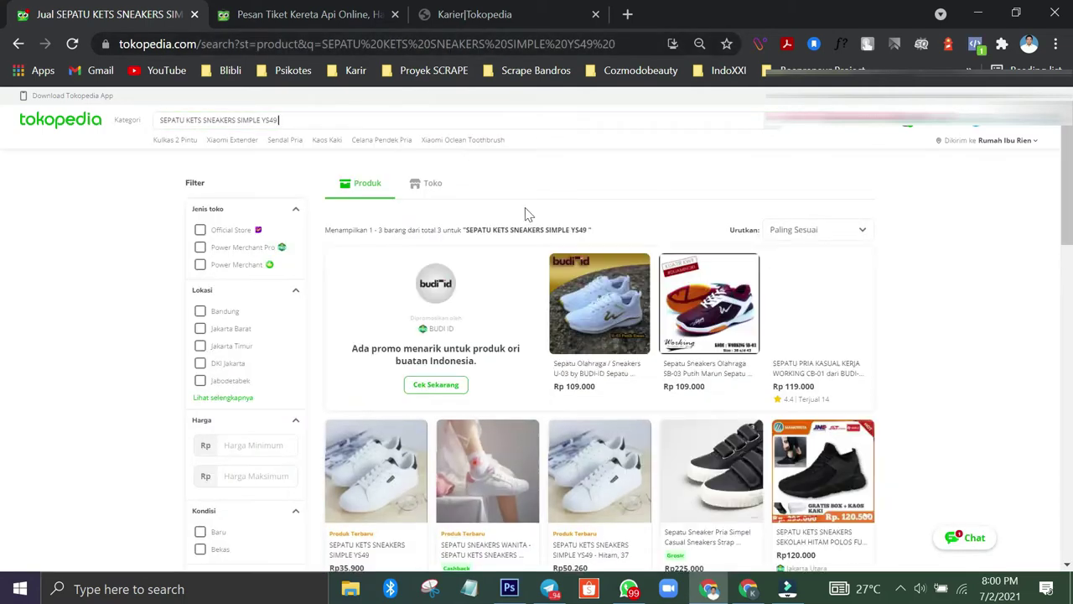
# Compare the product photos and prices of the different sellers' YS49 sneaker listings in the search results
pyautogui.scroll(-4, 591, 279)
pyautogui.scroll(2, 591, 279)
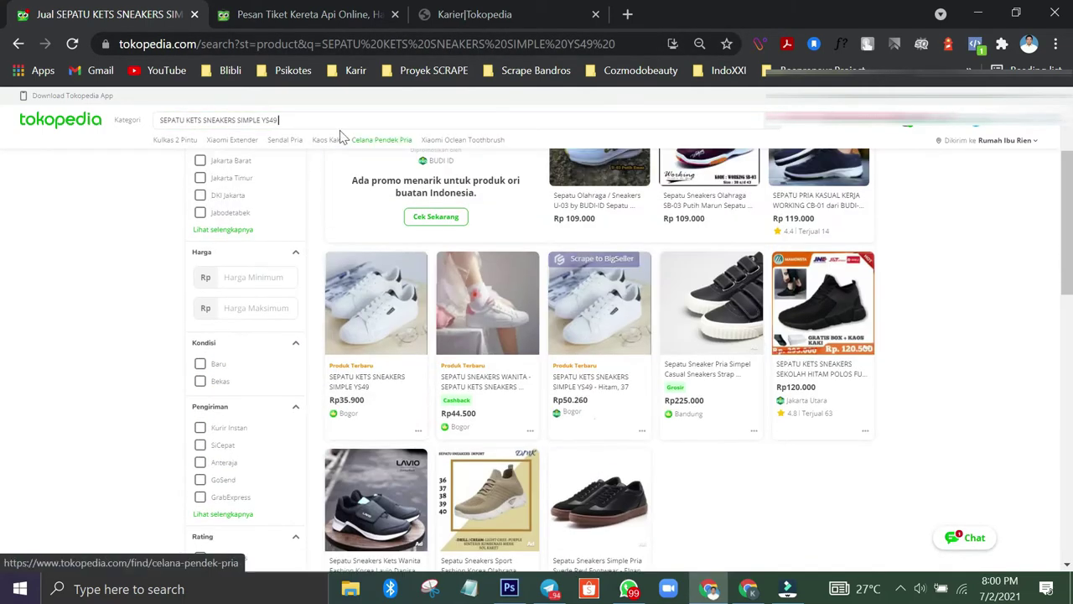
pyautogui.scroll(-3, 624, 314)
pyautogui.scroll(-4, 627, 316)
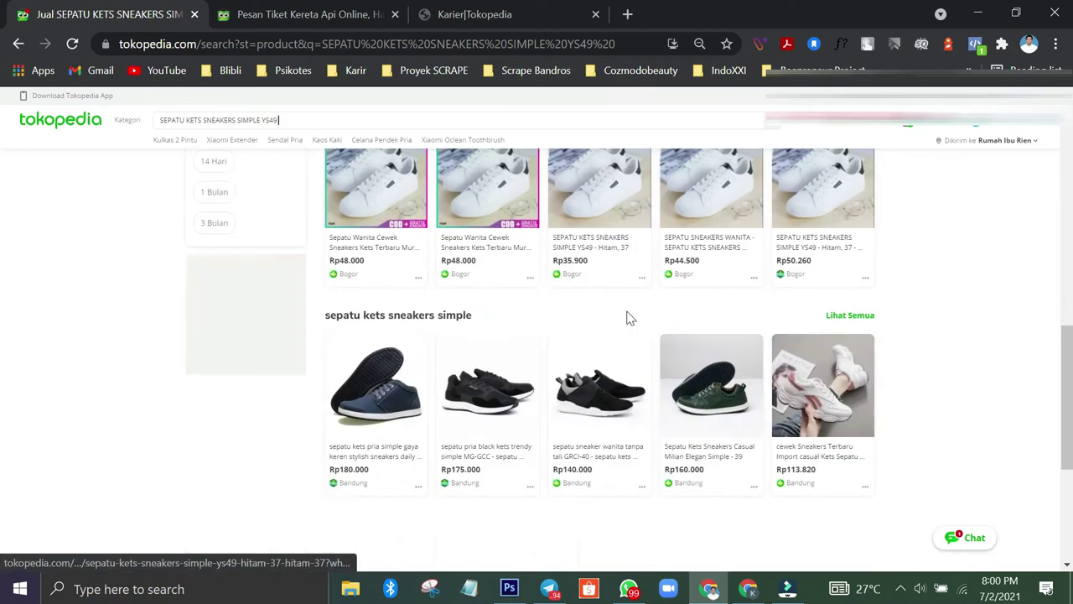
pyautogui.scroll(2, 627, 316)
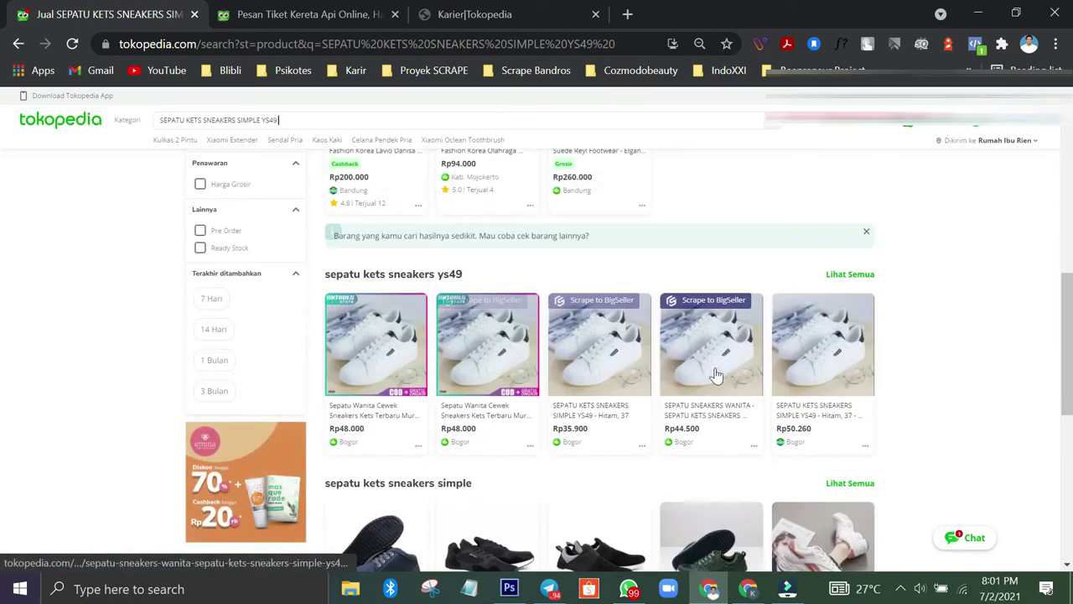
pyautogui.scroll(-2, 838, 383)
pyautogui.scroll(2, 824, 253)
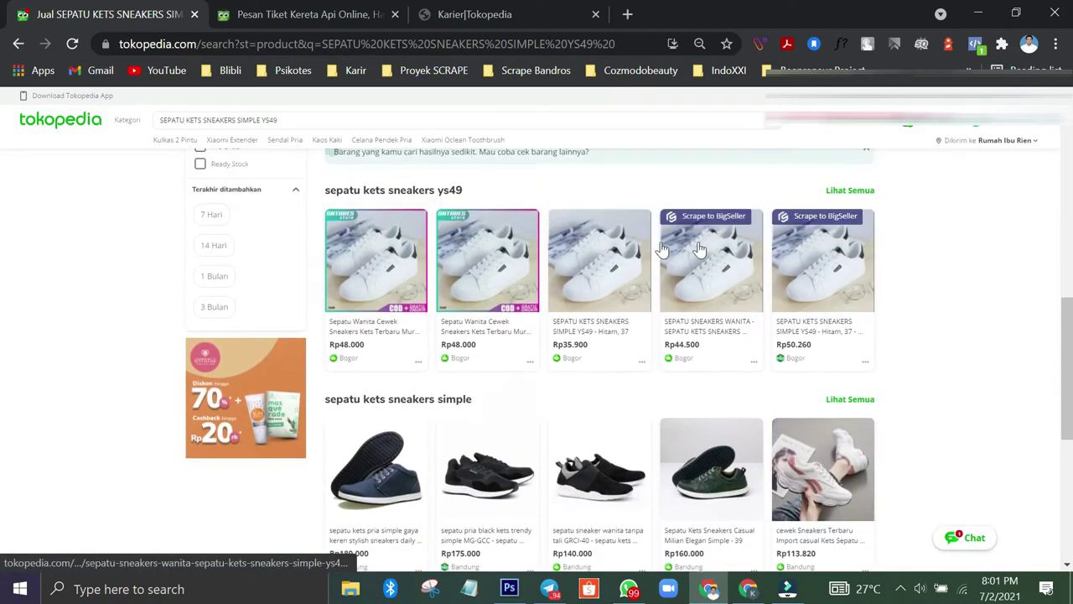
pyautogui.scroll(-4, 544, 395)
pyautogui.scroll(2, 761, 370)
pyautogui.scroll(1, 760, 369)
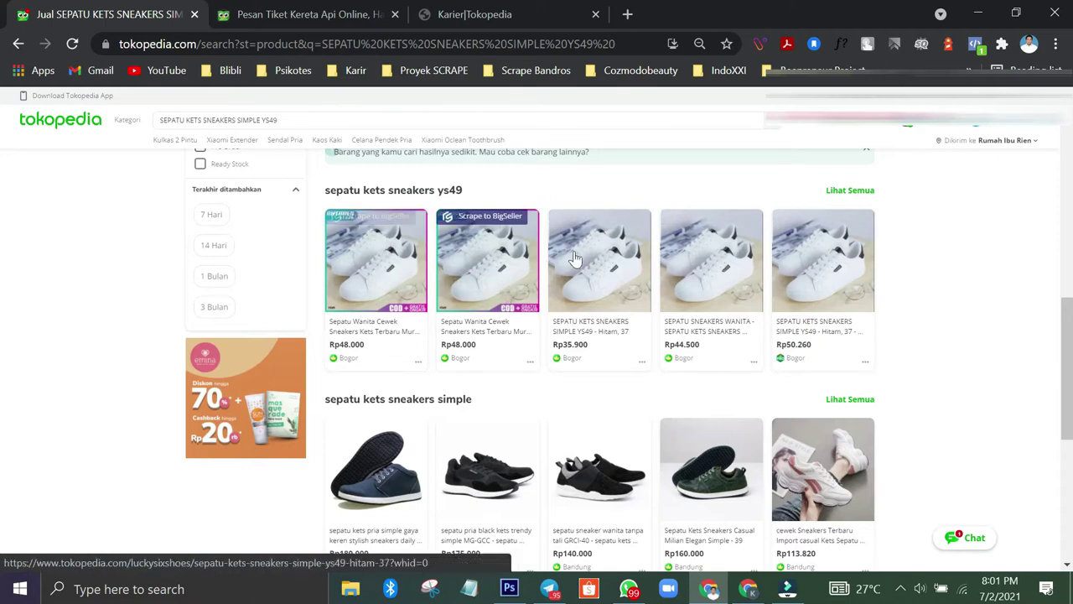
pyautogui.scroll(4, 845, 303)
pyautogui.scroll(5, 618, 395)
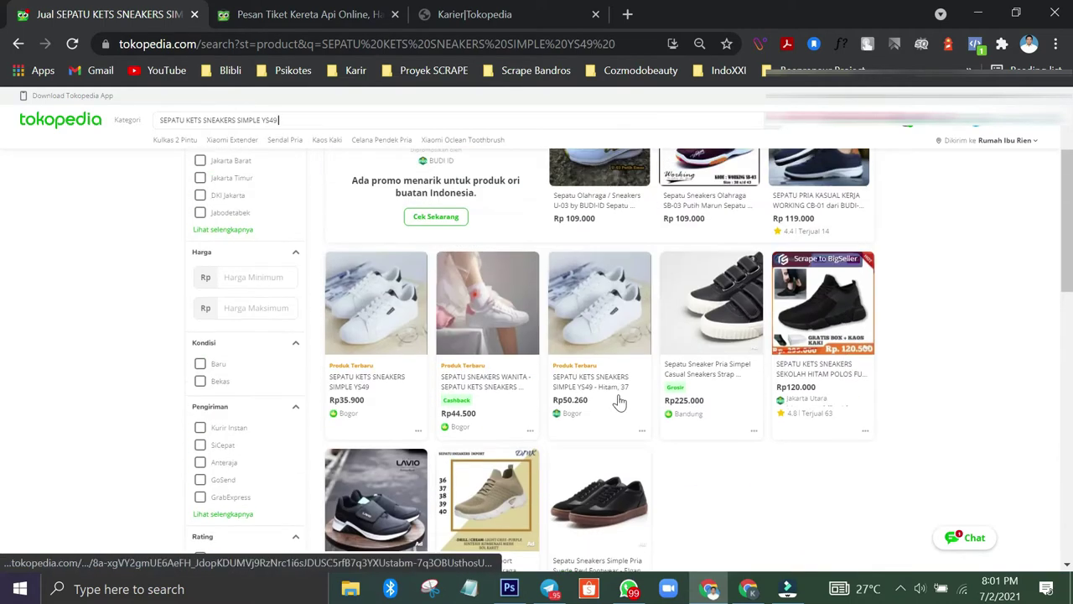
# Shorten the search phrase to SEPATU KETS SNEAKERS and run the search again
pyautogui.doubleClick(287, 114)
pyautogui.press('BackSpace')
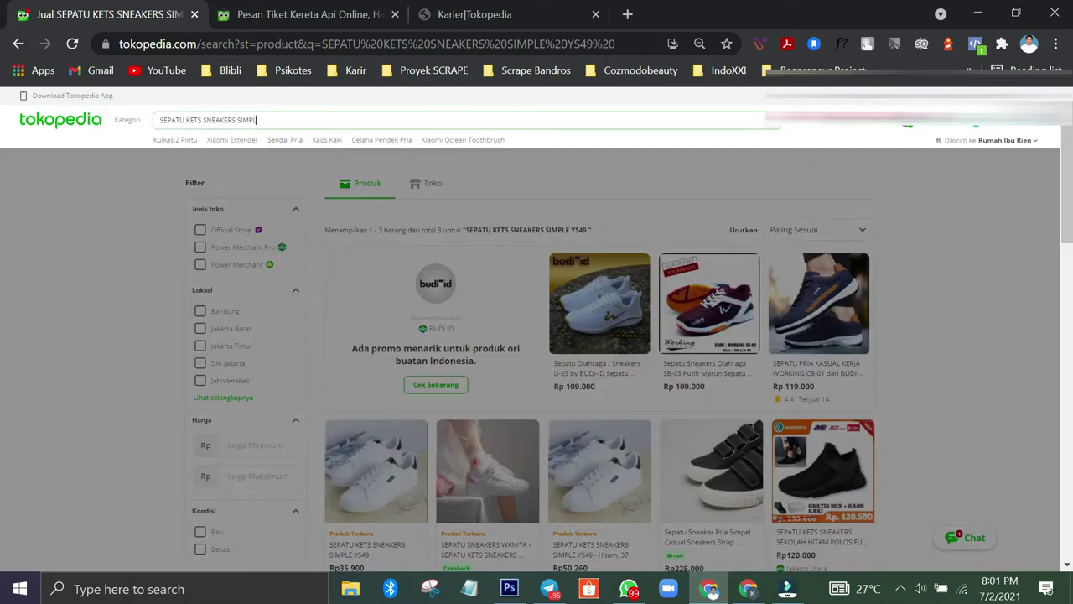
pyautogui.press('Return')
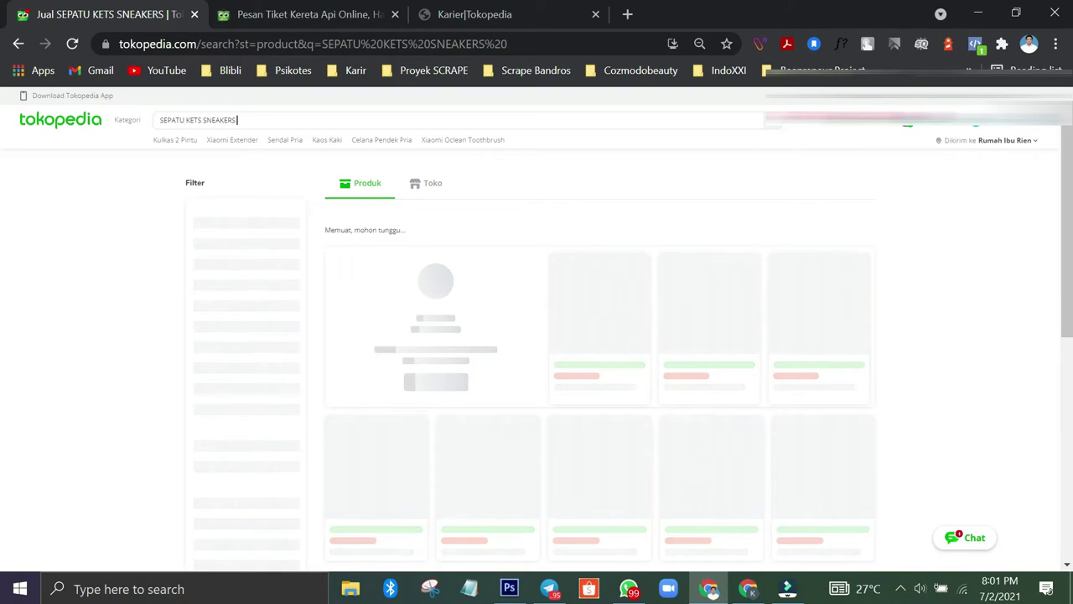
# Examine how competing sellers style their product photos across the SEPATU KETS SNEAKERS search results
pyautogui.scroll(-3, 693, 295)
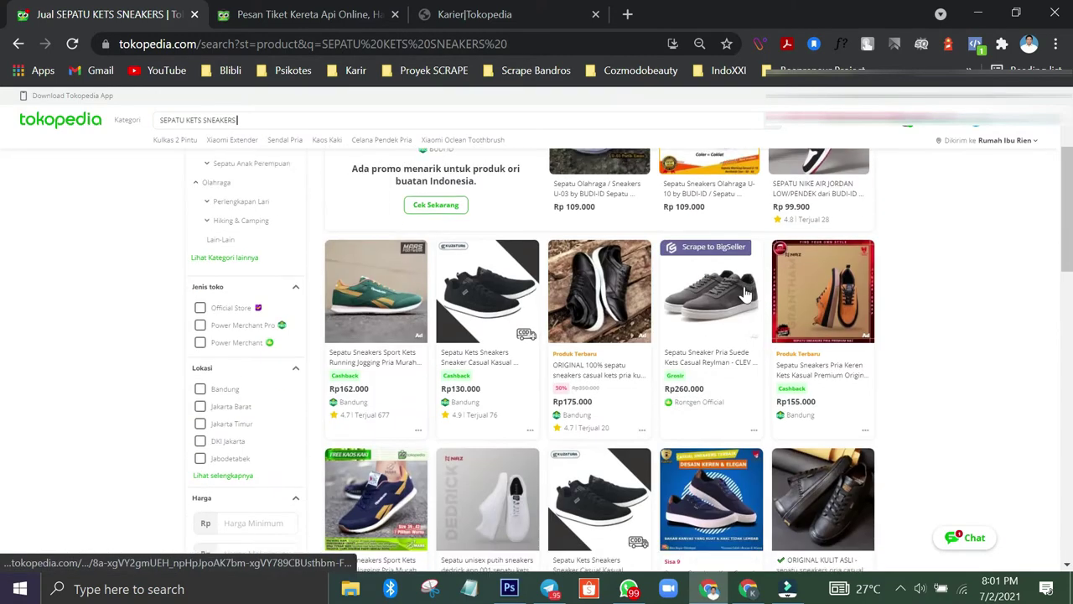
pyautogui.scroll(-1, 840, 244)
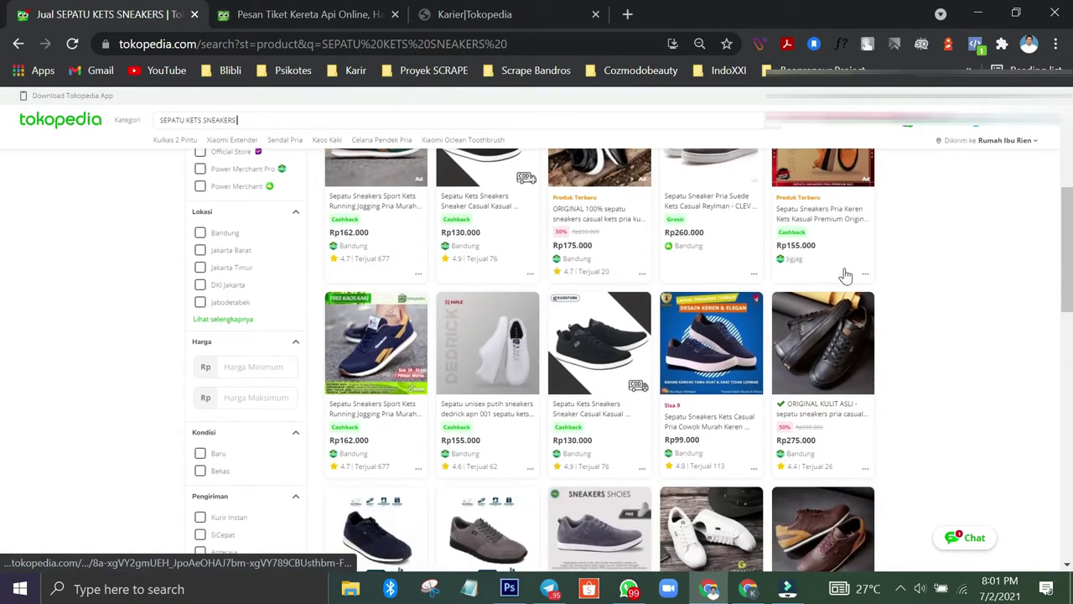
pyautogui.scroll(-3, 845, 275)
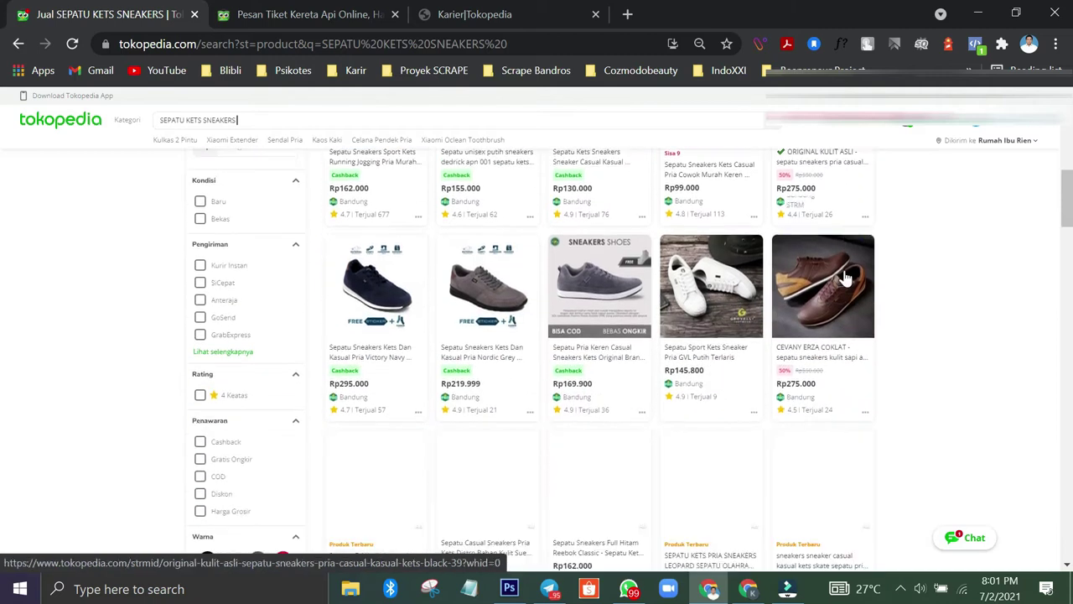
pyautogui.scroll(-2, 844, 279)
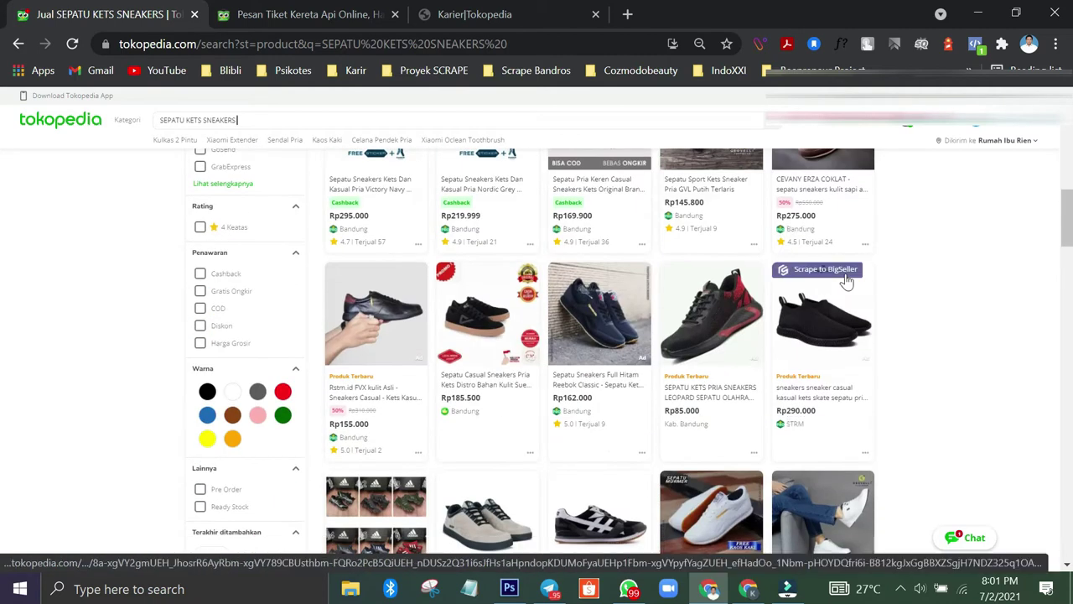
pyautogui.scroll(-3, 845, 280)
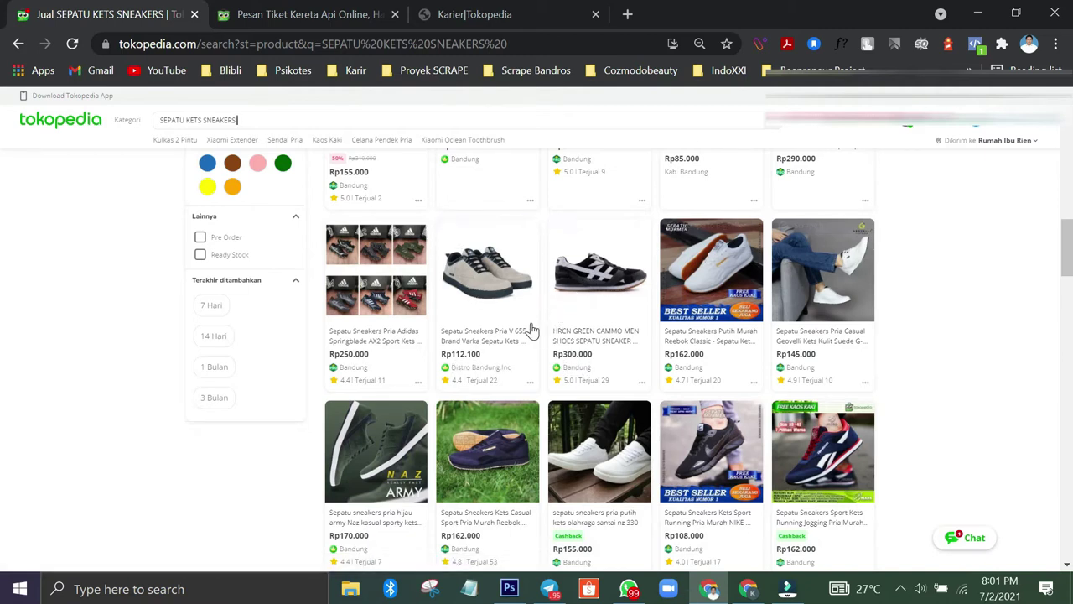
pyautogui.scroll(-1, 522, 314)
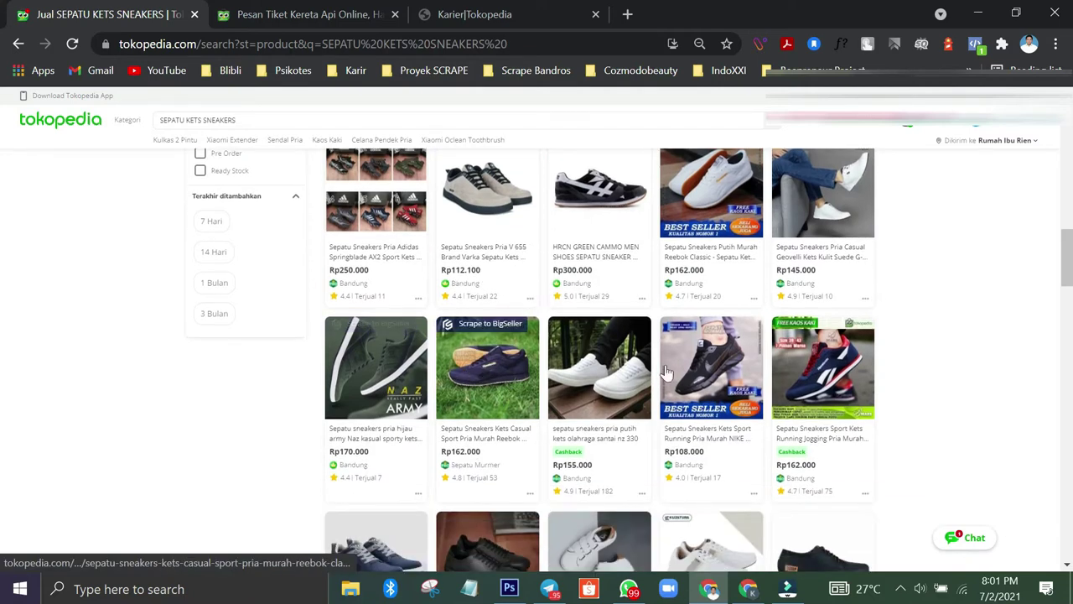
pyautogui.scroll(-1, 843, 361)
pyautogui.scroll(-1, 830, 352)
pyautogui.scroll(3, 780, 327)
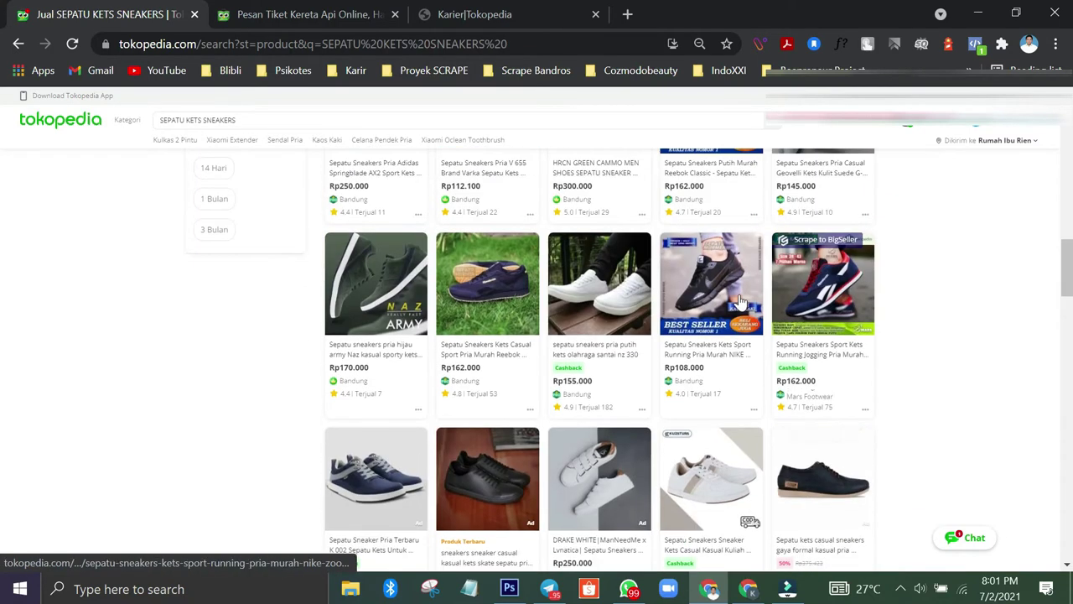
pyautogui.scroll(5, 742, 300)
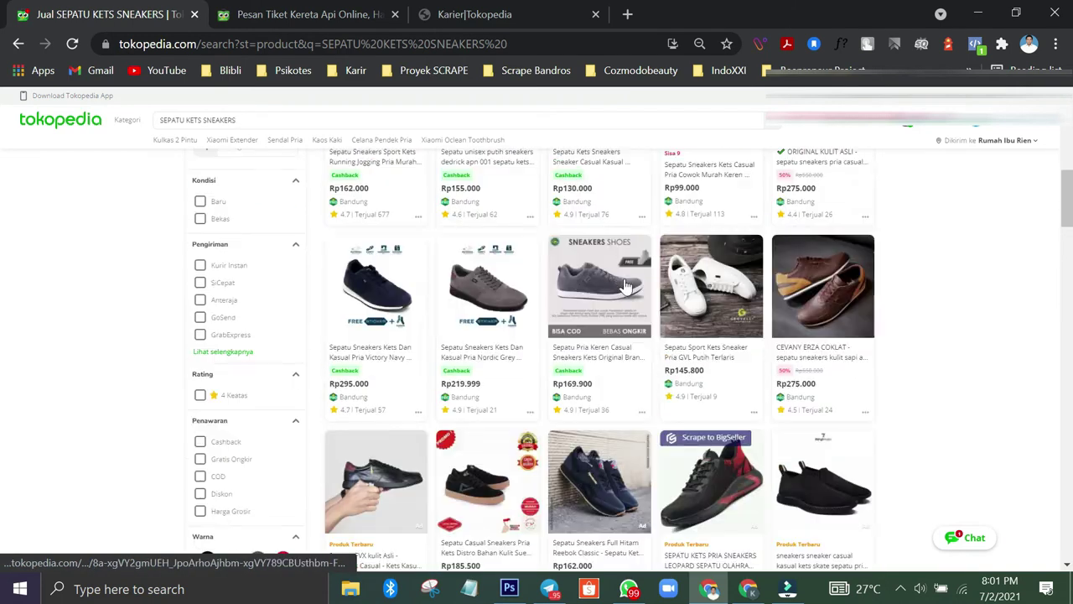
pyautogui.scroll(-2, 741, 425)
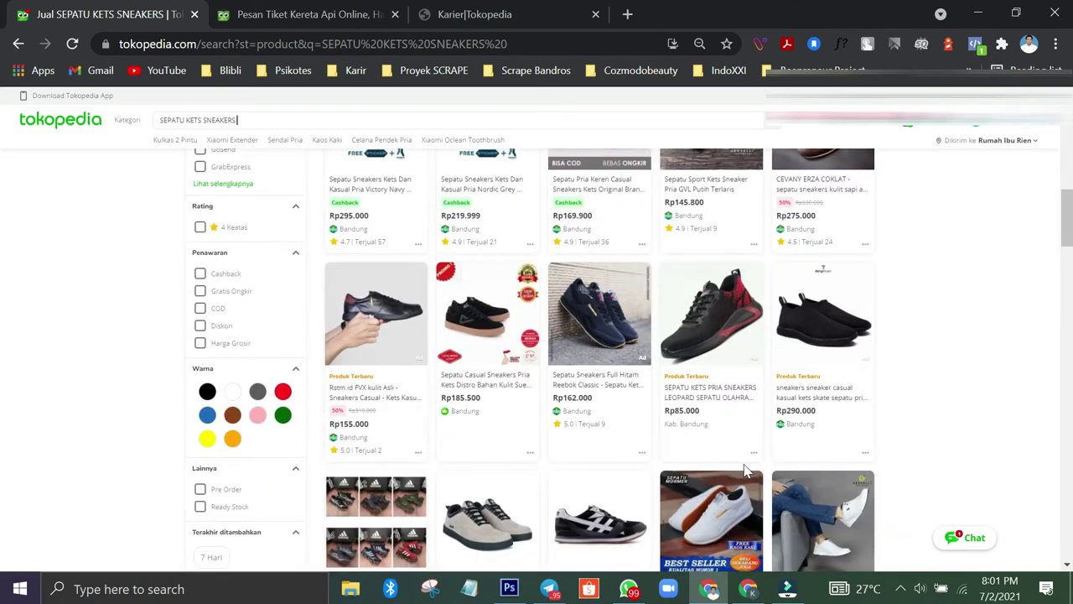
# Switch to the KelasDigitalk presentation and show slide 34, "Apa yang perlu di siapkan?"
pyautogui.scroll(2, 700, 385)
pyautogui.scroll(3, 758, 314)
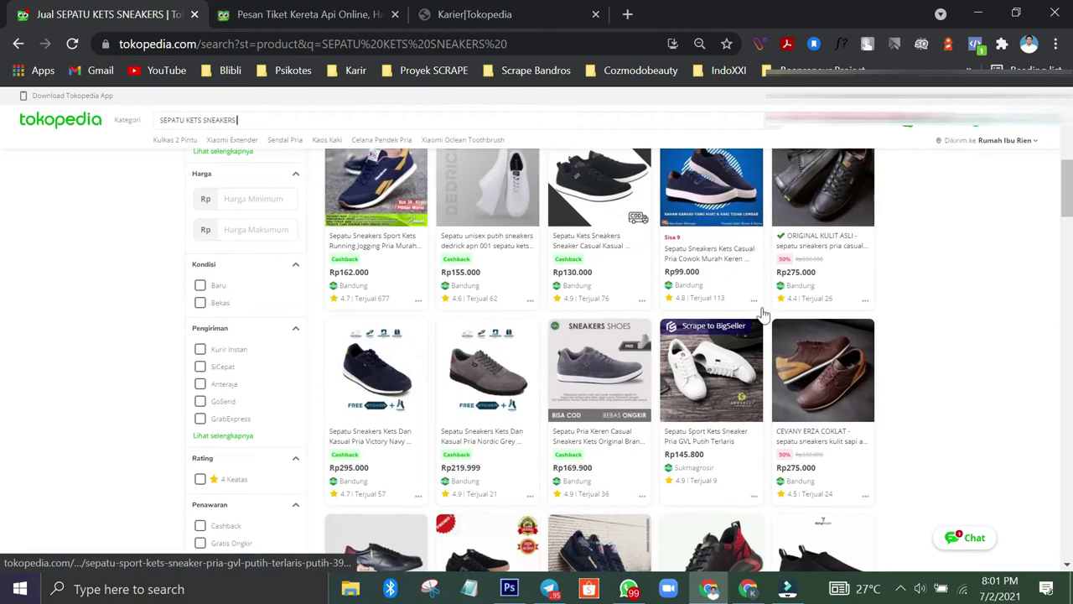
pyautogui.click(748, 588)
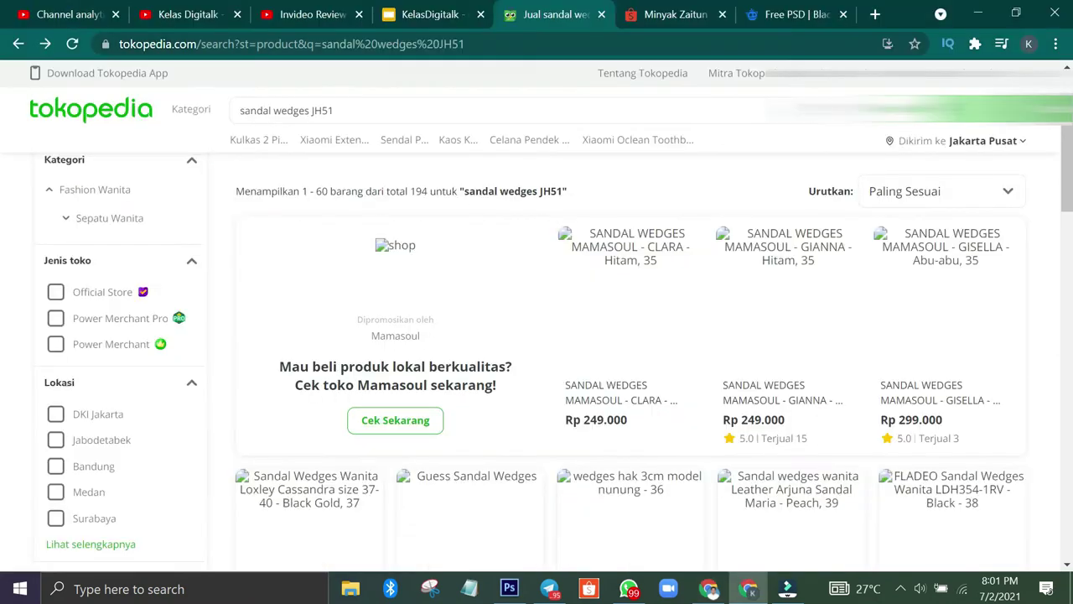
pyautogui.click(405, 17)
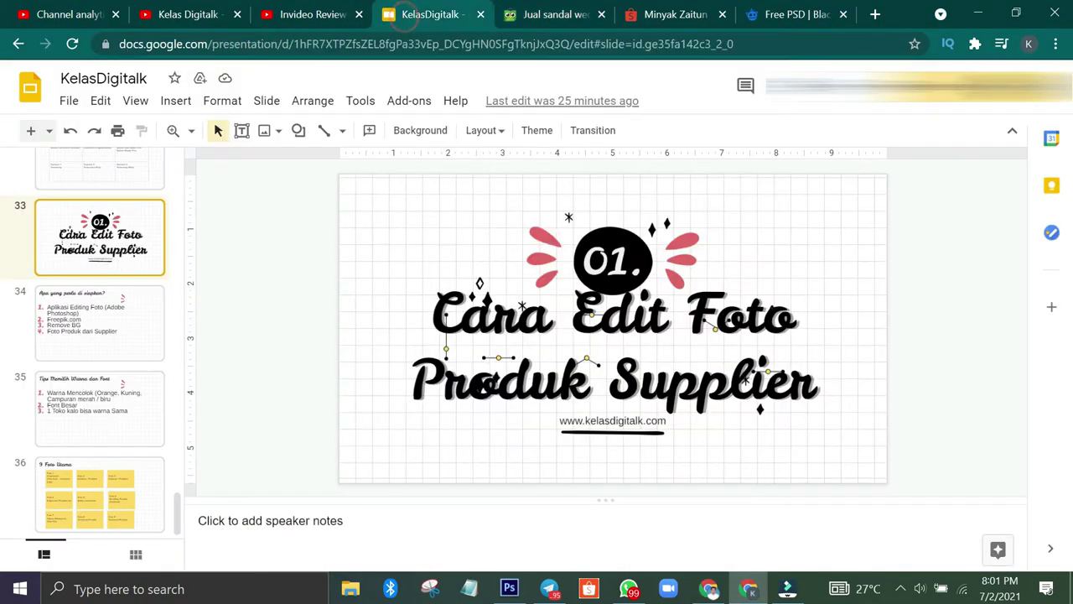
pyautogui.click(95, 348)
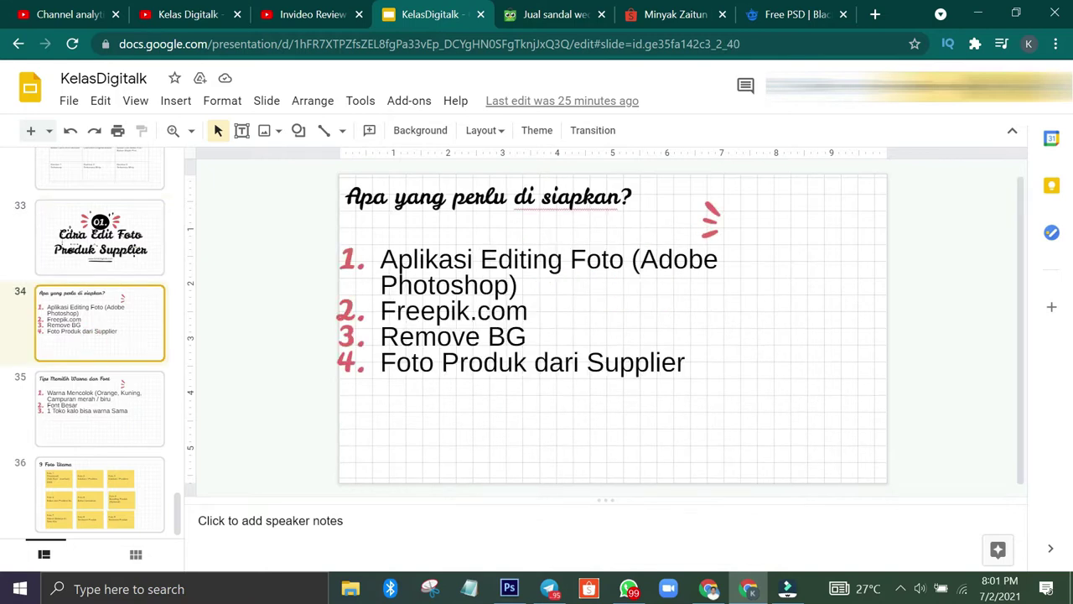
# Go through the Adobe Photoshop and Freepik.com items of the preparation list and show slide 35, "Tips Memilih Warna dan Font"
pyautogui.click(501, 264)
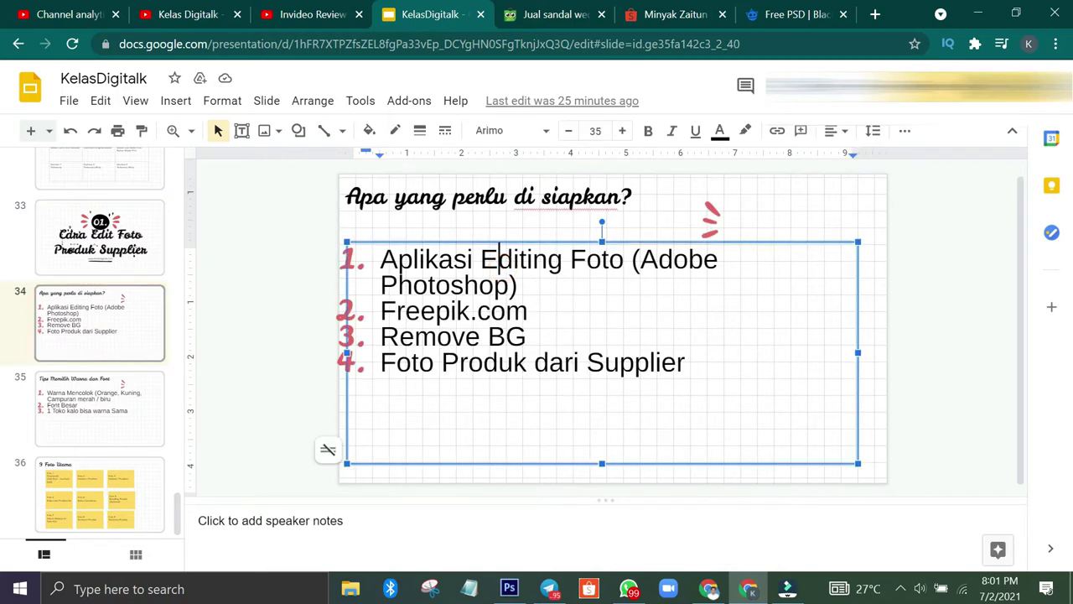
pyautogui.click(535, 285)
pyautogui.click(632, 261)
pyautogui.click(587, 280)
pyautogui.tripleClick(539, 316)
pyautogui.click(530, 311)
pyautogui.click(132, 431)
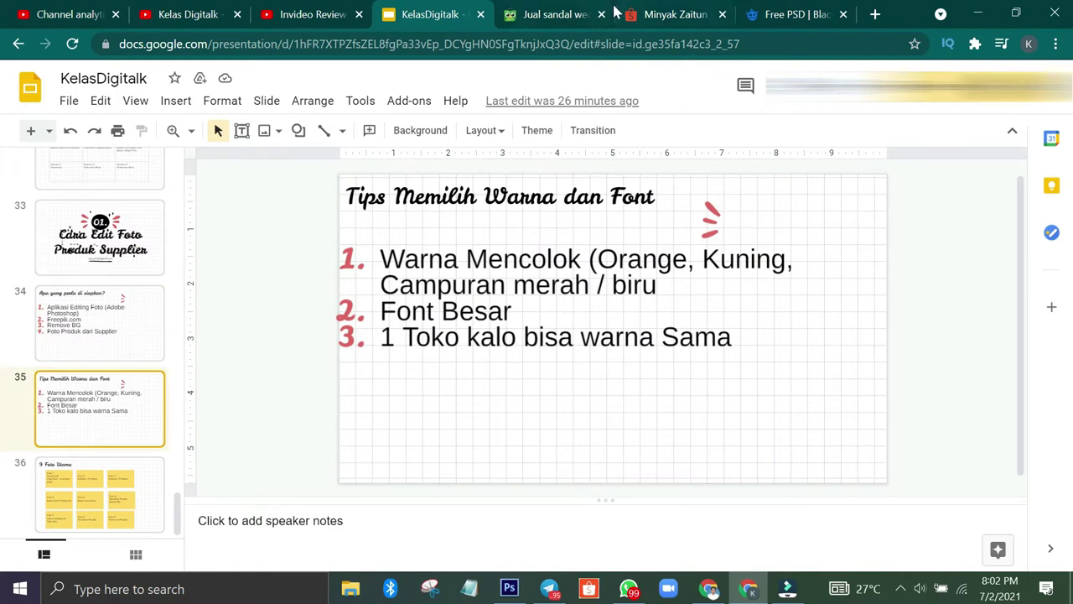
# Switch back to the Tokopedia sneaker results and examine how the sellers' product photos use colours, fonts and backgrounds
pyautogui.click(708, 587)
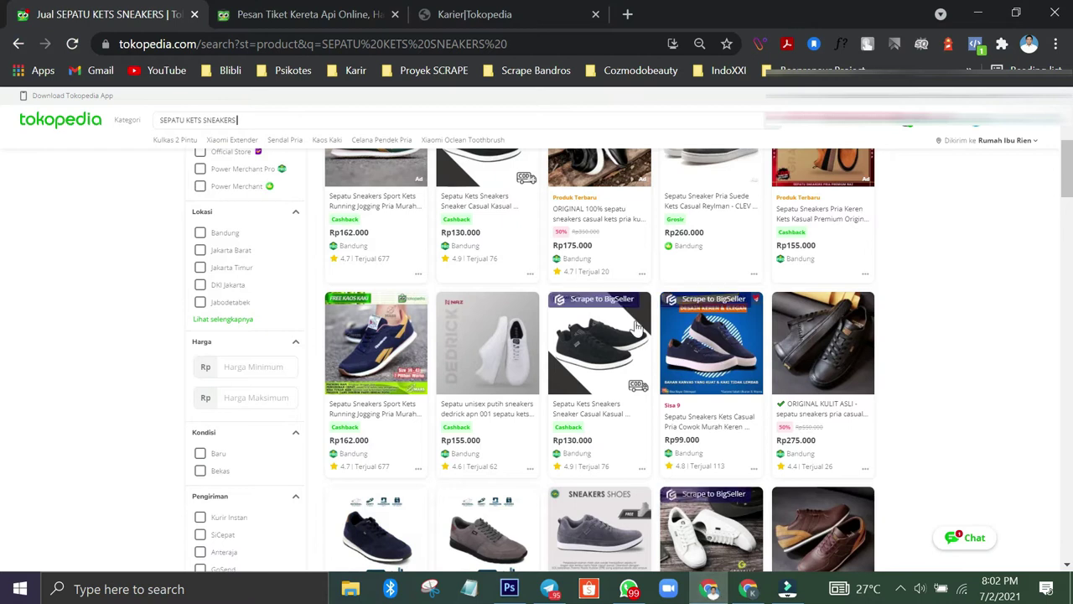
pyautogui.scroll(-1, 635, 327)
pyautogui.scroll(3, 634, 326)
pyautogui.scroll(2, 637, 327)
pyautogui.scroll(-1, 817, 297)
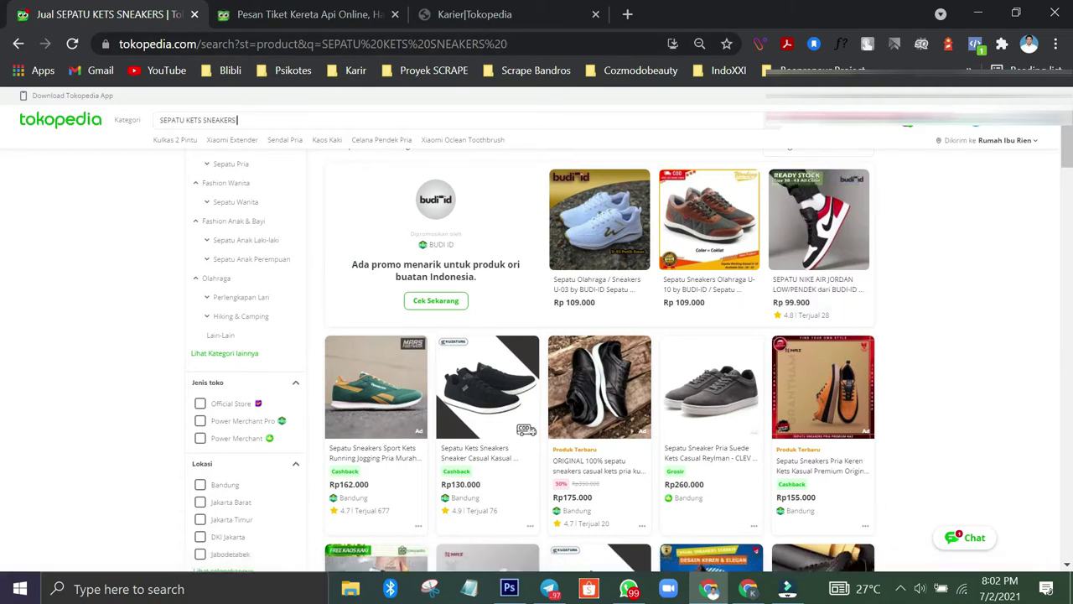
pyautogui.scroll(-1, 850, 293)
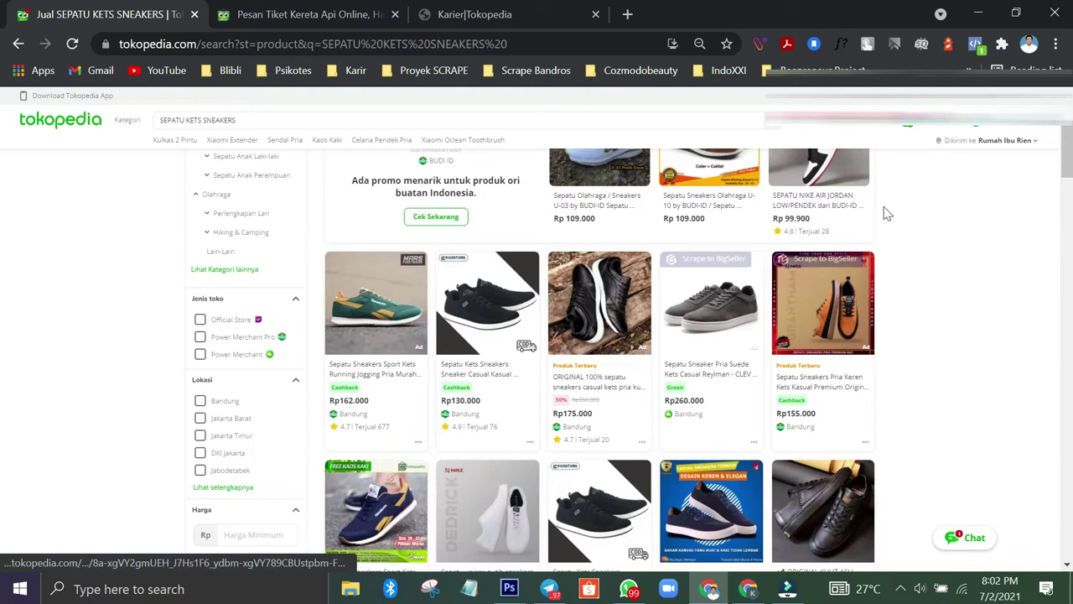
pyautogui.scroll(-1, 969, 229)
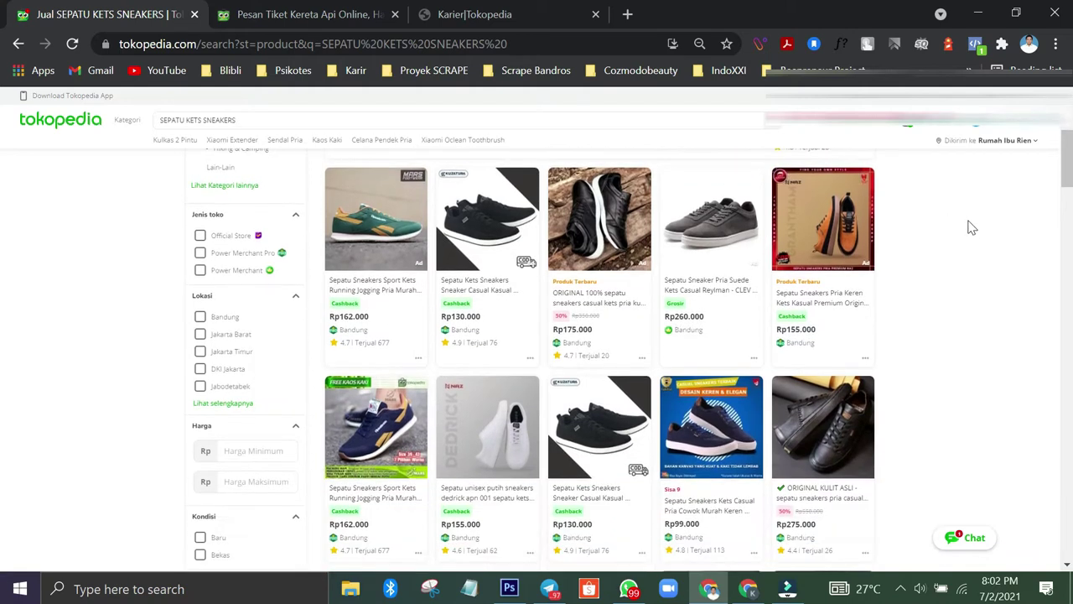
pyautogui.scroll(-1, 973, 228)
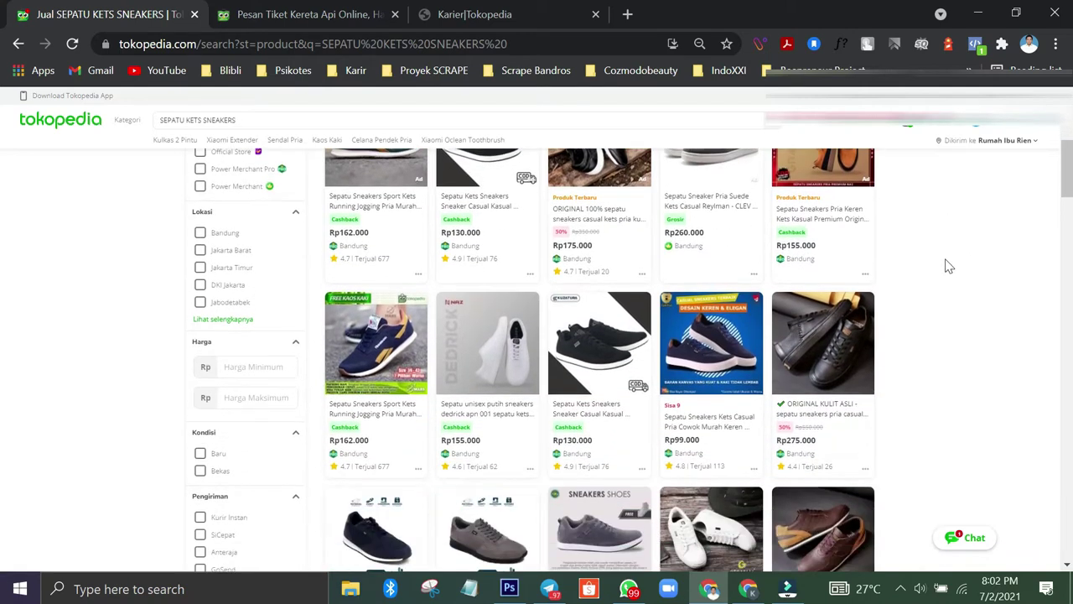
pyautogui.scroll(-1, 723, 362)
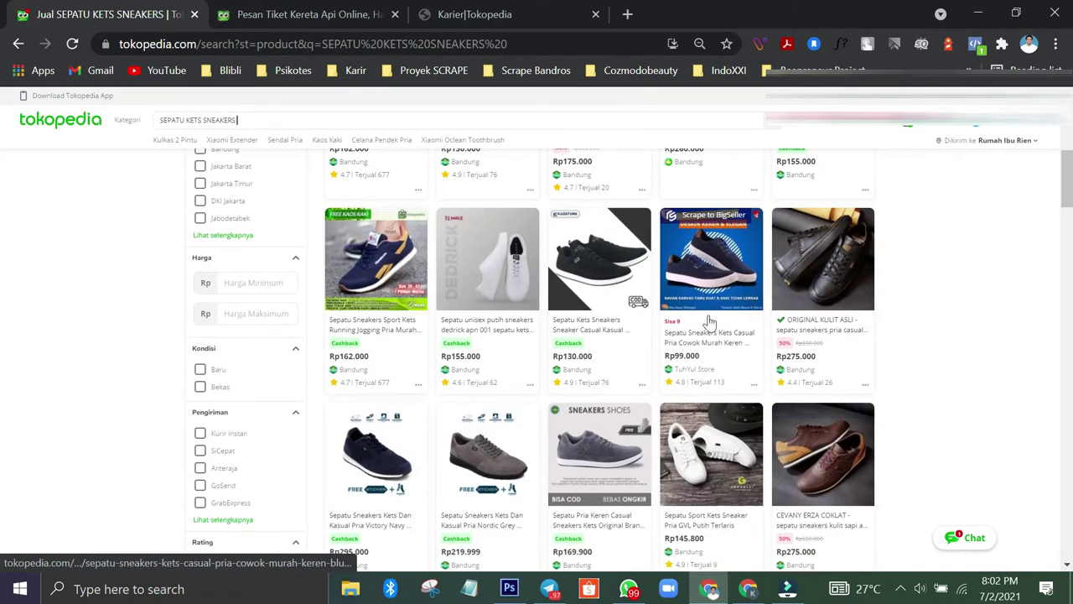
pyautogui.scroll(-2, 712, 287)
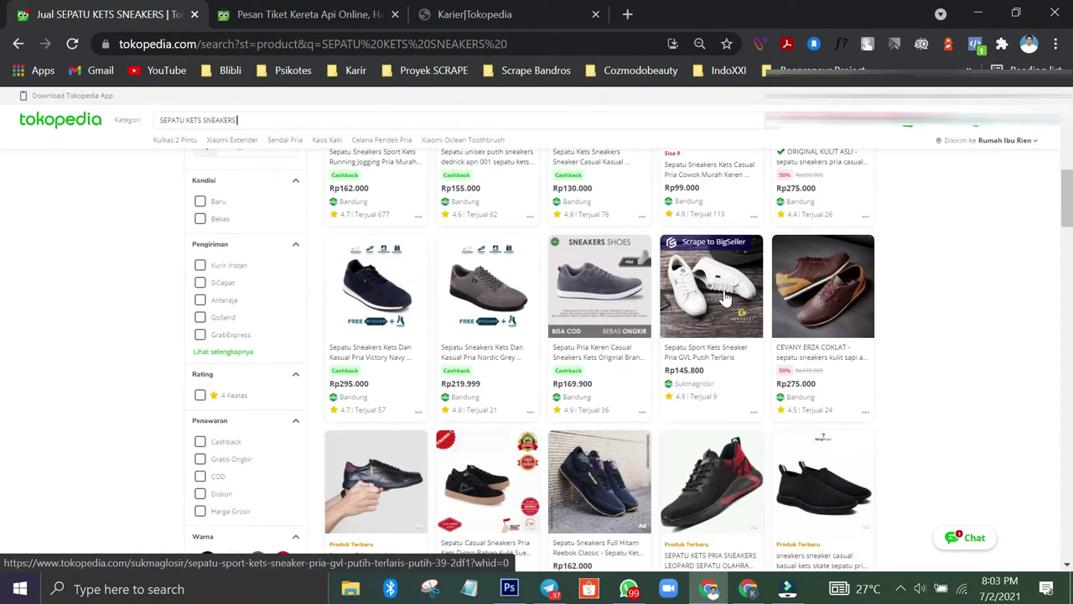
pyautogui.scroll(-6, 620, 310)
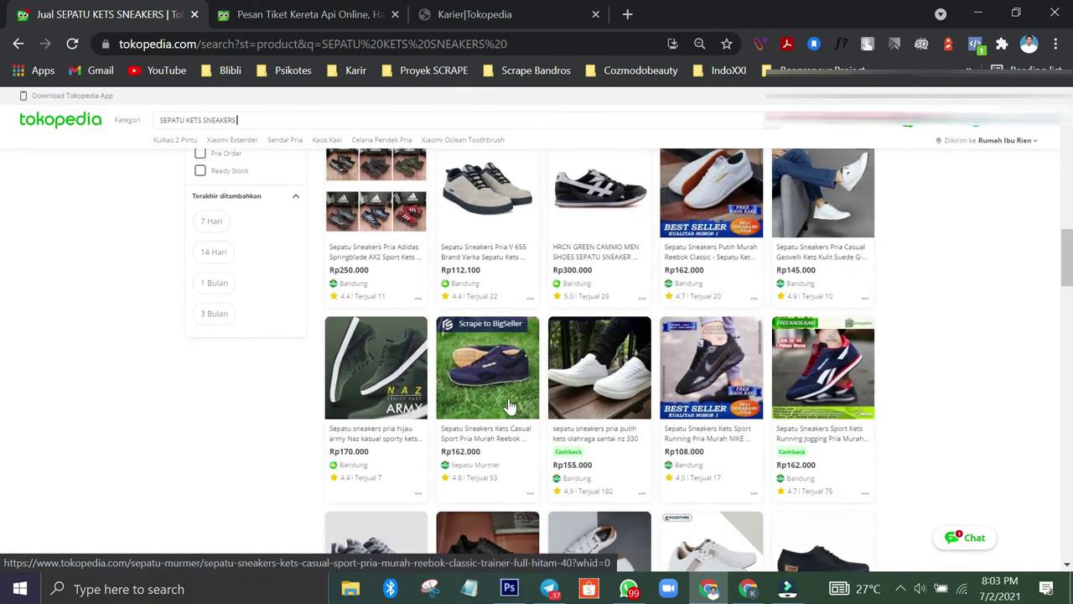
pyautogui.scroll(-2, 870, 398)
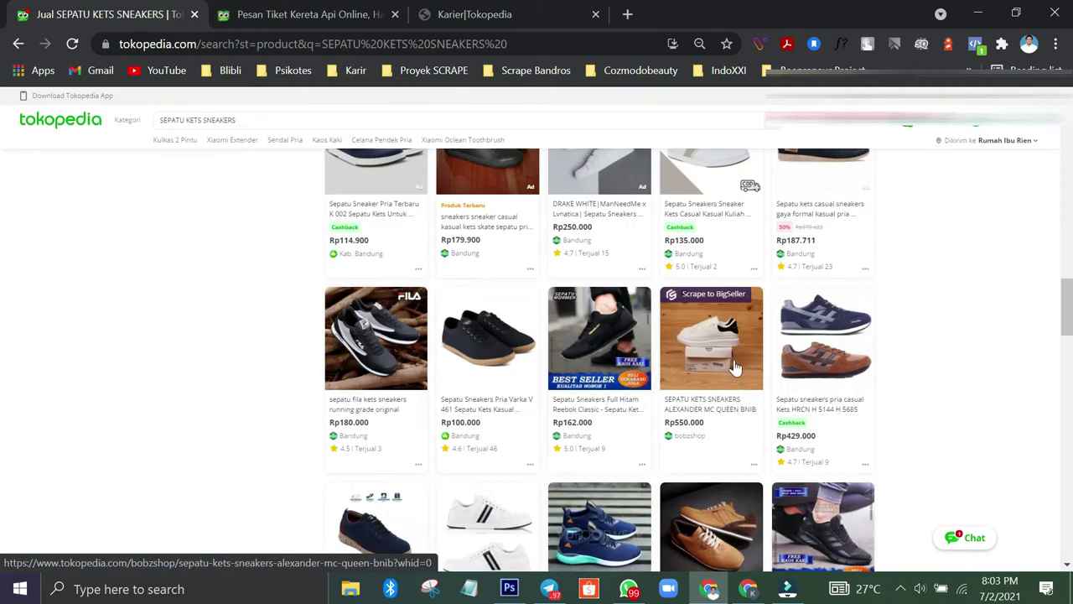
pyautogui.scroll(2, 765, 361)
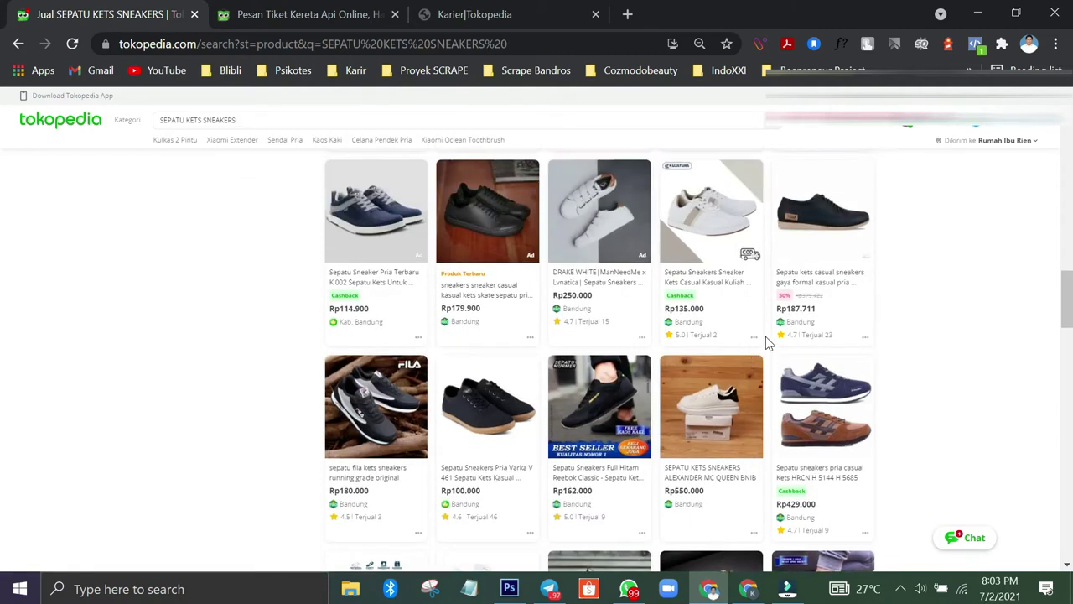
pyautogui.scroll(-6, 765, 336)
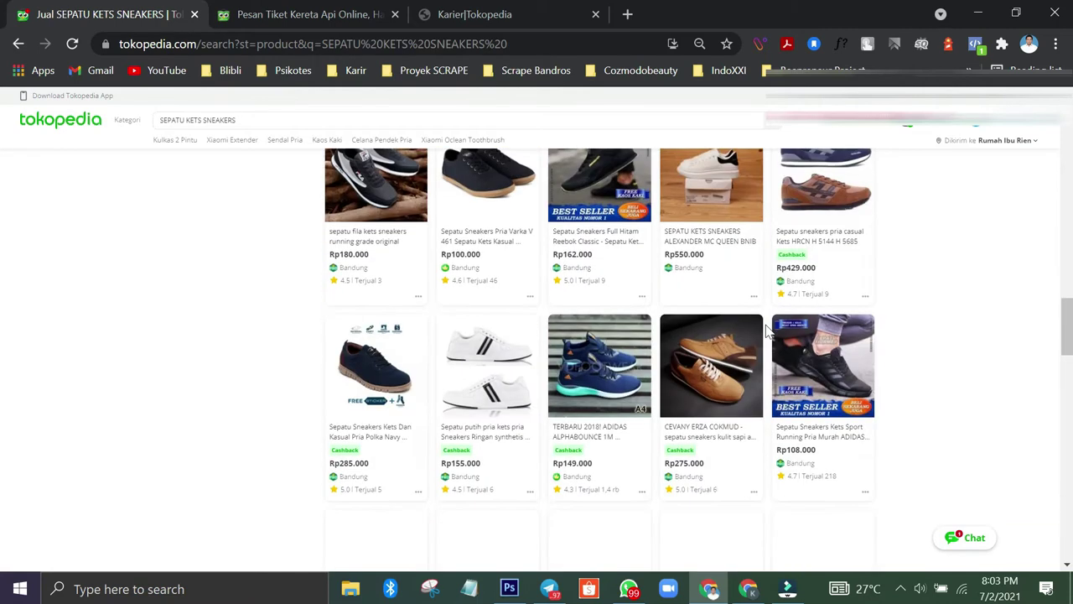
pyautogui.scroll(-3, 765, 327)
pyautogui.scroll(2, 770, 283)
pyautogui.scroll(5, 769, 285)
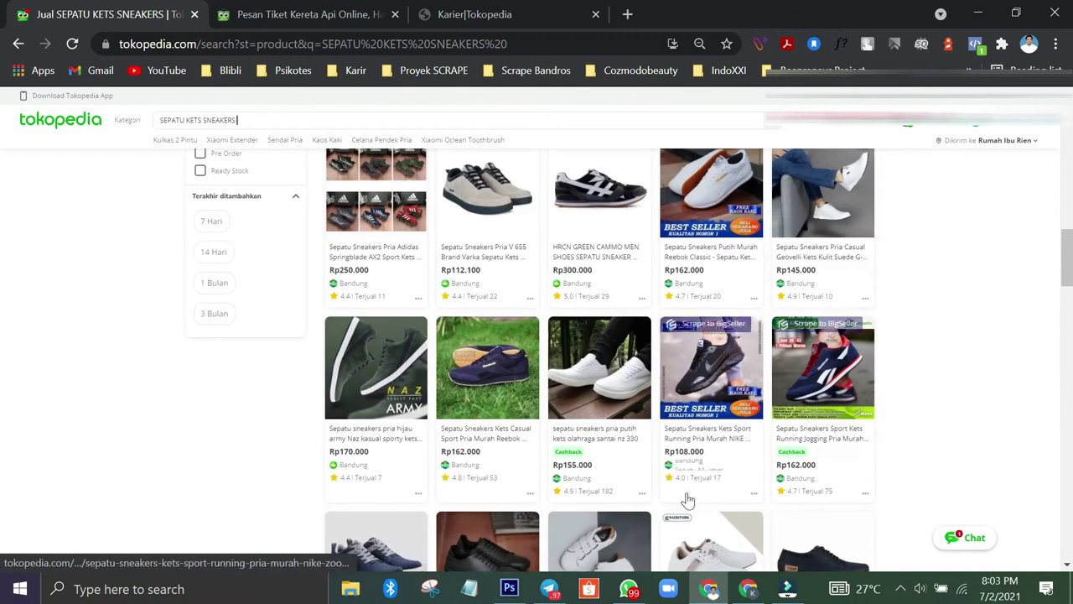
# Return to the preparation list on slide 34 of the presentation and open the Freepik home page
pyautogui.click(750, 591)
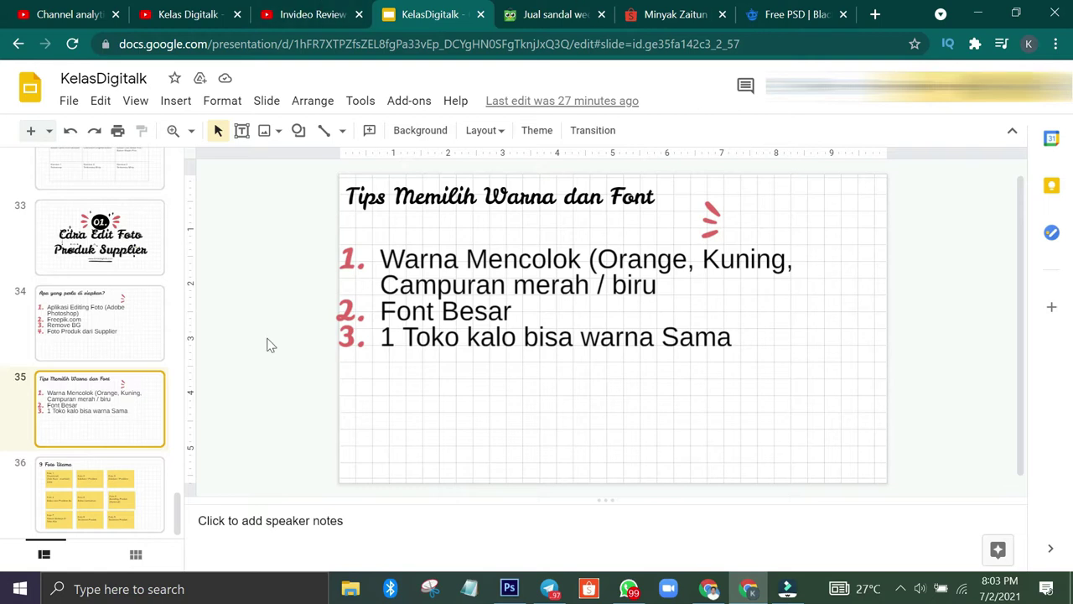
pyautogui.click(85, 343)
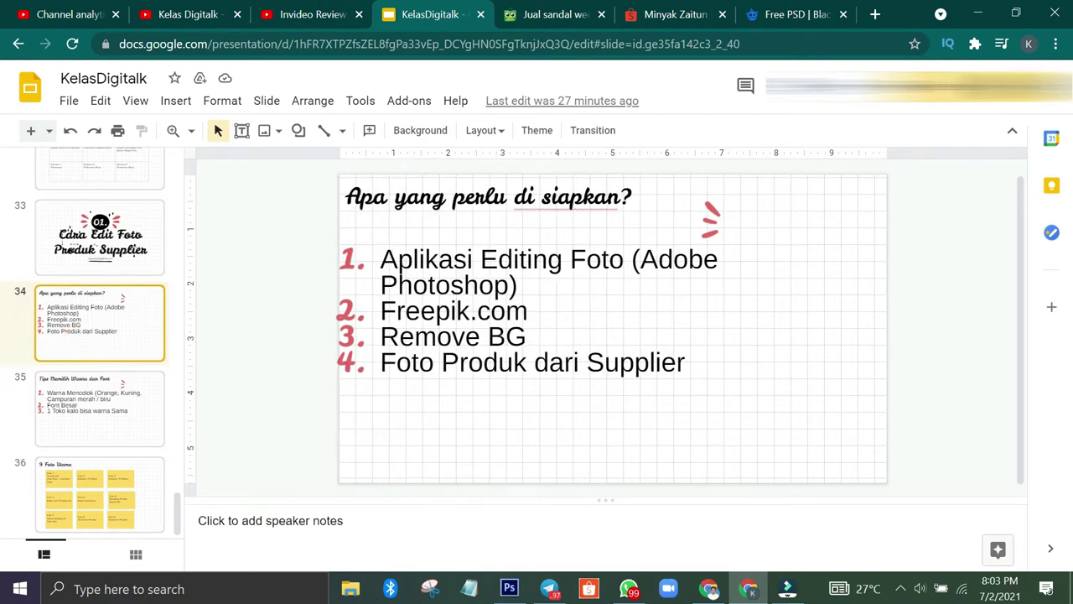
pyautogui.click(788, 12)
pyautogui.click(192, 48)
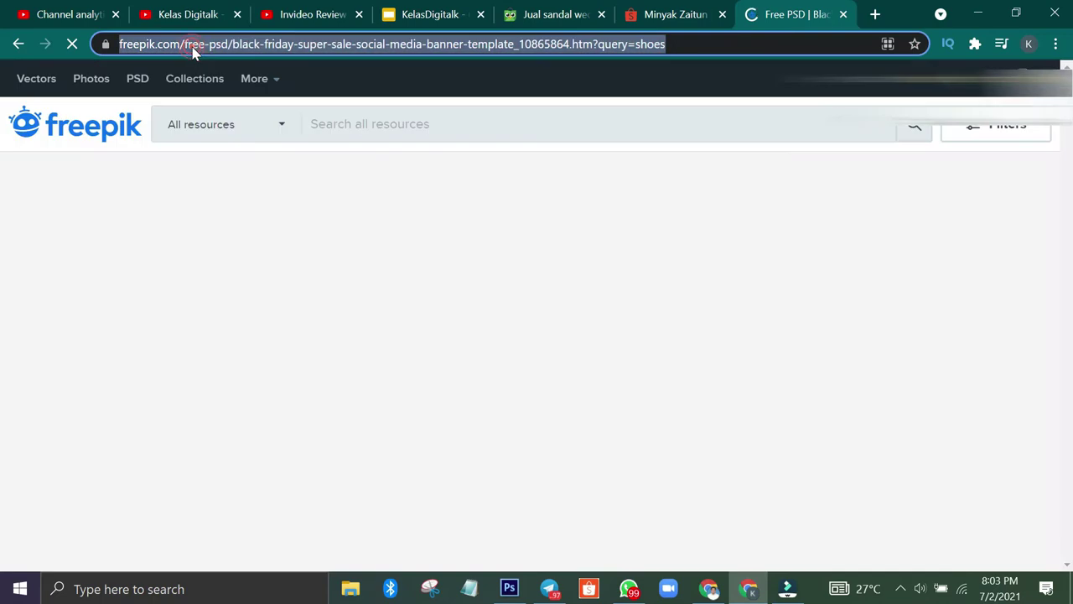
pyautogui.click(89, 139)
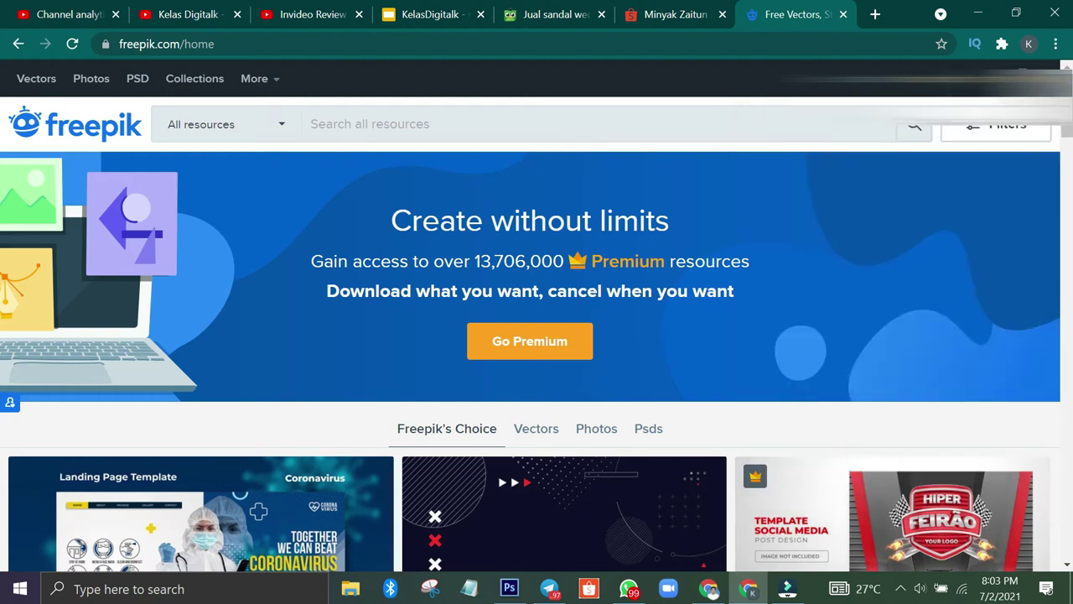
# Search all Freepik resources for "shoes"
pyautogui.click(374, 124)
pyautogui.write('sh')
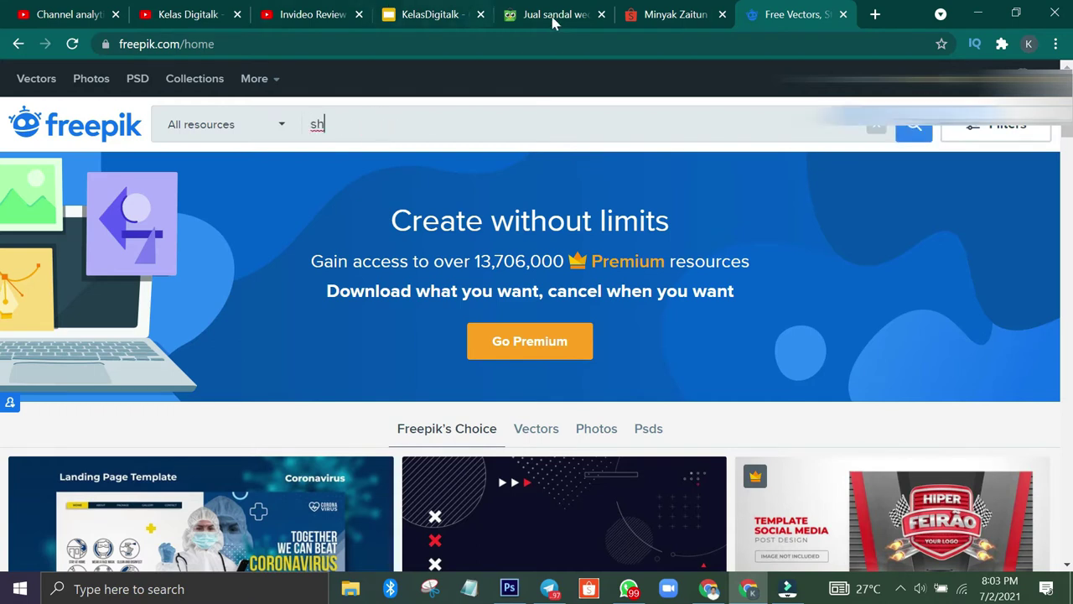
pyautogui.click(581, 10)
pyautogui.click(788, 12)
pyautogui.write('h')
pyautogui.write('oes')
pyautogui.press('Return')
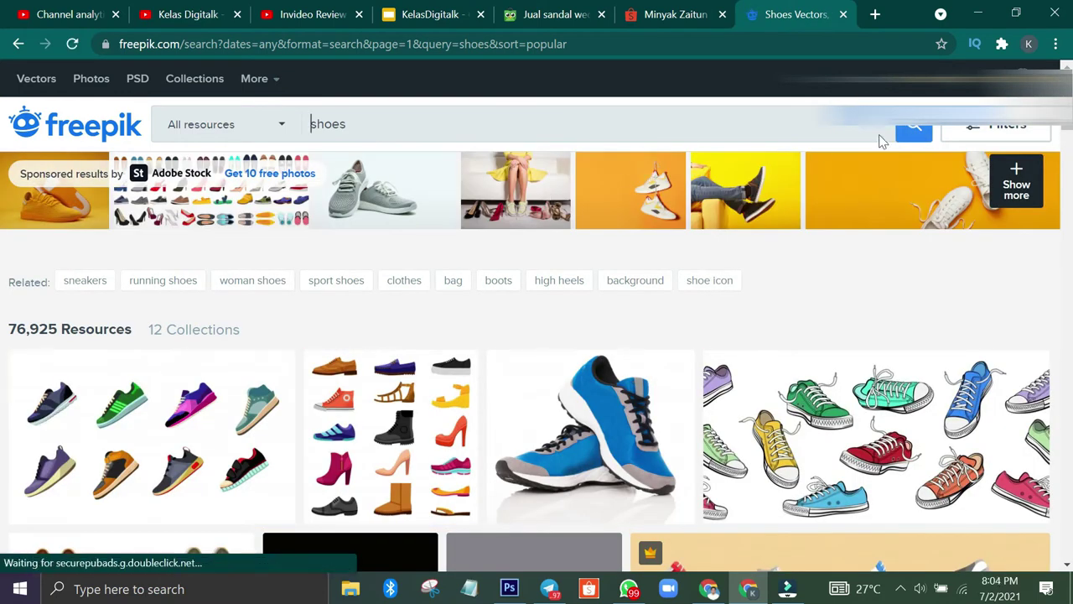
# Limit the shoes results to free resources and open the blue New collection fashion sale web banner template
pyautogui.click(982, 127)
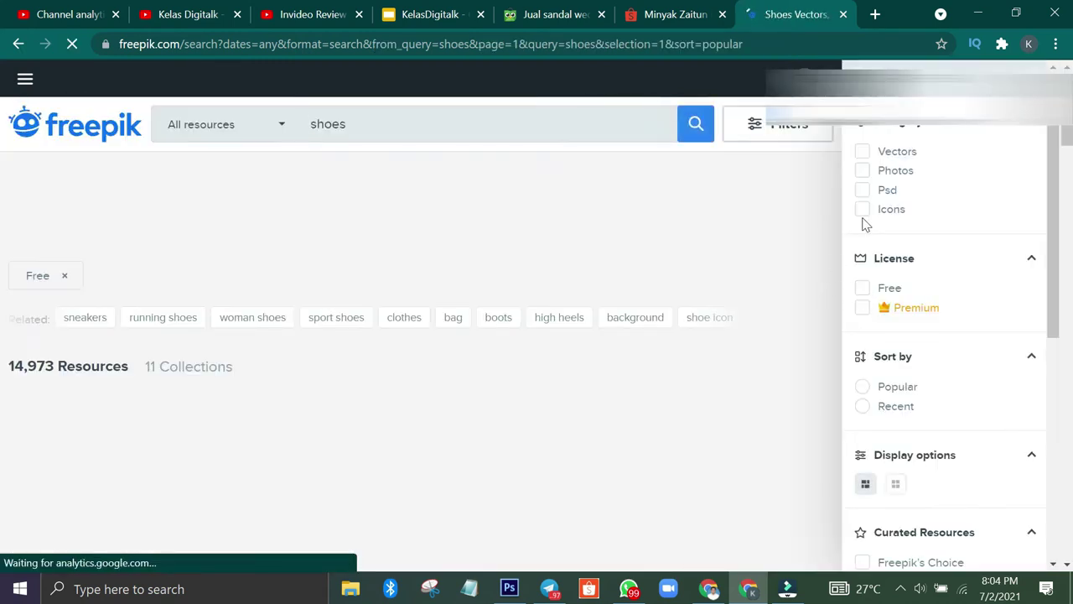
pyautogui.scroll(-3, 833, 244)
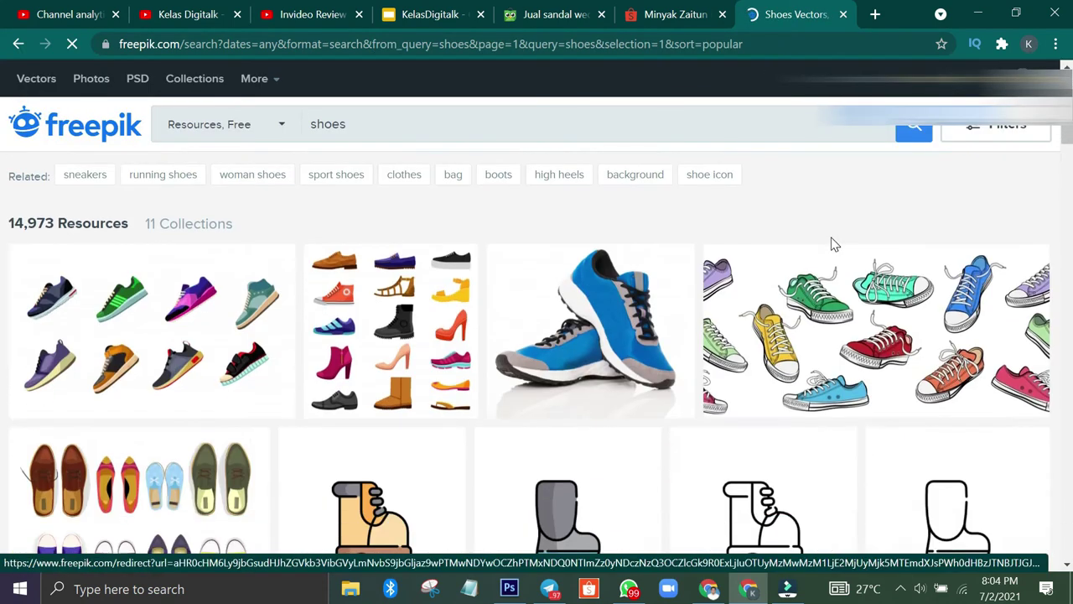
pyautogui.scroll(-8, 833, 244)
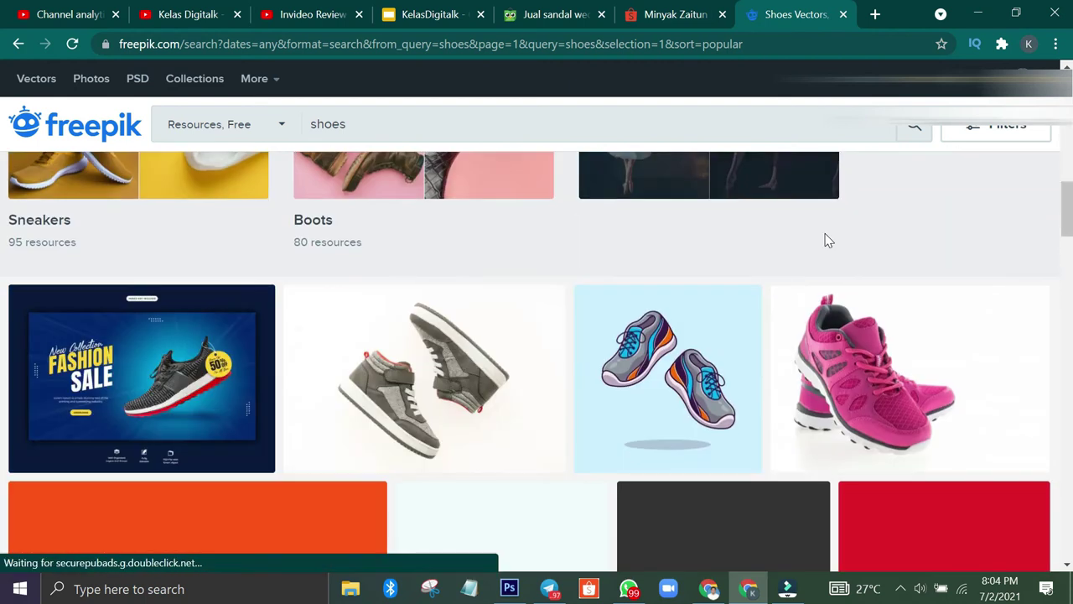
pyautogui.scroll(-1, 828, 241)
pyautogui.click(97, 294)
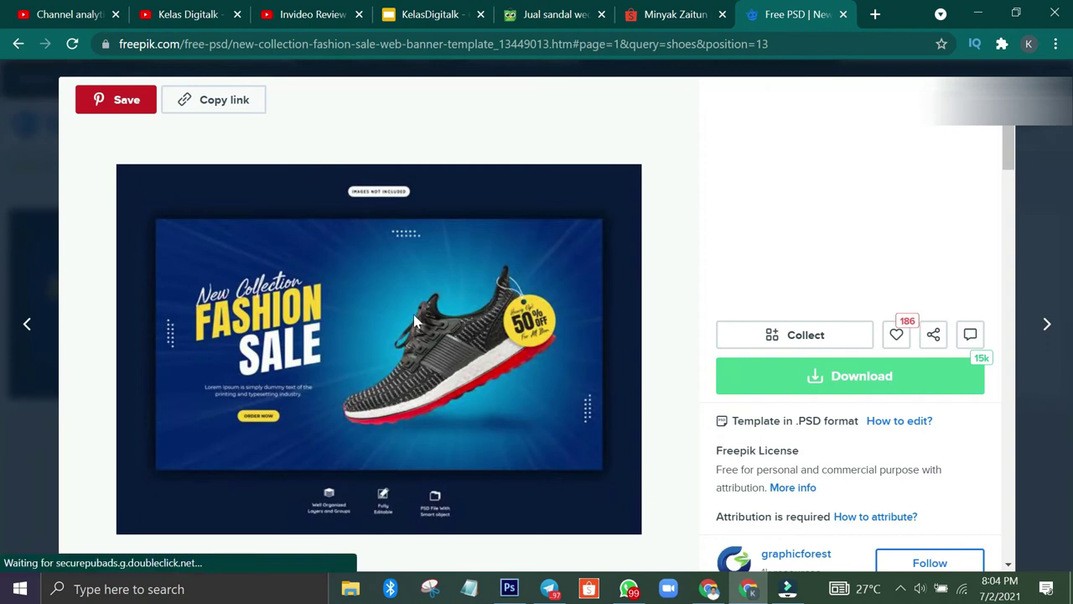
# Download the New collection fashion sale web banner template with the free, attribution-required option
pyautogui.scroll(-1, 479, 278)
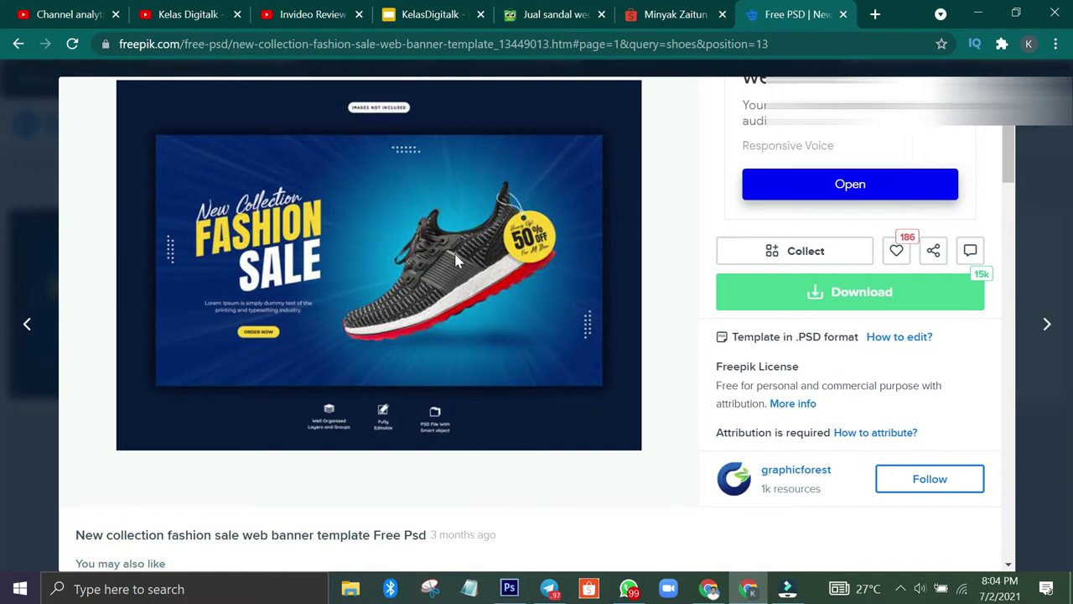
pyautogui.scroll(-1, 455, 261)
pyautogui.click(863, 220)
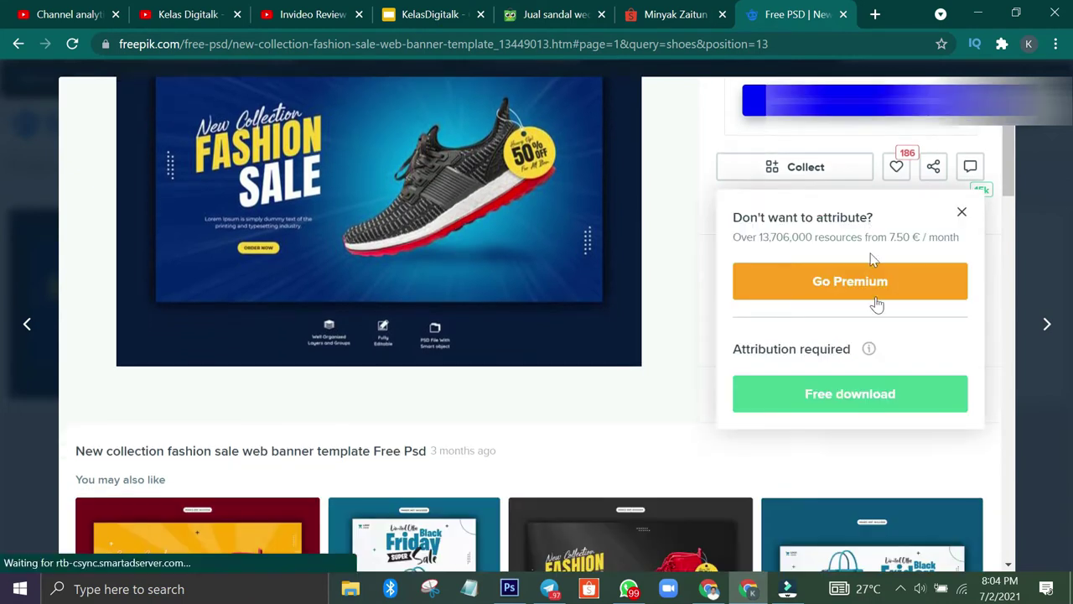
pyautogui.click(868, 406)
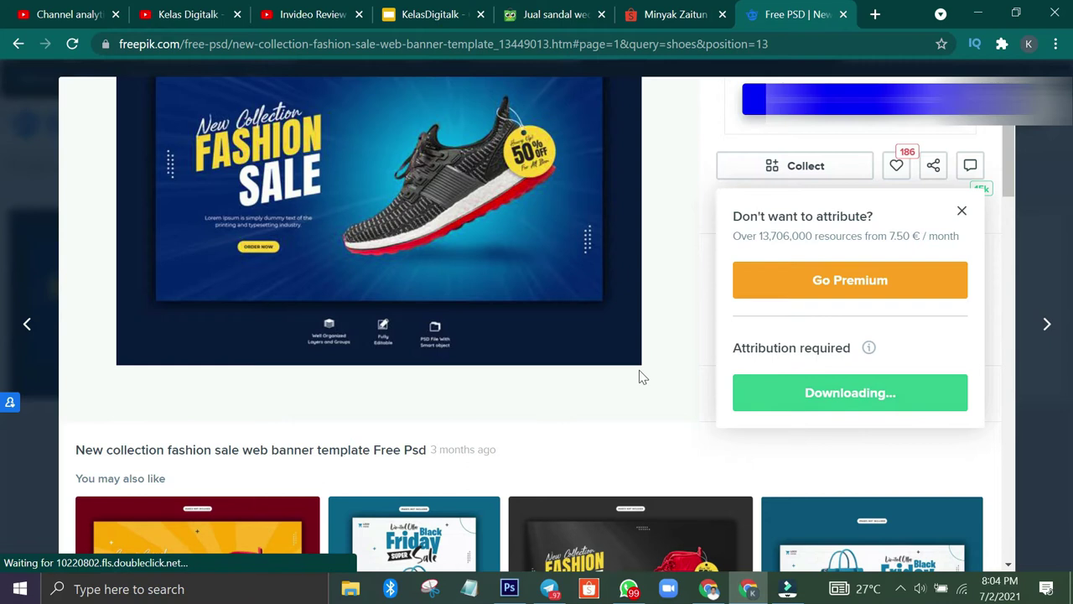
# Open the Black Friday super sale social media banner template from the suggested related resources
pyautogui.scroll(-2, 639, 377)
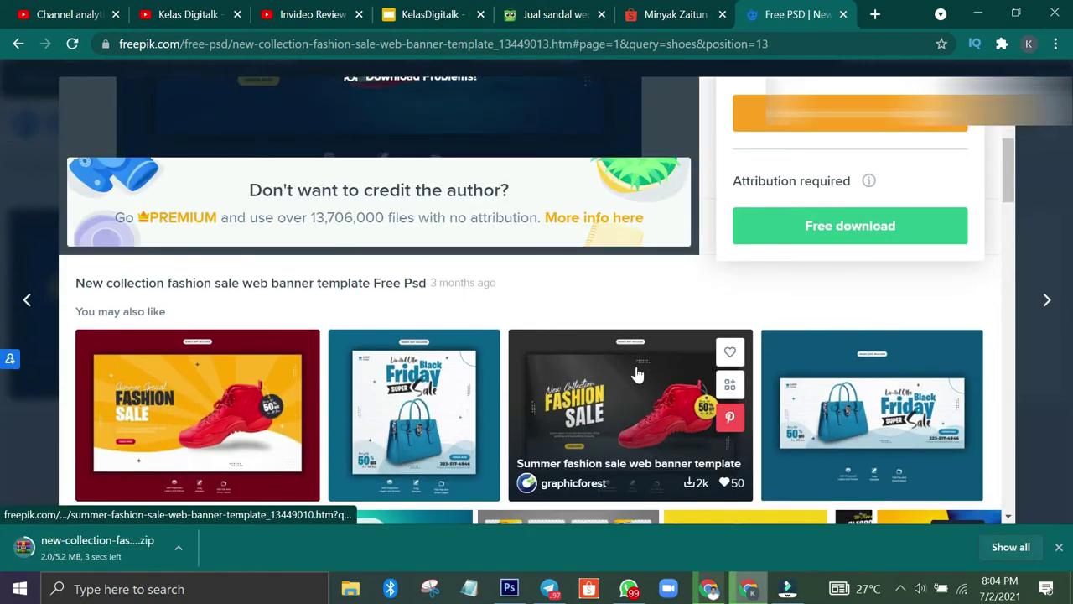
pyautogui.scroll(-1, 637, 373)
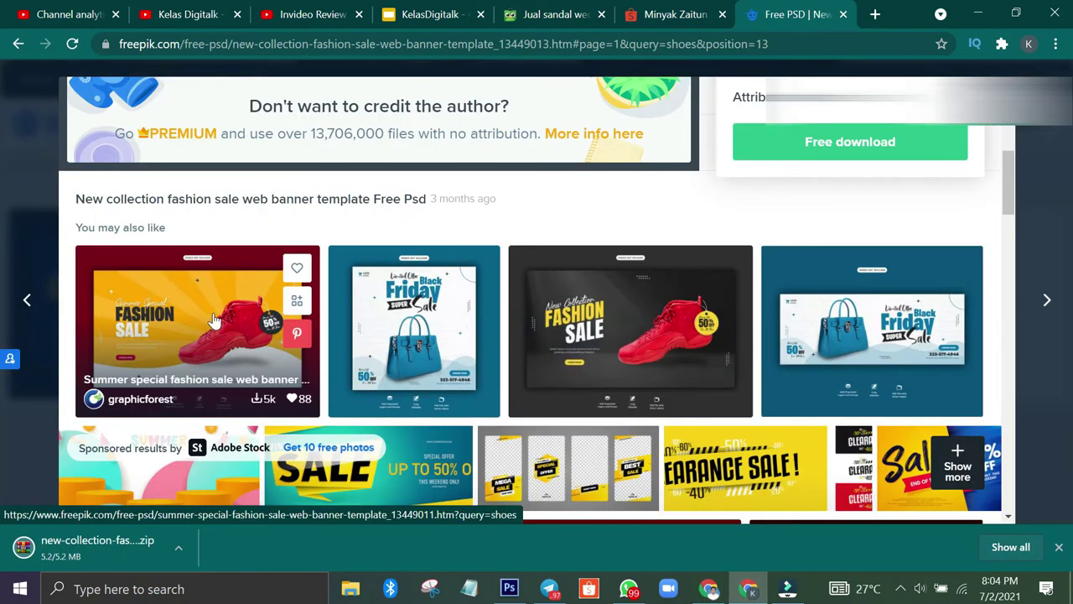
pyautogui.click(415, 329)
pyautogui.scroll(-2, 537, 306)
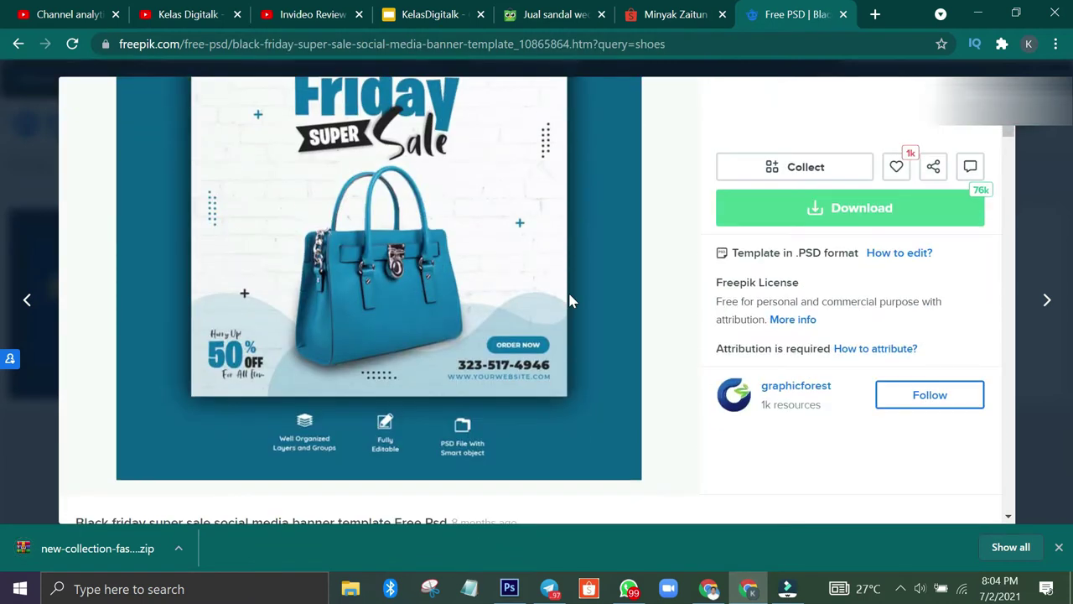
# Download the Black Friday super sale social media banner template with the free, attribution-required option
pyautogui.scroll(1, 570, 300)
pyautogui.click(857, 298)
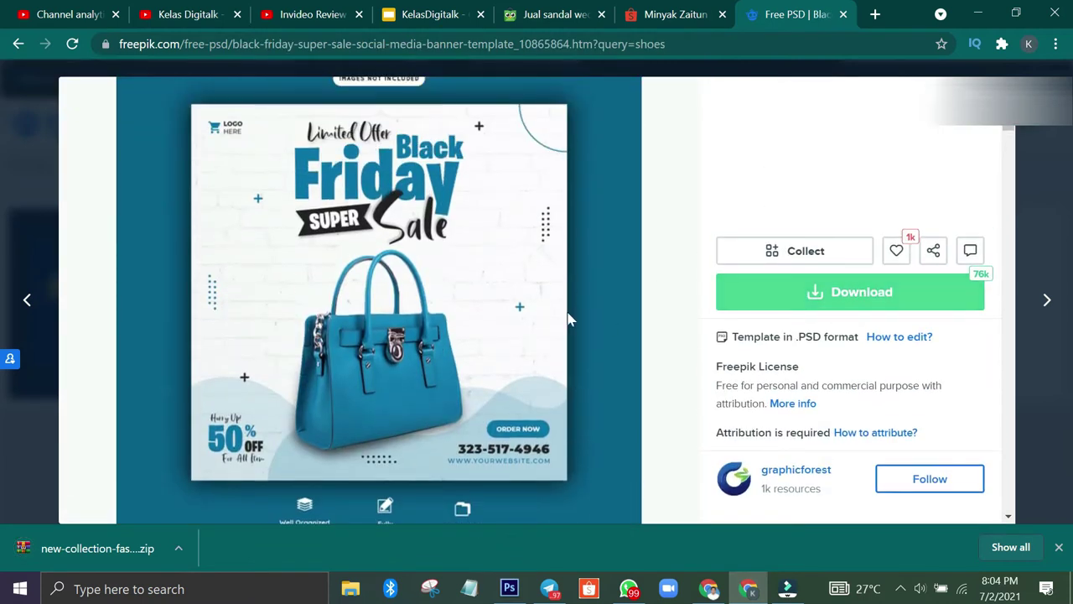
pyautogui.click(875, 299)
pyautogui.click(891, 474)
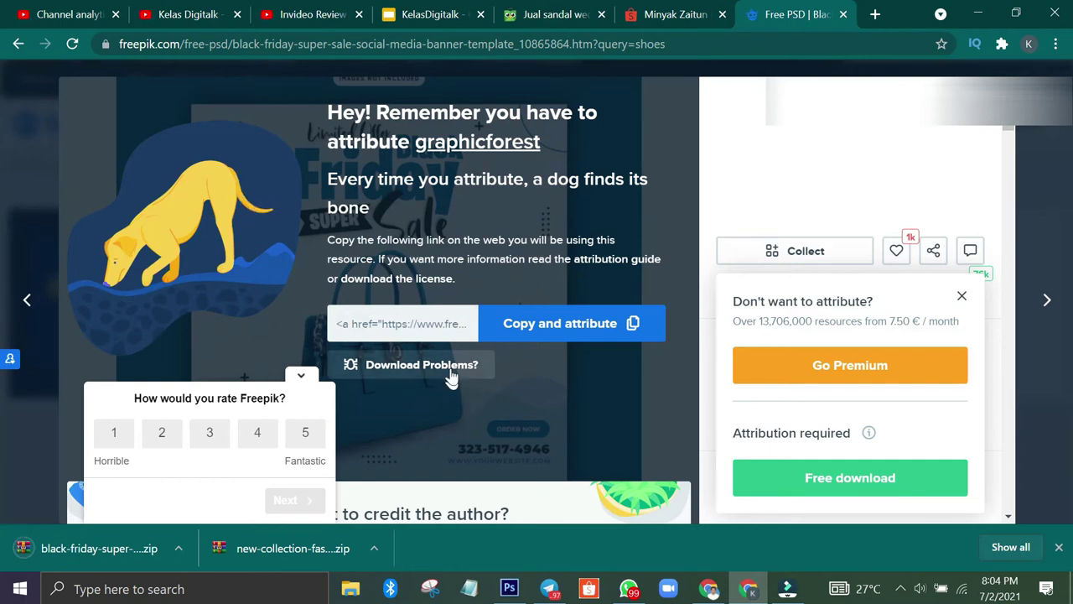
# Return to the KelasDigitalk presentation and review the preparation list on slide 34 and the color and font tips on slide 35
pyautogui.click(461, 10)
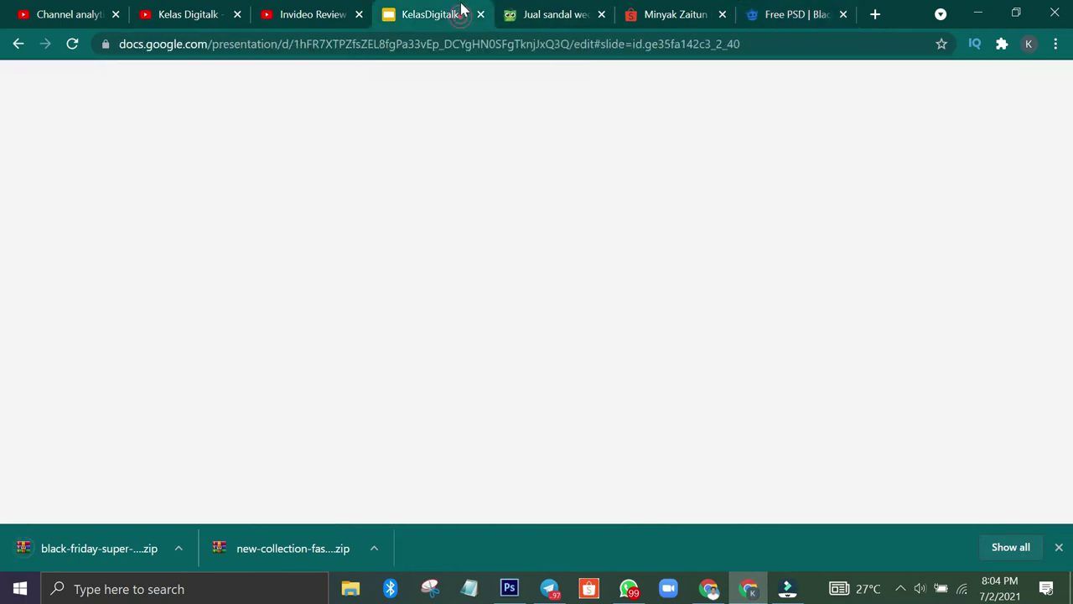
pyautogui.click(130, 401)
pyautogui.click(117, 302)
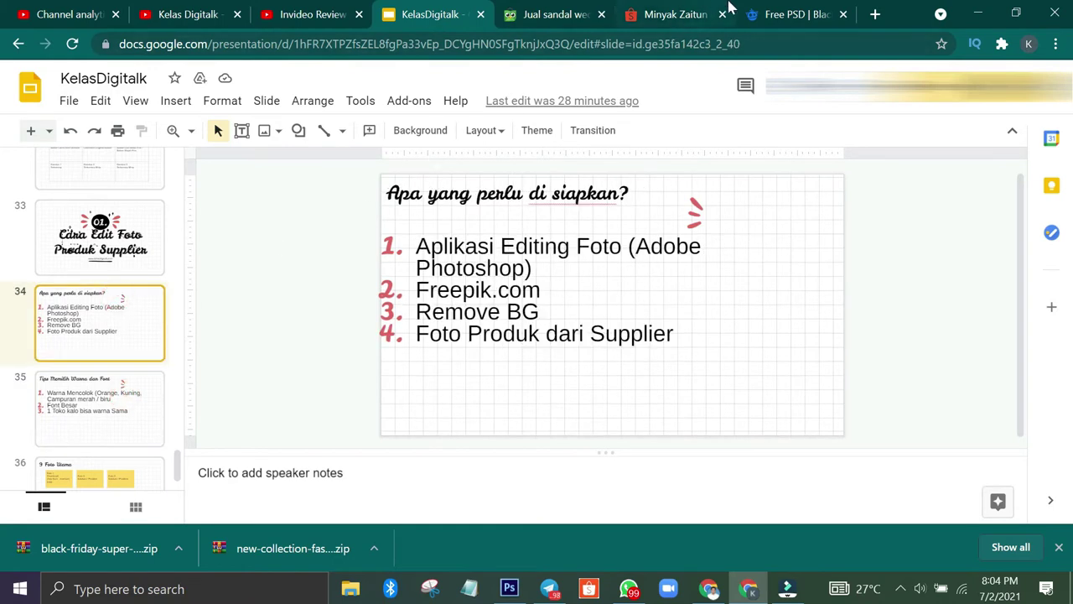
pyautogui.click(119, 381)
pyautogui.click(96, 347)
# Search Shopee for "mama choice" and open the Mama's Choice Official Shop
pyautogui.click(583, 13)
pyautogui.click(678, 10)
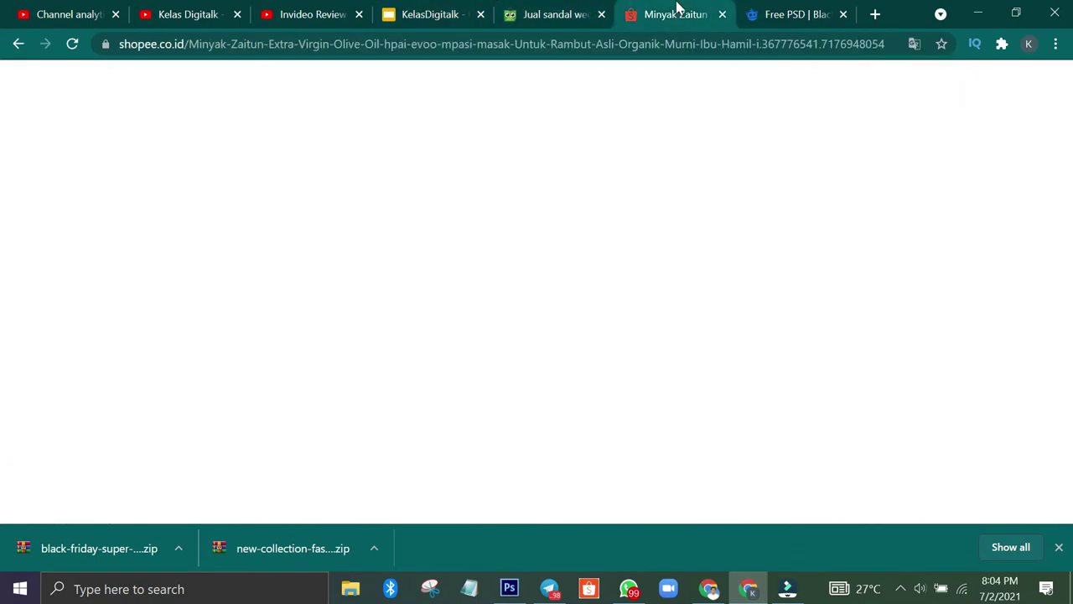
pyautogui.click(752, 8)
pyautogui.click(693, 10)
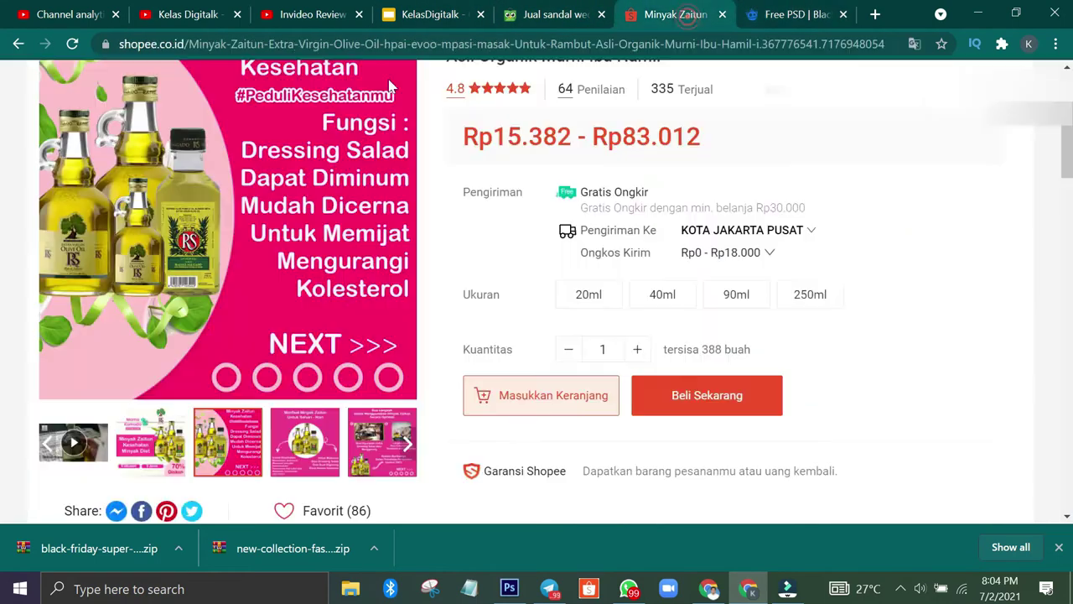
pyautogui.click(328, 121)
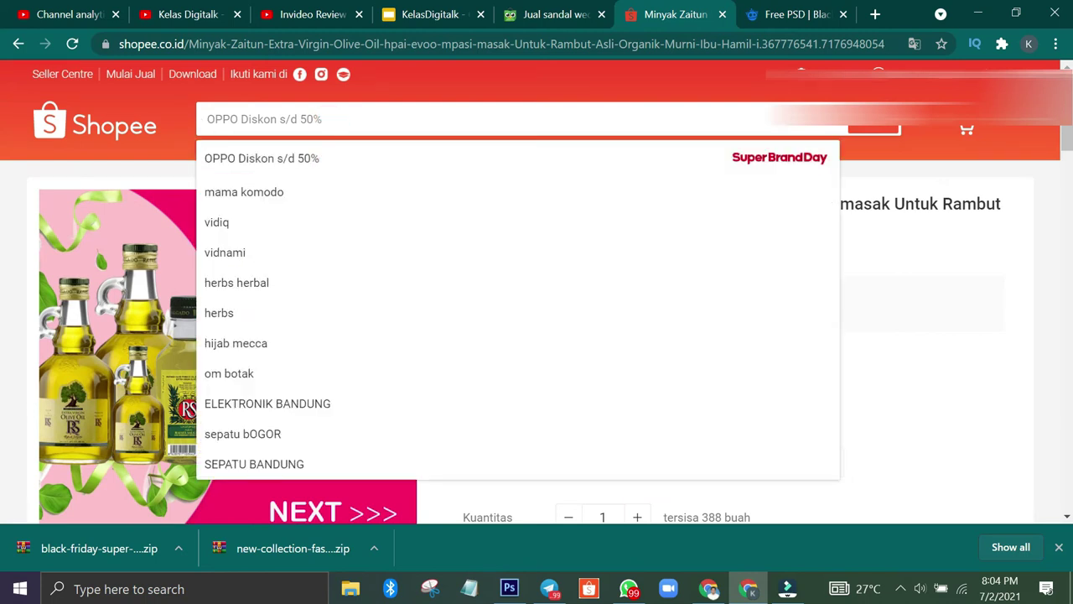
pyautogui.write('mama choi')
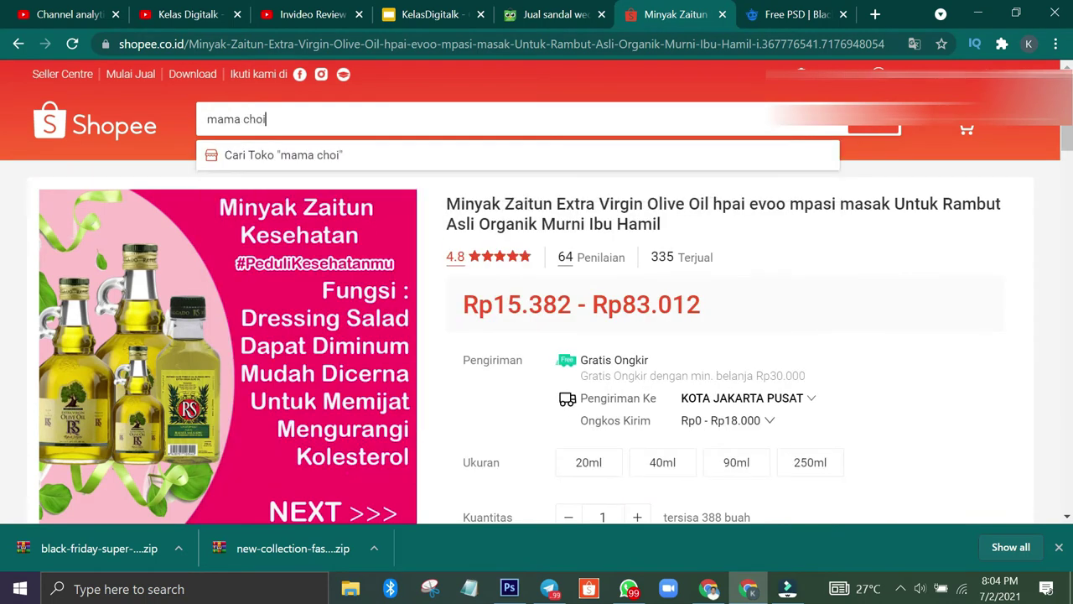
pyautogui.write('ce')
pyautogui.press('Return')
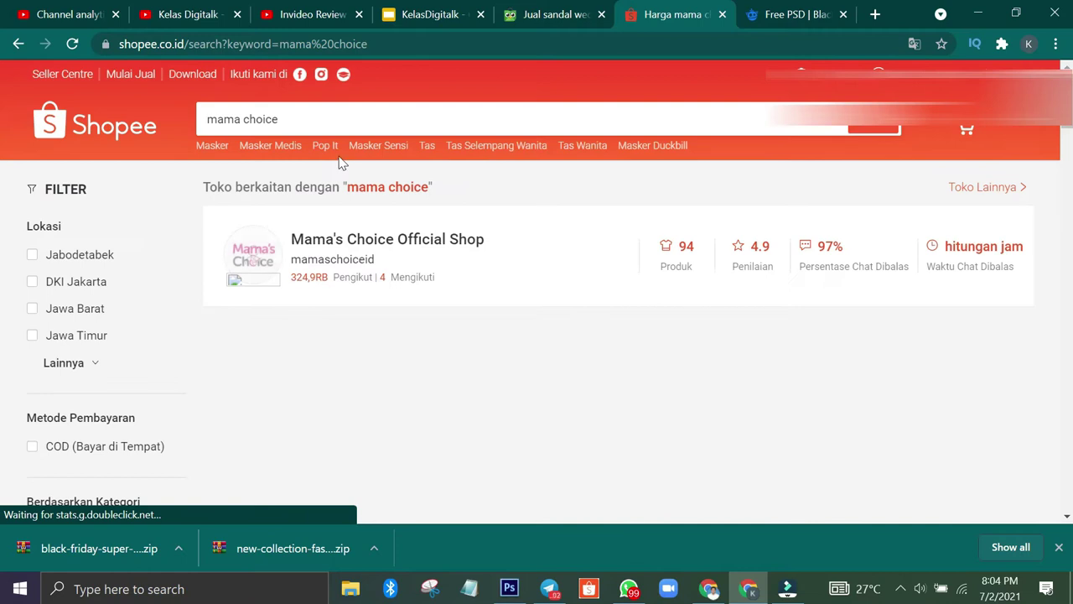
pyautogui.click(379, 246)
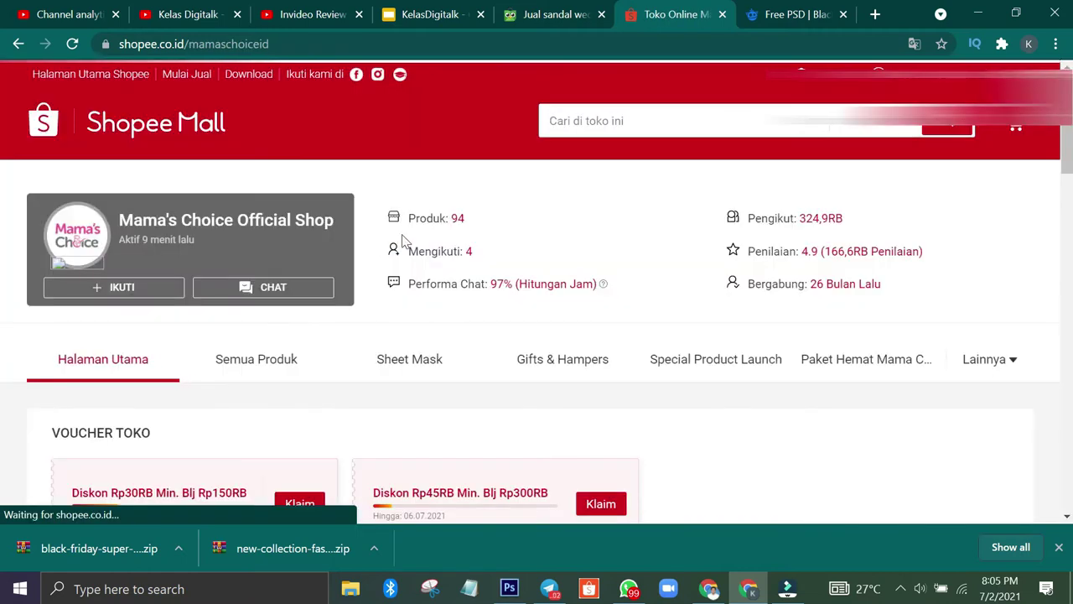
# Examine the shop's banners, special-price items, best sellers and product listing for how the product photos are designed
pyautogui.scroll(-7, 401, 227)
pyautogui.scroll(3, 400, 227)
pyautogui.scroll(3, 275, 271)
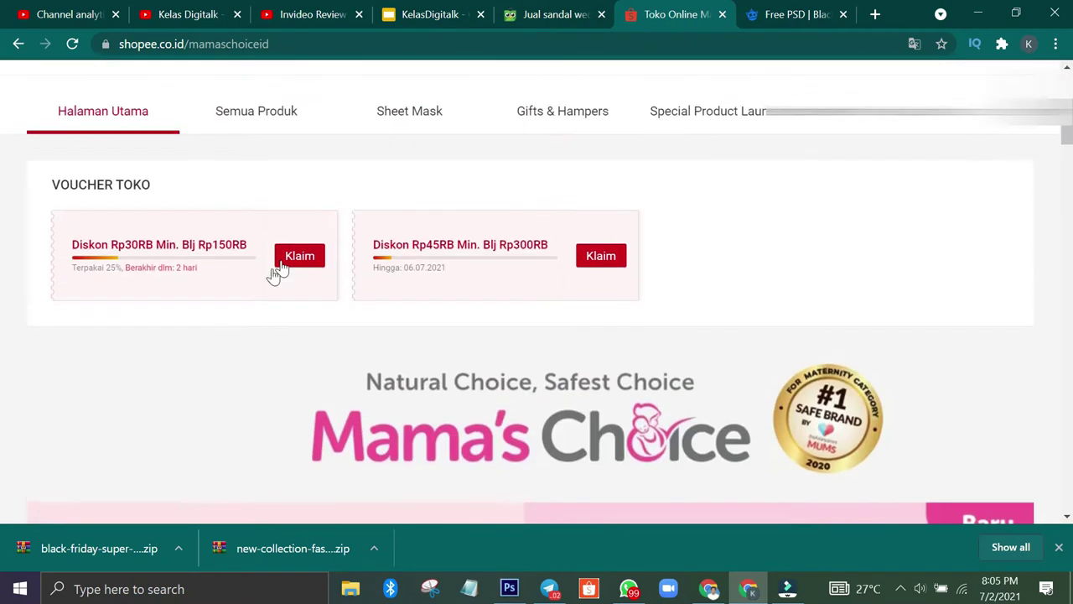
pyautogui.click(251, 273)
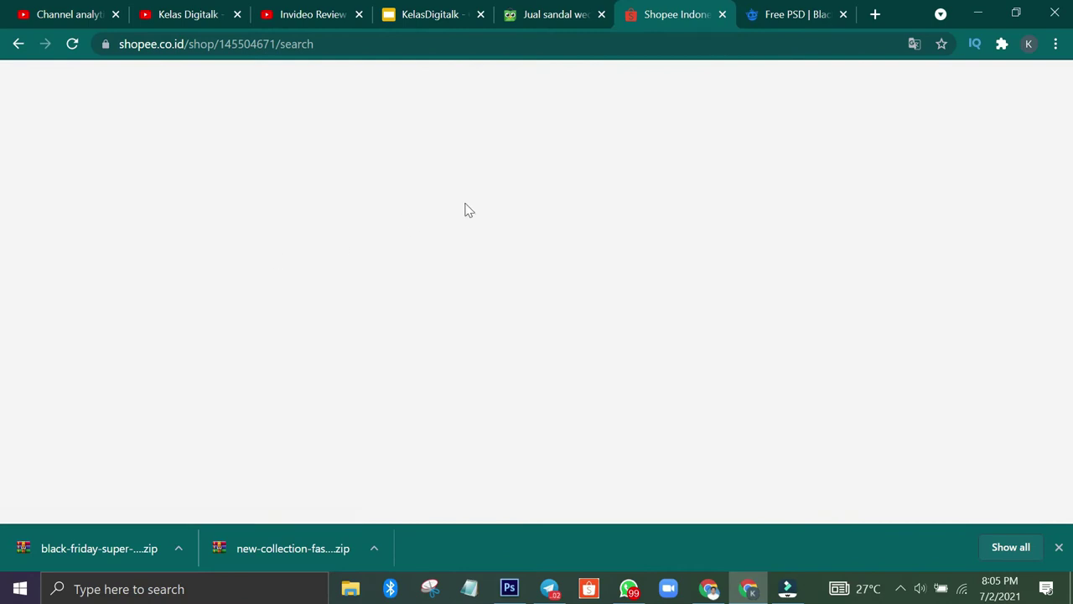
pyautogui.click(21, 44)
pyautogui.scroll(-5, 439, 227)
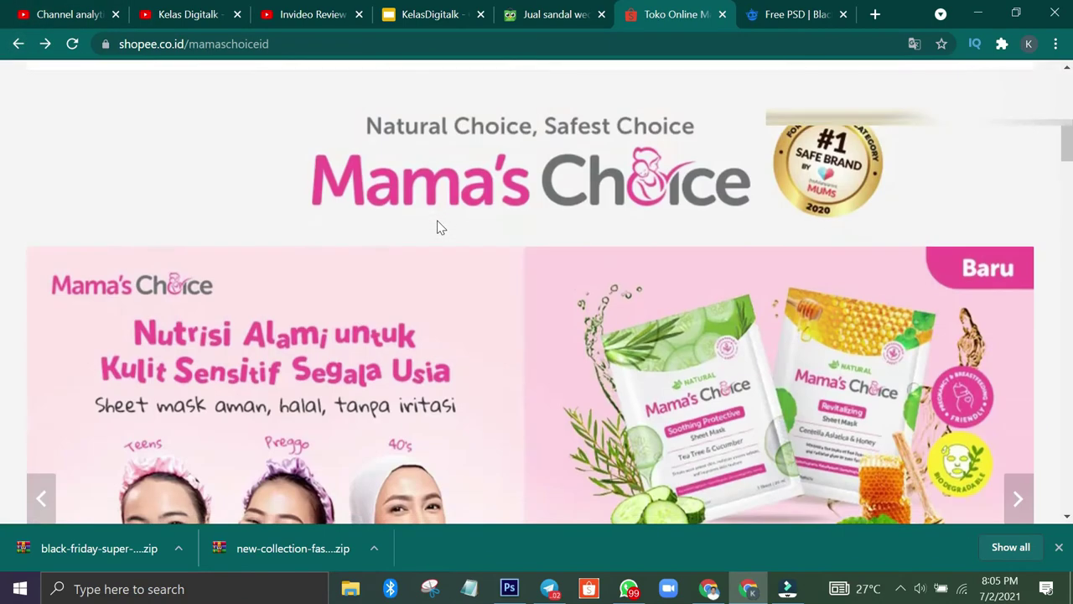
pyautogui.scroll(-5, 440, 226)
pyautogui.scroll(3, 439, 226)
pyautogui.scroll(-4, 847, 186)
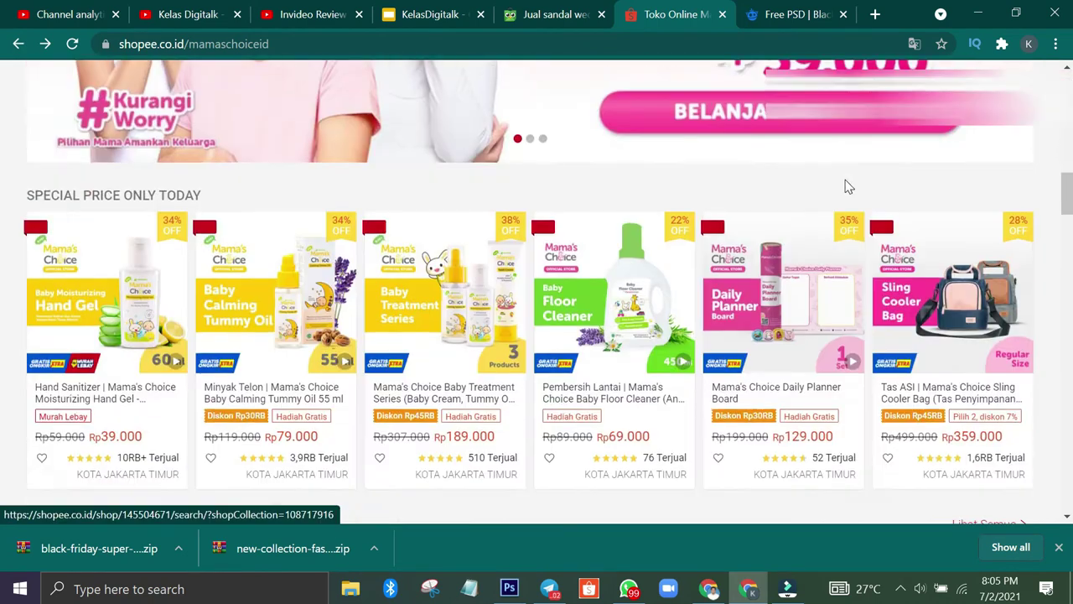
pyautogui.scroll(-3, 845, 185)
pyautogui.scroll(2, 851, 201)
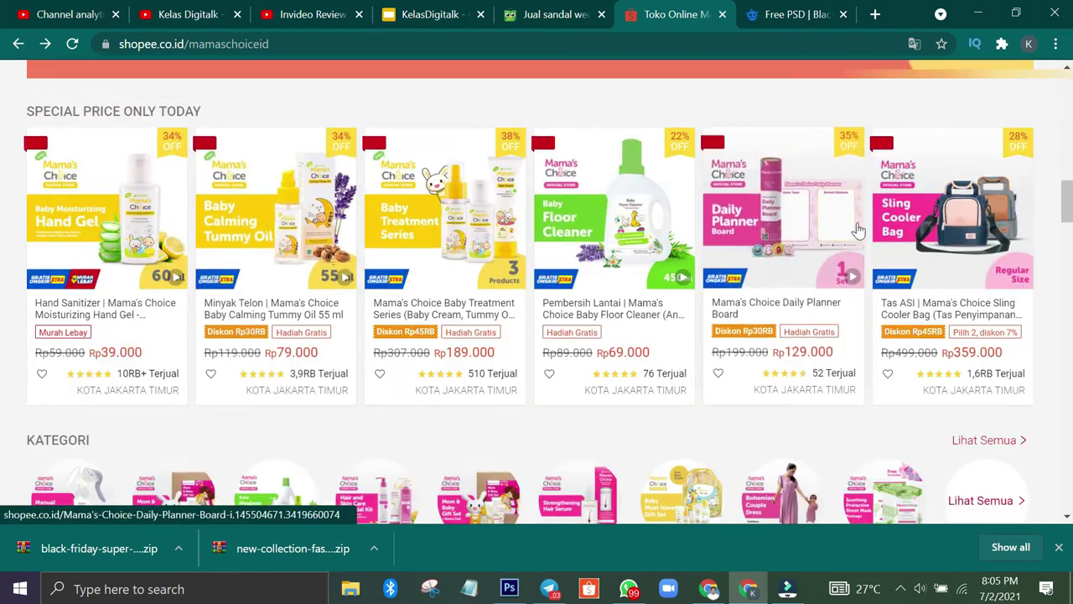
pyautogui.scroll(-5, 857, 230)
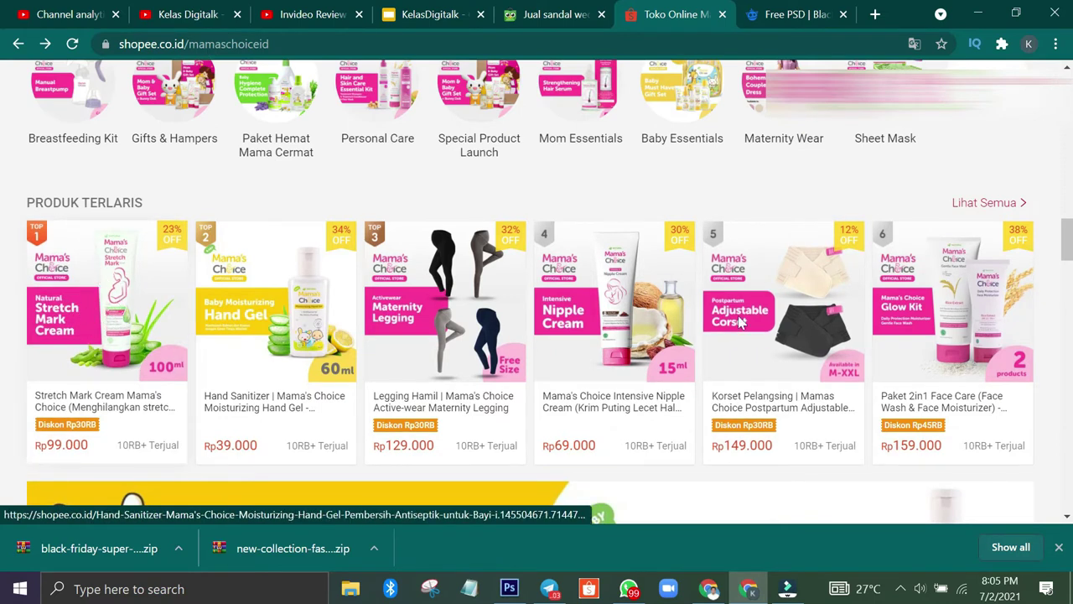
pyautogui.scroll(-7, 755, 335)
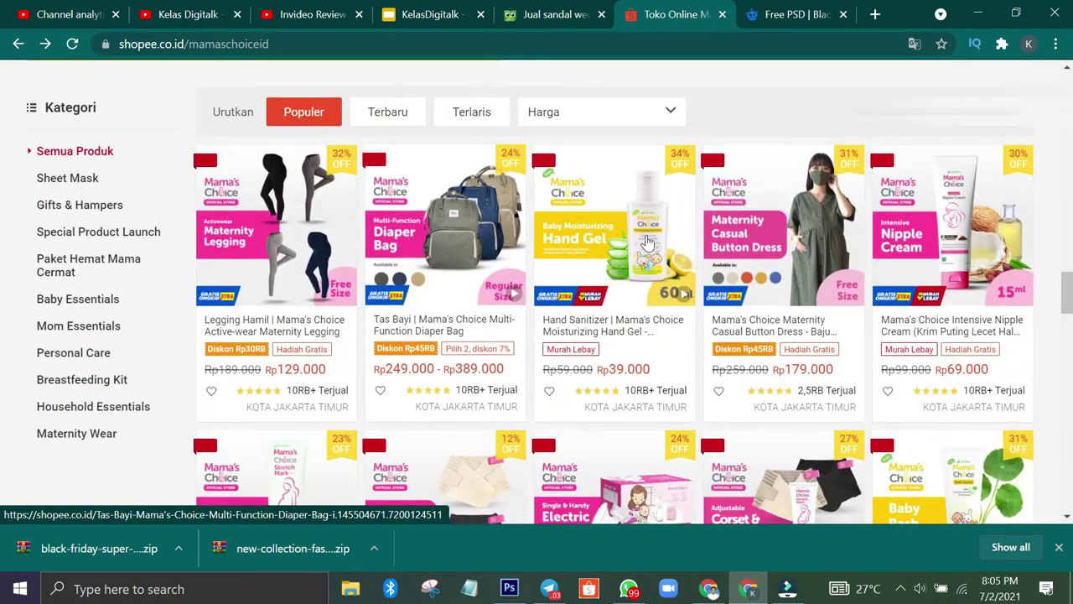
pyautogui.scroll(3, 649, 243)
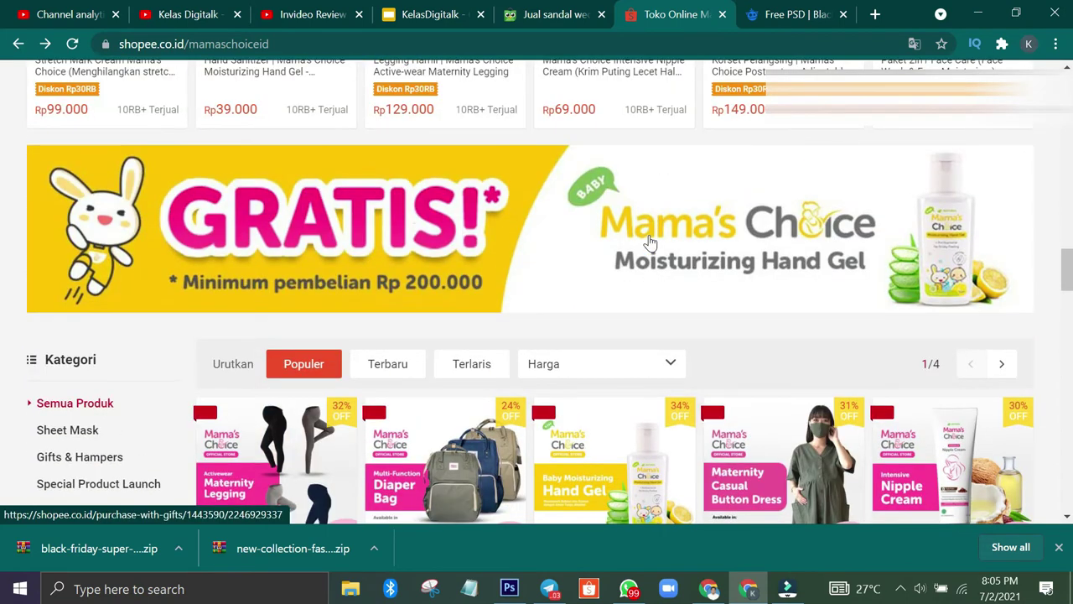
pyautogui.scroll(15, 650, 241)
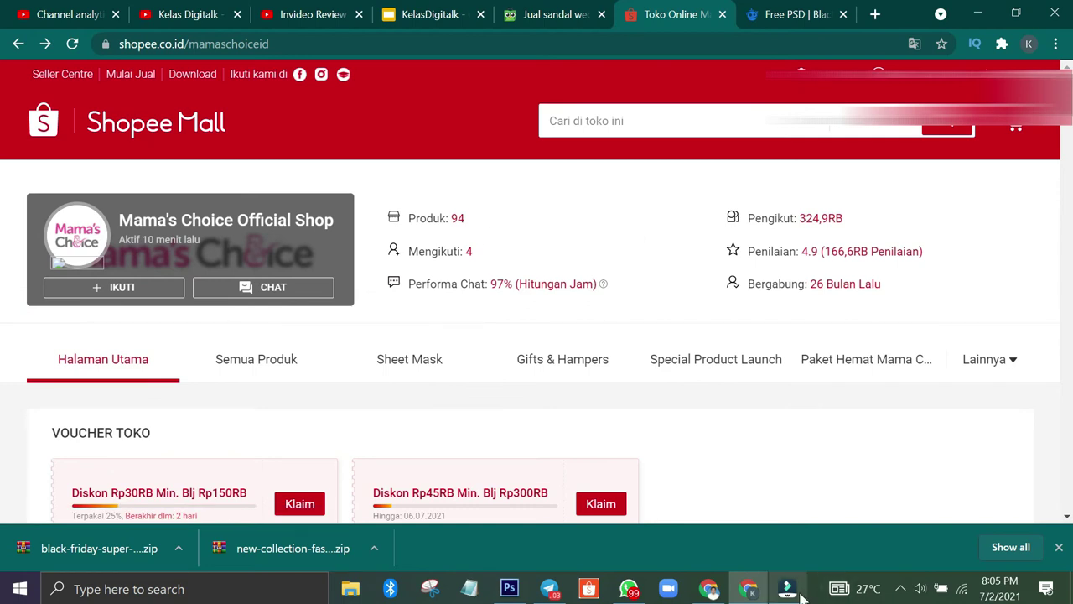
# Bring up the browser's download list and show the downloaded template archives in their Downloads folder
pyautogui.click(792, 15)
pyautogui.click(1008, 549)
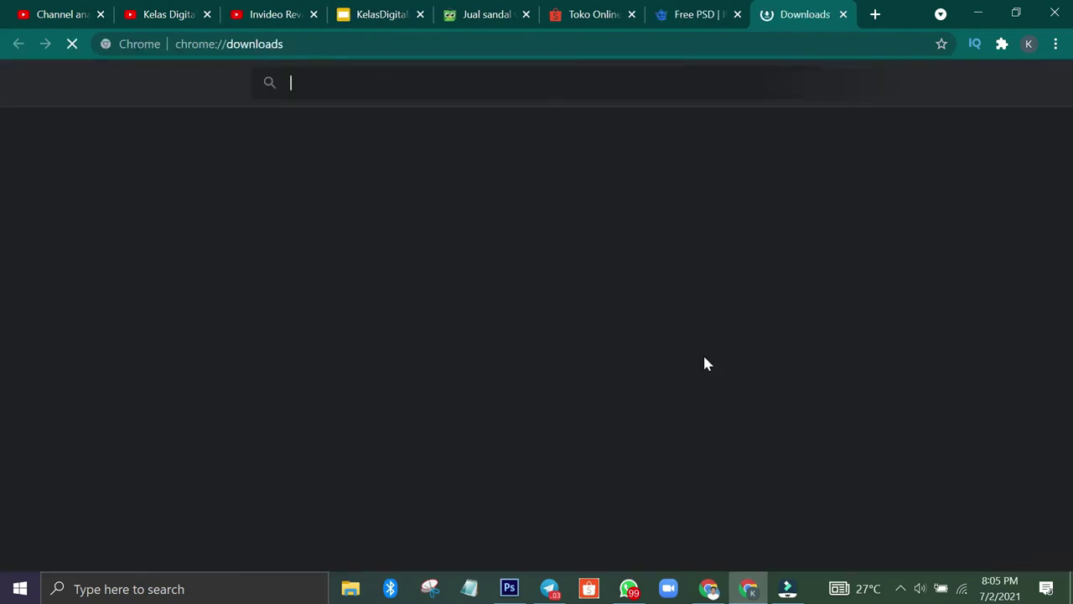
pyautogui.click(351, 245)
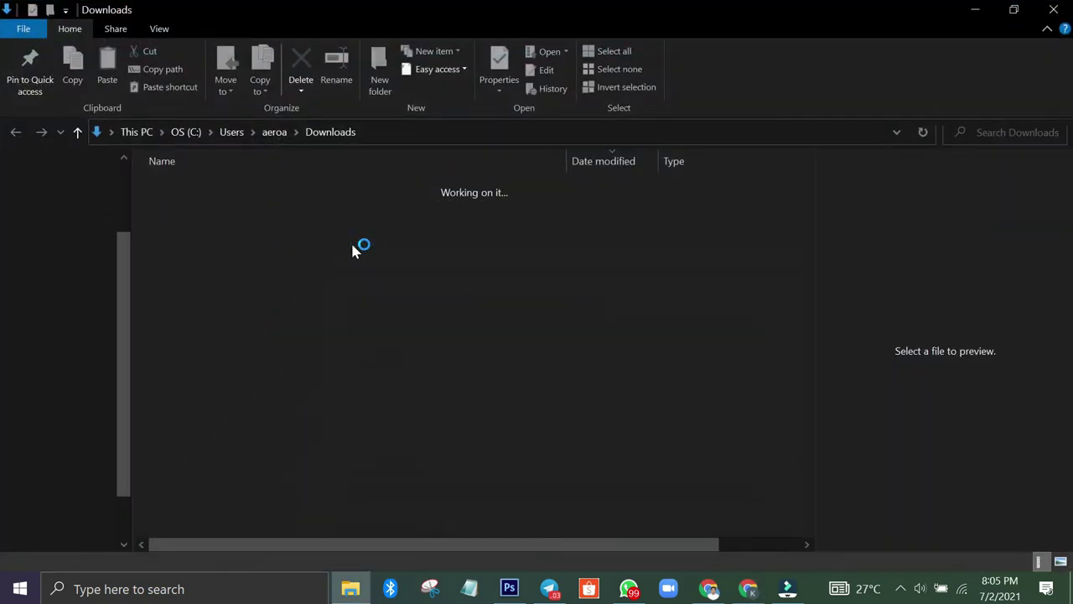
# Extract the new-collection-fashion-sale and black-friday-super-sale template archives, each into a folder of its own name
pyautogui.click(250, 228)
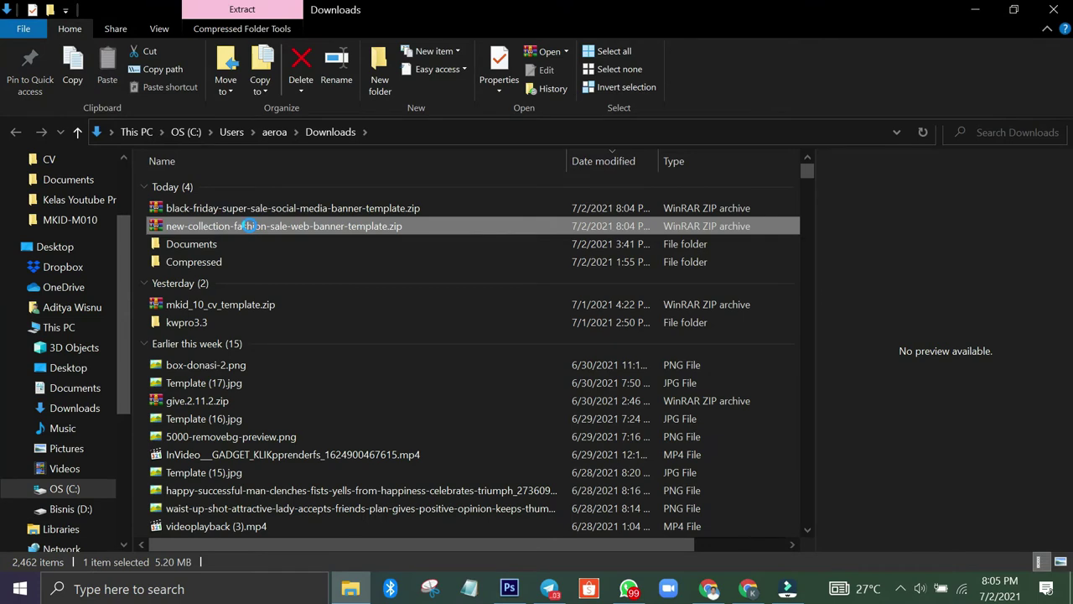
pyautogui.rightClick(250, 226)
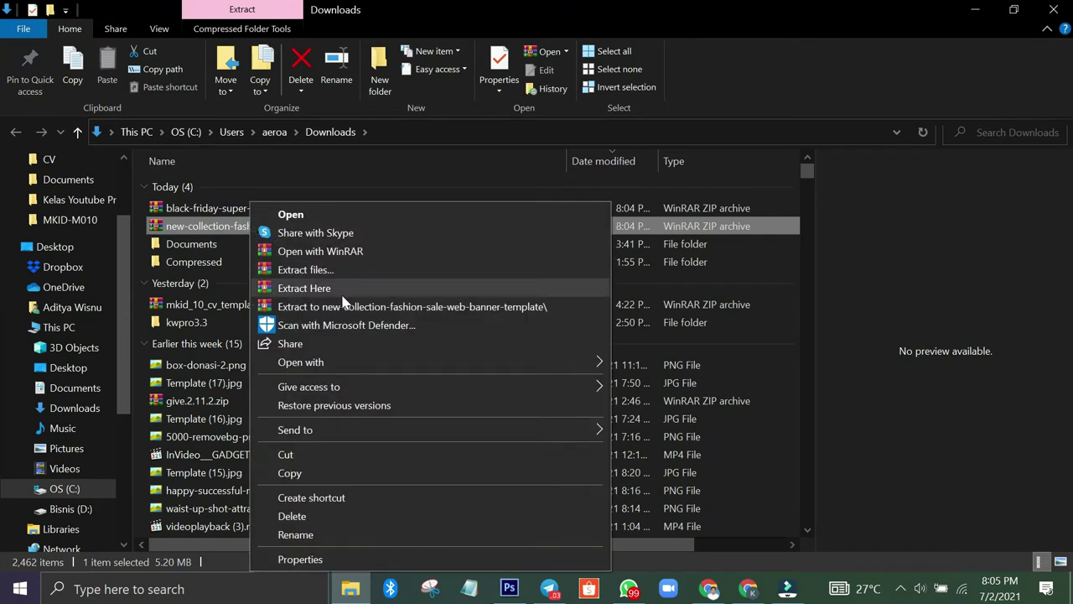
pyautogui.click(343, 307)
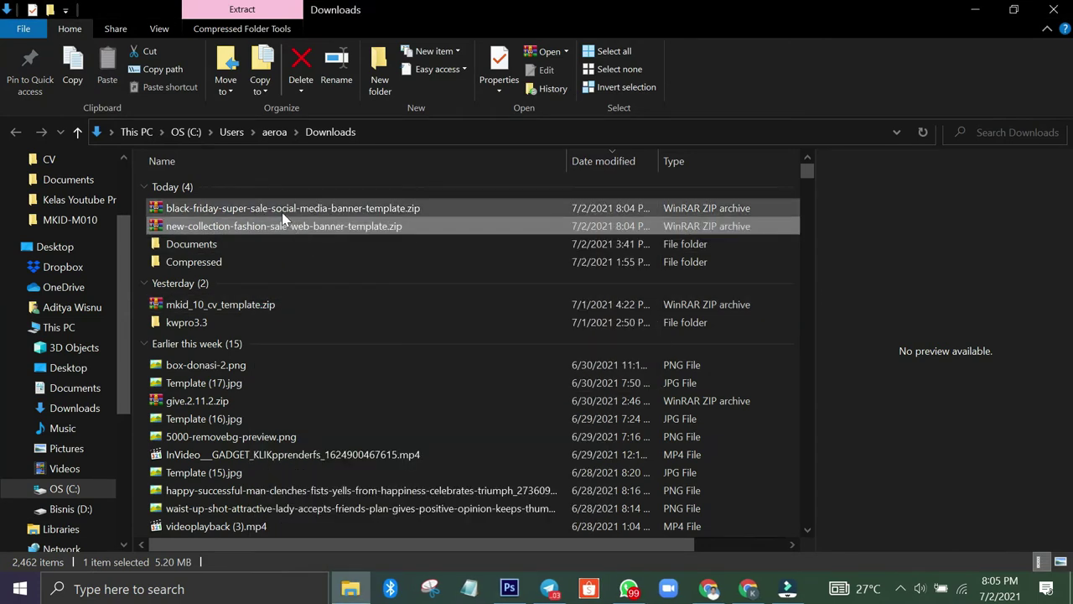
pyautogui.click(282, 212)
pyautogui.rightClick(282, 217)
pyautogui.click(351, 307)
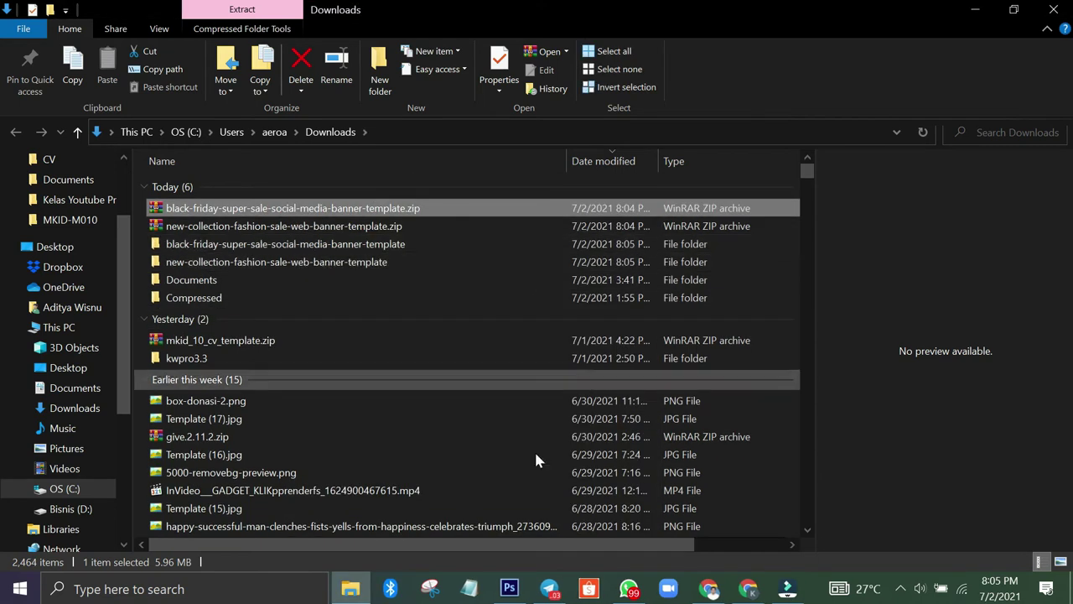
# Switch to Photoshop and check the canvas size of the blank Contoh document, leaving it as it is
pyautogui.click(509, 588)
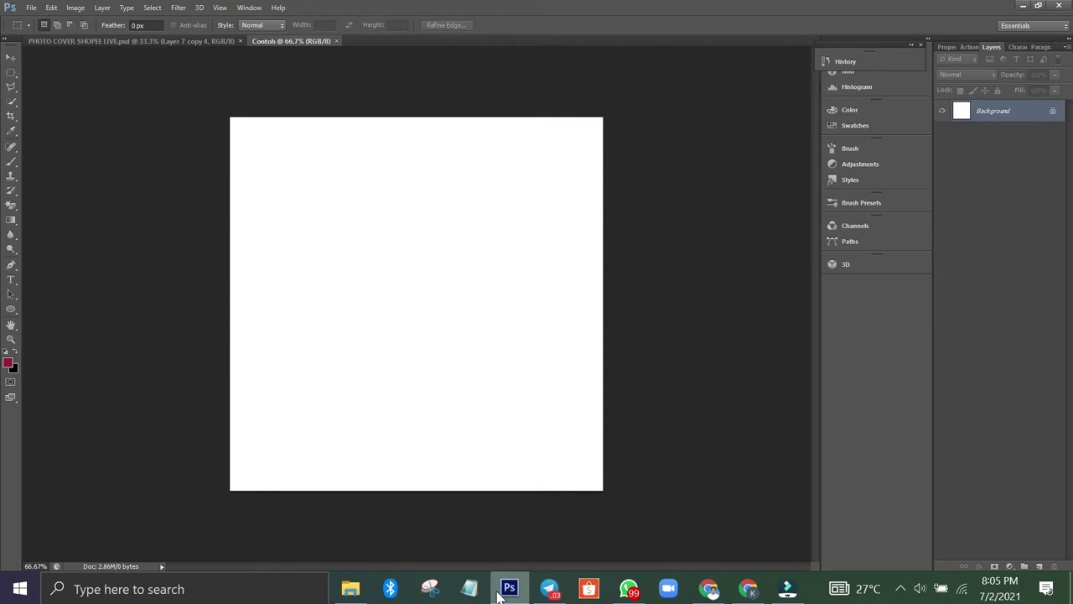
pyautogui.click(31, 7)
pyautogui.press('Escape')
pyautogui.click(102, 8)
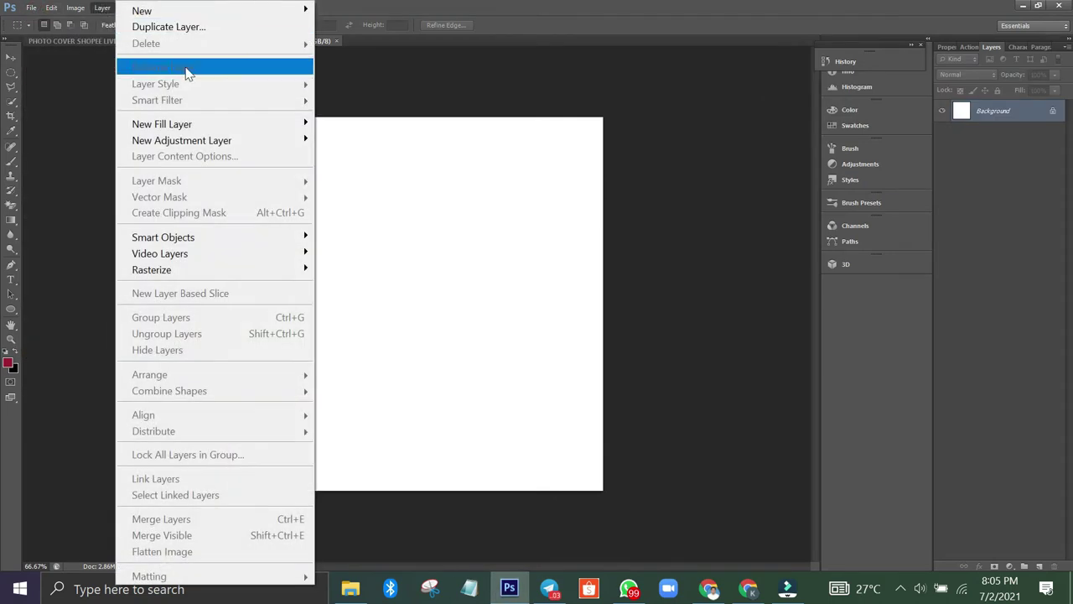
pyautogui.moveTo(82, 11)
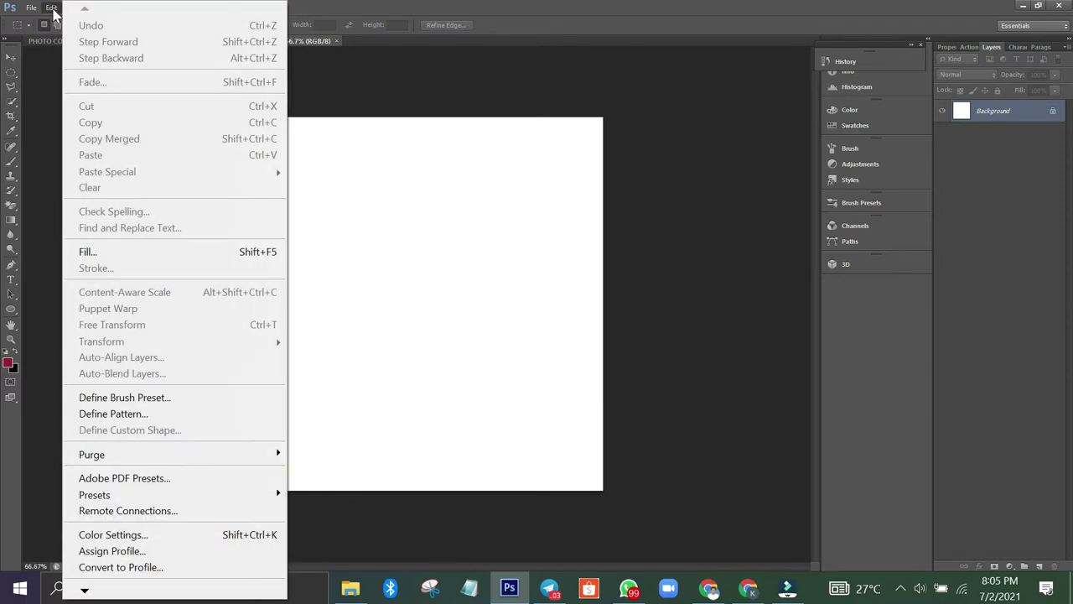
pyautogui.click(474, 251)
pyautogui.click(81, 10)
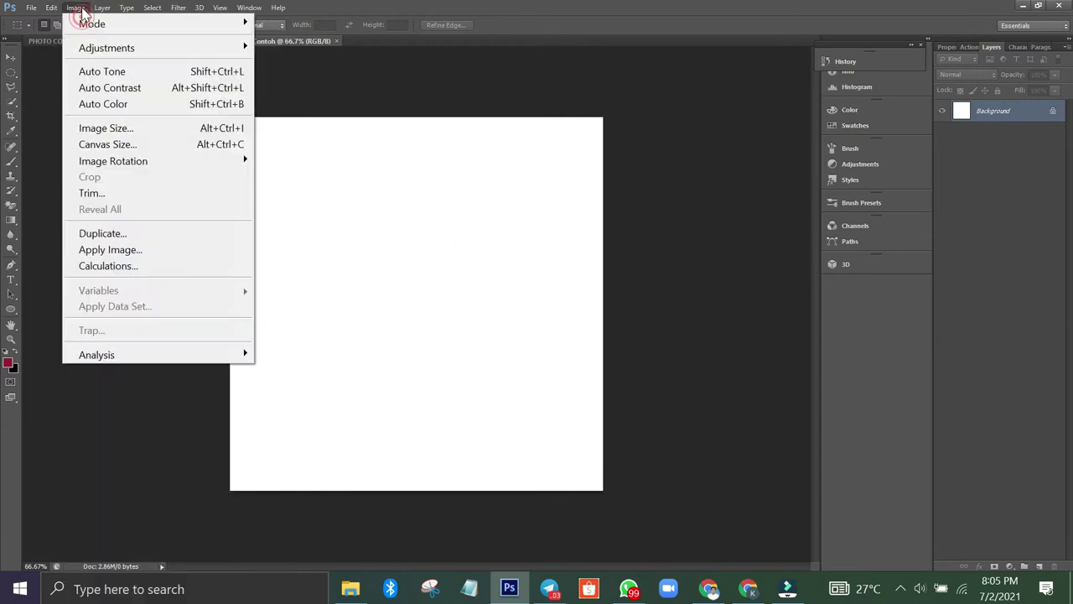
pyautogui.click(136, 145)
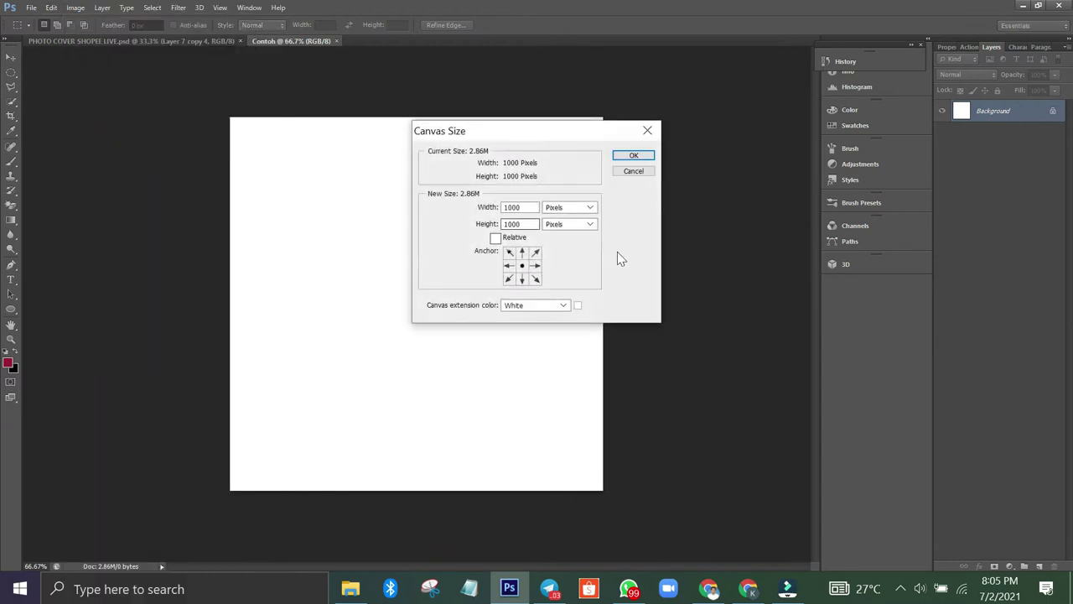
pyautogui.click(641, 134)
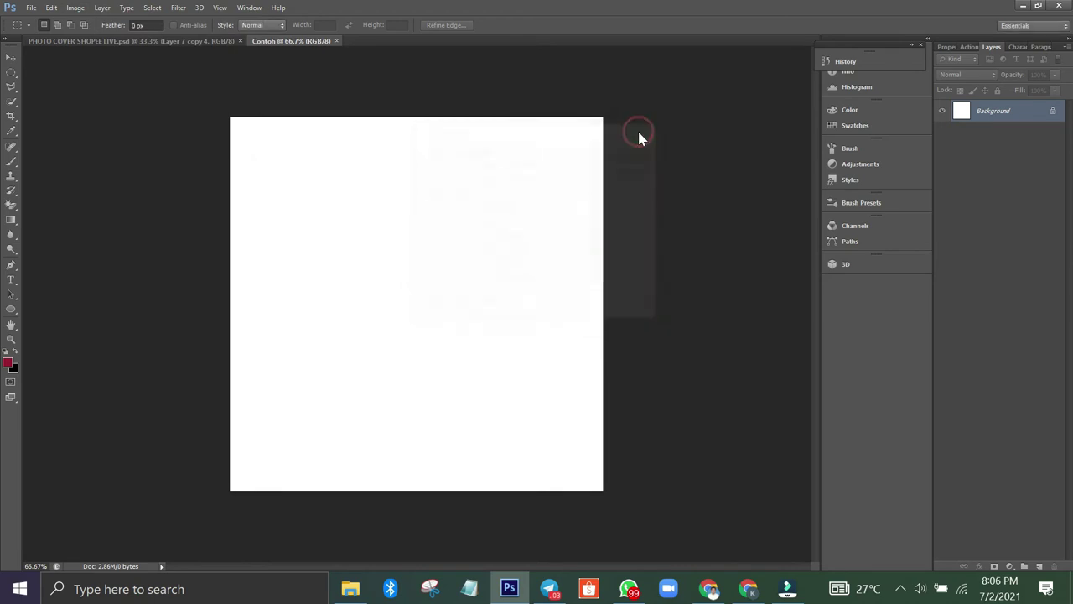
# Open Fashion-Web-Banner-14.psd from the extracted new-collection-fashion-sale folder in Photoshop, keeping its layers editable and updating the text layers
pyautogui.click(350, 589)
pyautogui.doubleClick(208, 244)
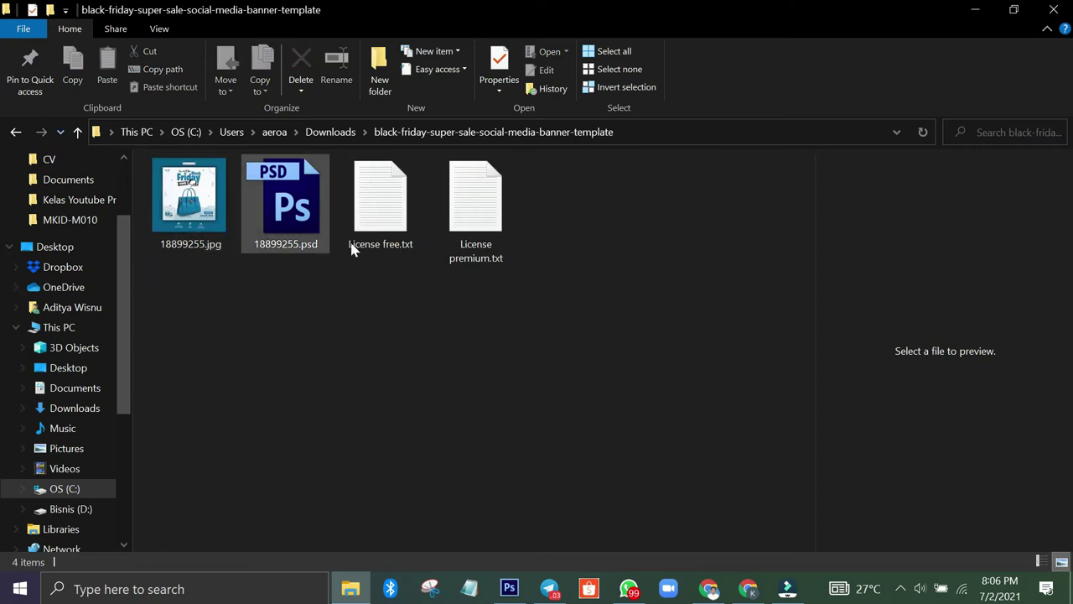
pyautogui.click(15, 132)
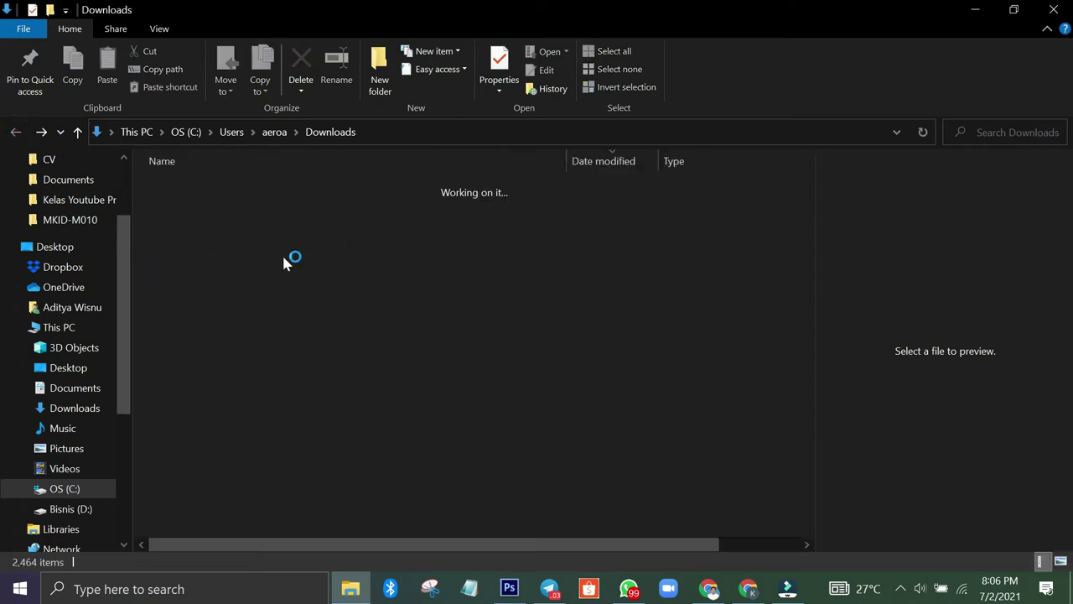
pyautogui.doubleClick(212, 261)
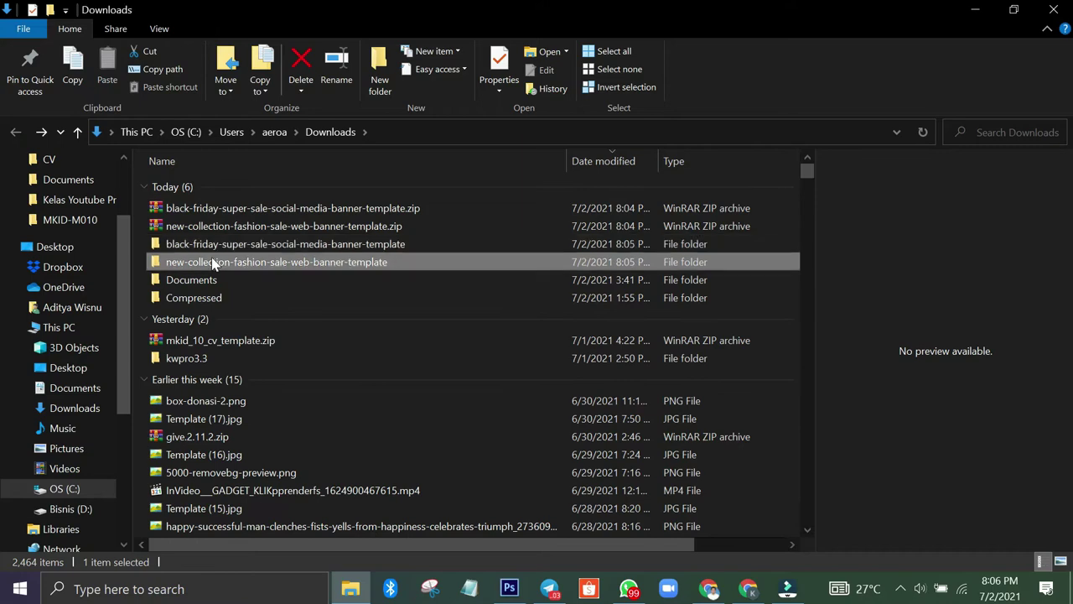
pyautogui.doubleClick(283, 233)
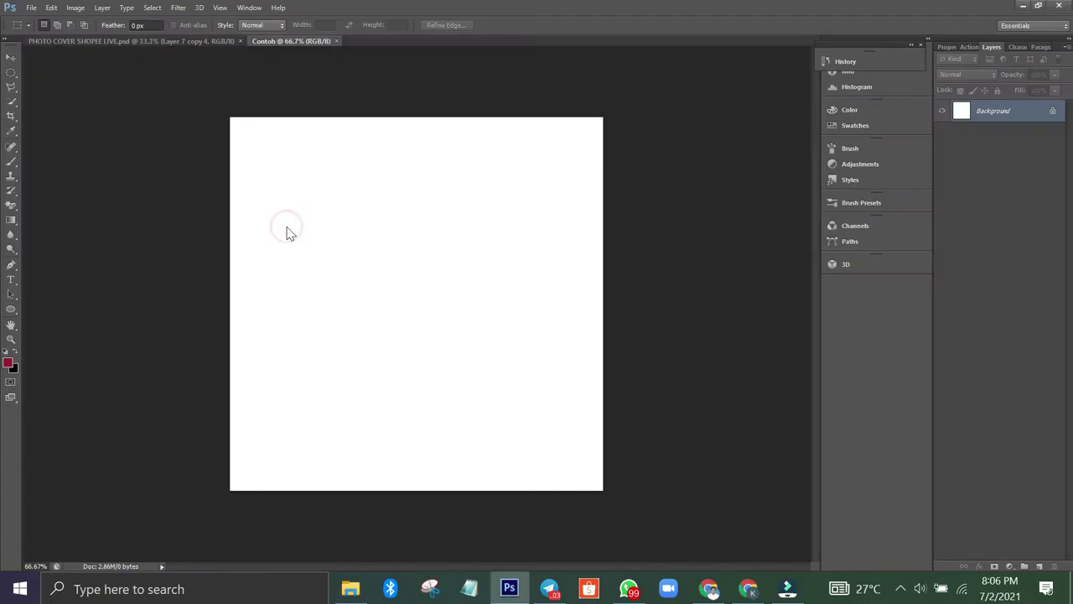
pyautogui.click(502, 238)
pyautogui.click(596, 253)
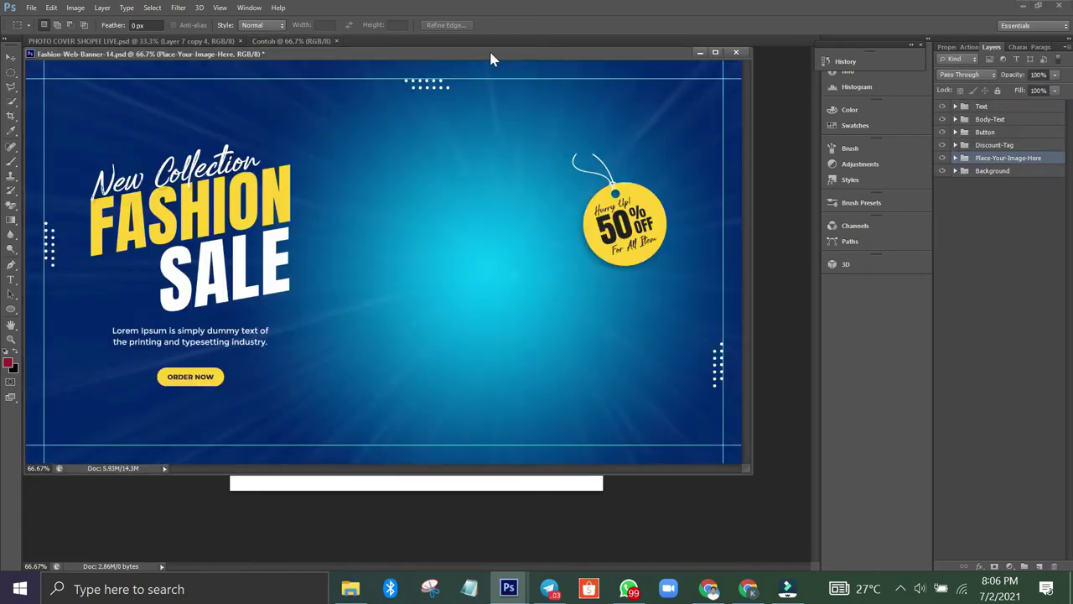
# Dock the fashion banner as a tabbed document and check its Background group by hiding and showing it
pyautogui.moveTo(482, 59); pyautogui.dragTo(508, 45)
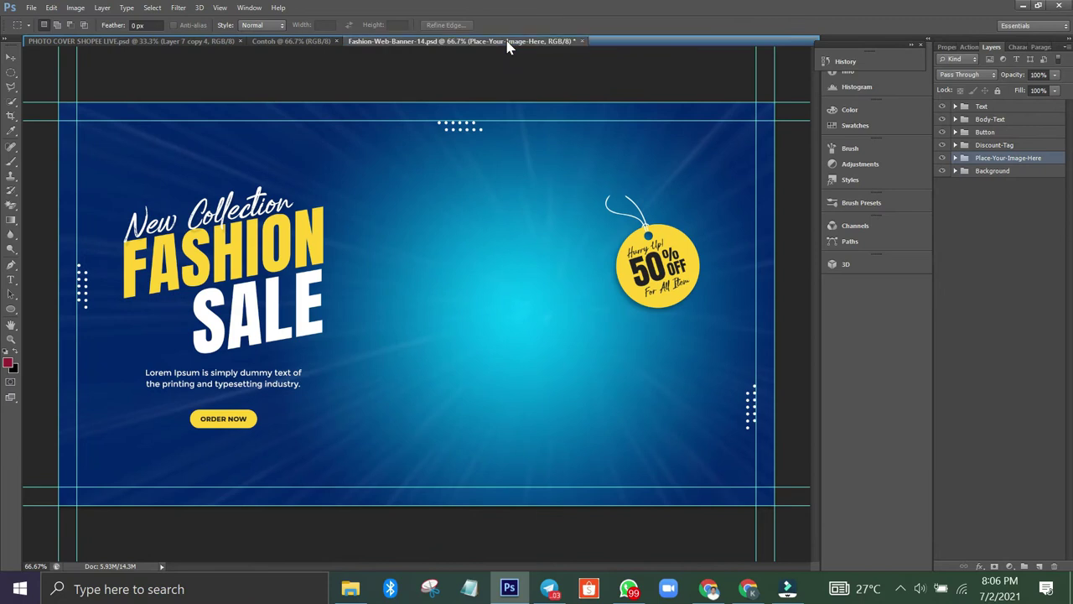
pyautogui.click(942, 171)
pyautogui.click(941, 171)
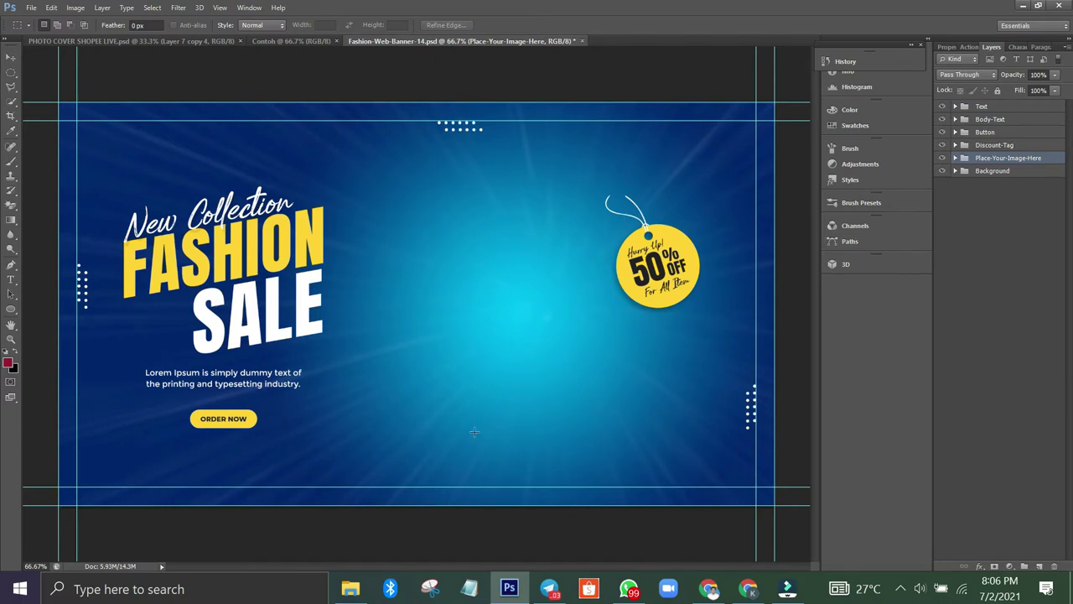
# Open 18899255.psd from the extracted black-friday folder in Photoshop with layers kept and text updated, and dock it as a tabbed document
pyautogui.click(350, 589)
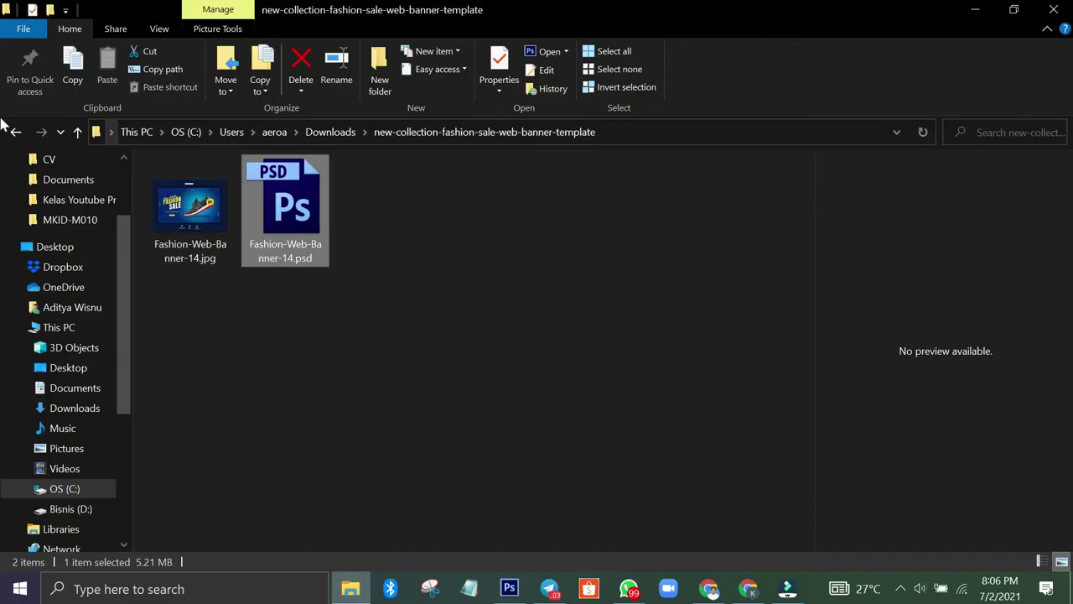
pyautogui.click(15, 131)
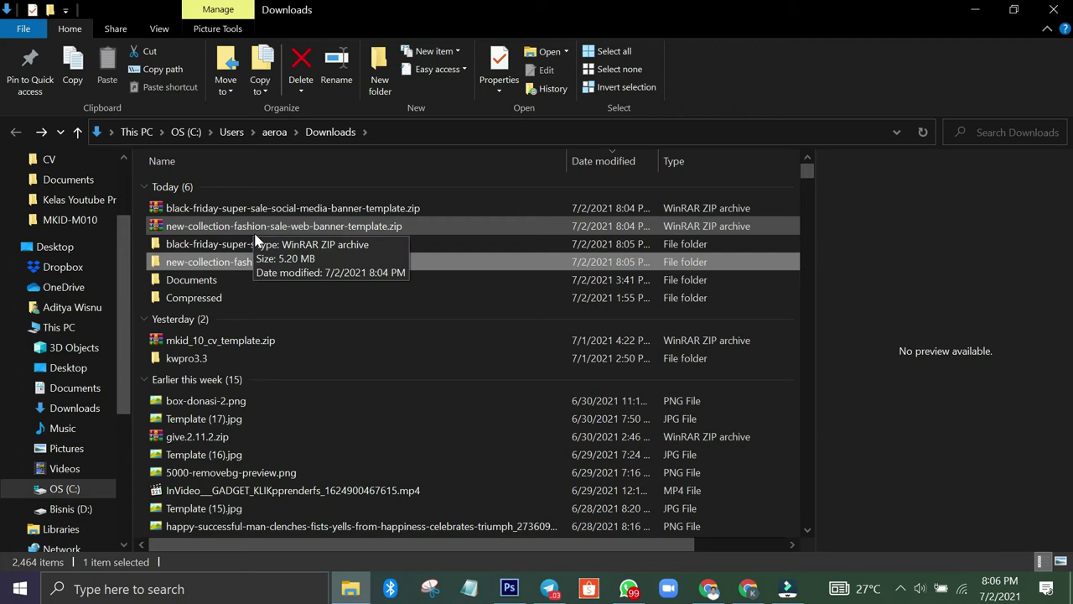
pyautogui.doubleClick(261, 244)
pyautogui.doubleClick(265, 222)
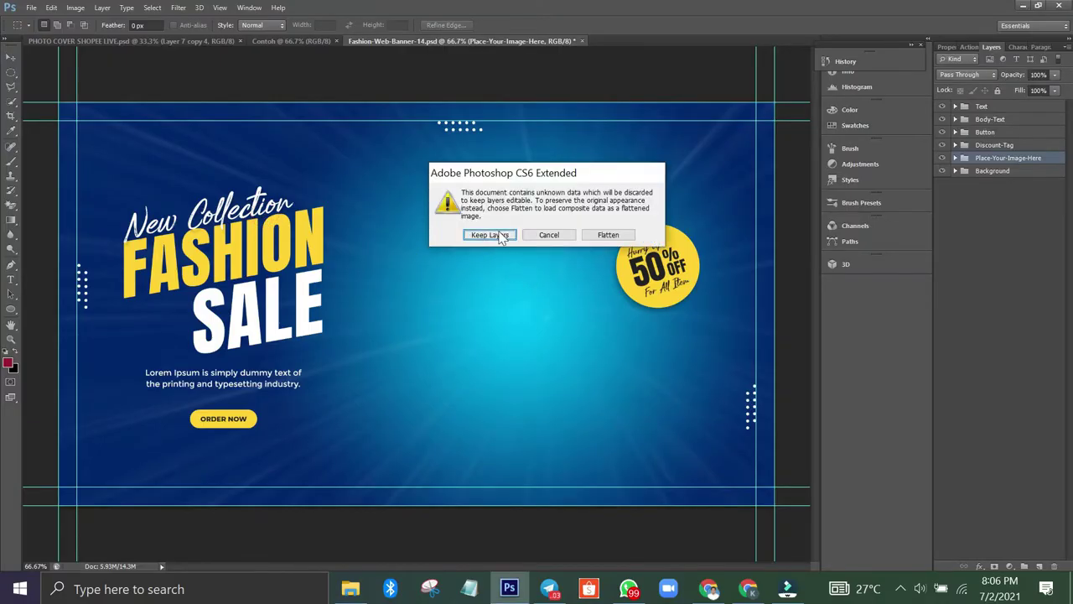
pyautogui.click(494, 234)
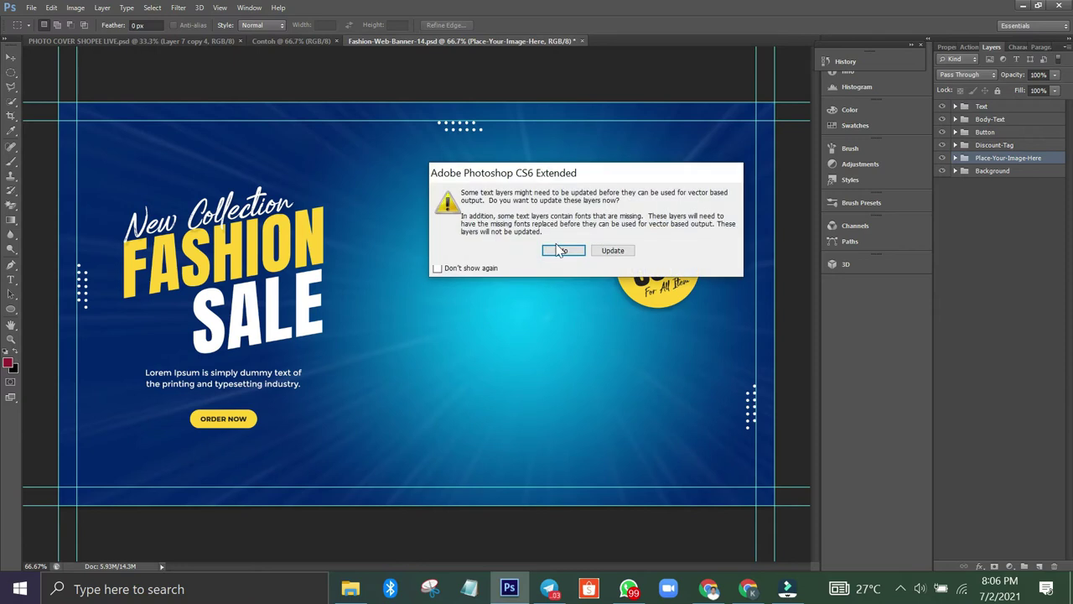
pyautogui.click(595, 253)
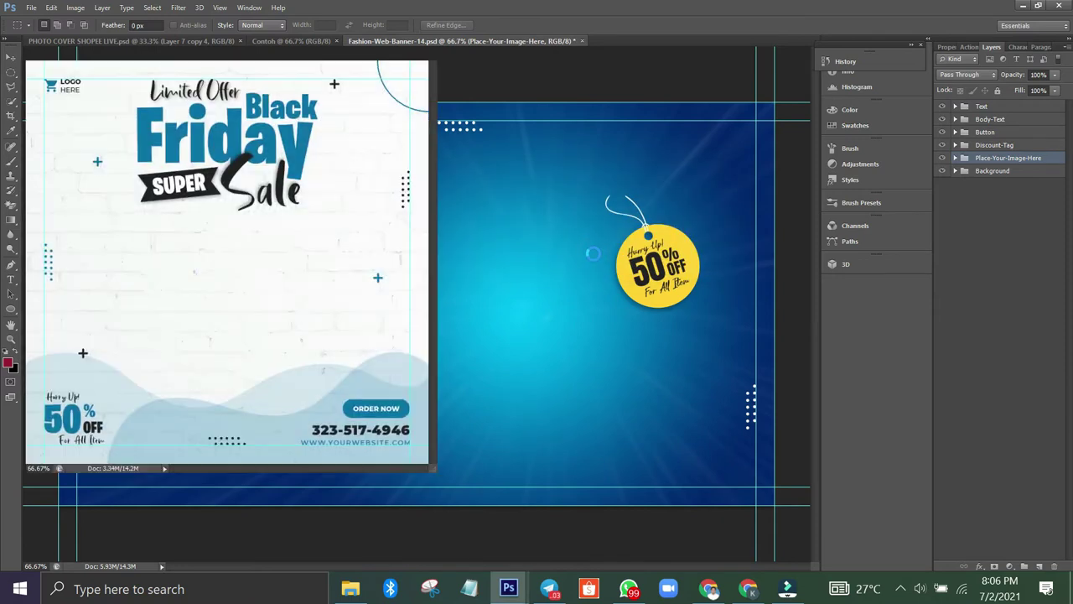
pyautogui.moveTo(255, 53); pyautogui.dragTo(519, 42)
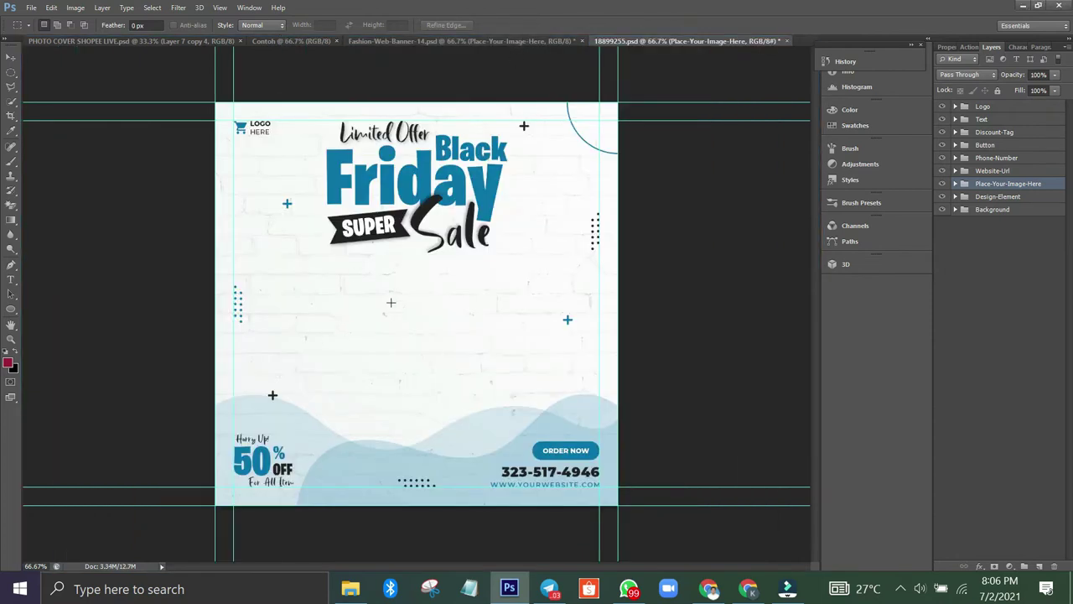
# Duplicate all six layer groups of Fashion-Web-Banner-14.psd, from Text down to Background, into the Contoh document
pyautogui.click(421, 41)
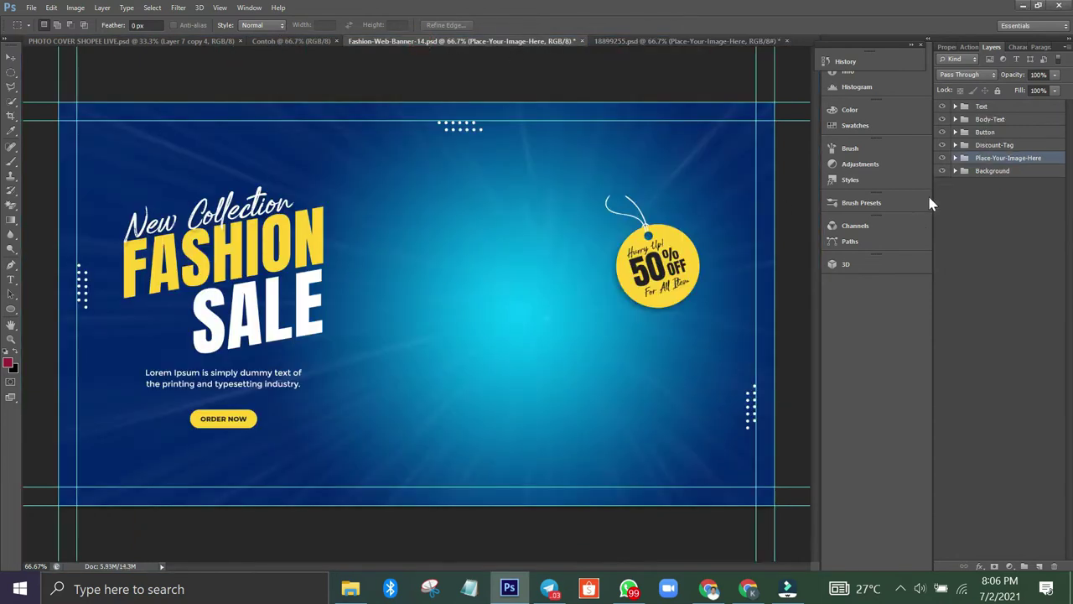
pyautogui.click(981, 107)
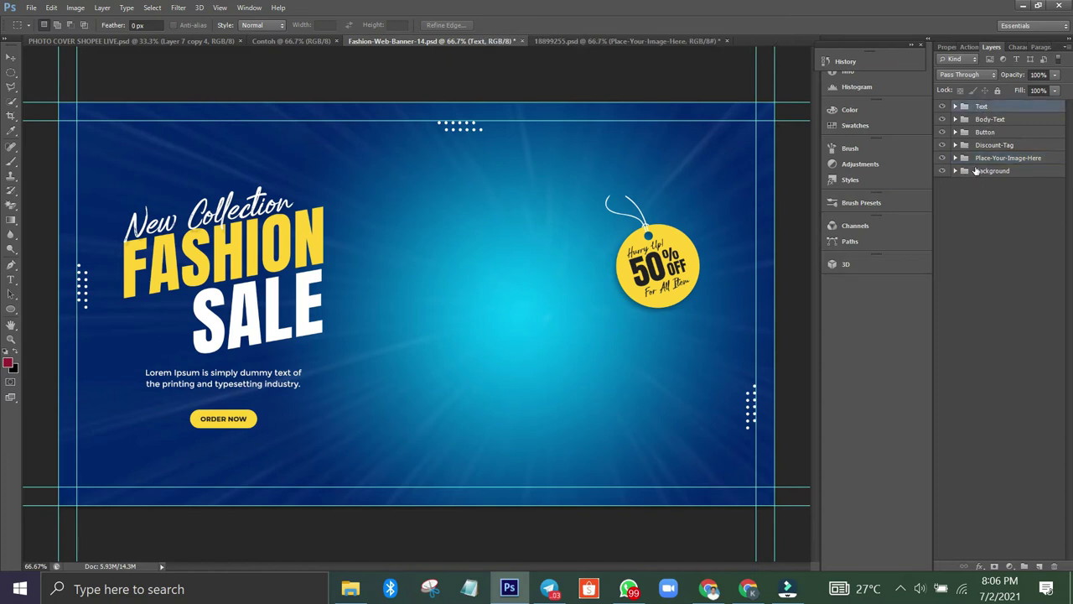
pyautogui.keyDown('shift'); pyautogui.click(976, 171); pyautogui.keyUp('shift')
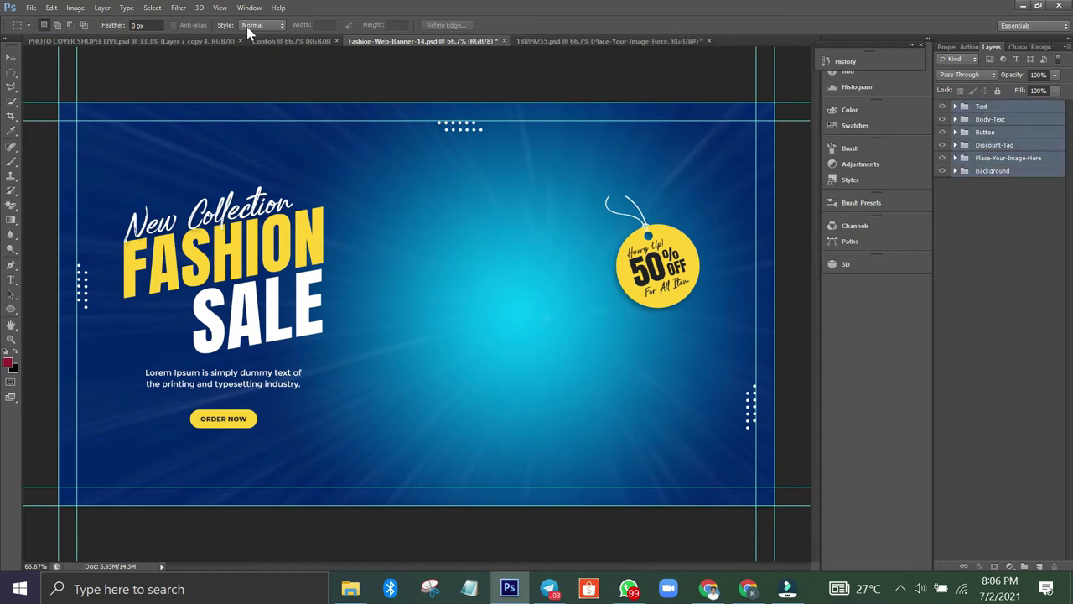
pyautogui.click(266, 42)
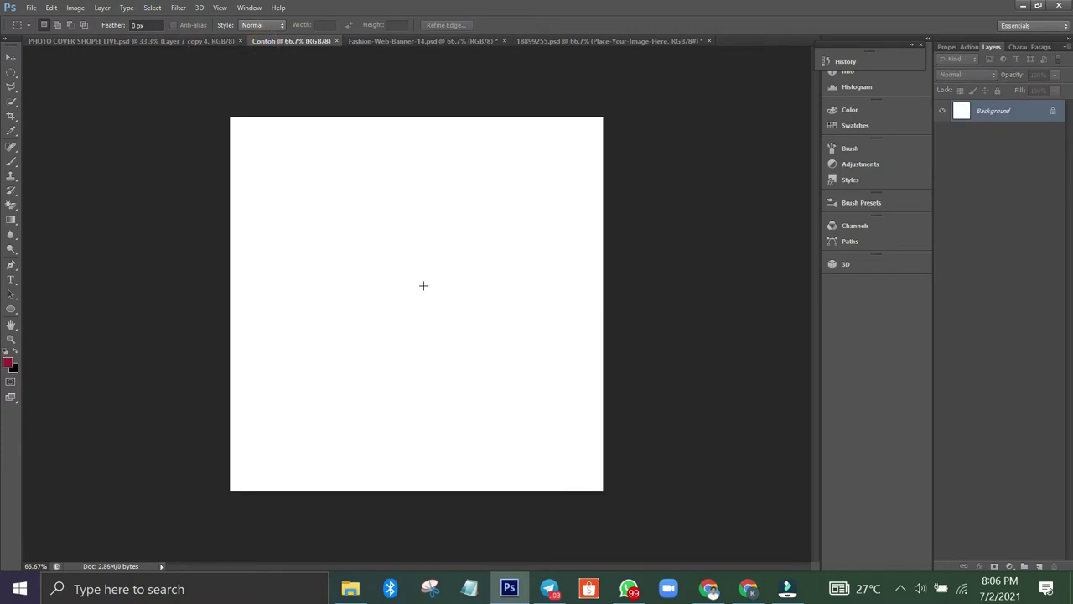
pyautogui.click(407, 41)
pyautogui.rightClick(1011, 136)
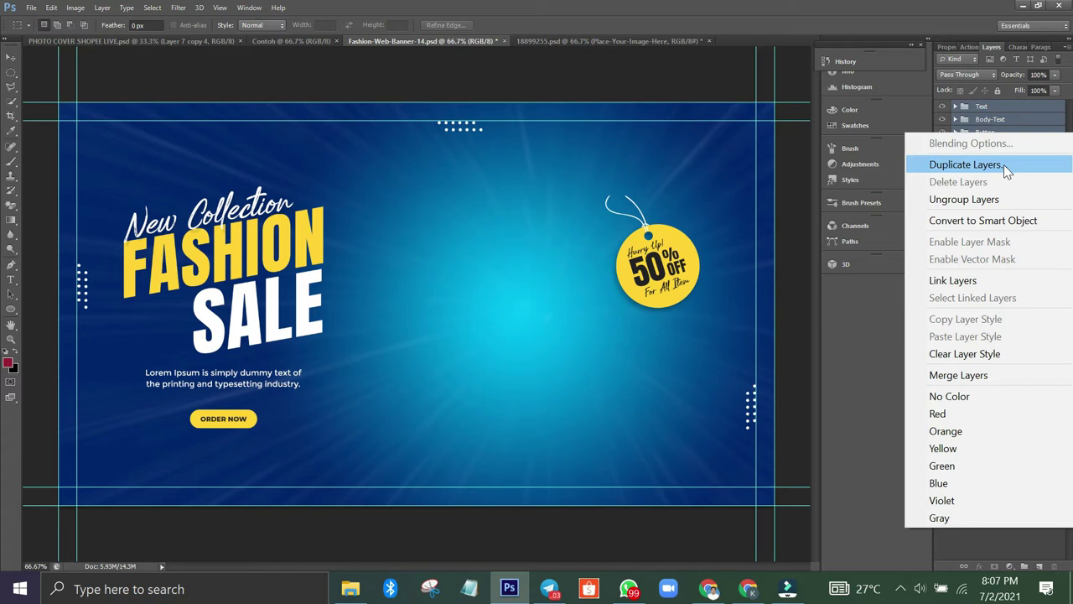
pyautogui.click(1003, 164)
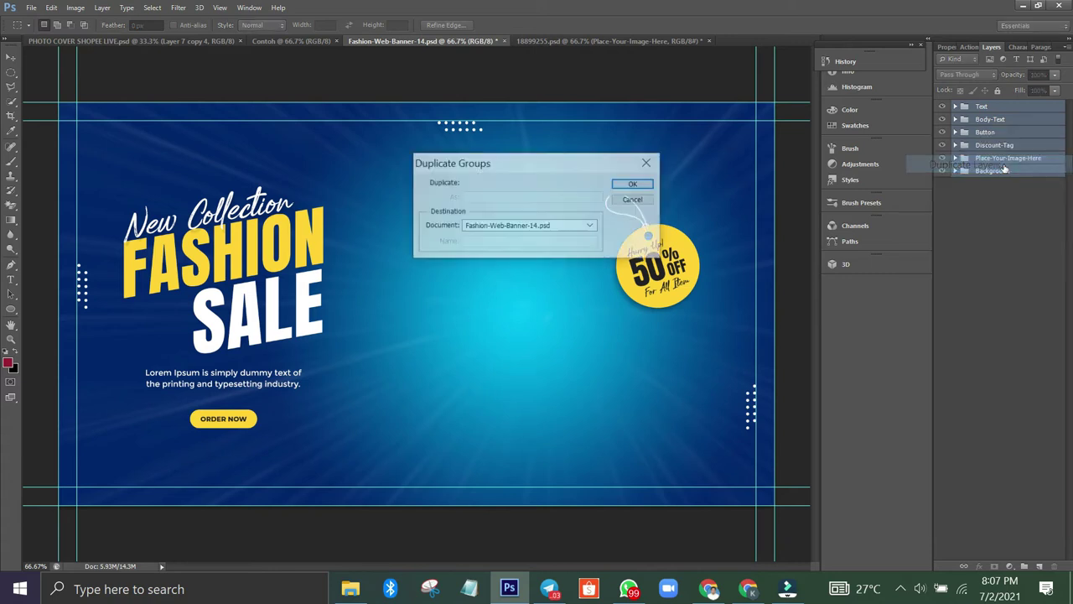
pyautogui.click(591, 225)
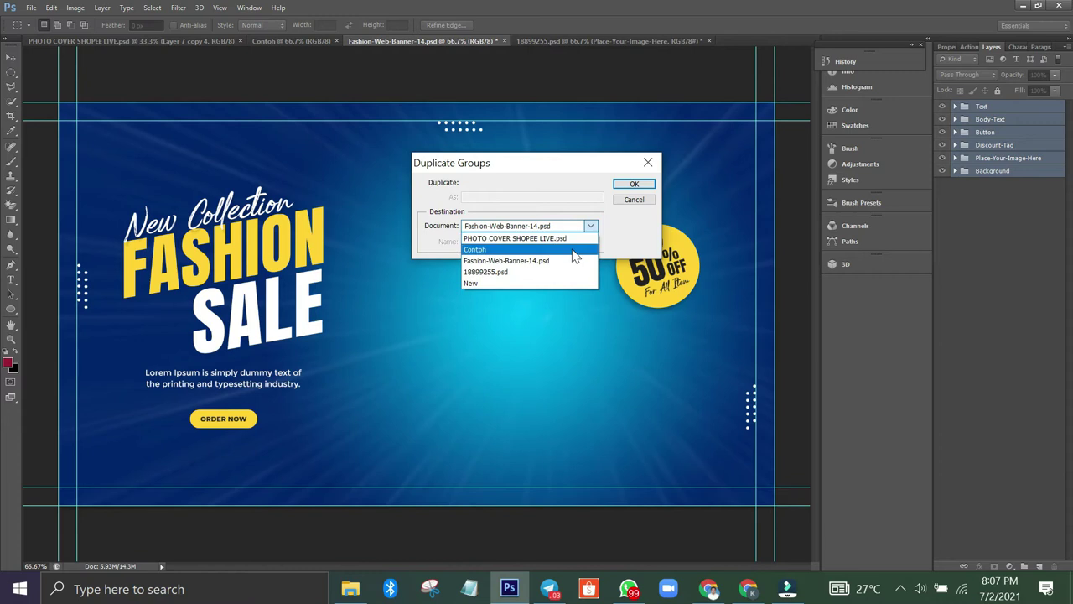
pyautogui.click(571, 249)
pyautogui.click(641, 181)
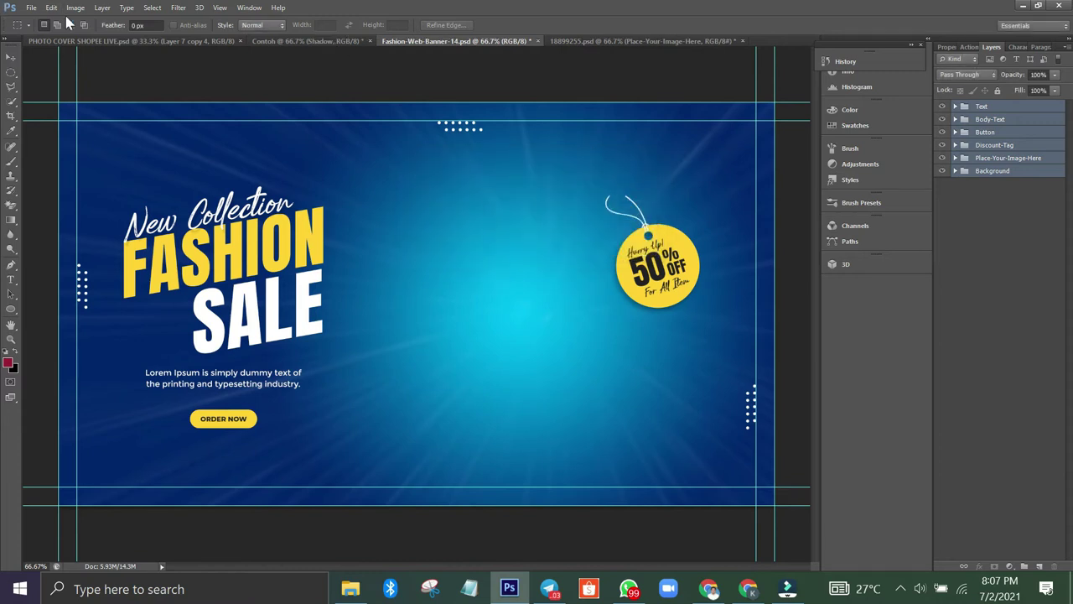
# In Contoh, try to transform the six banner groups to fill the square canvas at about 54.27% width and 97.13% height
pyautogui.click(297, 42)
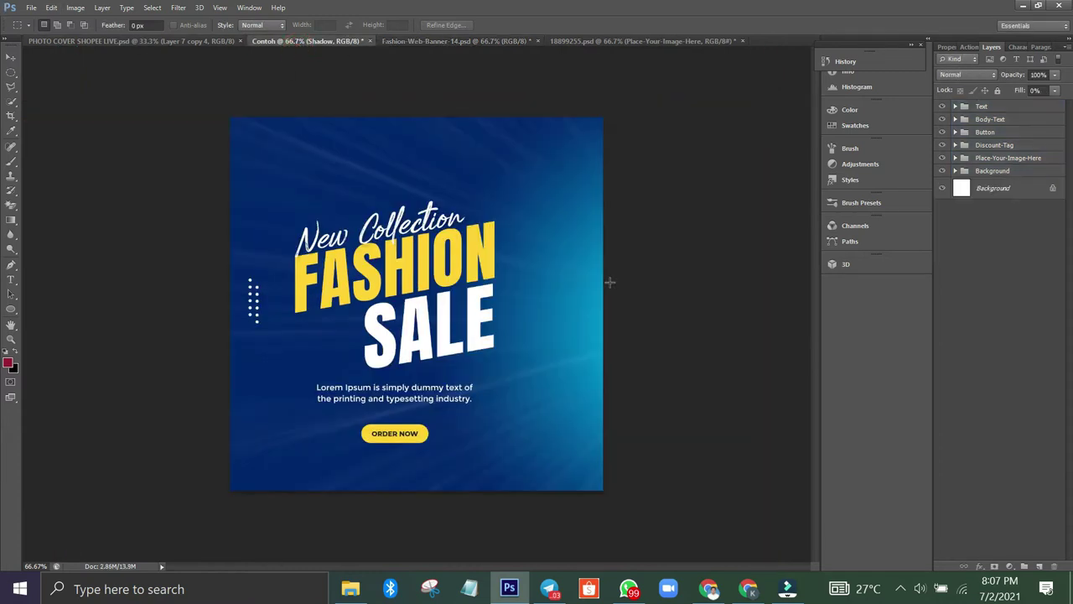
pyautogui.click(1016, 108)
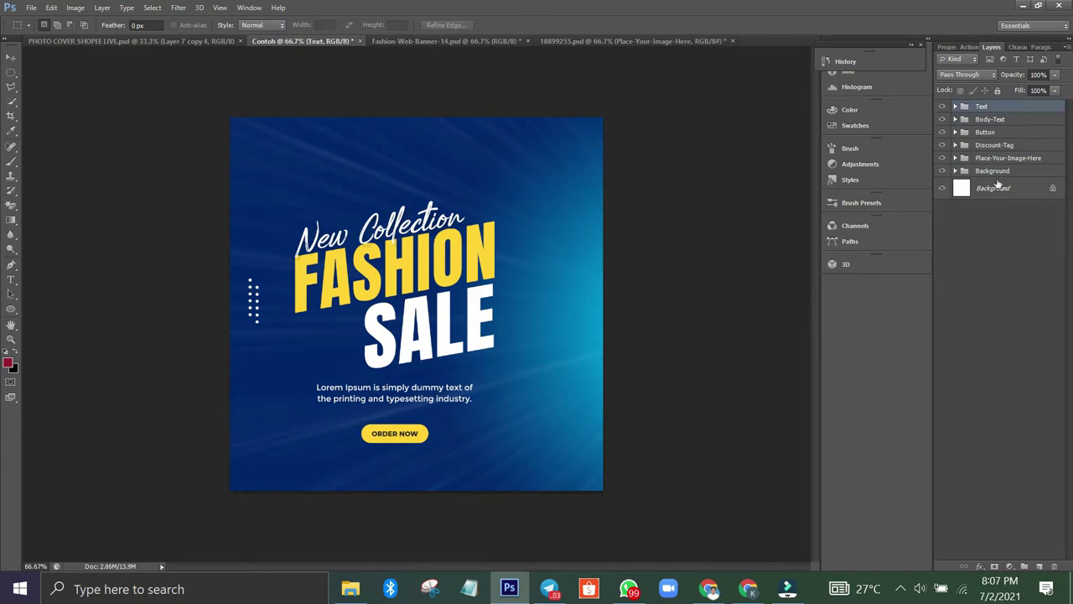
pyautogui.keyDown('shift'); pyautogui.click(994, 173); pyautogui.keyUp('shift')
pyautogui.hotkey('ctrl', 't')
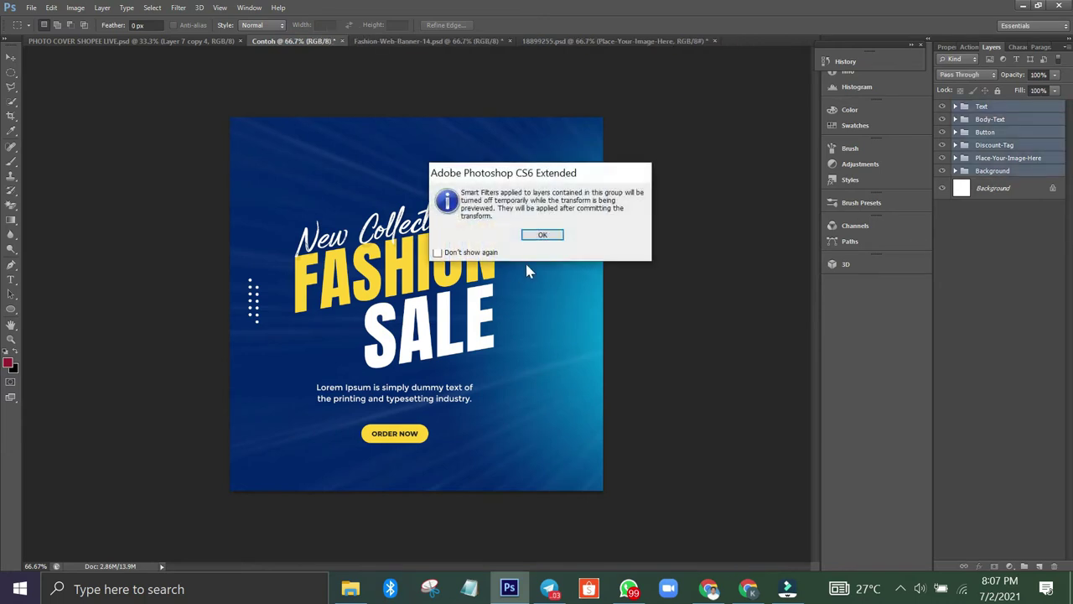
pyautogui.click(539, 237)
pyautogui.click(587, 243)
pyautogui.moveTo(508, 310); pyautogui.dragTo(487, 297)
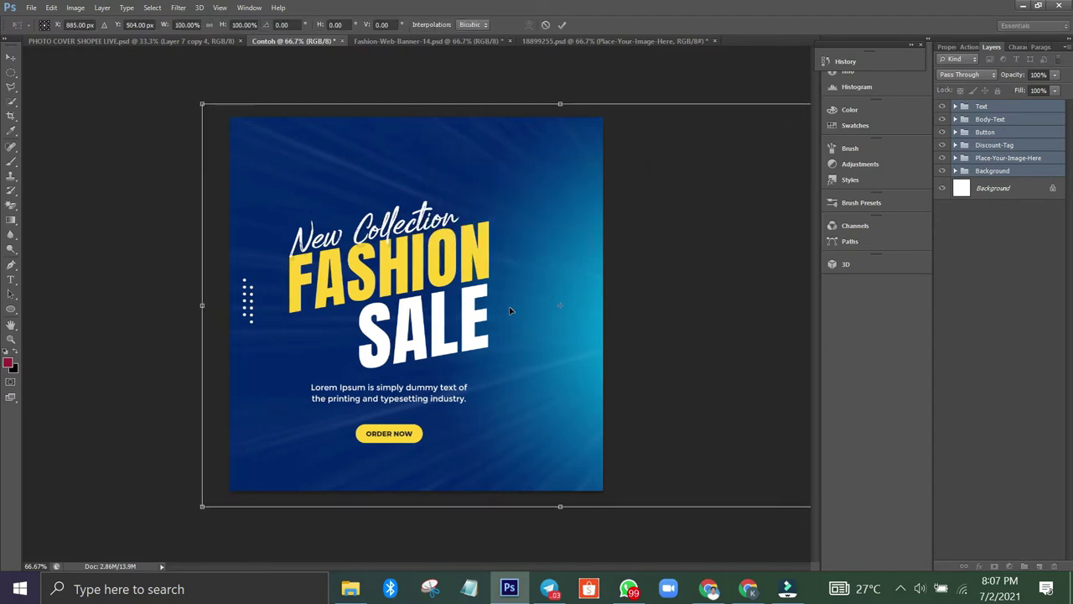
pyautogui.moveTo(202, 105); pyautogui.dragTo(587, 321)
pyautogui.moveTo(661, 373); pyautogui.dragTo(296, 162)
pyautogui.moveTo(554, 298); pyautogui.dragTo(599, 347)
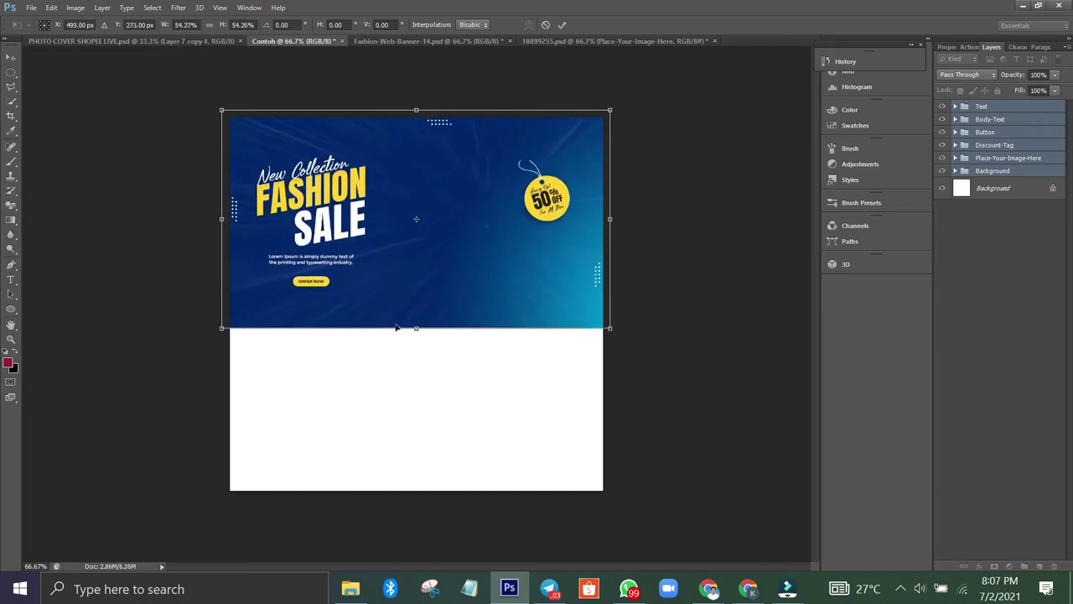
pyautogui.moveTo(414, 331); pyautogui.dragTo(417, 503)
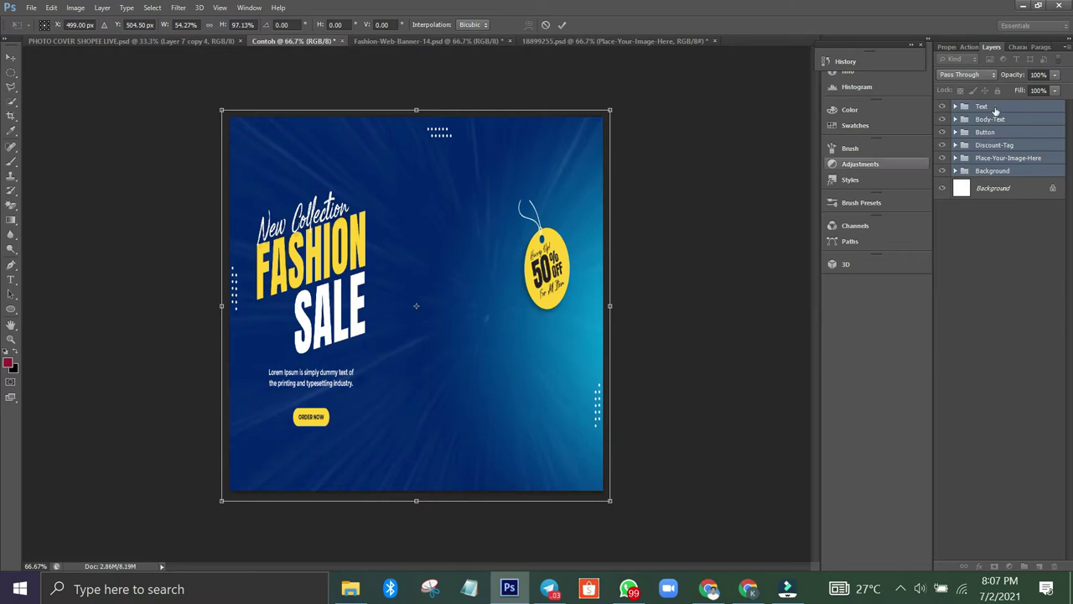
pyautogui.click(560, 24)
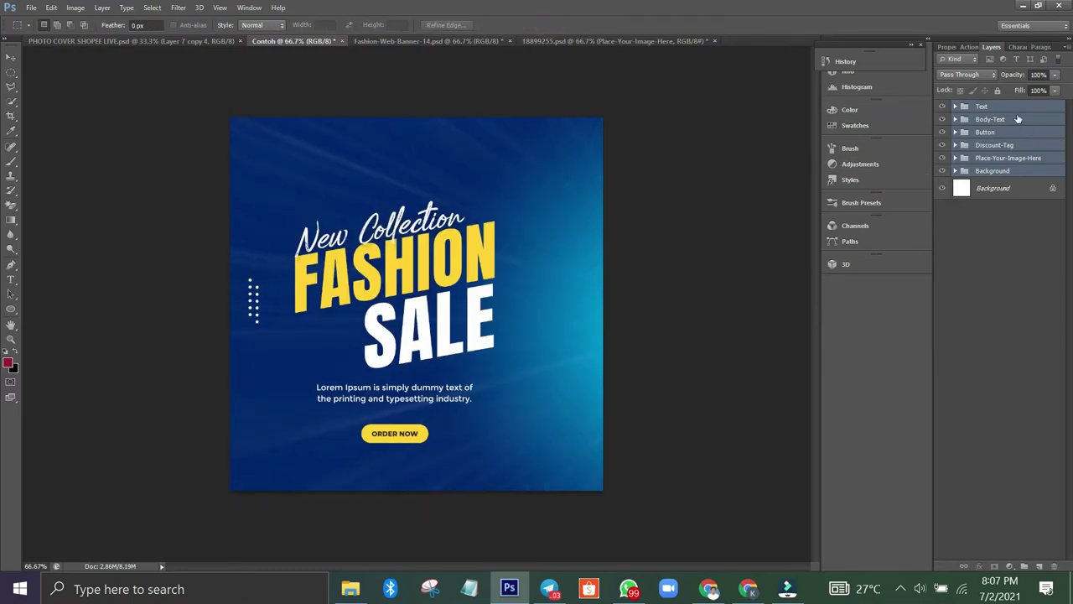
# Delete the six duplicated banner groups from Contoh, keeping only the locked white Background layer
pyautogui.click(1010, 107)
pyautogui.keyDown('shift'); pyautogui.click(999, 172); pyautogui.keyUp('shift')
pyautogui.press('Delete')
# In Fashion-Web-Banner-14.psd, hide the Text, Body-Text, Button, Discount-Tag and Place-Your-Image-Here groups
pyautogui.click(371, 41)
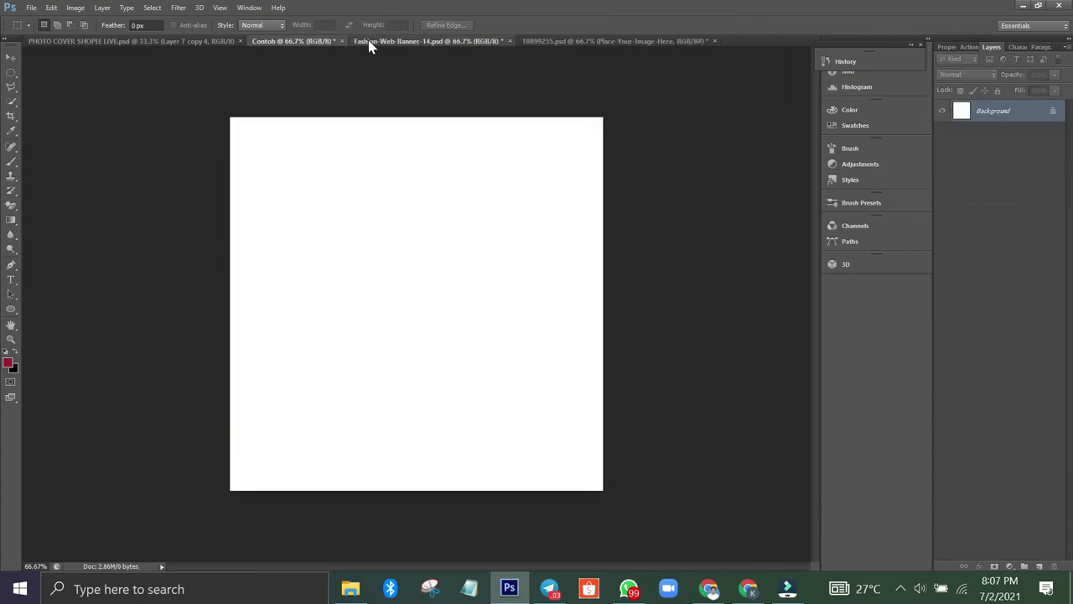
pyautogui.click(942, 107)
pyautogui.moveTo(942, 147); pyautogui.dragTo(942, 119)
# Duplicate only the fashion banner's Background group into the Contoh document, naming the copy Background
pyautogui.click(998, 171)
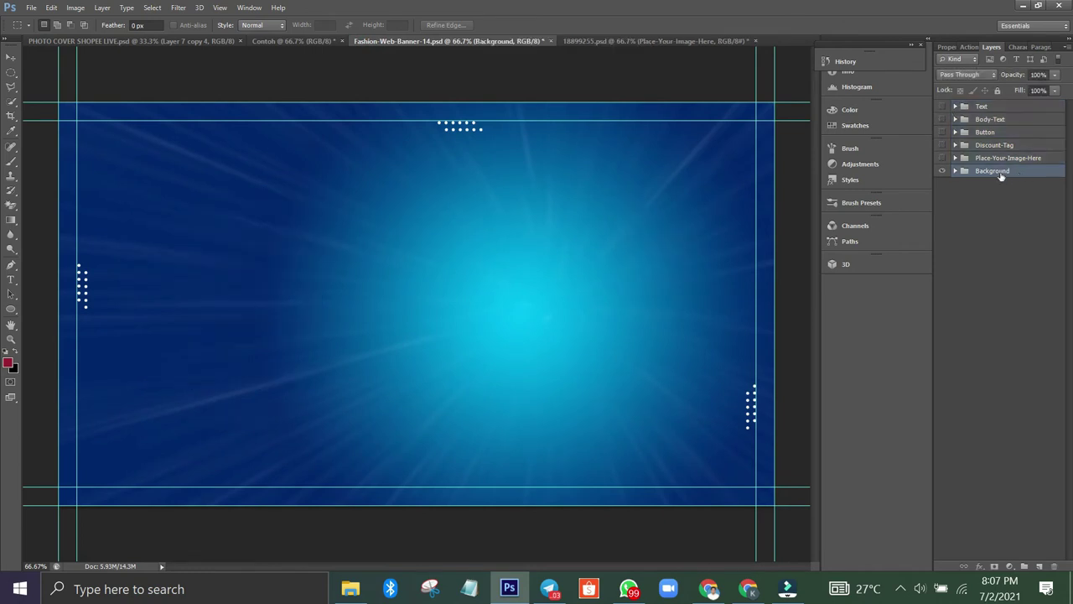
pyautogui.rightClick(1003, 174)
pyautogui.click(969, 203)
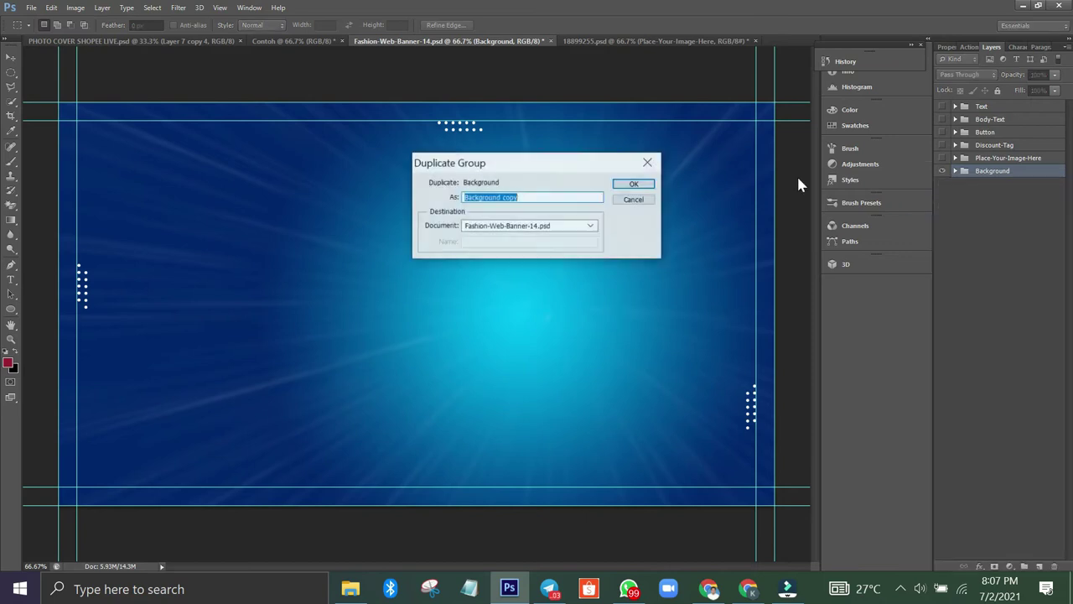
pyautogui.click(554, 221)
pyautogui.click(536, 249)
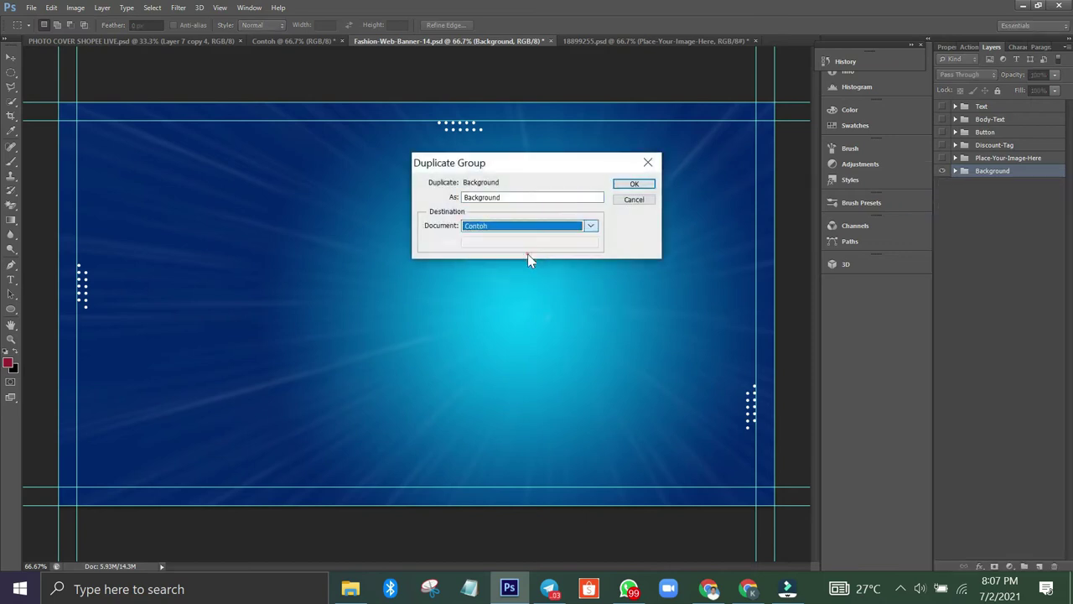
pyautogui.click(634, 185)
# In Contoh, transform the duplicated Background group to cover the square canvas at about 71.46% width and 96.02% height
pyautogui.click(322, 42)
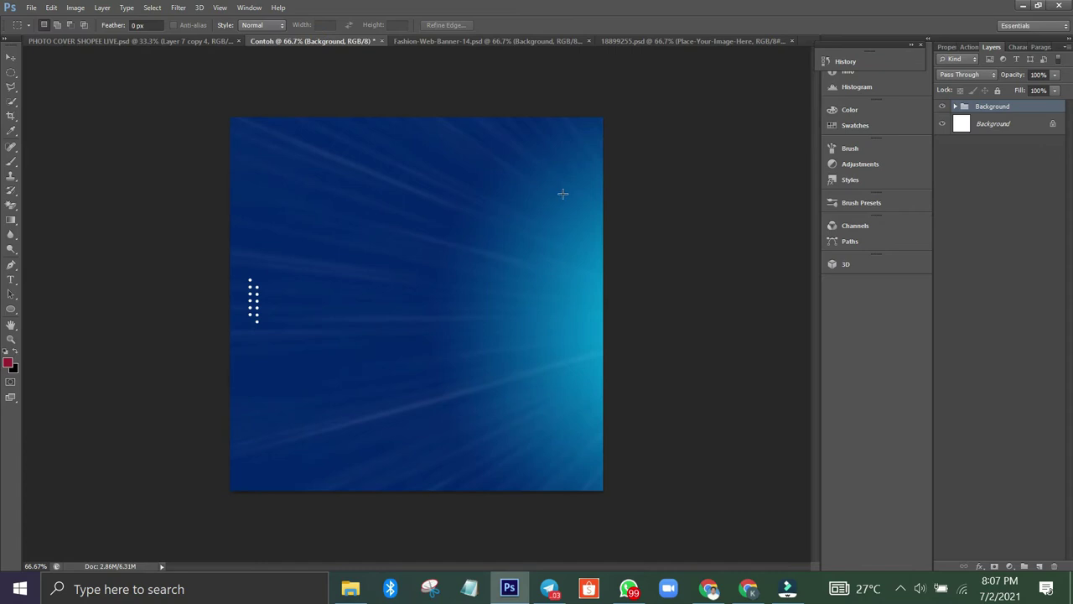
pyautogui.hotkey('ctrl', 't')
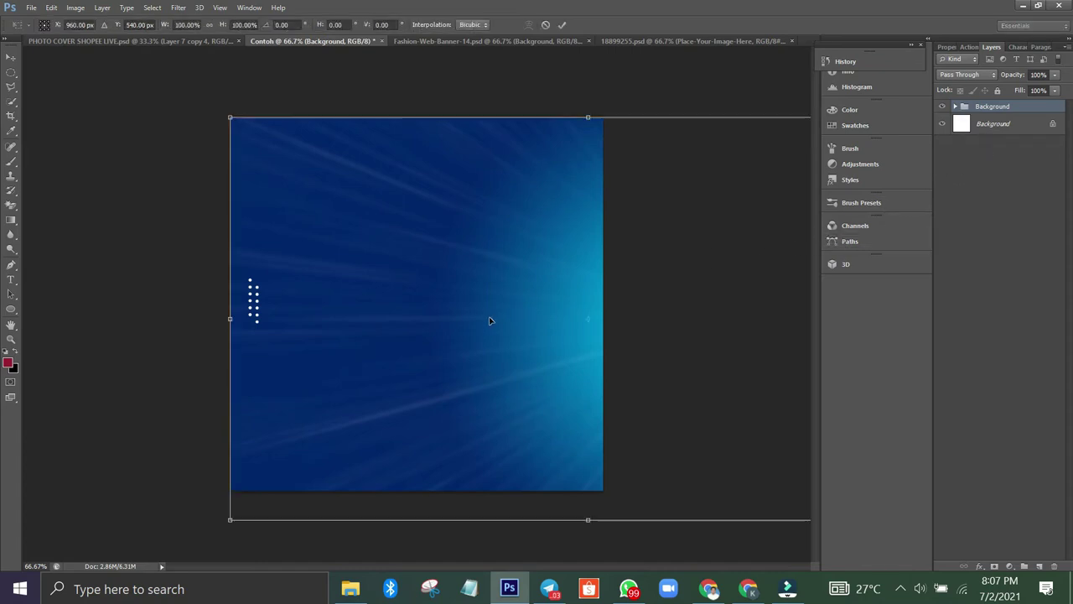
pyautogui.moveTo(336, 171)
pyautogui.mouseDown()
pyautogui.moveTo(540, 373)
pyautogui.moveTo(358, 244)
pyautogui.moveTo(332, 159)
pyautogui.mouseUp()
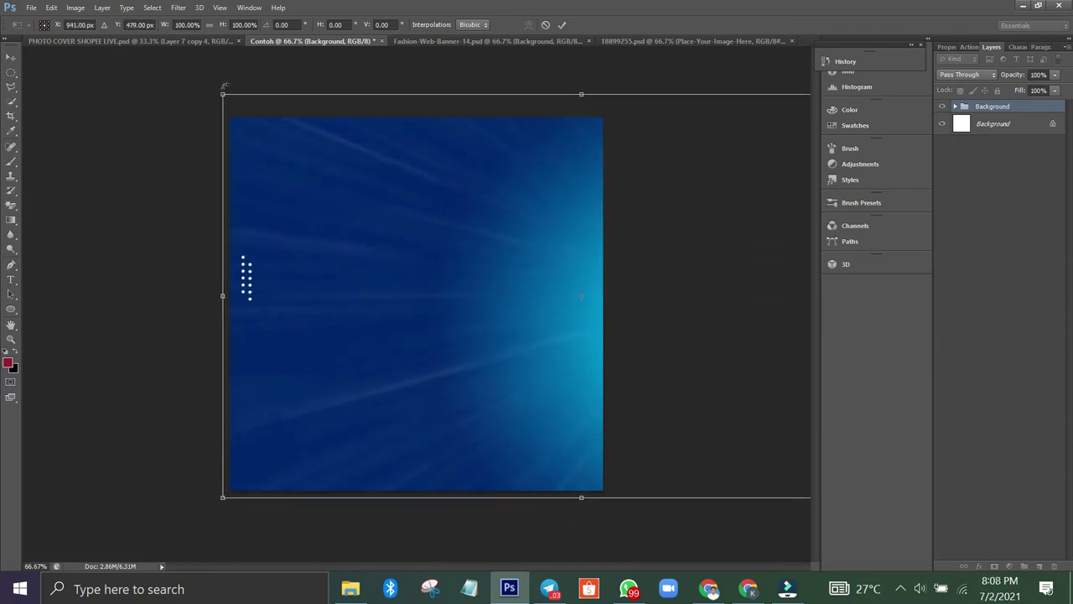
pyautogui.moveTo(222, 94); pyautogui.dragTo(615, 311)
pyautogui.moveTo(596, 357); pyautogui.dragTo(297, 177)
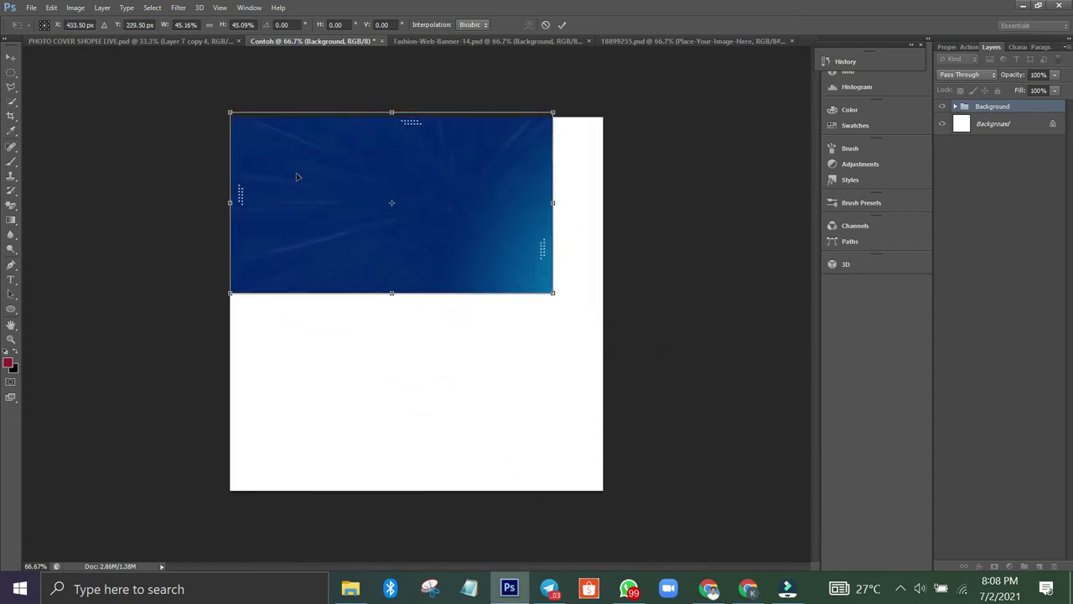
pyautogui.moveTo(553, 292); pyautogui.dragTo(634, 337)
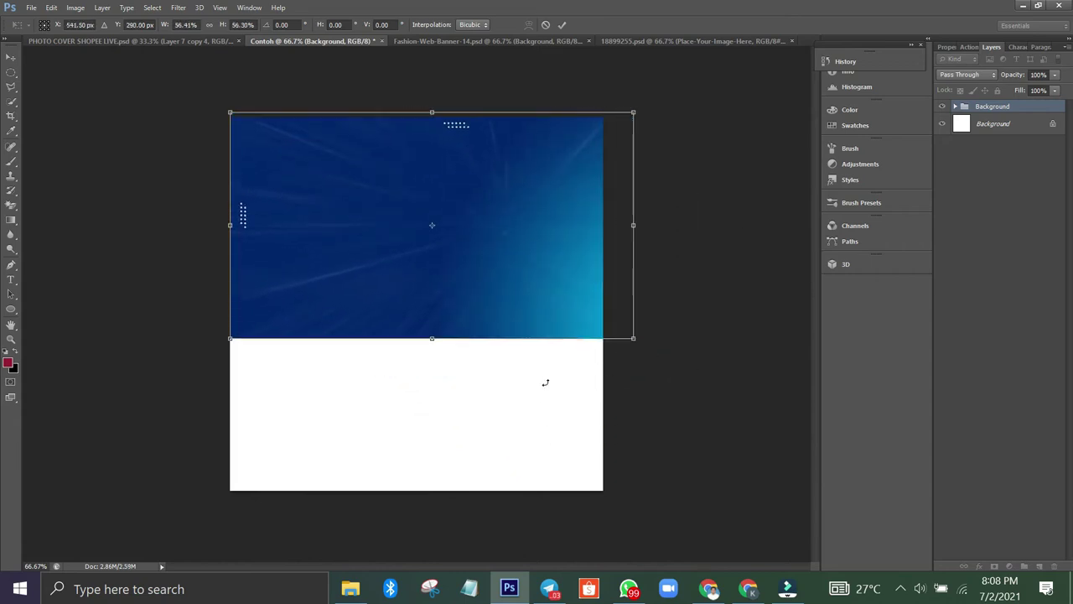
pyautogui.moveTo(429, 344); pyautogui.dragTo(431, 498)
pyautogui.moveTo(483, 446); pyautogui.dragTo(415, 446)
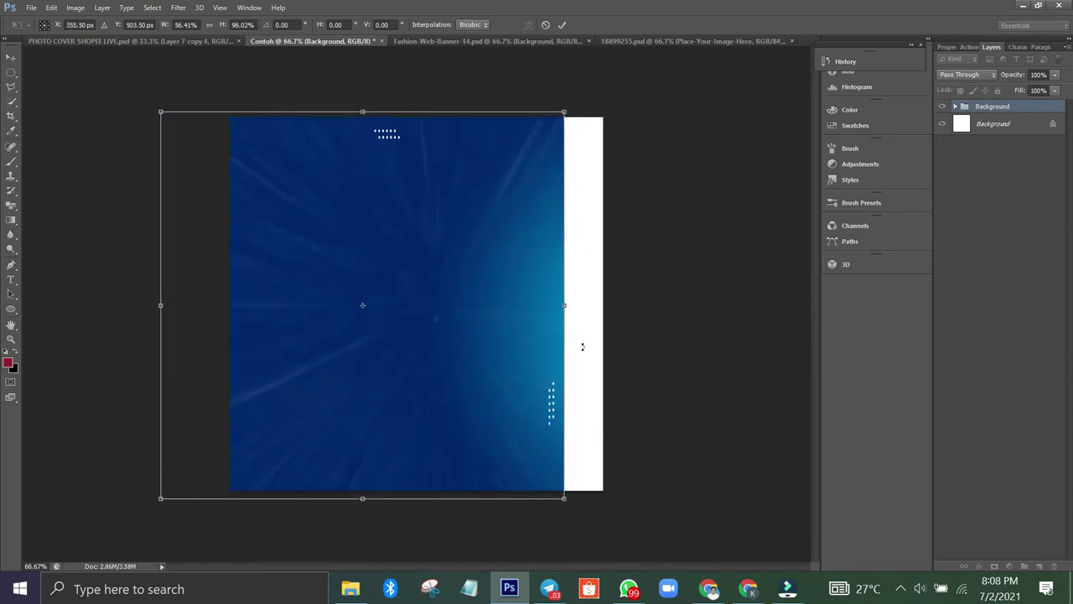
pyautogui.moveTo(562, 308); pyautogui.dragTo(598, 305)
pyautogui.moveTo(518, 323); pyautogui.dragTo(490, 301)
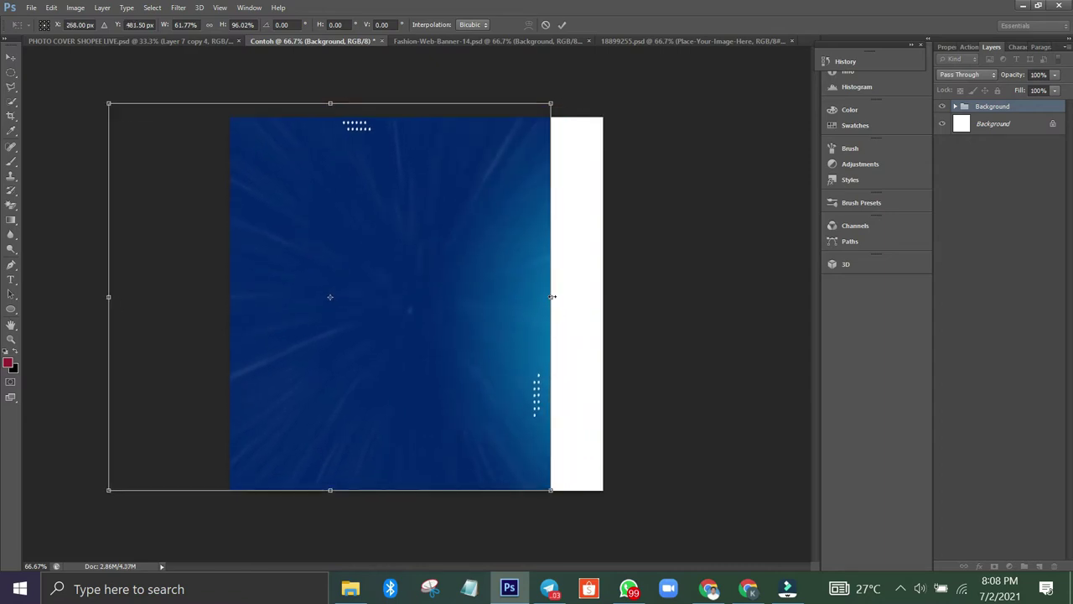
pyautogui.moveTo(555, 296); pyautogui.dragTo(624, 298)
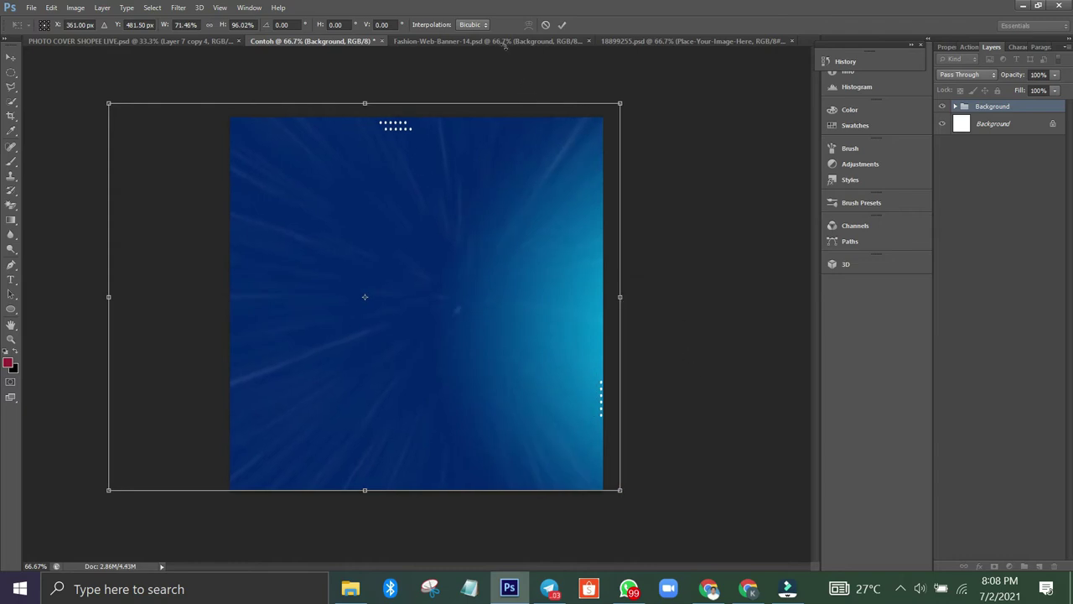
pyautogui.click(561, 24)
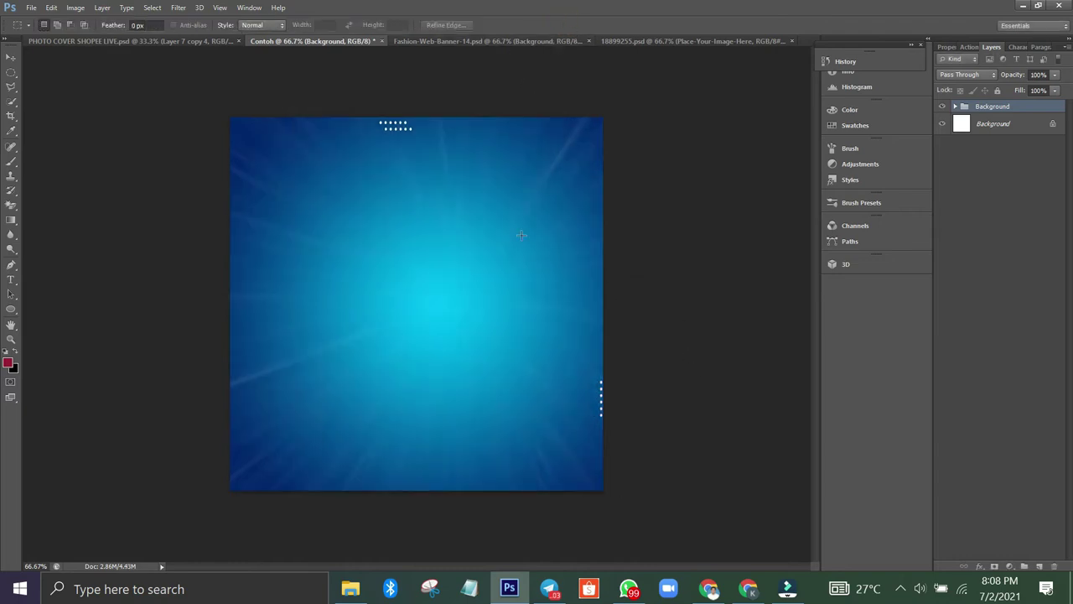
# In Fashion-Web-Banner-14.psd, show the Discount-Tag, Button, Body-Text and Text groups again, keeping Background visible
pyautogui.click(503, 39)
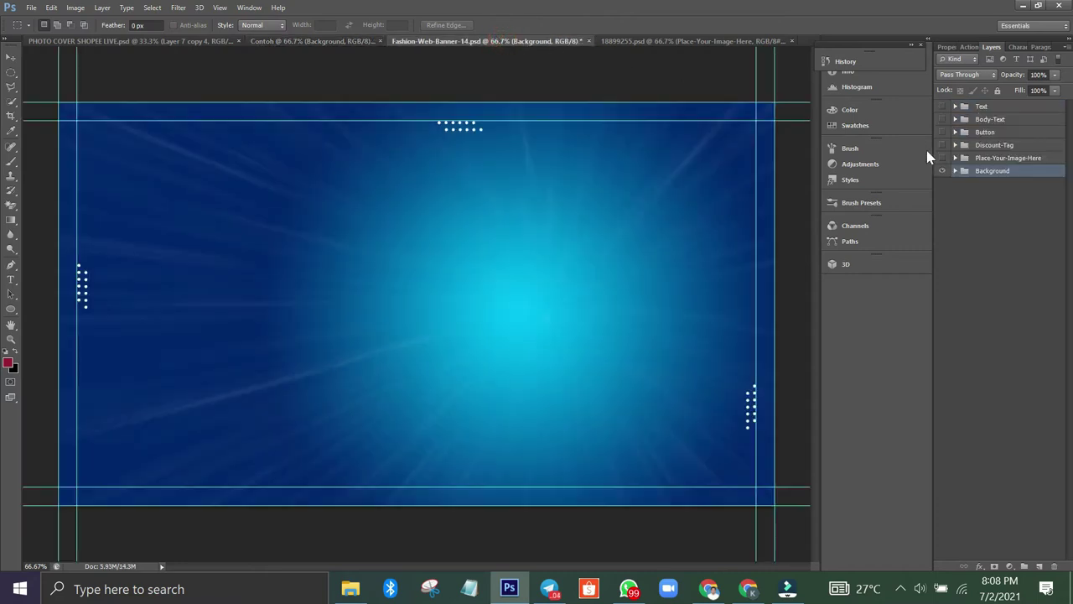
pyautogui.click(942, 171)
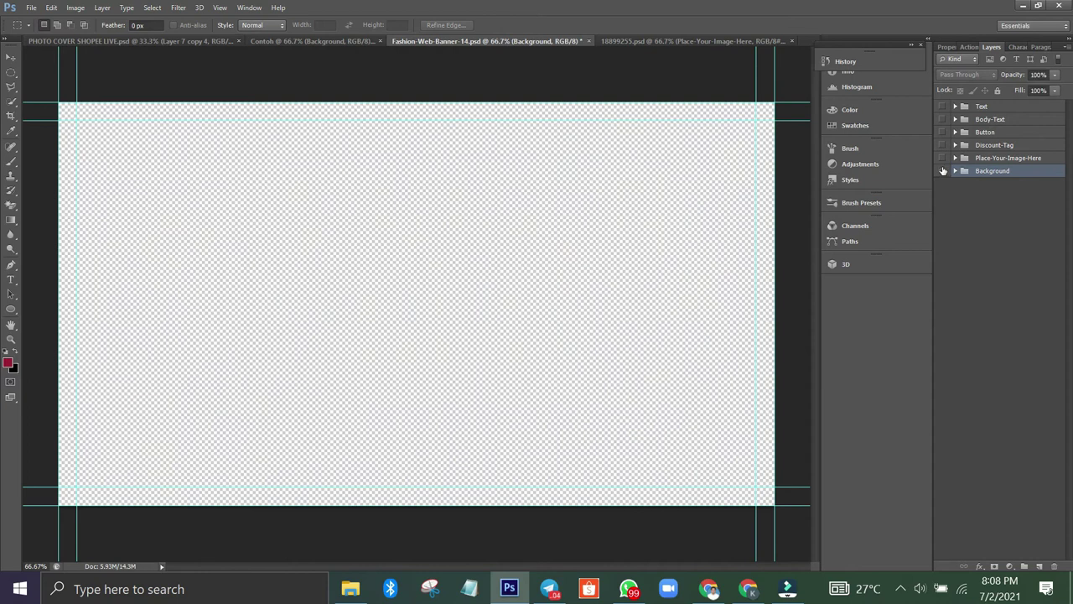
pyautogui.click(942, 170)
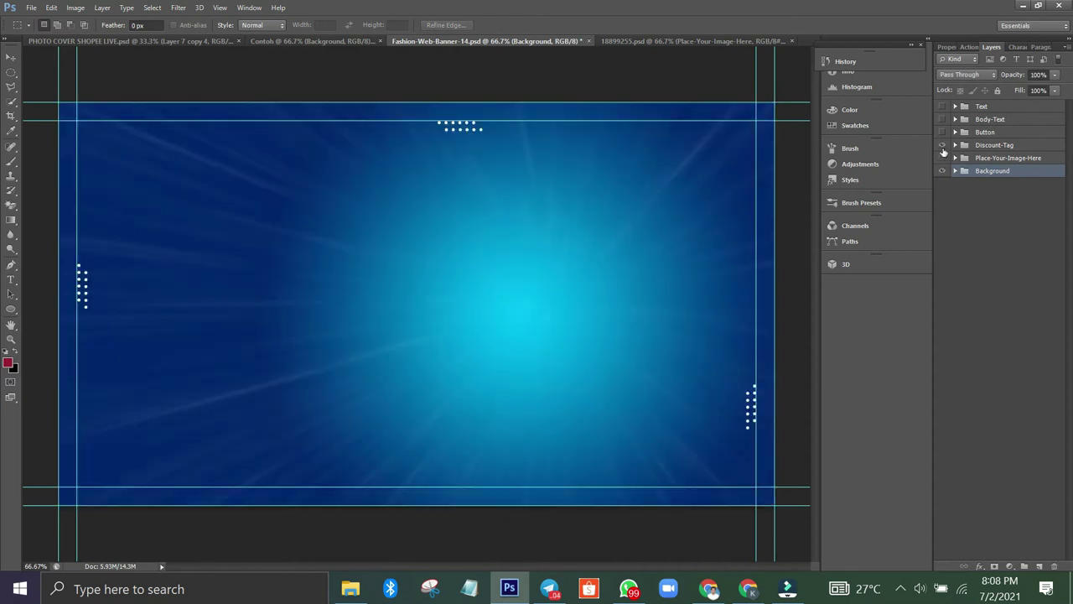
pyautogui.click(943, 146)
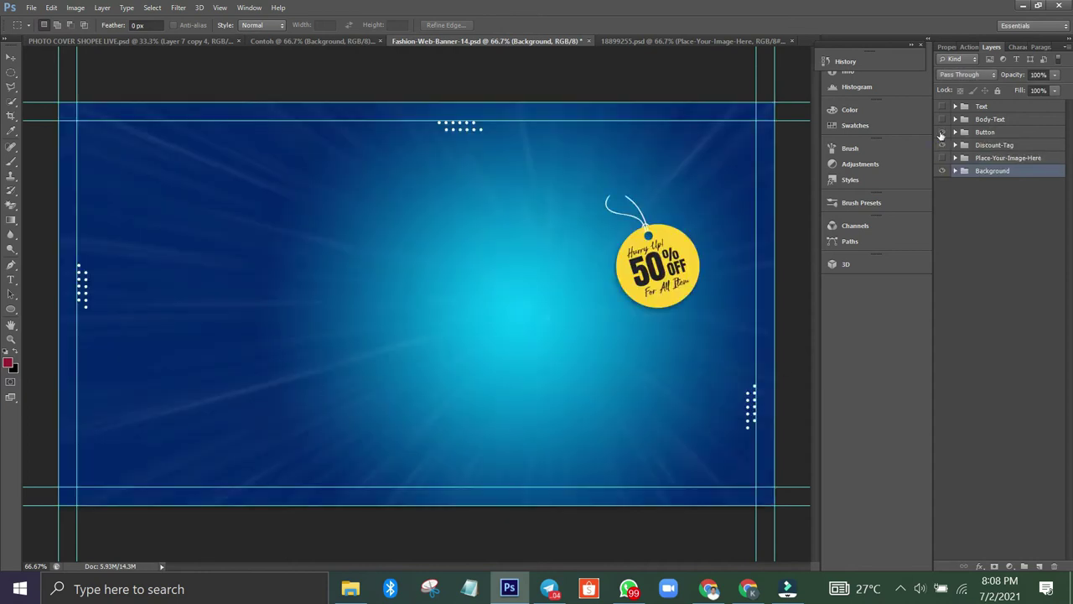
pyautogui.click(942, 133)
pyautogui.click(942, 119)
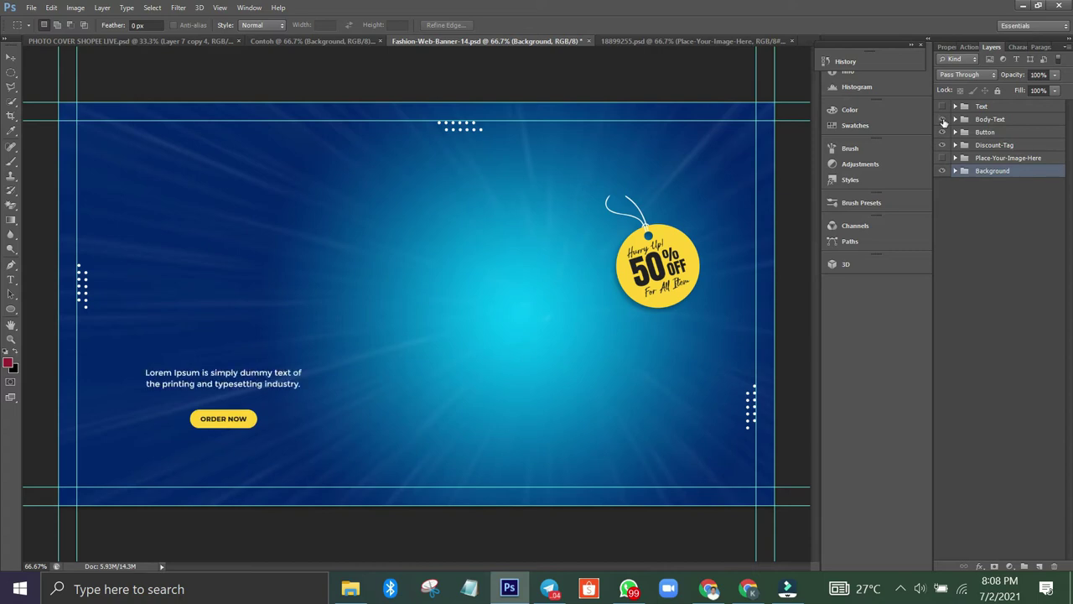
pyautogui.click(942, 106)
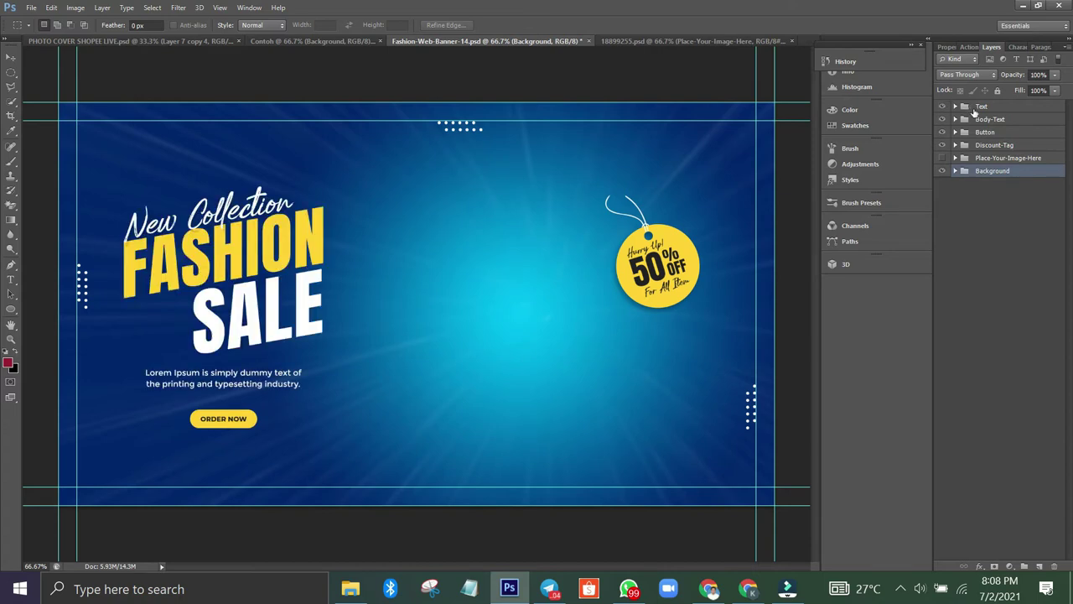
# Duplicate the fashion banner's Text group into the Contoh document
pyautogui.click(975, 109)
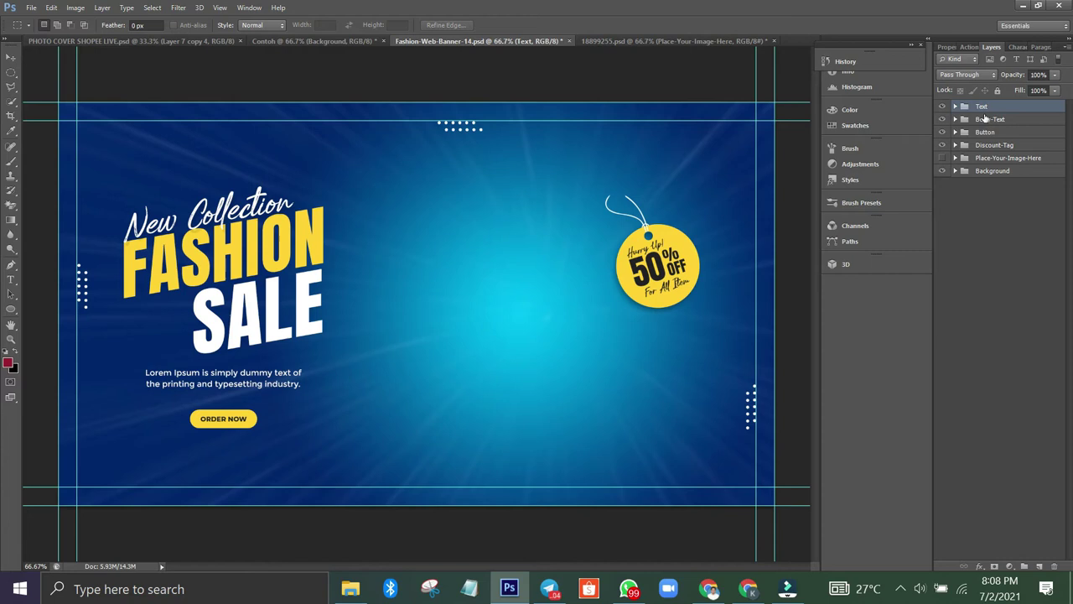
pyautogui.rightClick(983, 114)
pyautogui.click(962, 142)
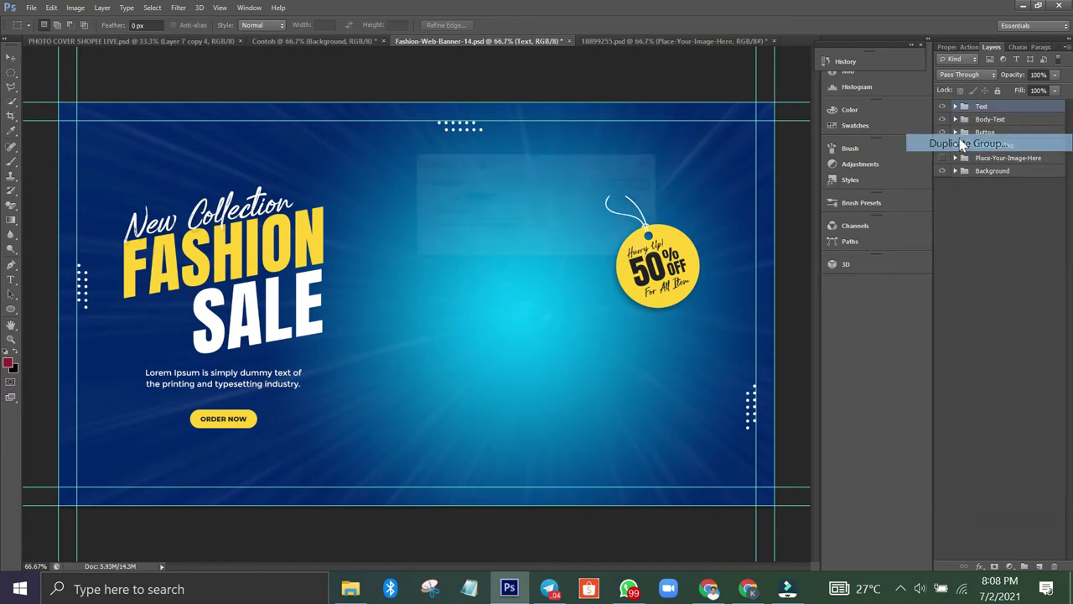
pyautogui.click(591, 227)
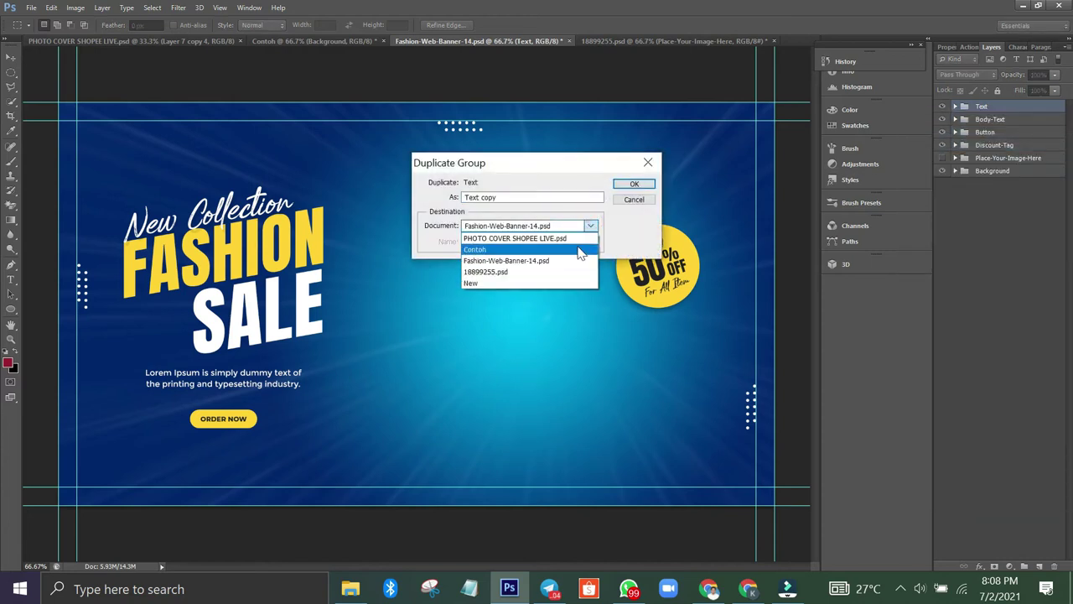
pyautogui.click(575, 242)
# In Contoh, move the New Collection, Fashion and Sale text layers into a close stack at the canvas's upper left
pyautogui.click(326, 42)
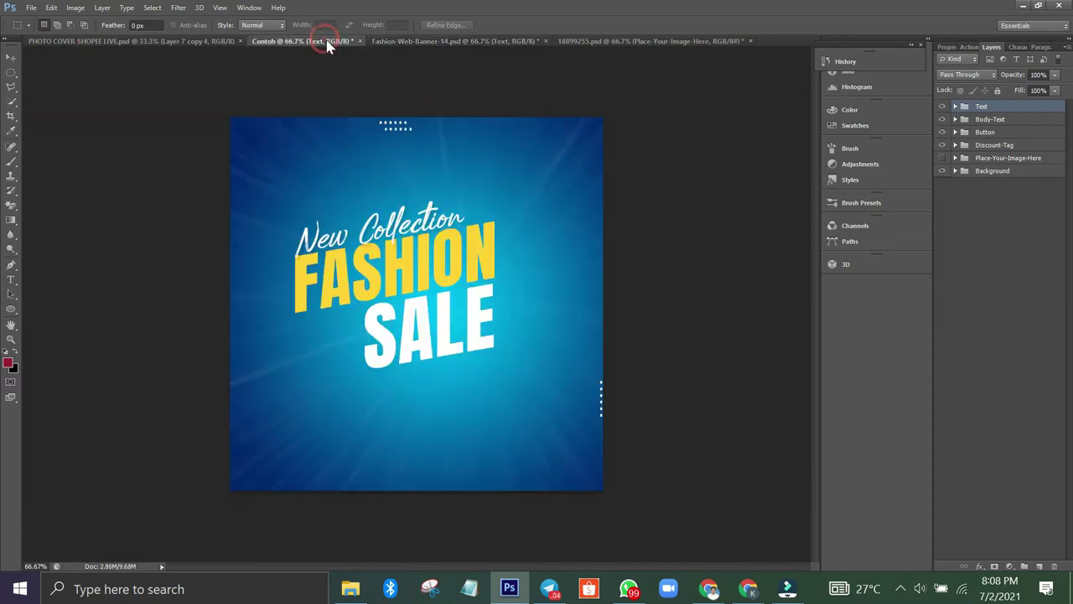
pyautogui.moveTo(402, 238); pyautogui.dragTo(416, 253)
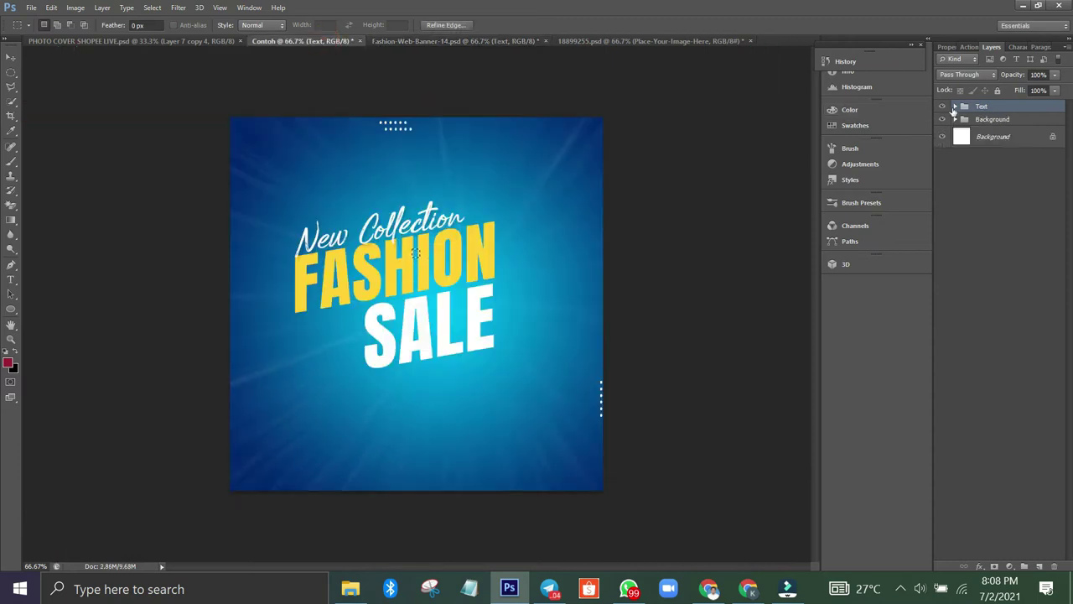
pyautogui.click(11, 57)
pyautogui.moveTo(351, 299)
pyautogui.mouseDown()
pyautogui.moveTo(326, 265)
pyautogui.moveTo(334, 296)
pyautogui.mouseUp()
pyautogui.moveTo(354, 236); pyautogui.dragTo(324, 181)
pyautogui.moveTo(342, 267); pyautogui.dragTo(317, 154)
pyautogui.moveTo(326, 238); pyautogui.dragTo(319, 222)
pyautogui.moveTo(479, 342); pyautogui.dragTo(345, 289)
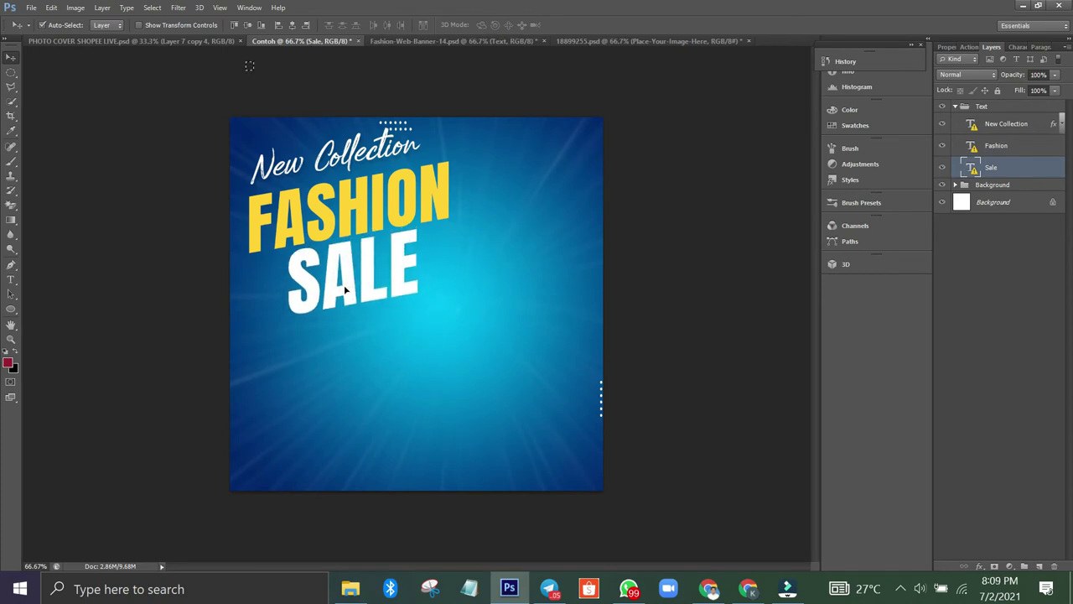
# Open the Sale and Fashion text layers for editing, accepting font substitution for the missing Anton Regular
pyautogui.doubleClick(971, 170)
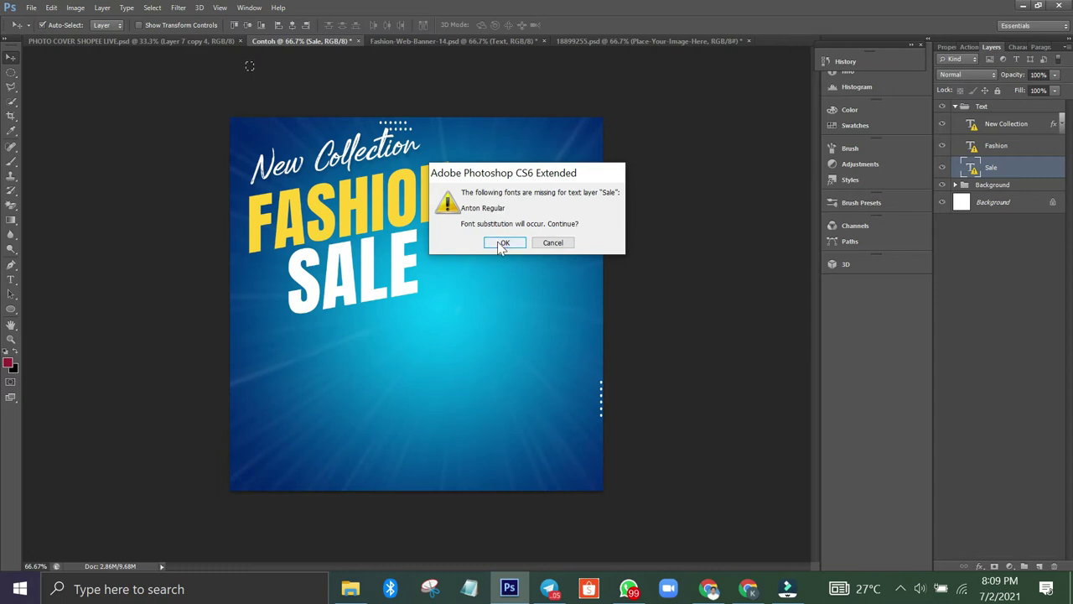
pyautogui.click(503, 242)
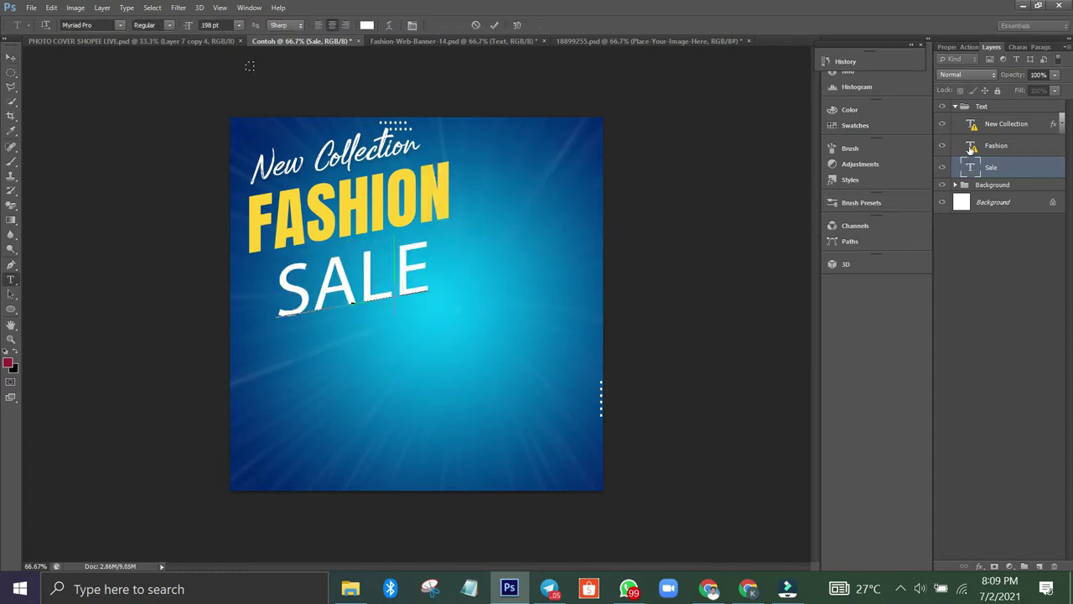
pyautogui.doubleClick(970, 147)
pyautogui.click(519, 244)
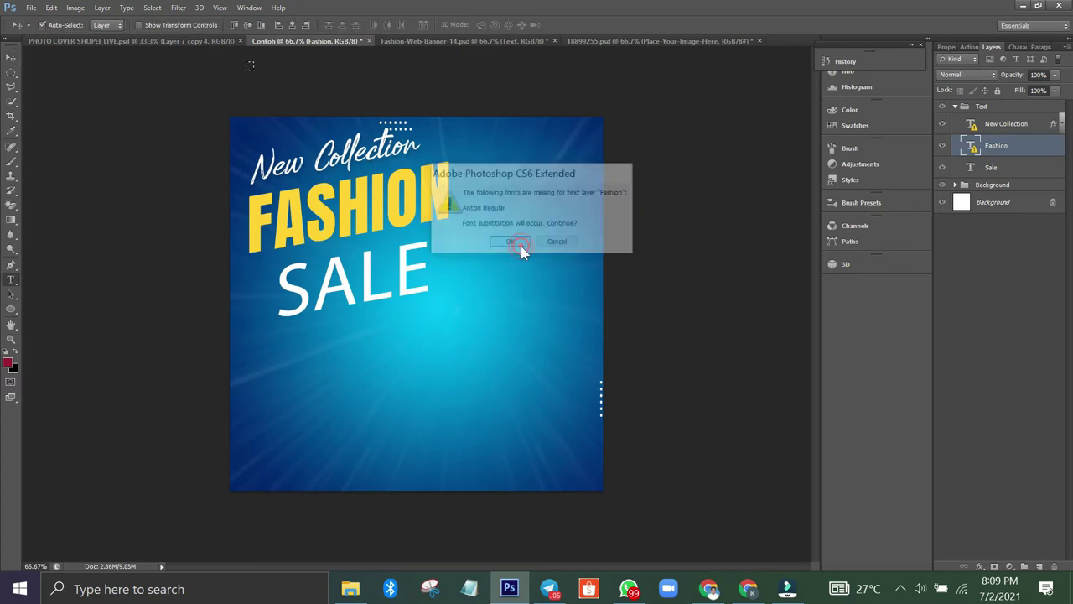
# Replace the yellow FASHION text with SEPATU WANITA
pyautogui.write('SE')
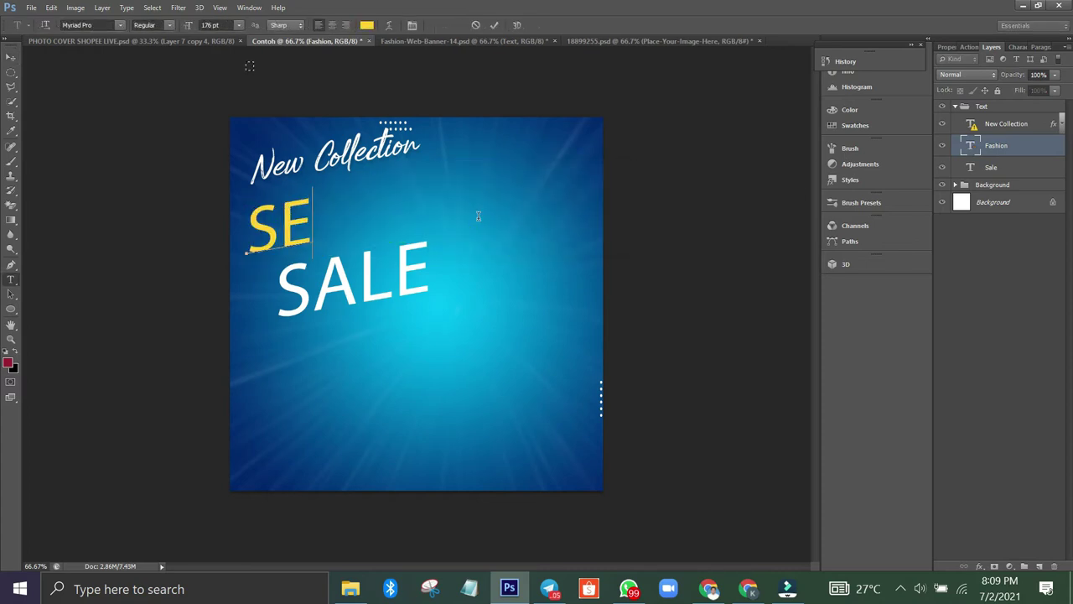
pyautogui.write('PATU W')
pyautogui.press('BackSpace')
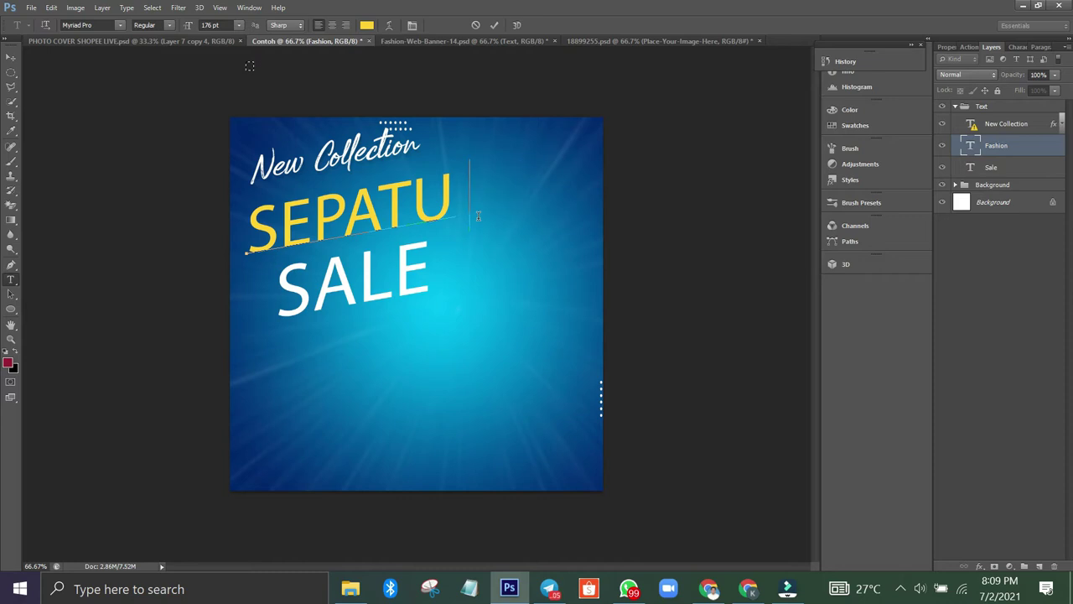
pyautogui.write('WAN')
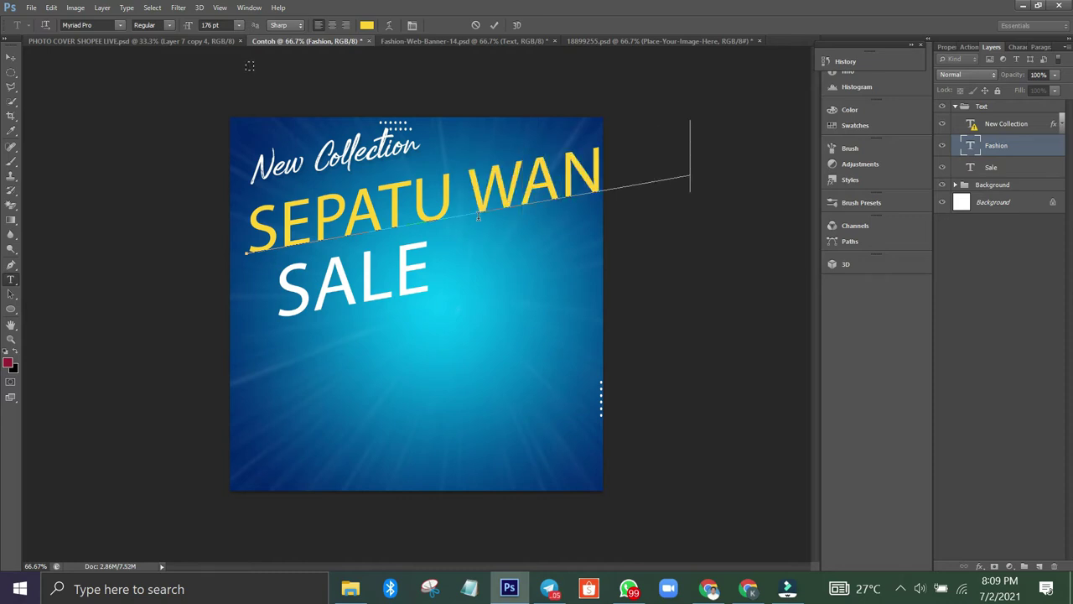
# Set the font size of the whole SEPATU WANITA text to 100 pt and commit the edit
pyautogui.hotkey('ctrl', 'a')
pyautogui.click(239, 26)
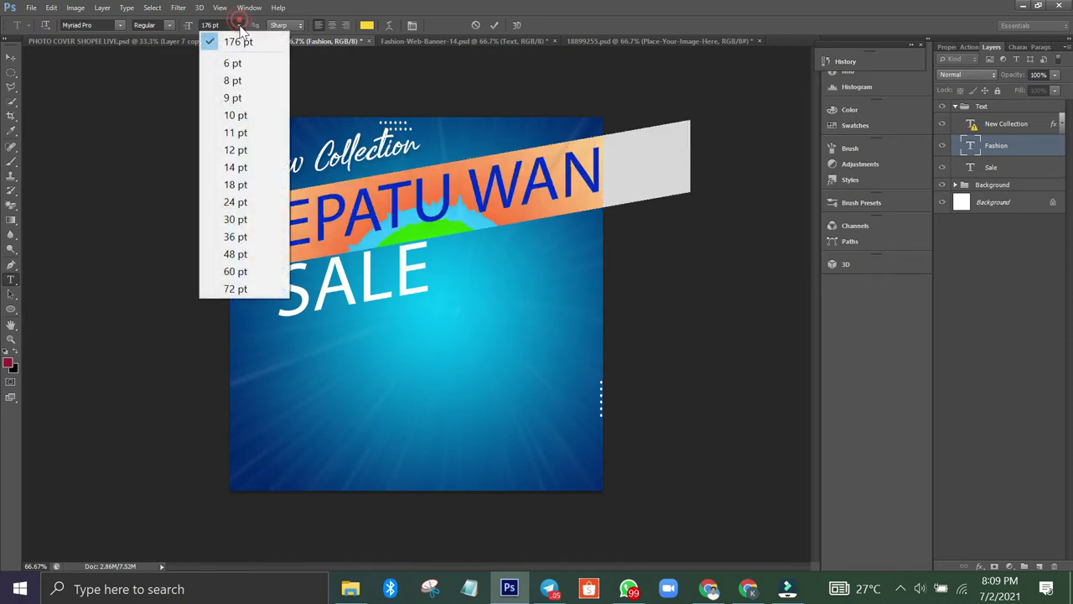
pyautogui.click(239, 268)
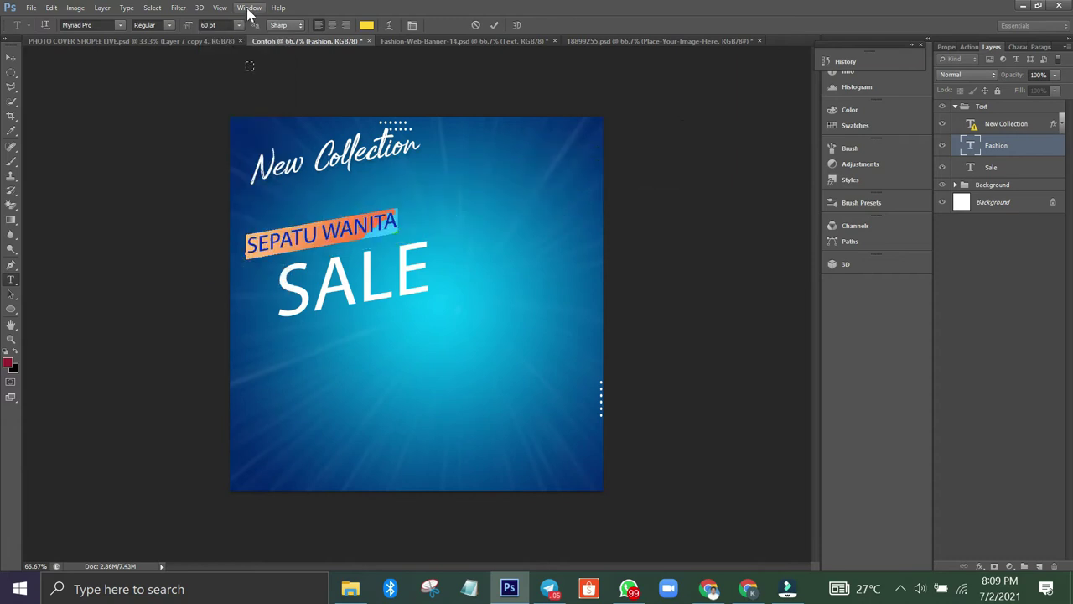
pyautogui.click(217, 25)
pyautogui.write('100')
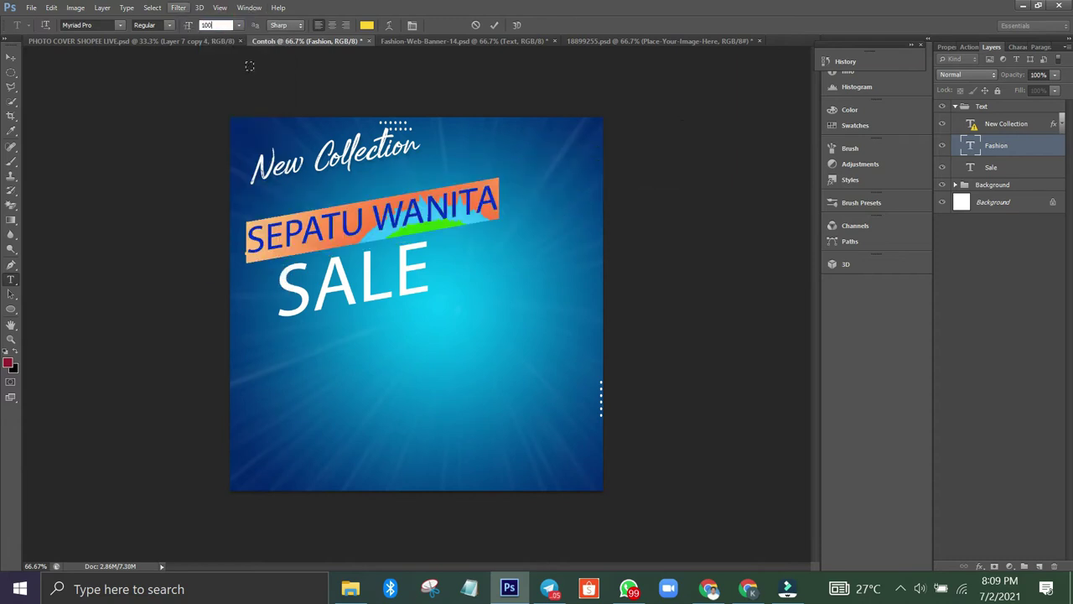
pyautogui.click(493, 25)
# Move the SEPATU WANITA text up close beneath New Collection, and the SALE text up directly beneath it
pyautogui.press('v')
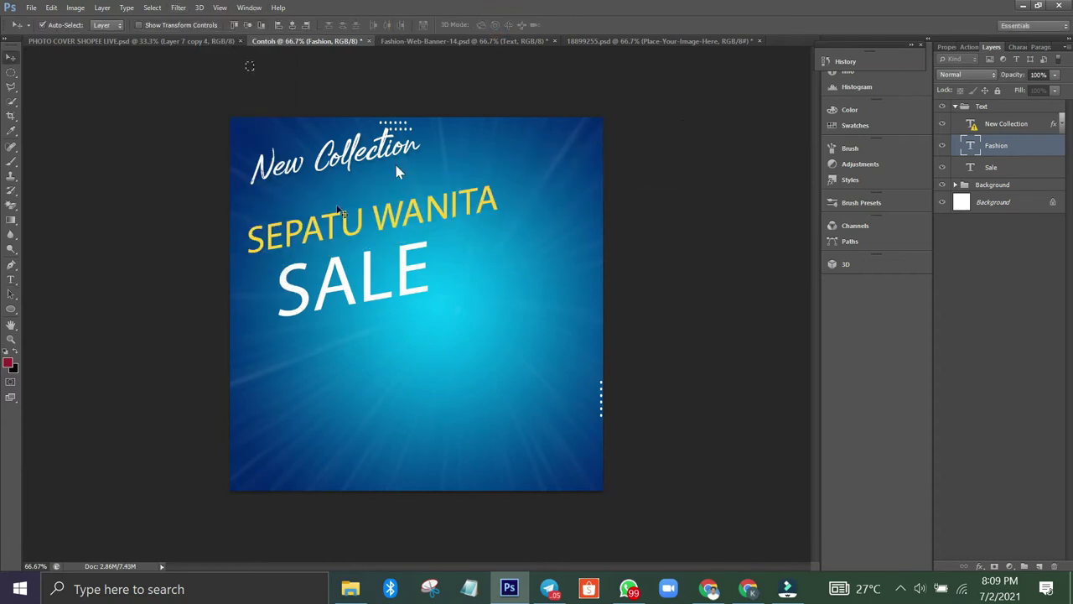
pyautogui.moveTo(426, 213); pyautogui.dragTo(427, 176)
pyautogui.moveTo(388, 310); pyautogui.dragTo(390, 243)
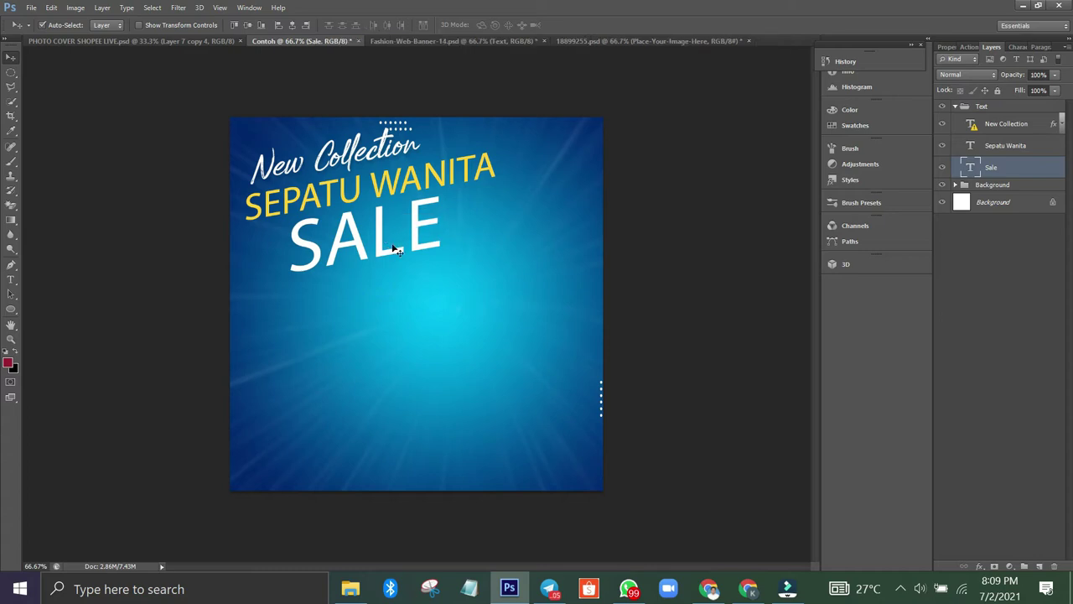
# Duplicate the Button group from Fashion-Web-Banner-14.psd into the Contoh document, naming the copy Button
pyautogui.click(474, 41)
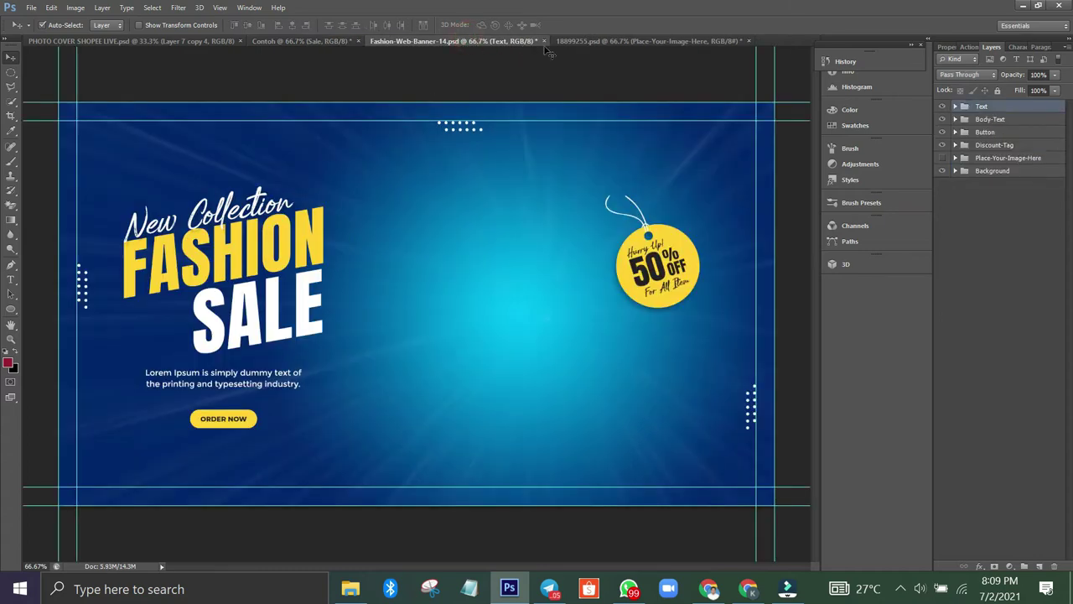
pyautogui.click(1011, 131)
pyautogui.rightClick(1012, 137)
pyautogui.click(1014, 164)
pyautogui.click(555, 226)
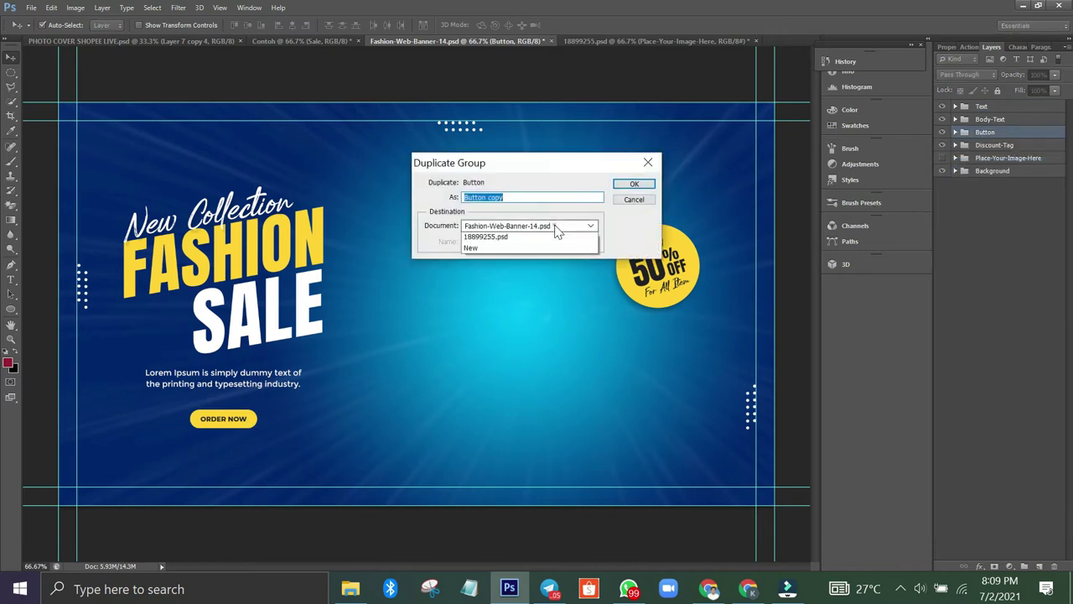
pyautogui.click(494, 248)
pyautogui.click(629, 185)
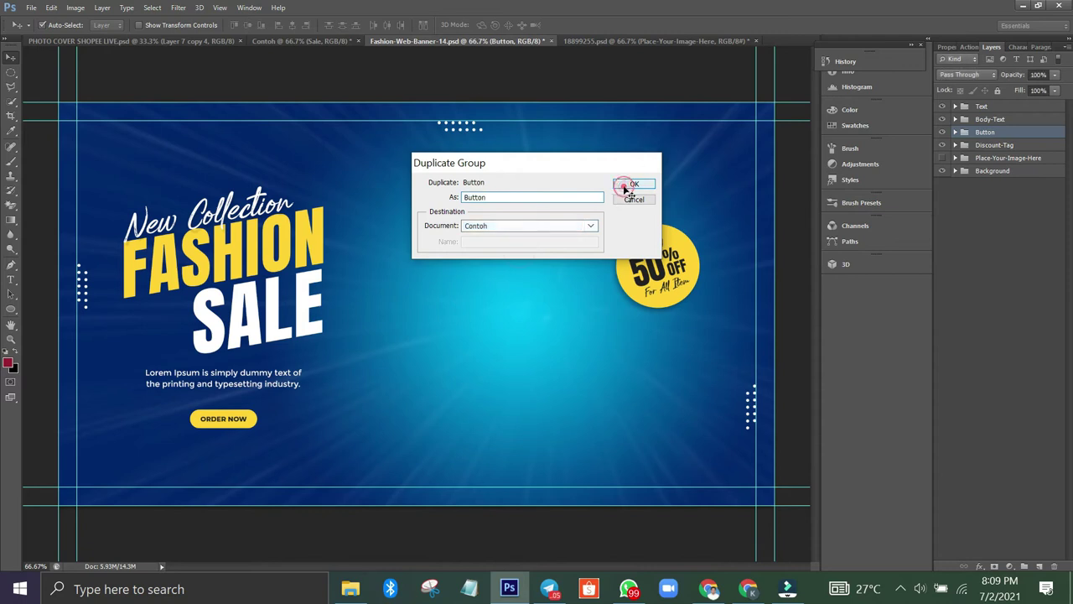
# In the Contoh document, move the yellow button shape up beneath the SALE text
pyautogui.click(304, 40)
pyautogui.moveTo(387, 436); pyautogui.dragTo(358, 304)
pyautogui.click(402, 427)
pyautogui.moveTo(401, 427); pyautogui.dragTo(399, 387)
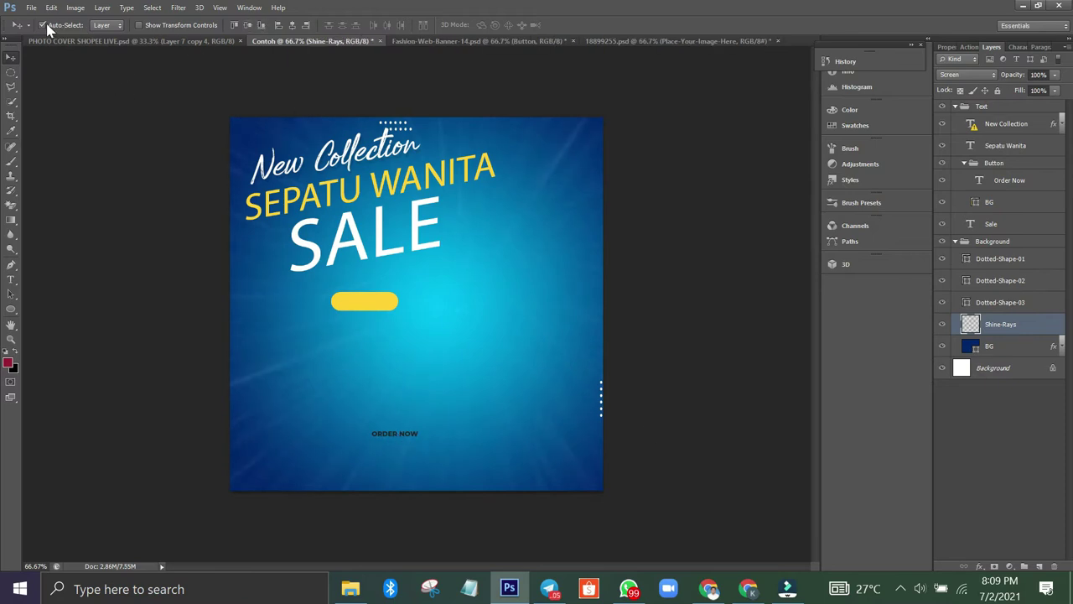
# Turn off Auto-Select for the Move tool and collapse the Background group
pyautogui.click(956, 106)
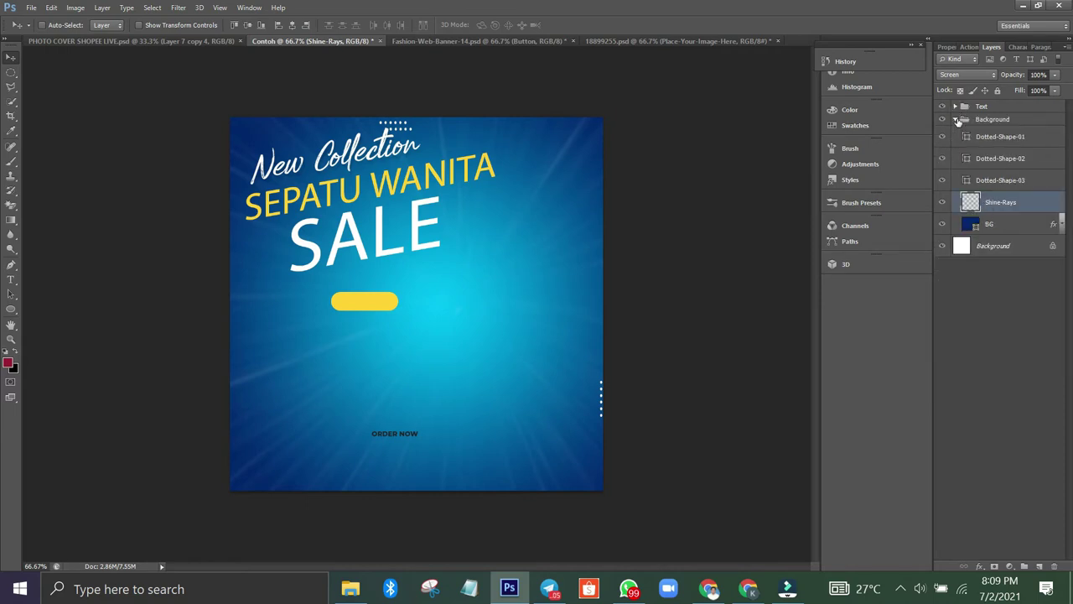
pyautogui.click(956, 120)
pyautogui.click(957, 119)
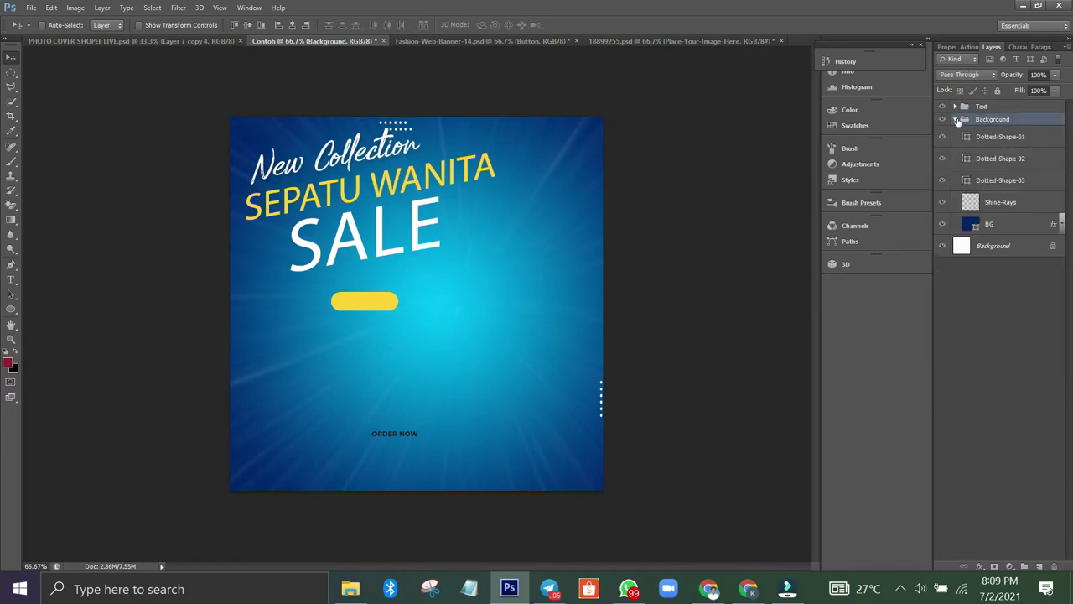
pyautogui.click(1002, 224)
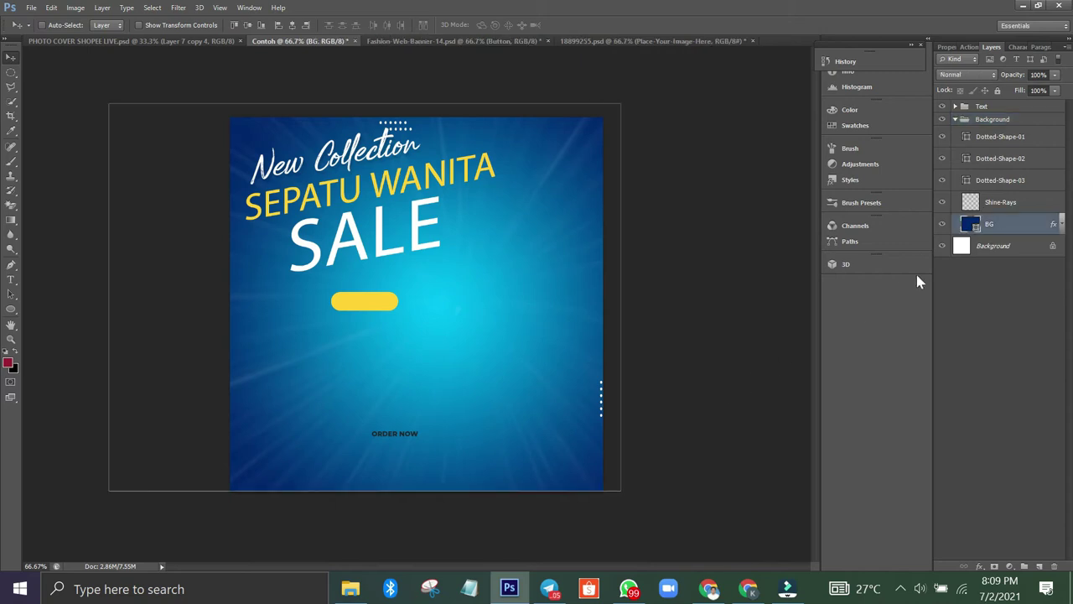
pyautogui.click(998, 204)
pyautogui.moveTo(412, 436); pyautogui.dragTo(415, 409)
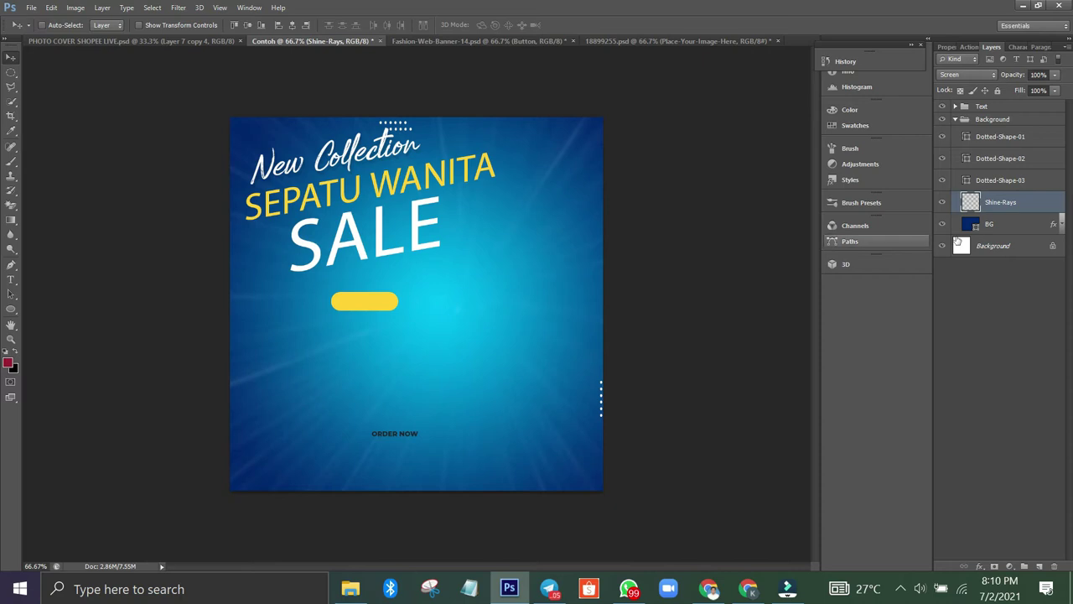
pyautogui.click(955, 120)
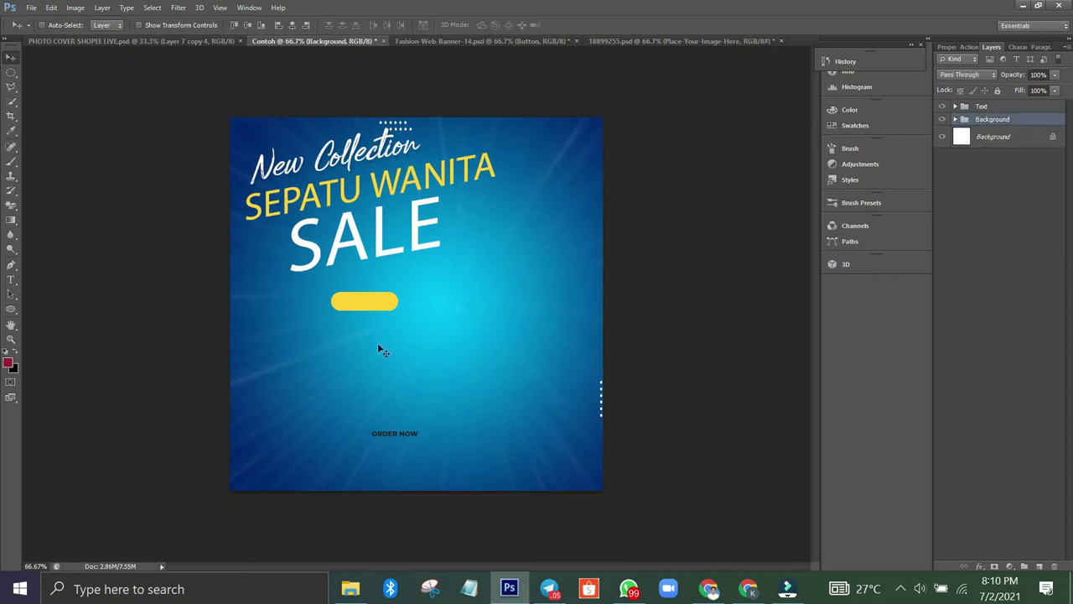
# Reorder the Button group below the Sale layer inside the Text group, and move the ORDER NOW text onto the yellow button shape
pyautogui.click(955, 106)
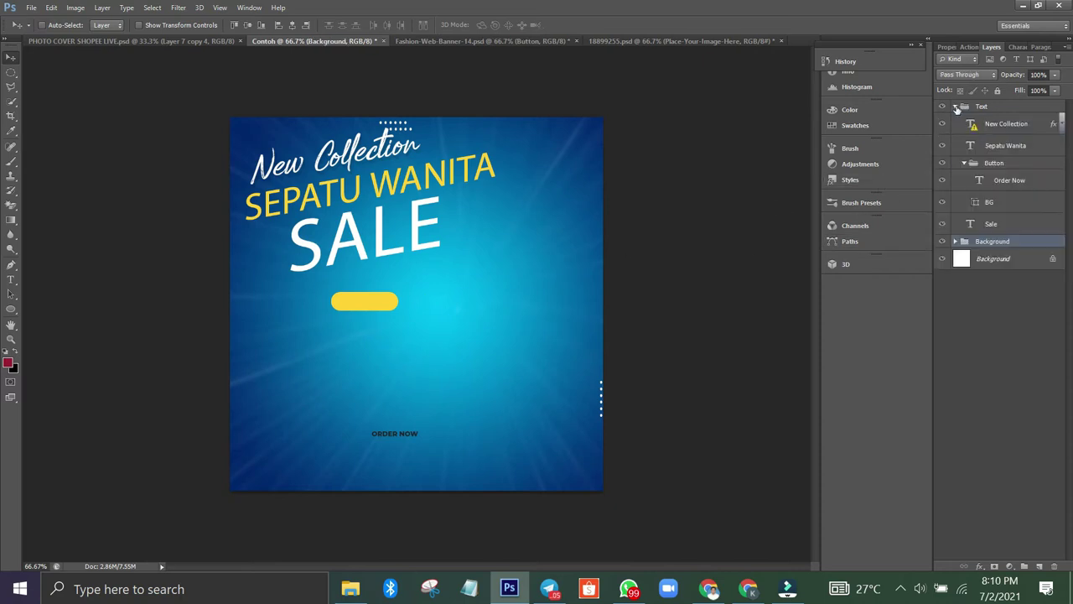
pyautogui.click(964, 163)
pyautogui.moveTo(968, 179); pyautogui.dragTo(968, 181)
pyautogui.moveTo(968, 189); pyautogui.dragTo(966, 195)
pyautogui.click(964, 185)
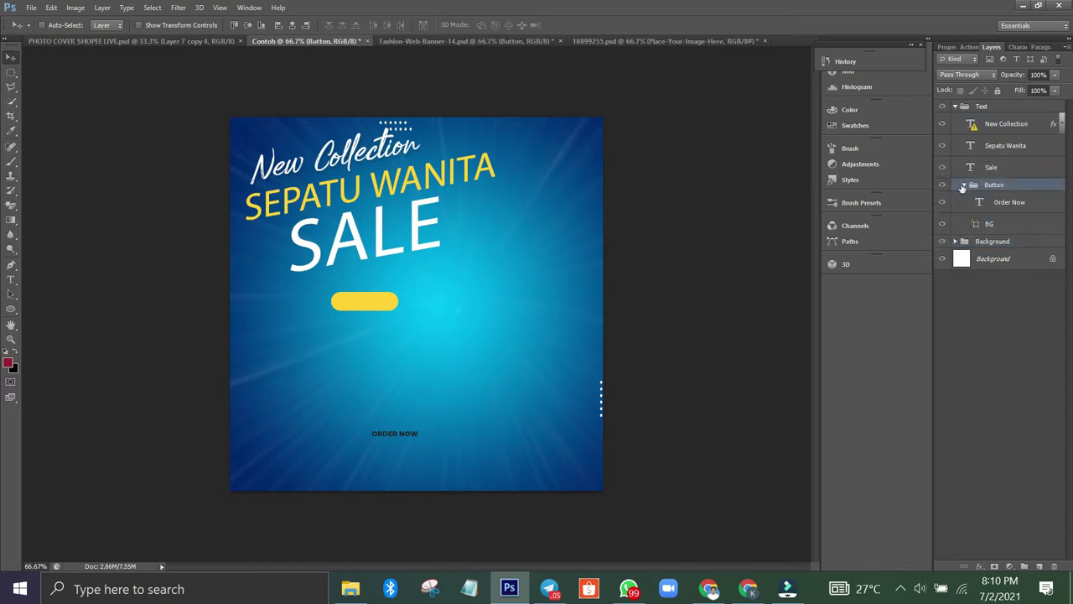
pyautogui.click(996, 203)
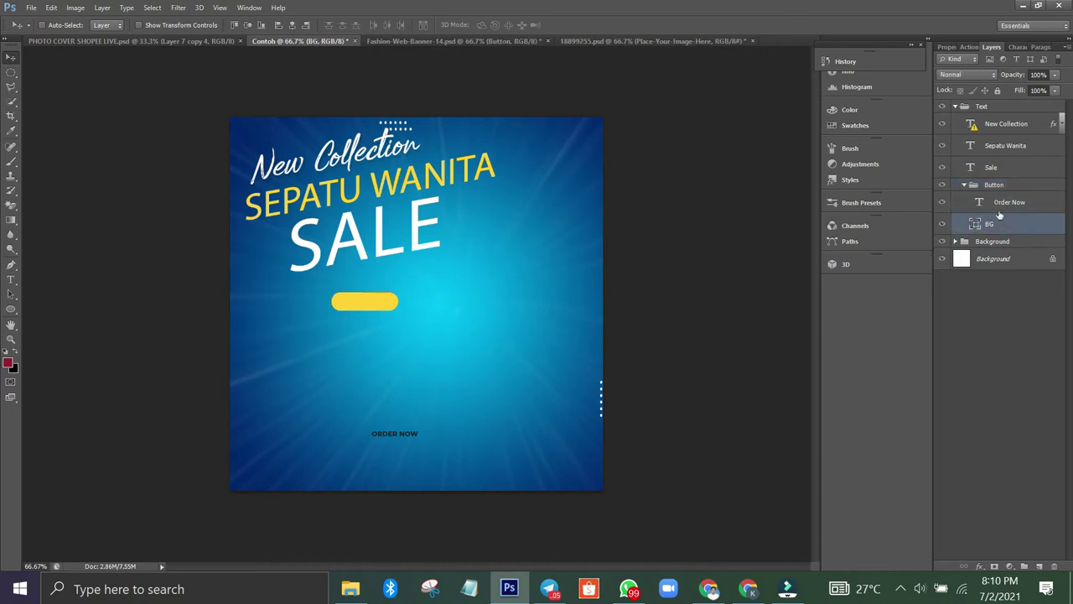
pyautogui.moveTo(376, 373); pyautogui.dragTo(353, 305)
# Move the whole Button group to the canvas's lower left, scale it to about 178% and commit the transform
pyautogui.click(1040, 185)
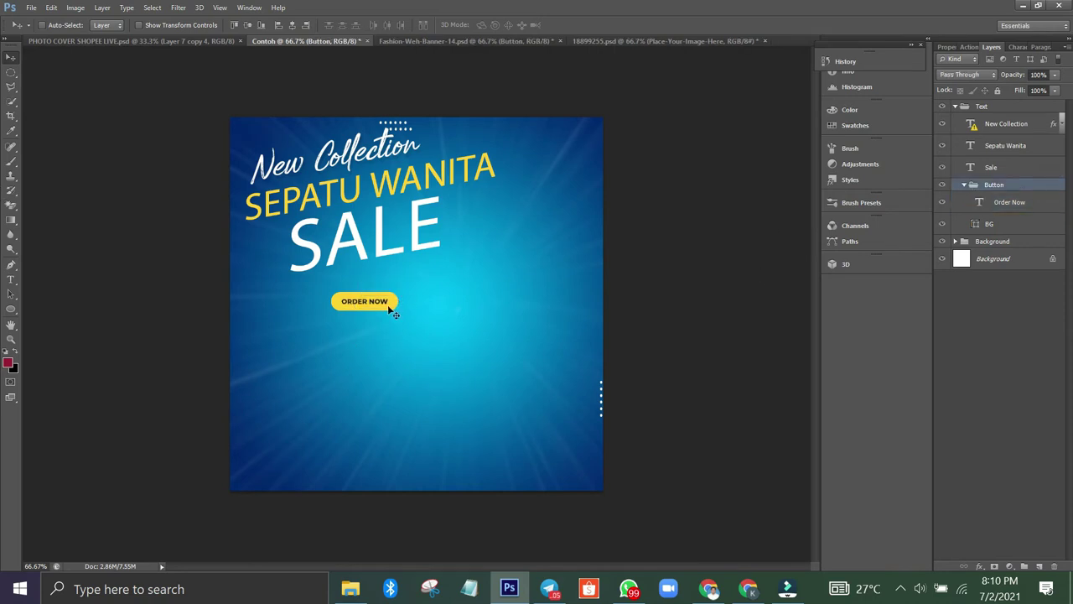
pyautogui.moveTo(394, 303); pyautogui.dragTo(391, 401)
pyautogui.hotkey('ctrl', 't')
pyautogui.moveTo(347, 428); pyautogui.dragTo(344, 436)
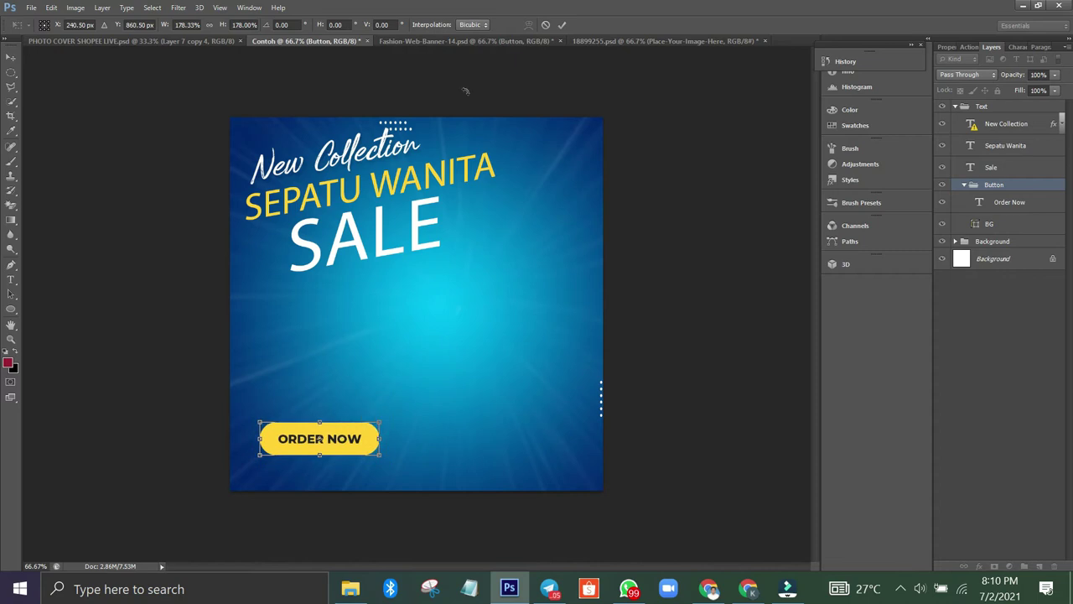
pyautogui.click(561, 27)
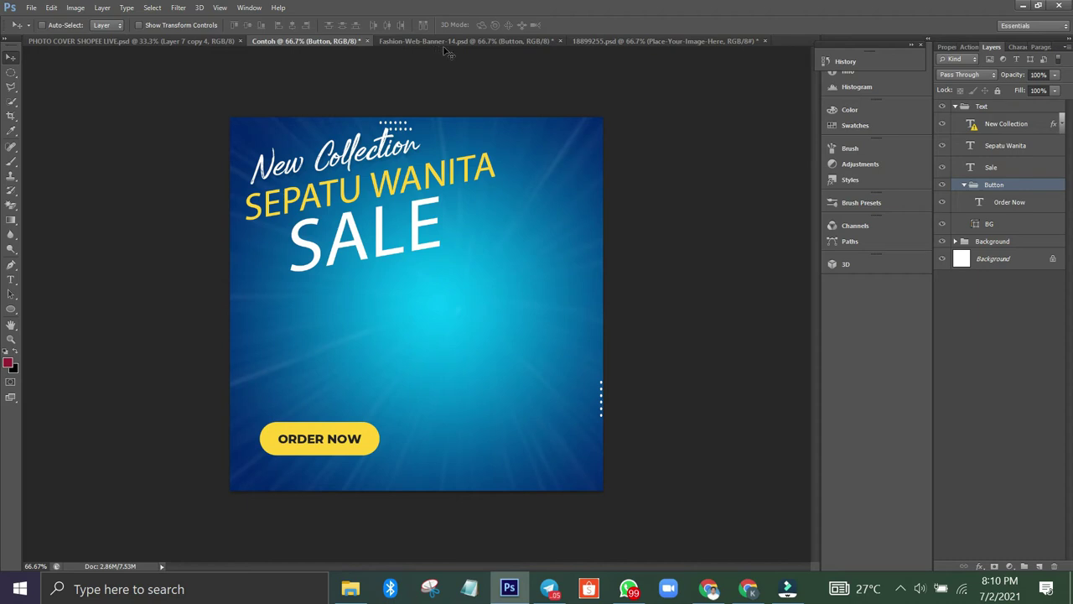
# Open the Fashion text layer in Fashion-Web-Banner-14.psd for editing to check which font it is missing
pyautogui.click(473, 42)
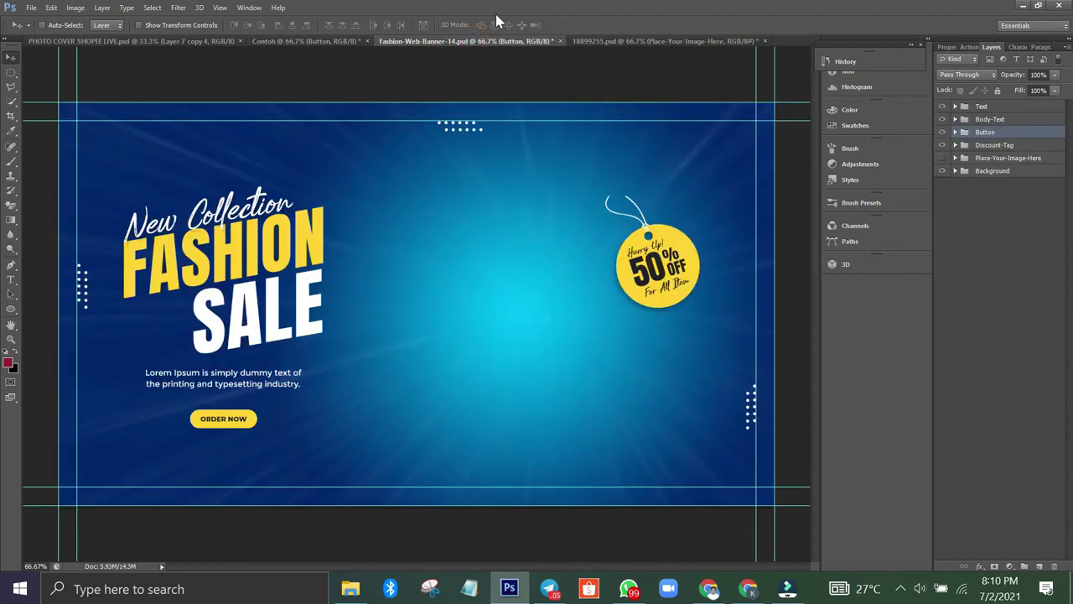
pyautogui.click(954, 107)
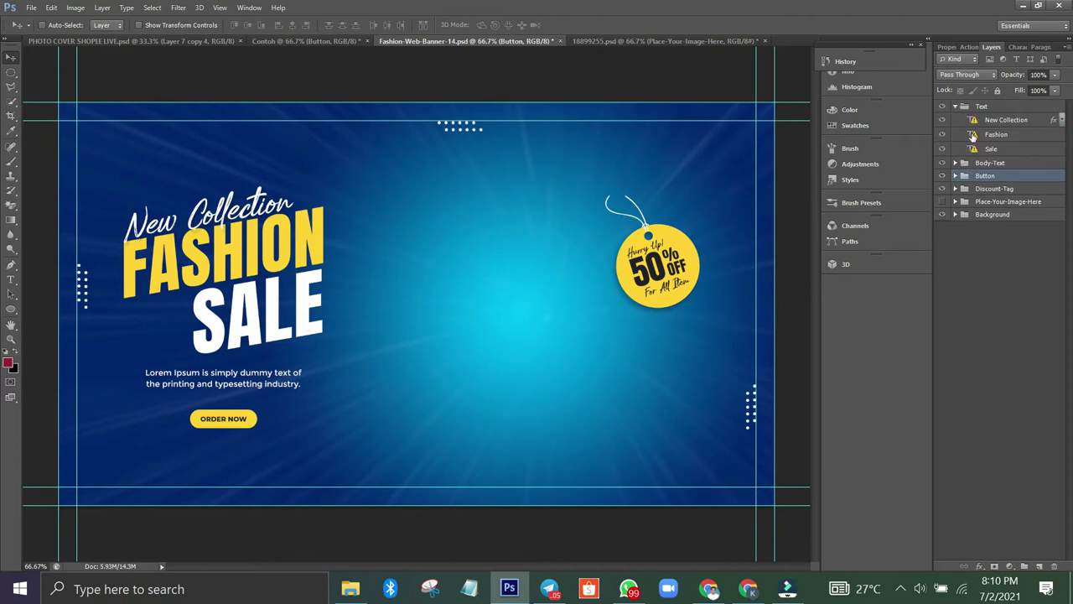
pyautogui.doubleClick(972, 135)
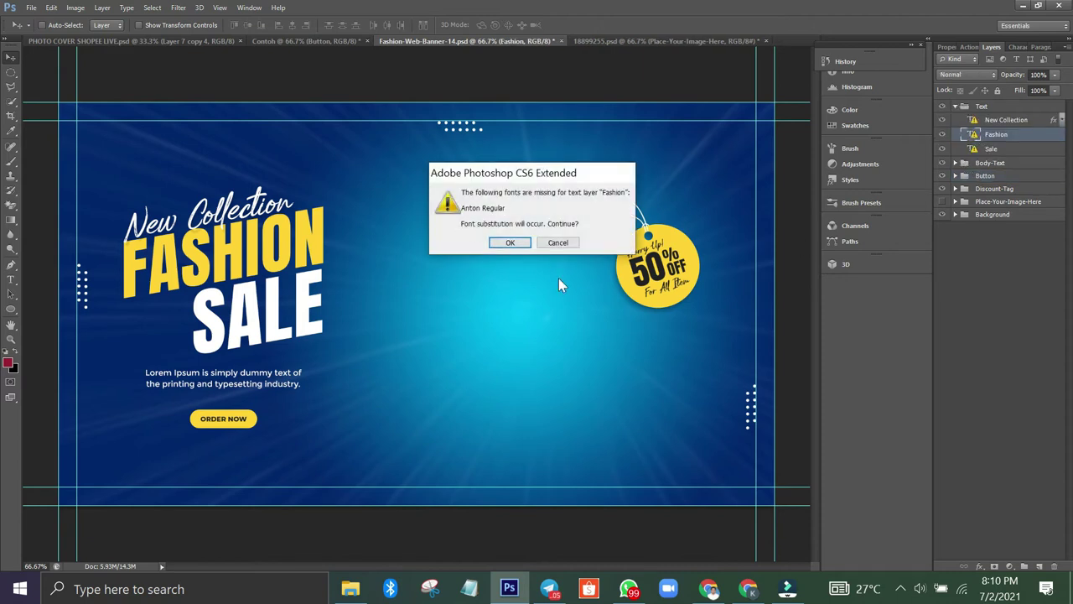
# Switch to Chrome and search Google for "download anton regular font" in a new tab
pyautogui.click(748, 590)
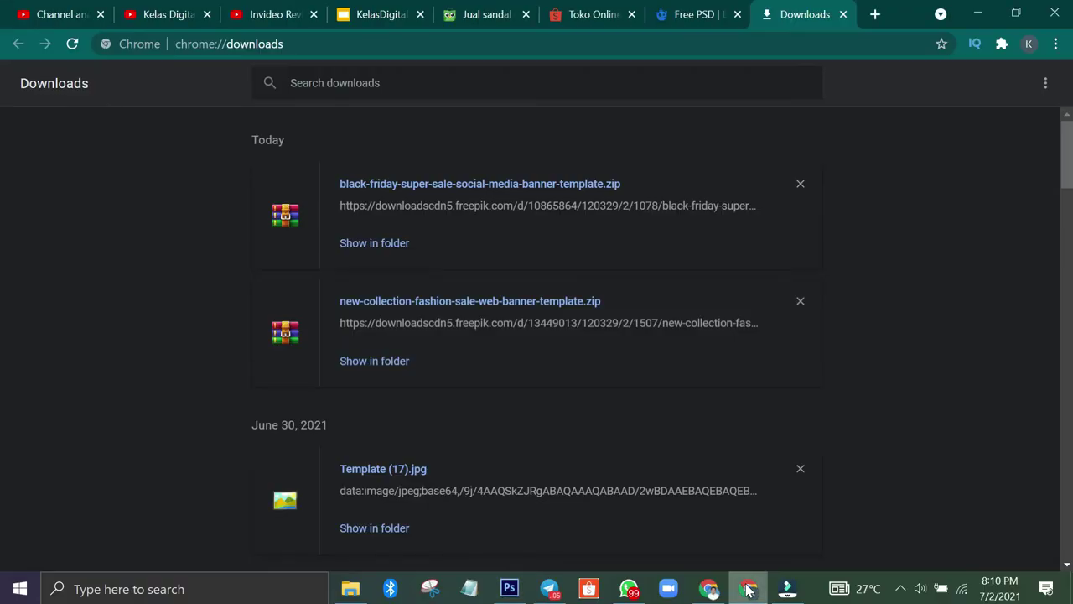
pyautogui.click(709, 588)
pyautogui.click(627, 14)
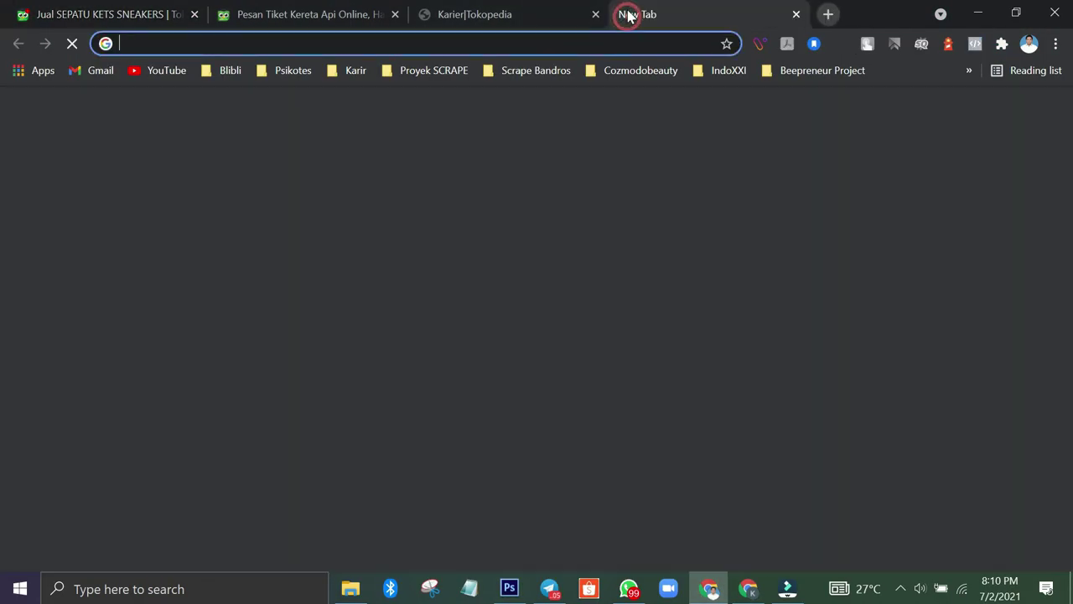
pyautogui.write('download anto')
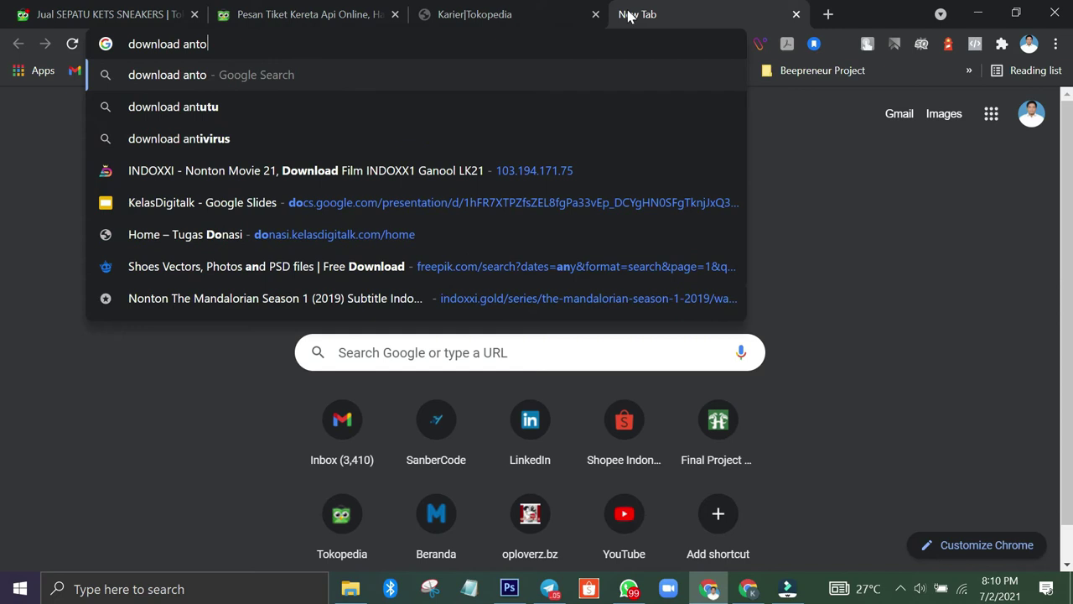
pyautogui.write('n regular font')
pyautogui.press('Return')
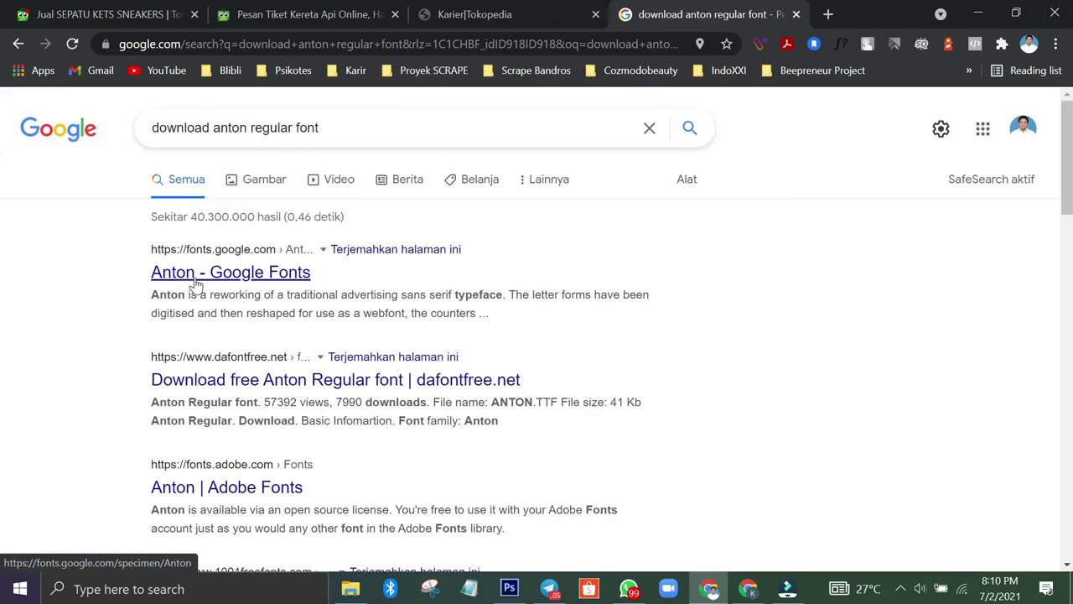
# Open the dafontfree.net result for Anton Regular and look over the font's page
pyautogui.click(206, 380)
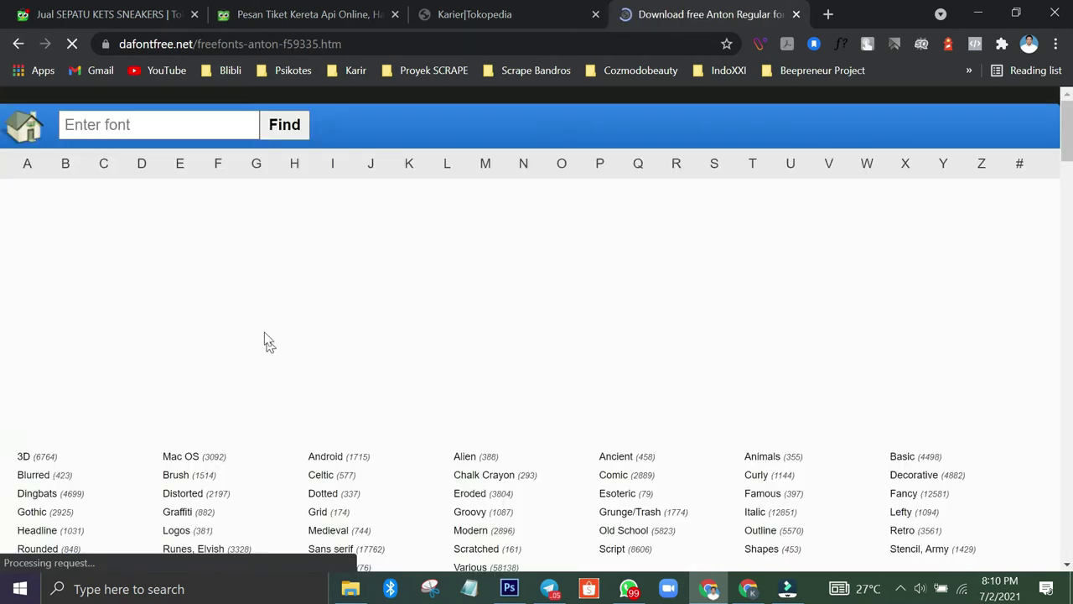
pyautogui.scroll(-3, 695, 280)
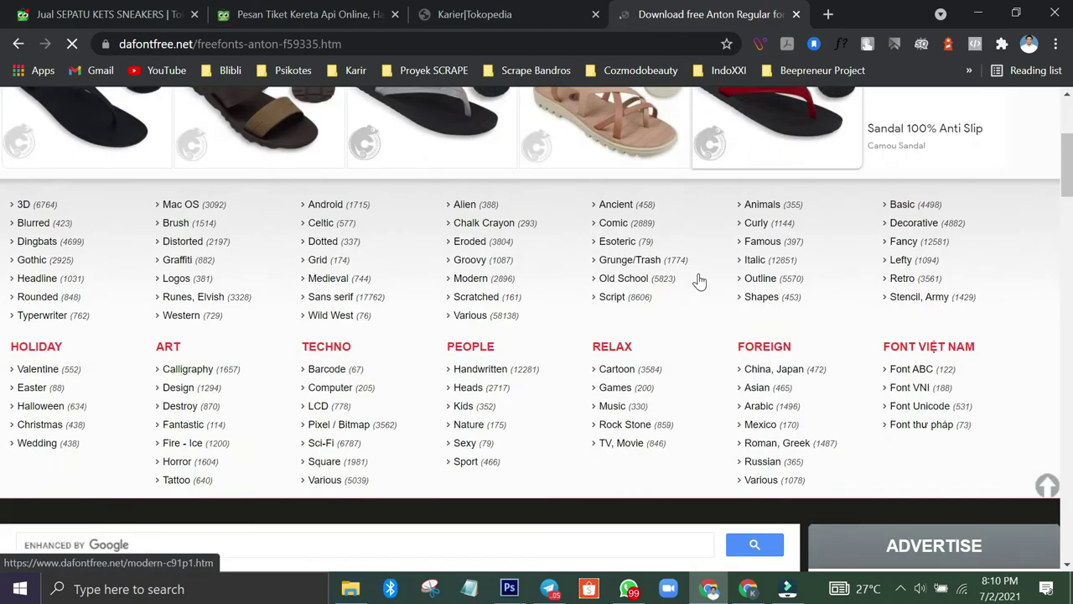
pyautogui.scroll(-4, 699, 280)
pyautogui.scroll(-8, 611, 287)
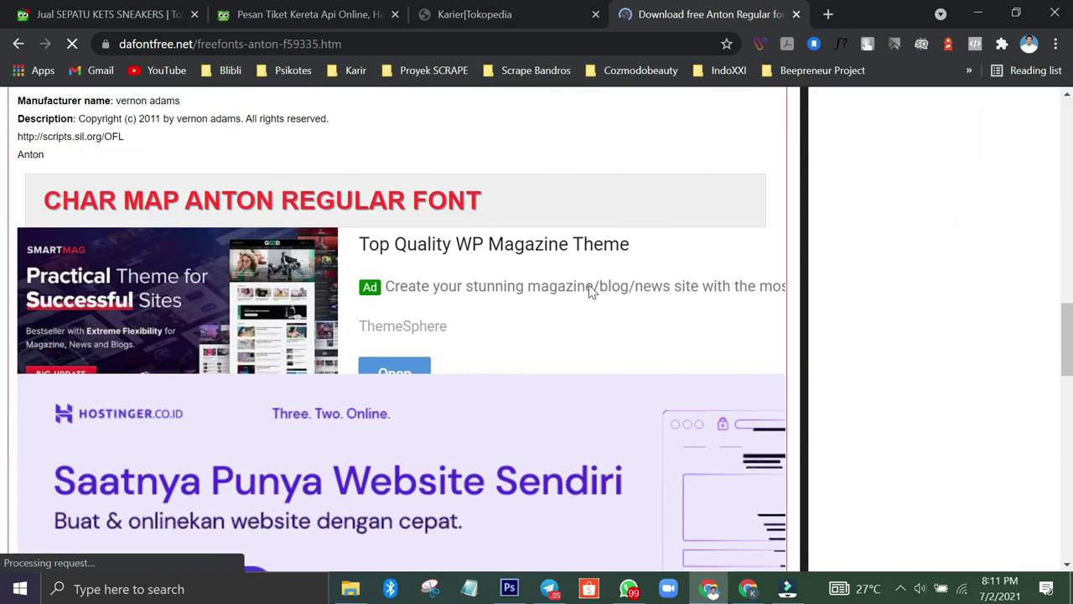
pyautogui.scroll(-8, 589, 292)
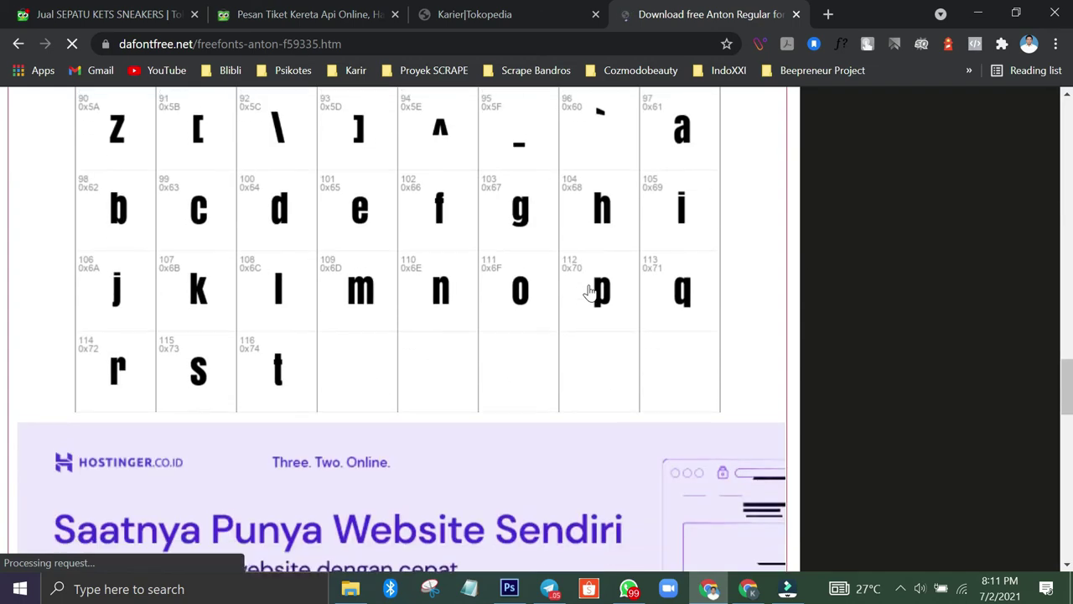
pyautogui.scroll(12, 589, 291)
pyautogui.scroll(6, 590, 289)
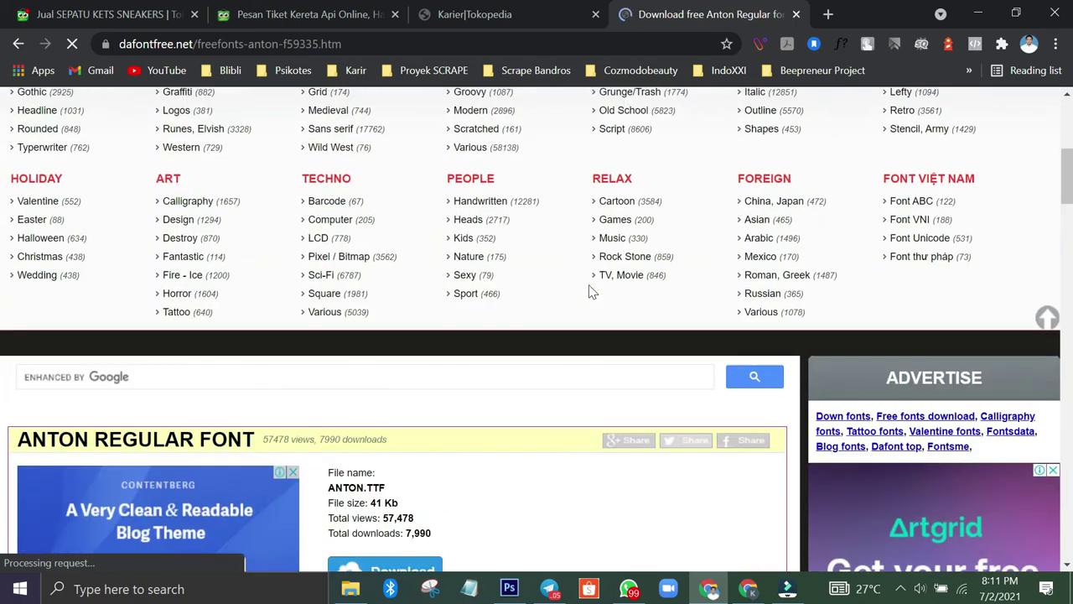
# Return to the search results, try the Anton page on Google Fonts, and go back to the results
pyautogui.click(13, 47)
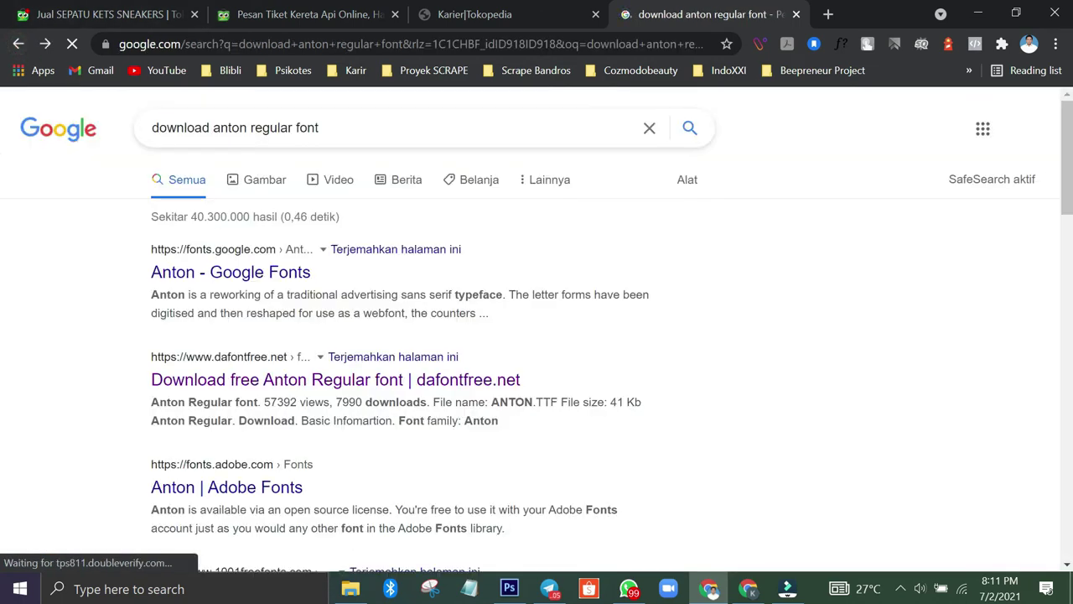
pyautogui.scroll(-1, 233, 491)
pyautogui.click(190, 184)
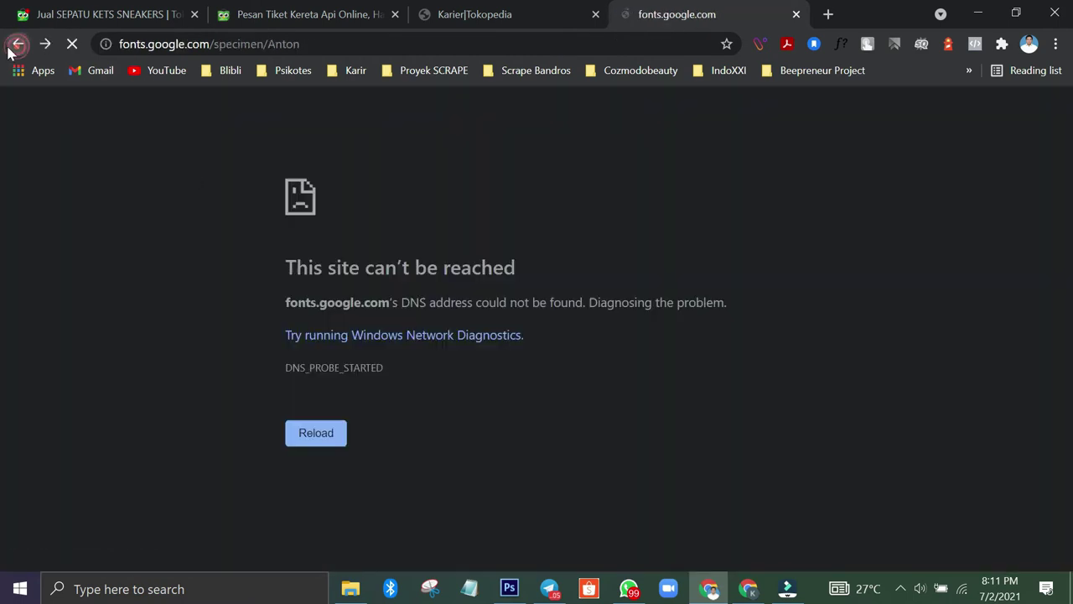
pyautogui.click(12, 45)
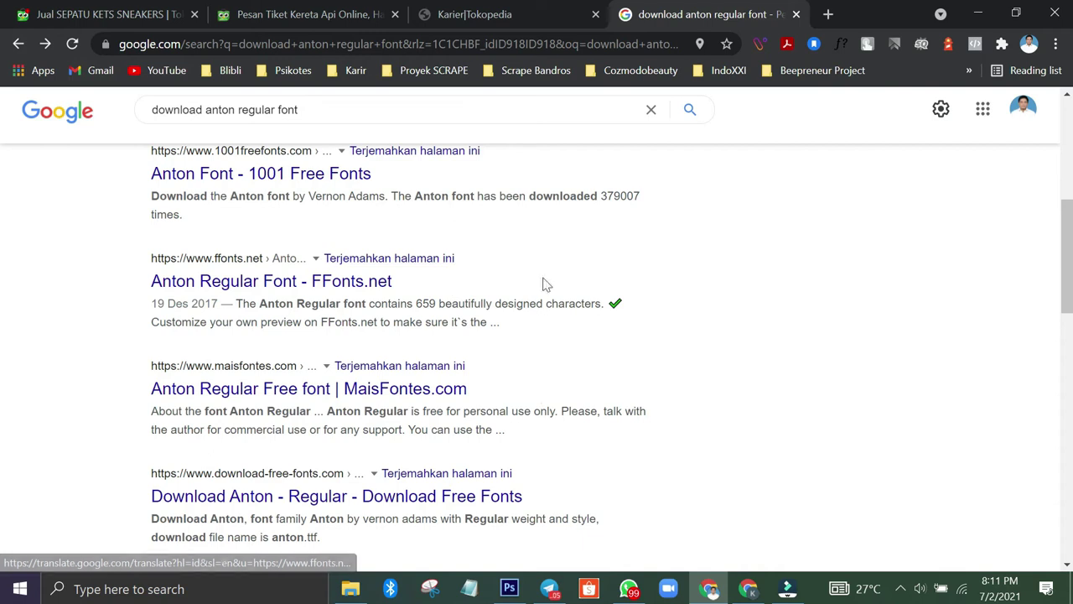
# Switch back to Photoshop, cancel the font substitution for the Fashion layer and return to the Contoh document
pyautogui.click(748, 589)
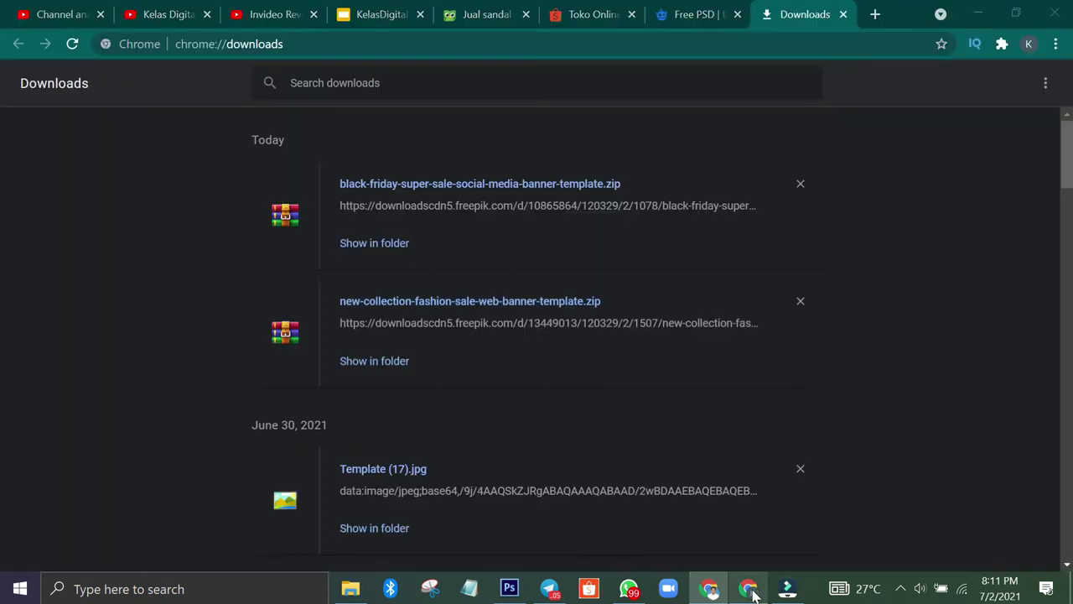
pyautogui.click(509, 588)
pyautogui.click(575, 243)
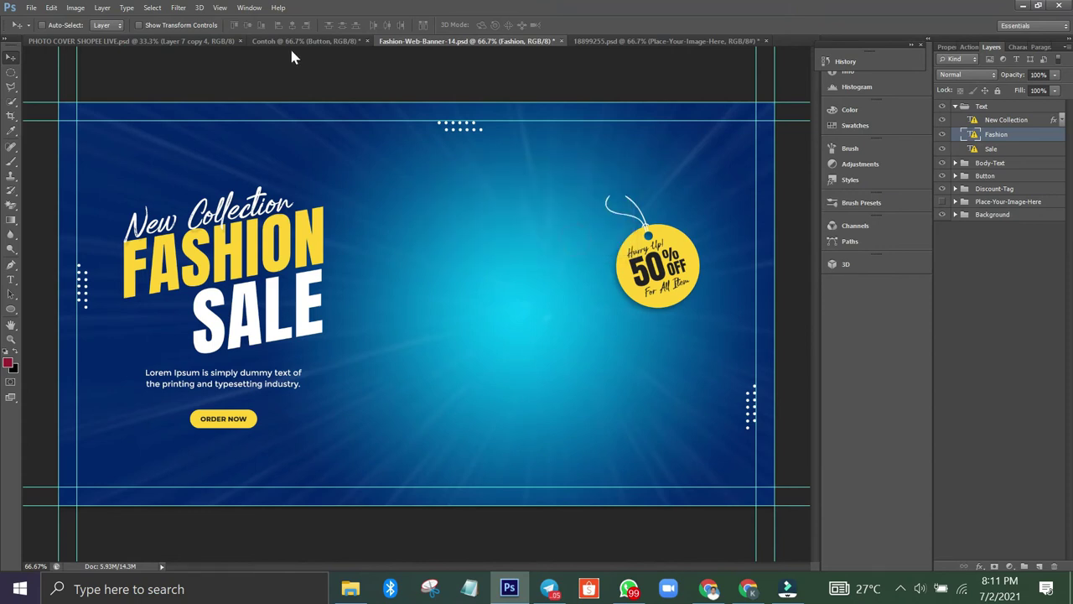
pyautogui.click(282, 41)
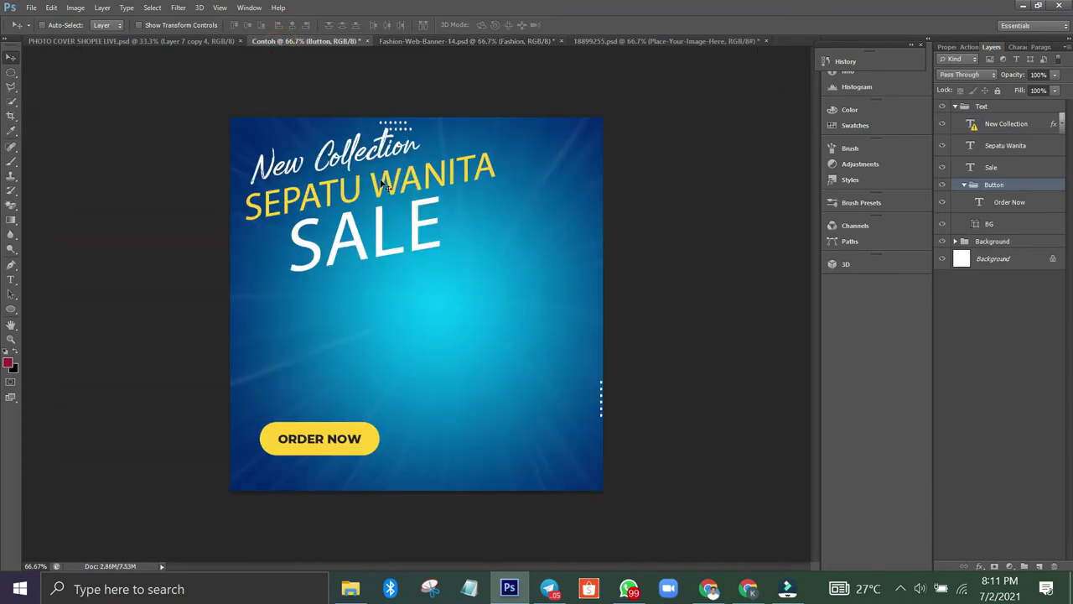
pyautogui.moveTo(350, 192); pyautogui.dragTo(346, 194)
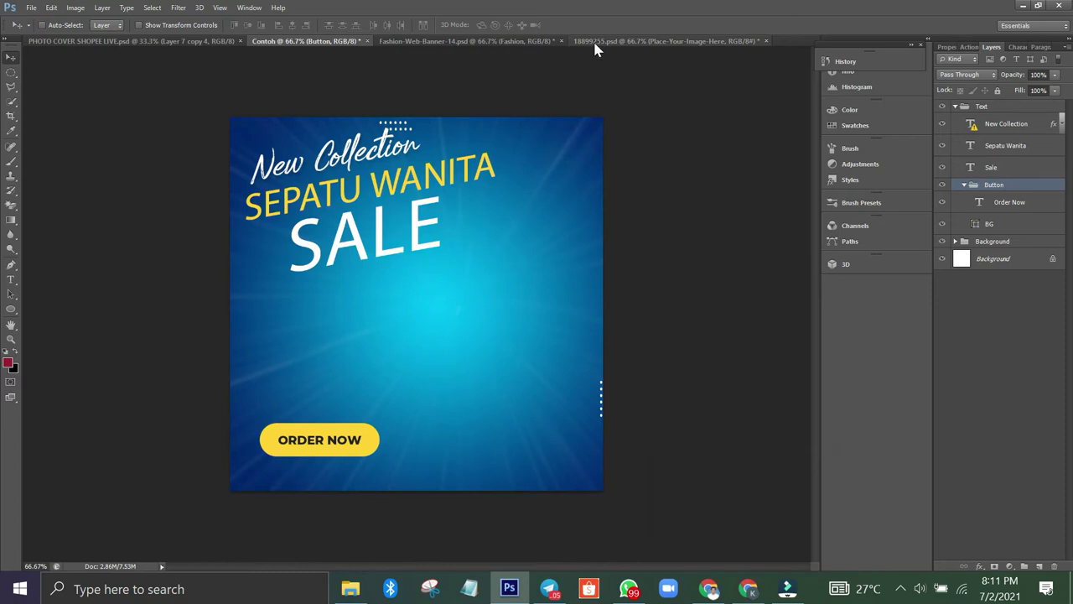
# Switch to Chrome and go back from the Tokopedia sneaker search to the Lucky Six store's product list
pyautogui.click(748, 589)
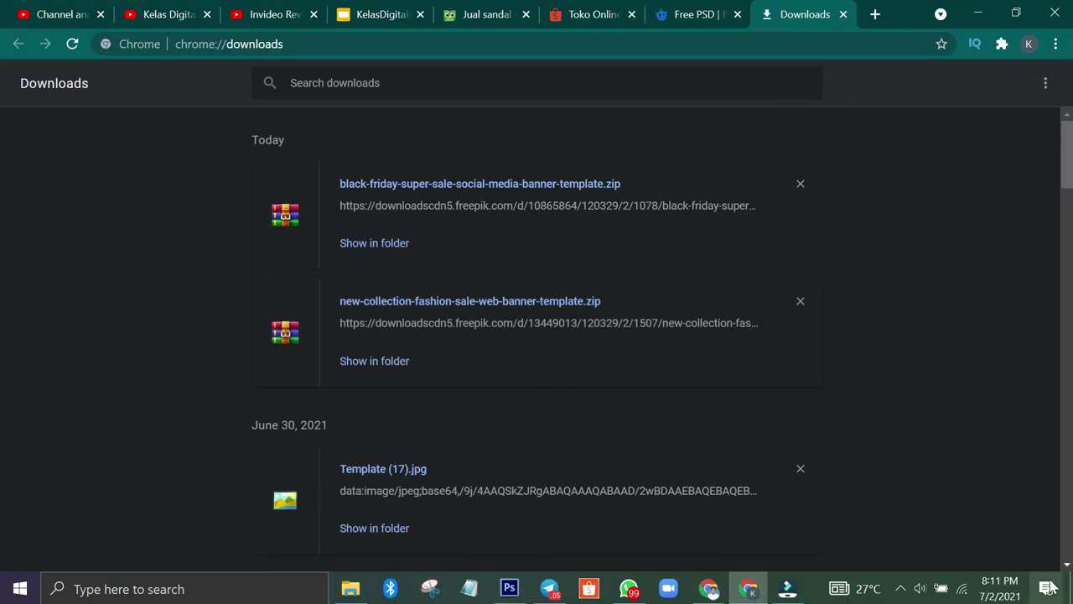
pyautogui.click(459, 10)
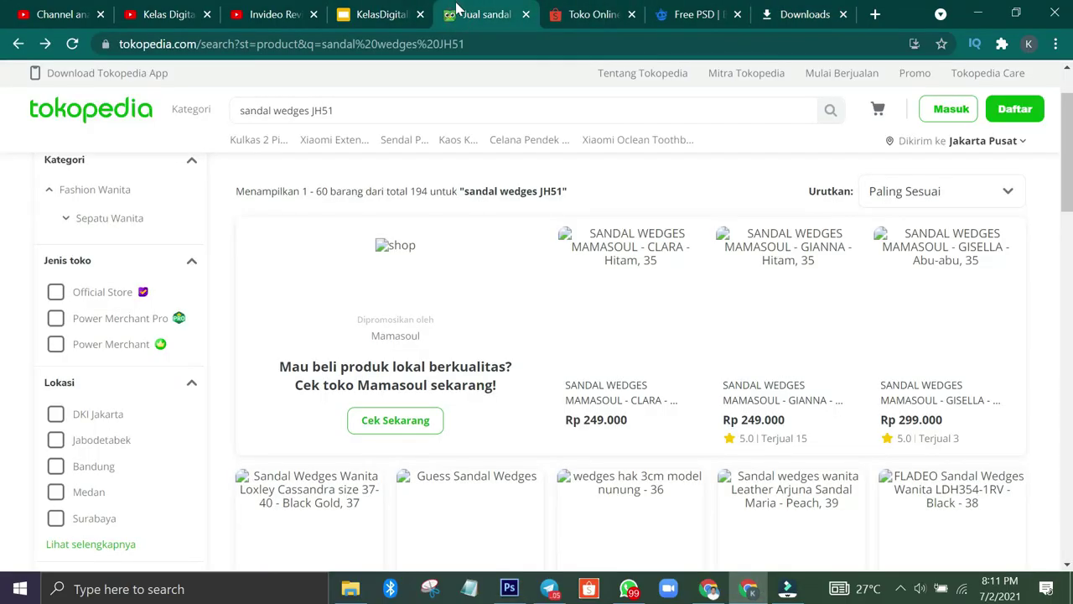
pyautogui.click(709, 589)
pyautogui.click(131, 14)
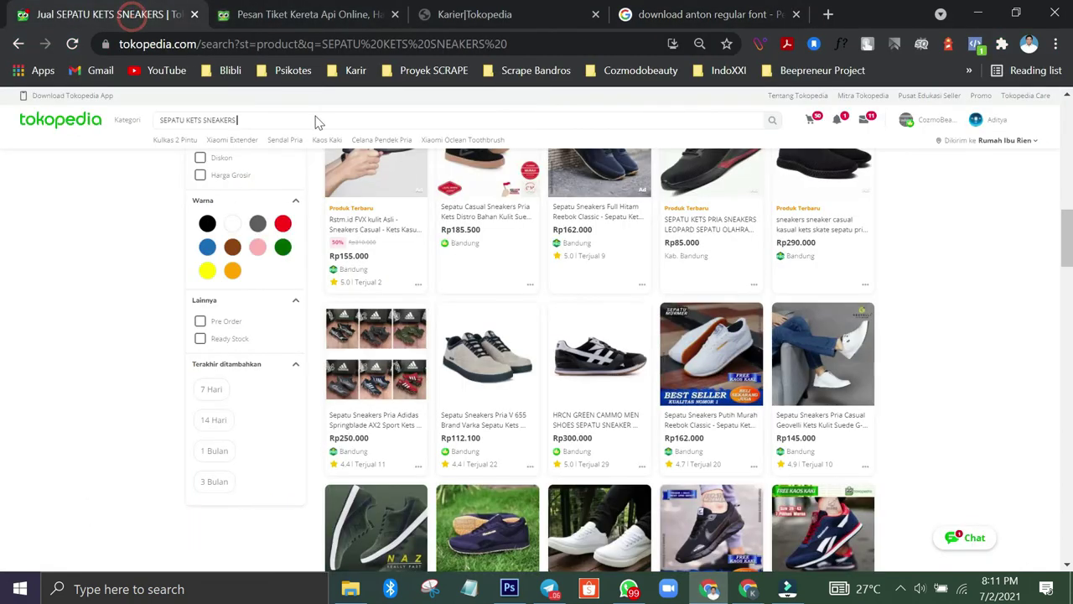
pyautogui.click(17, 43)
pyautogui.click(15, 43)
pyautogui.click(14, 44)
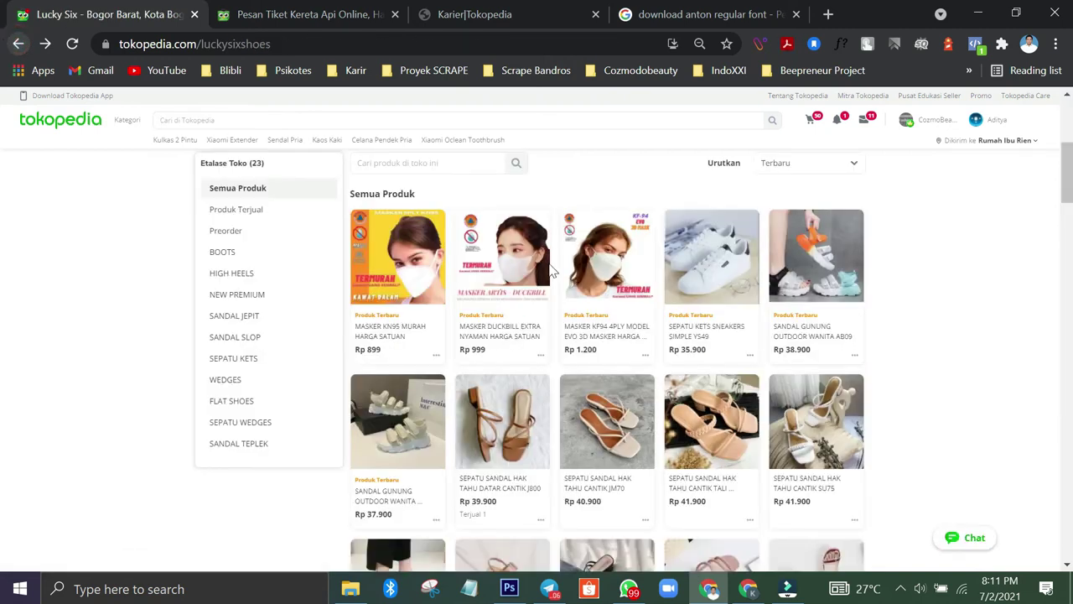
# Browse the Lucky Six product list, try opening the SEPATU HAK TAHU NV20 page and return to the list
pyautogui.scroll(-4, 570, 293)
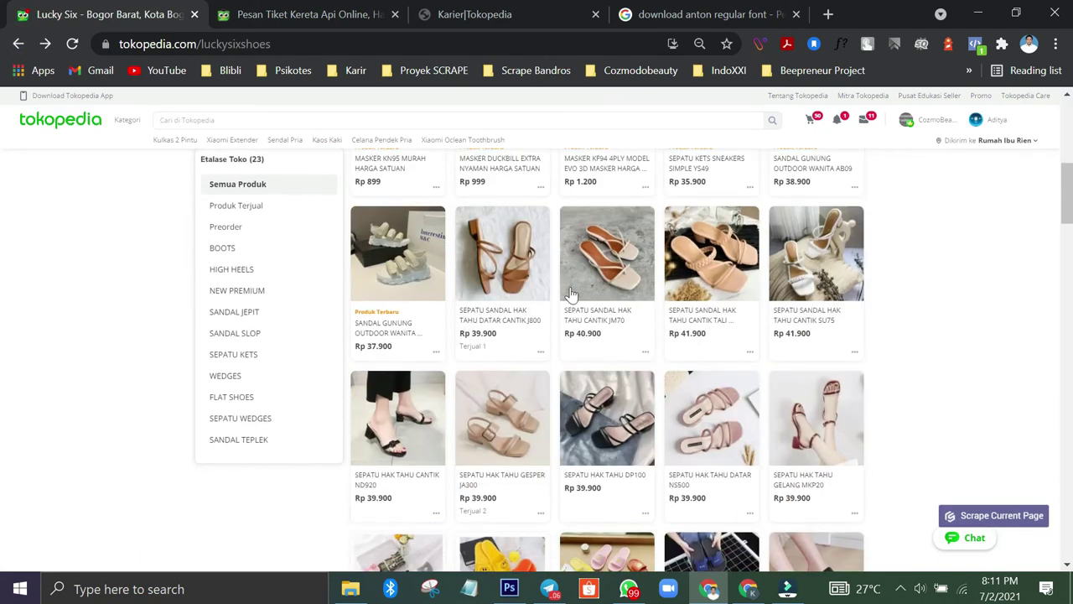
pyautogui.scroll(-3, 570, 292)
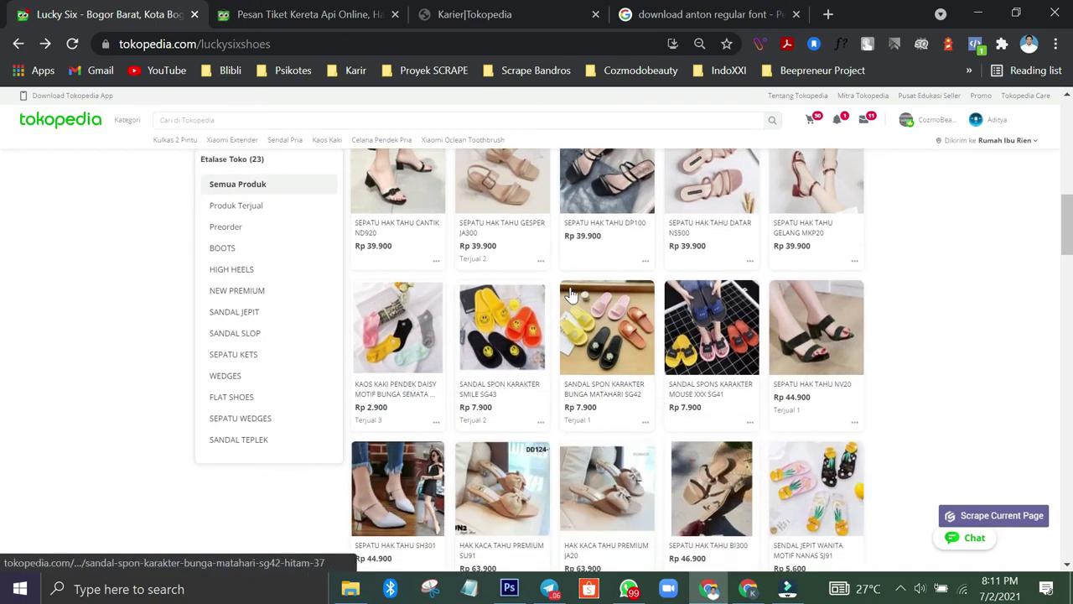
pyautogui.scroll(-1, 570, 293)
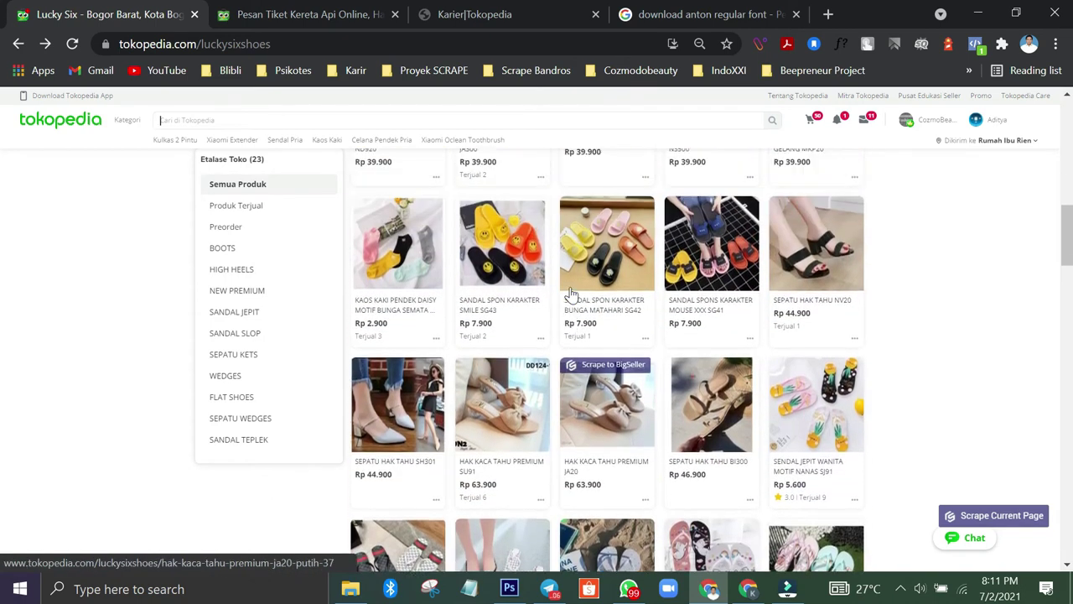
pyautogui.click(804, 252)
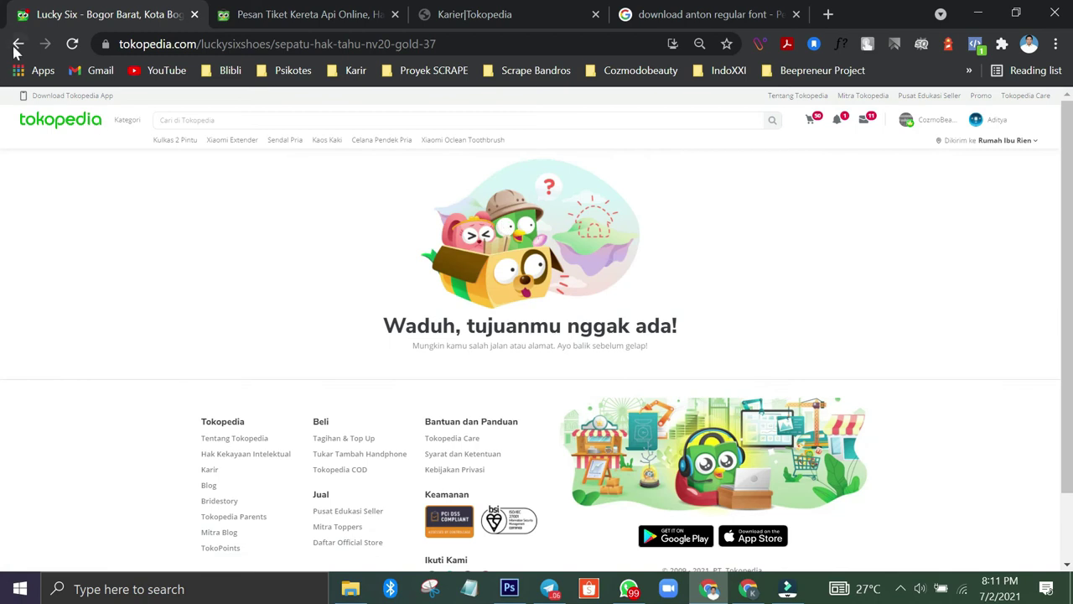
pyautogui.click(18, 46)
# Open the SEPATU HAK TAHU NV20 thumbnail image in a new tab, check it and return to the store list
pyautogui.rightClick(832, 356)
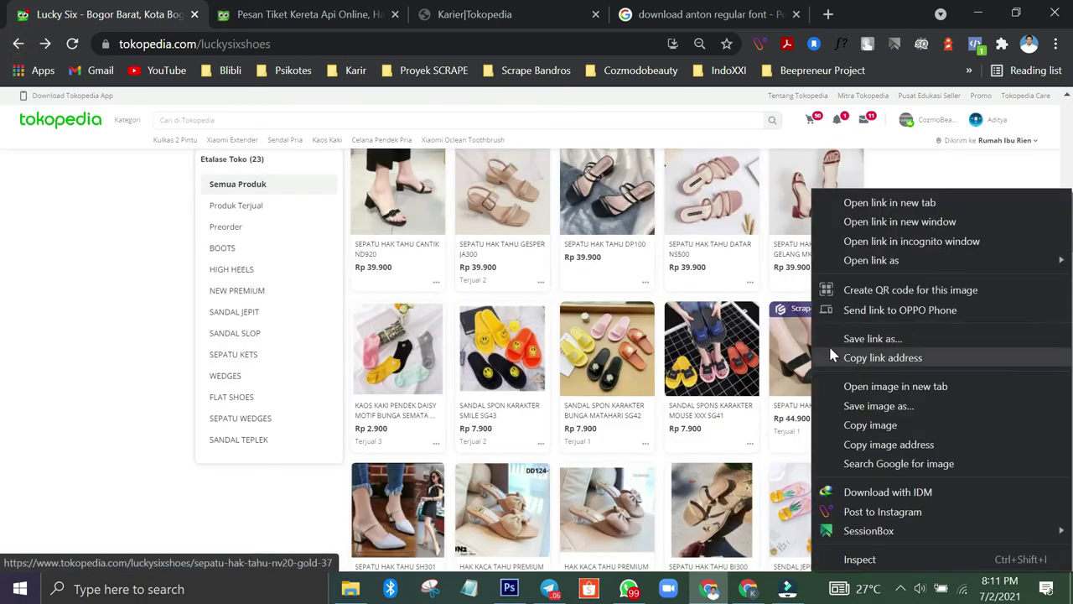
pyautogui.click(863, 385)
pyautogui.click(259, 15)
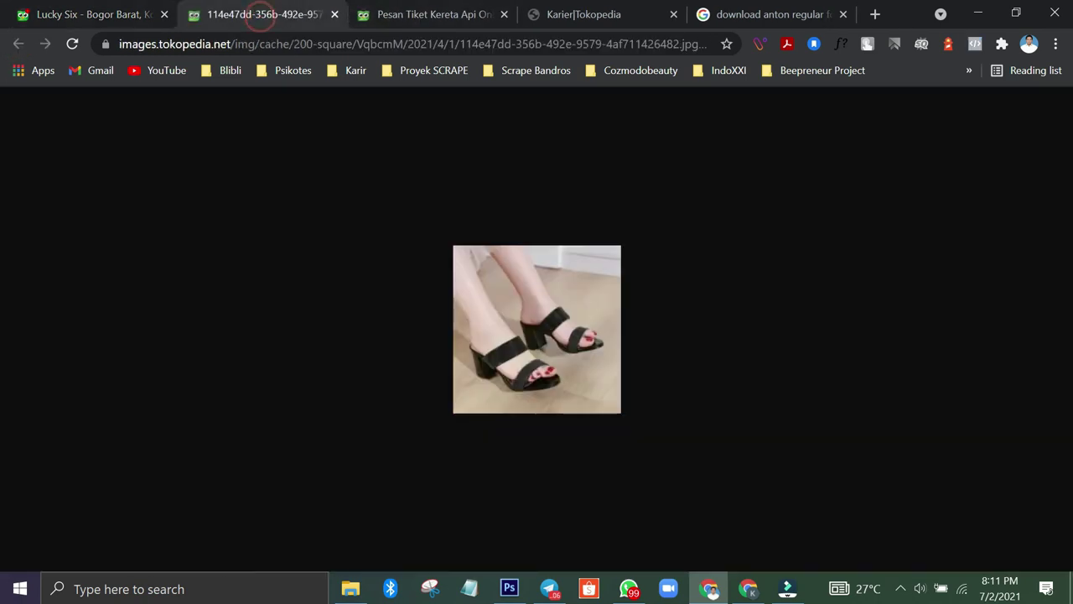
pyautogui.click(25, 14)
# Open the SEPATU HAK TAHU NV20 product page, enlarge its main photo and open that image in a new tab
pyautogui.click(792, 362)
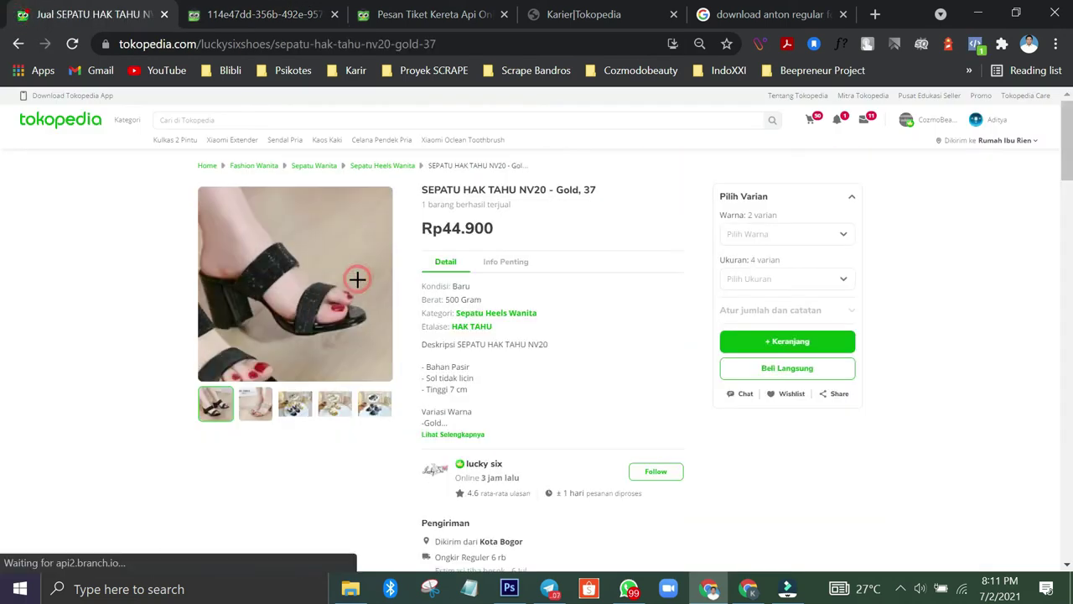
pyautogui.click(330, 289)
pyautogui.rightClick(402, 303)
pyautogui.click(438, 315)
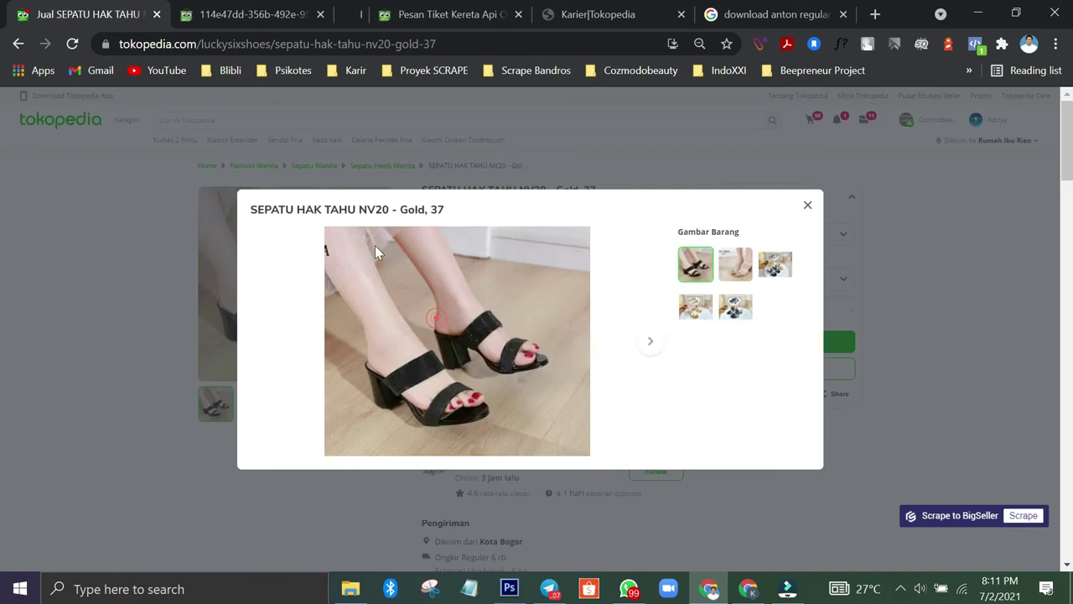
# Save the enlarged sandal photo as a JPEG in the Downloads folder
pyautogui.click(366, 9)
pyautogui.rightClick(605, 218)
pyautogui.click(640, 245)
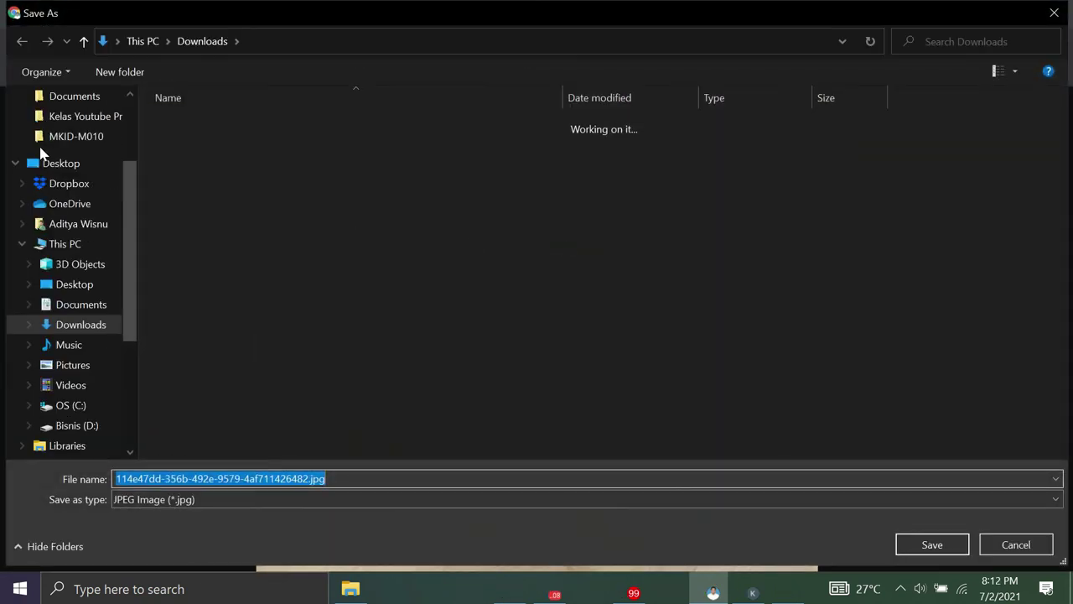
pyautogui.click(932, 545)
# Reuse the font search tab to search Google for "remove bg" and open the remove.bg site
pyautogui.click(810, 13)
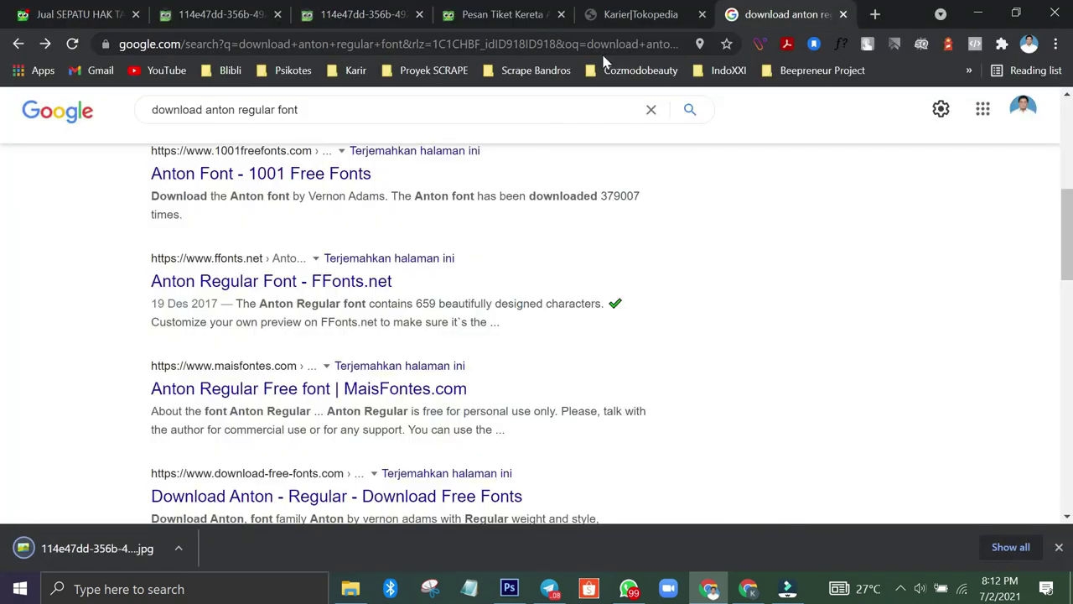
pyautogui.click(597, 44)
pyautogui.write('remo')
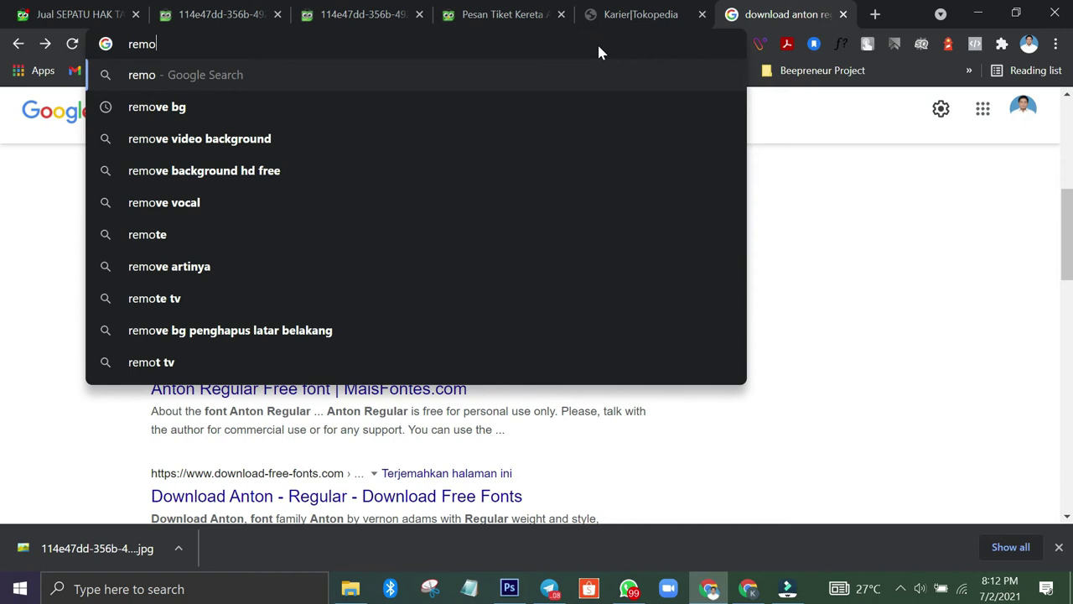
pyautogui.write('ve bg')
pyautogui.press('Return')
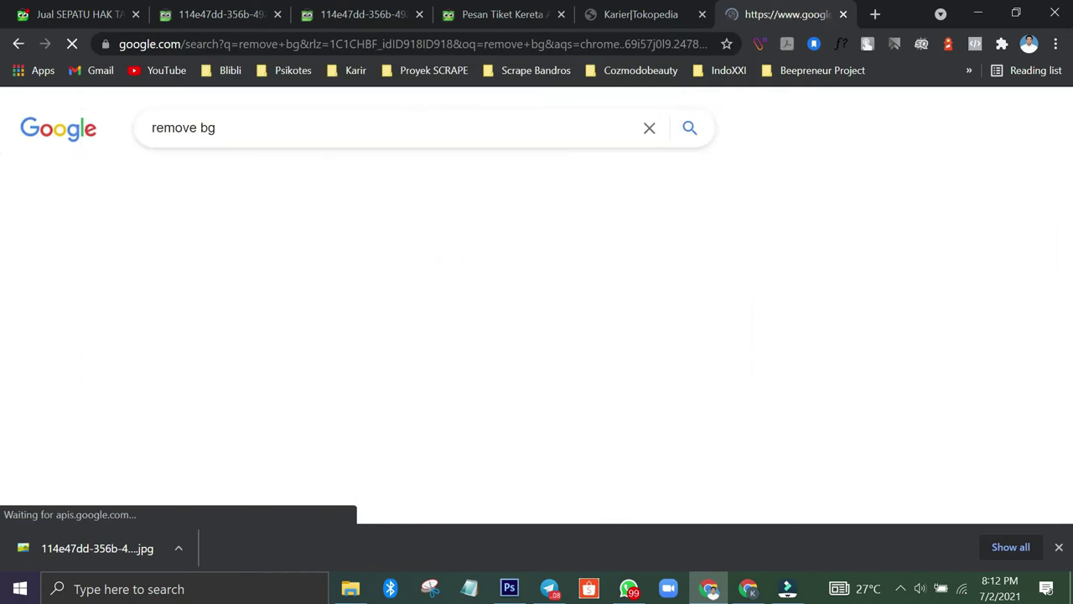
pyautogui.click(340, 279)
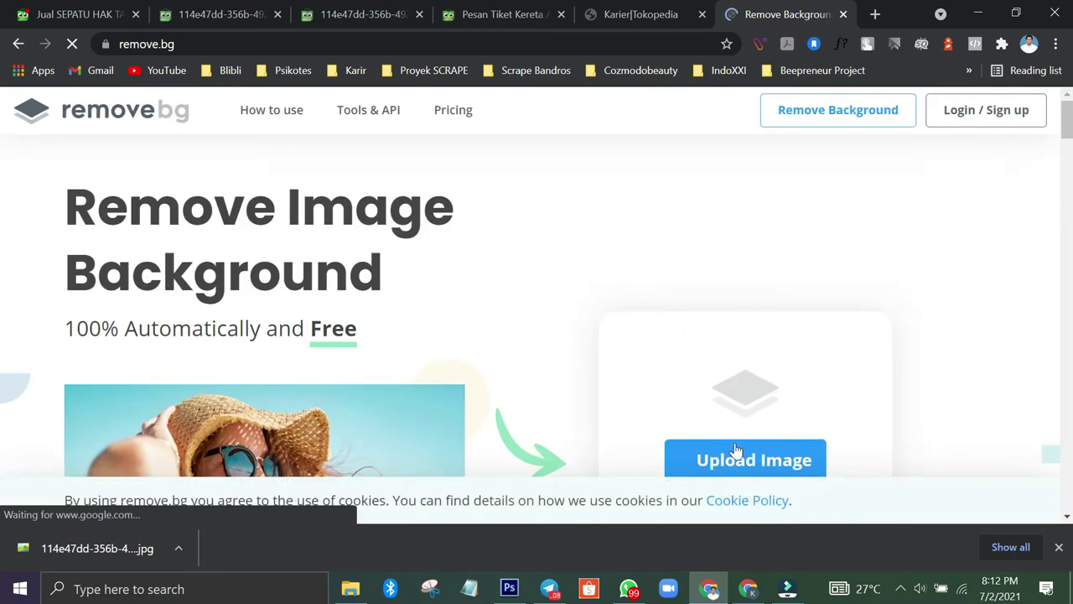
# Upload 114e47dd-356b-492e-9579-4af711426482.jpg from the Downloads folder for background removal
pyautogui.click(1059, 547)
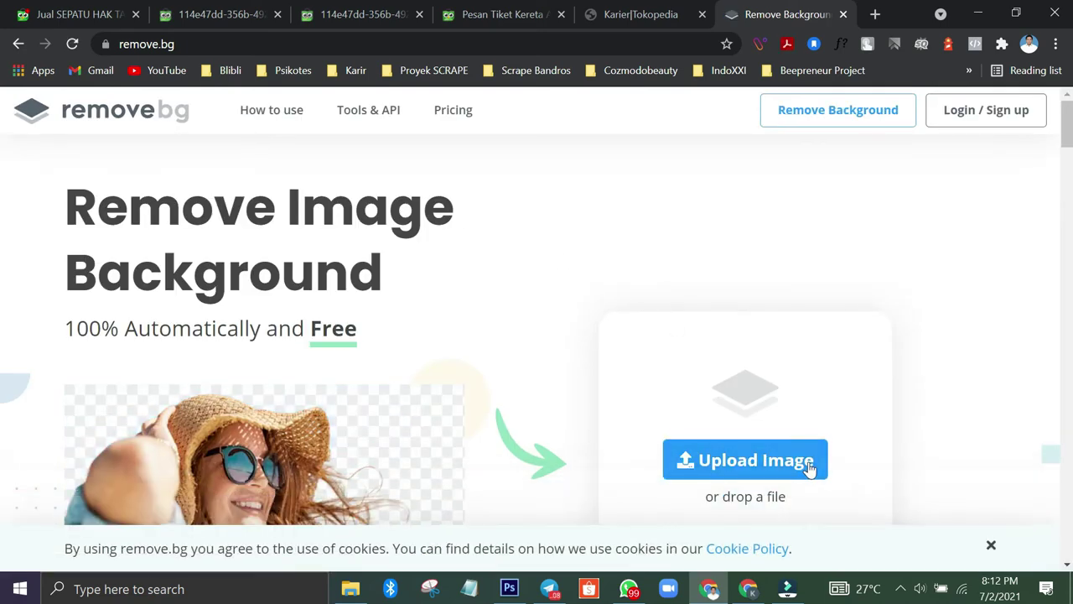
pyautogui.click(810, 464)
pyautogui.click(533, 507)
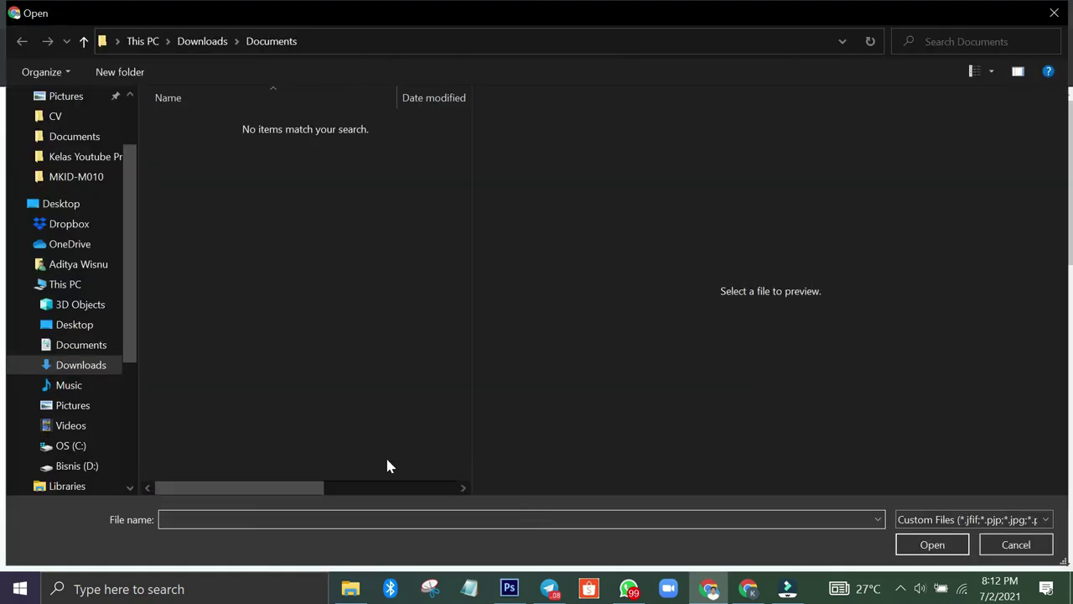
pyautogui.scroll(2, 88, 139)
pyautogui.click(84, 142)
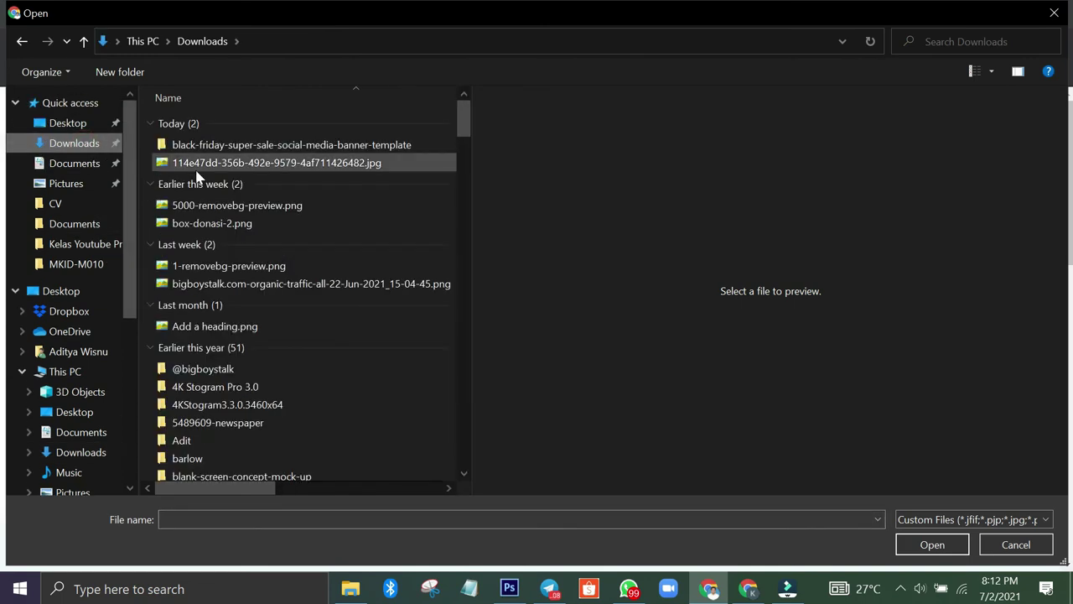
pyautogui.click(240, 217)
pyautogui.doubleClick(240, 218)
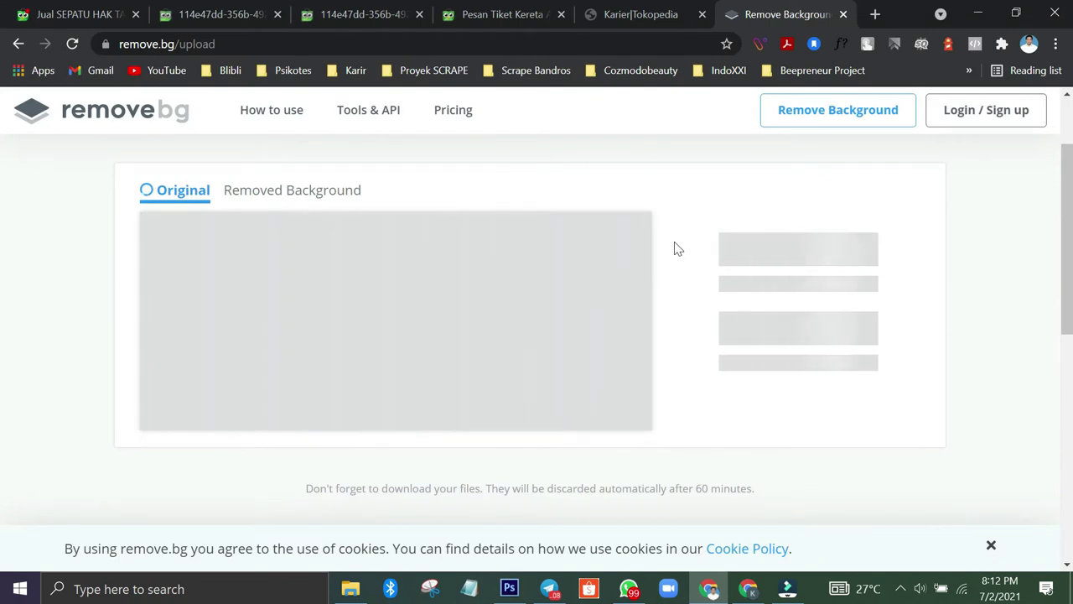
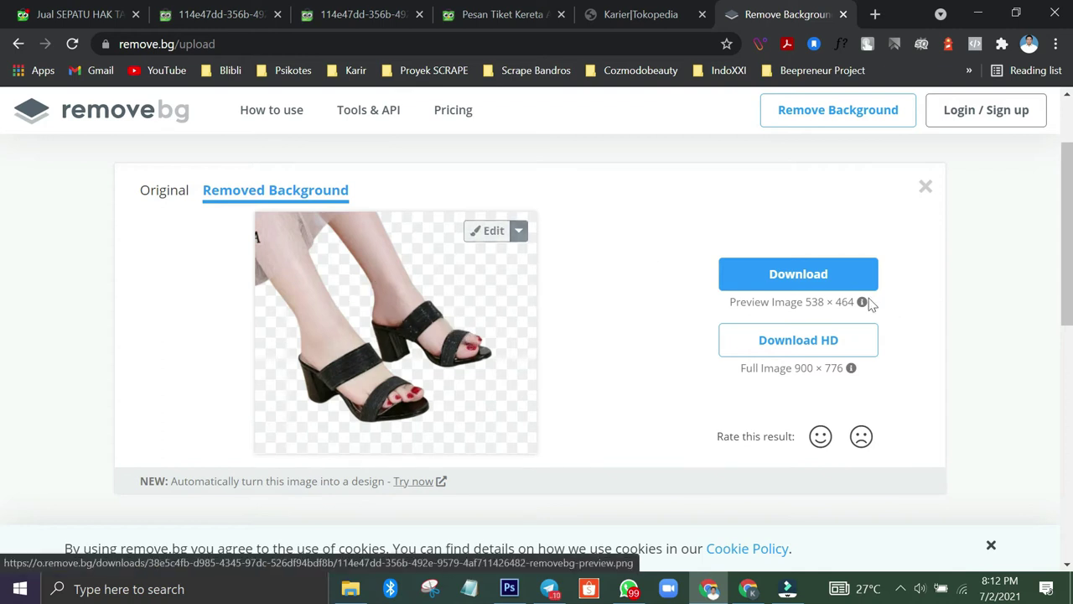
# Download the preview-size image with the background removed and show the PNG in its folder
pyautogui.click(801, 281)
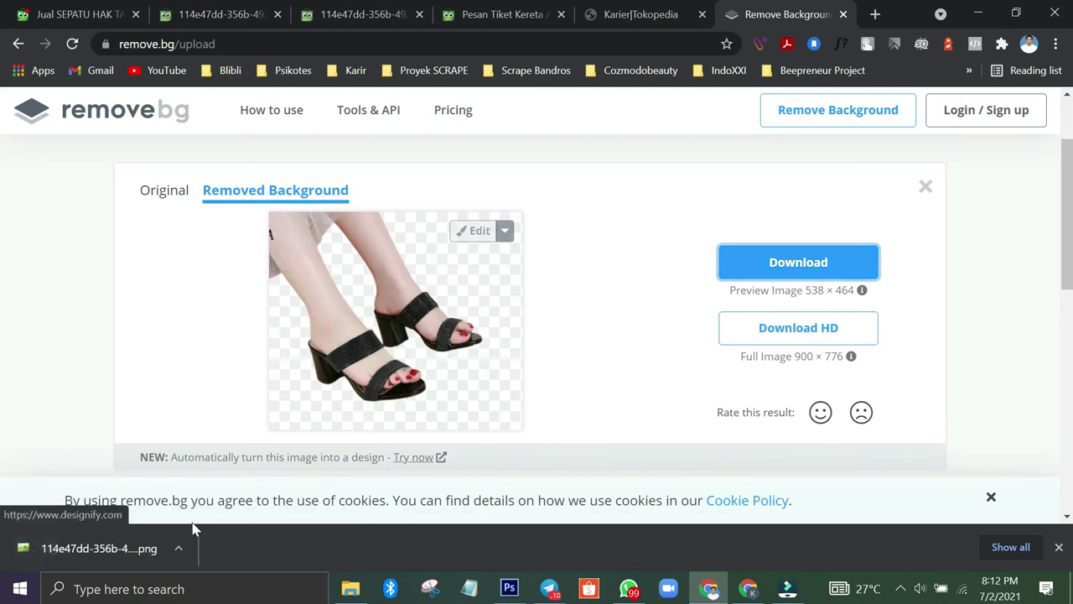
pyautogui.click(991, 549)
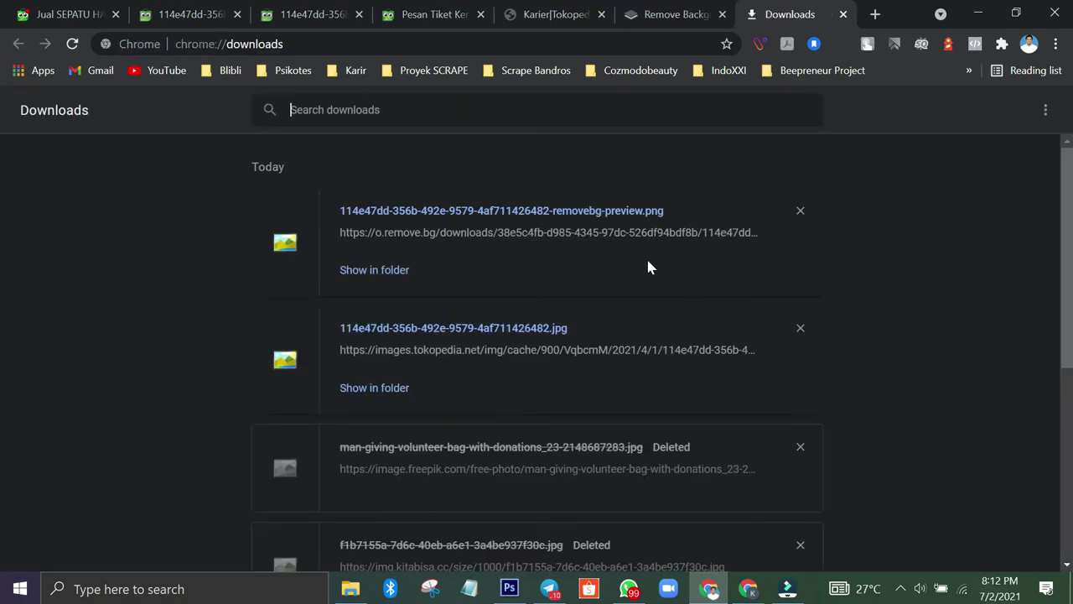
pyautogui.click(405, 273)
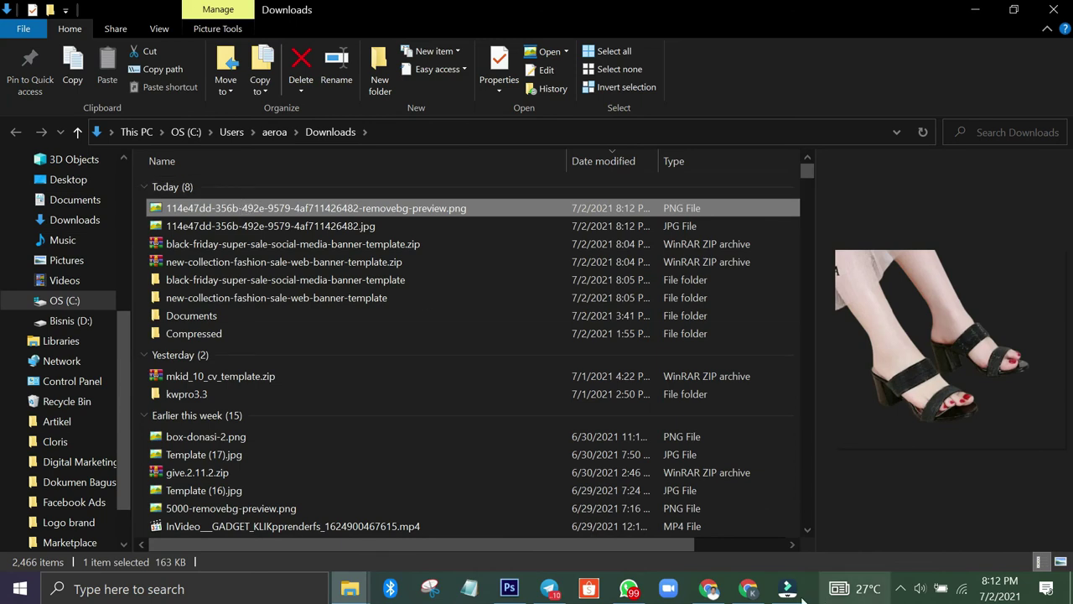
# Switch to Photoshop, place the downloaded removebg-preview PNG into the Contoh document and move it below the headline text
pyautogui.click(509, 588)
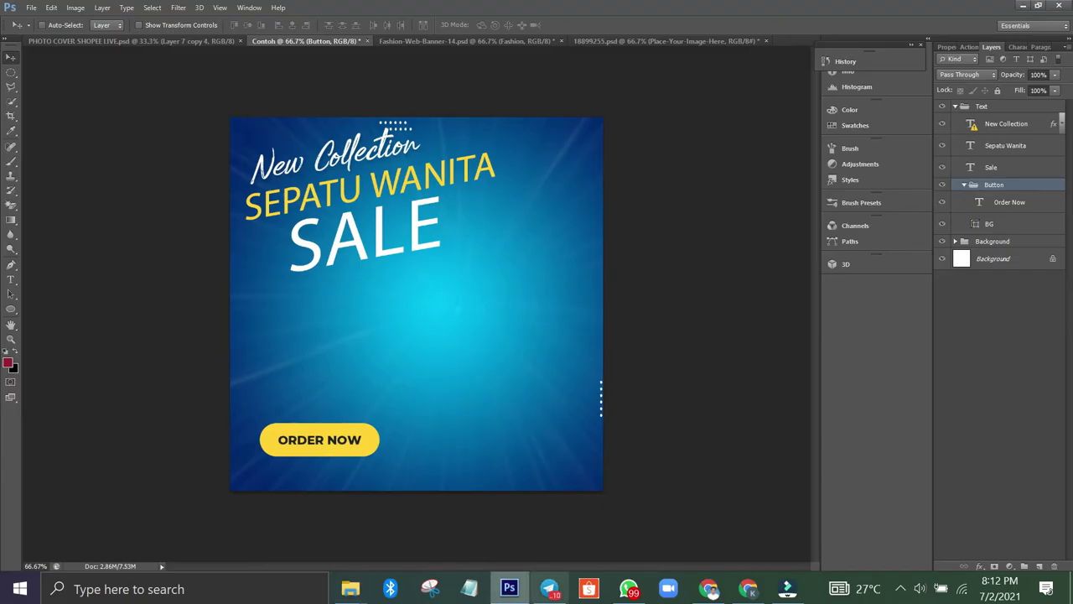
pyautogui.click(31, 7)
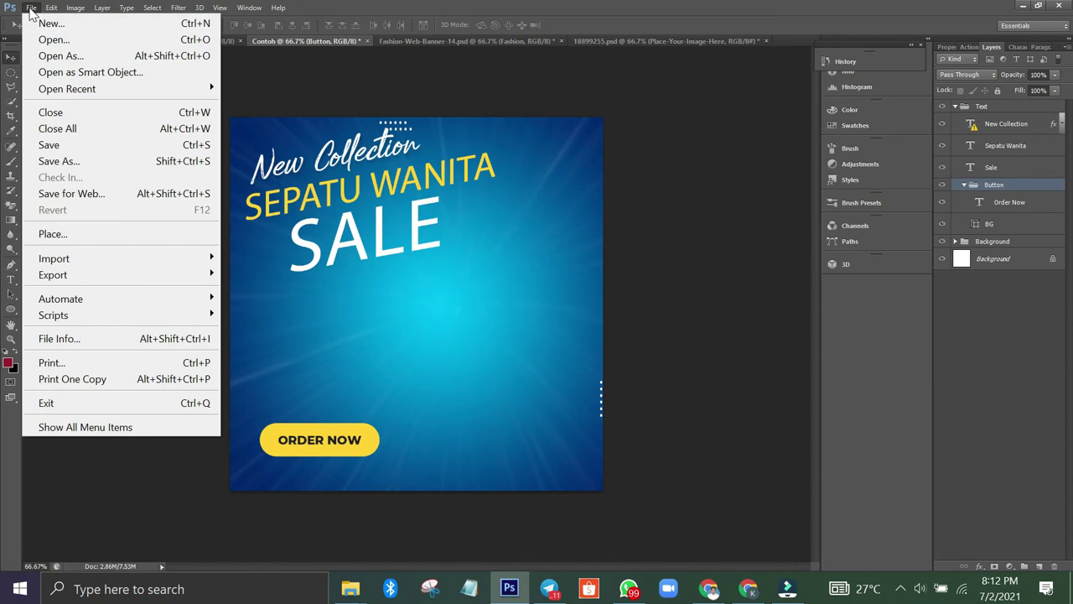
pyautogui.click(109, 236)
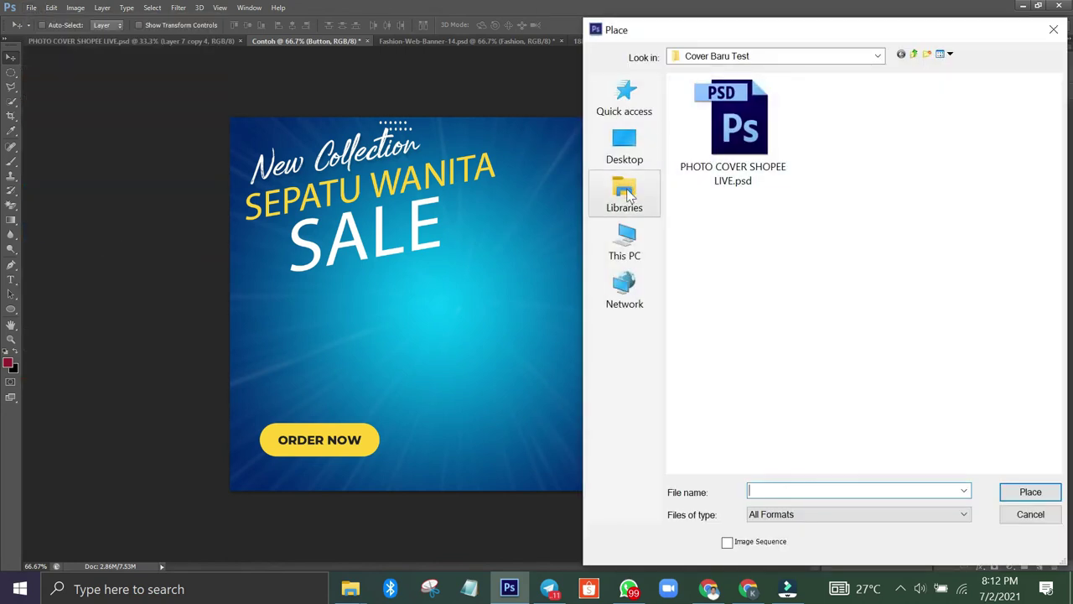
pyautogui.click(646, 237)
pyautogui.doubleClick(760, 268)
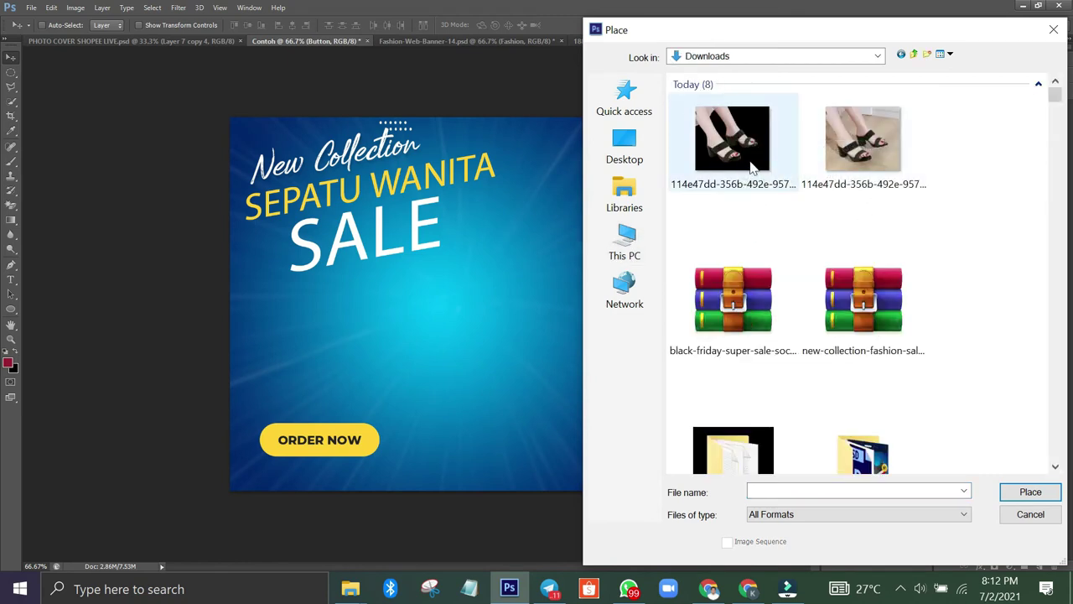
pyautogui.doubleClick(749, 163)
pyautogui.moveTo(414, 308); pyautogui.dragTo(471, 357)
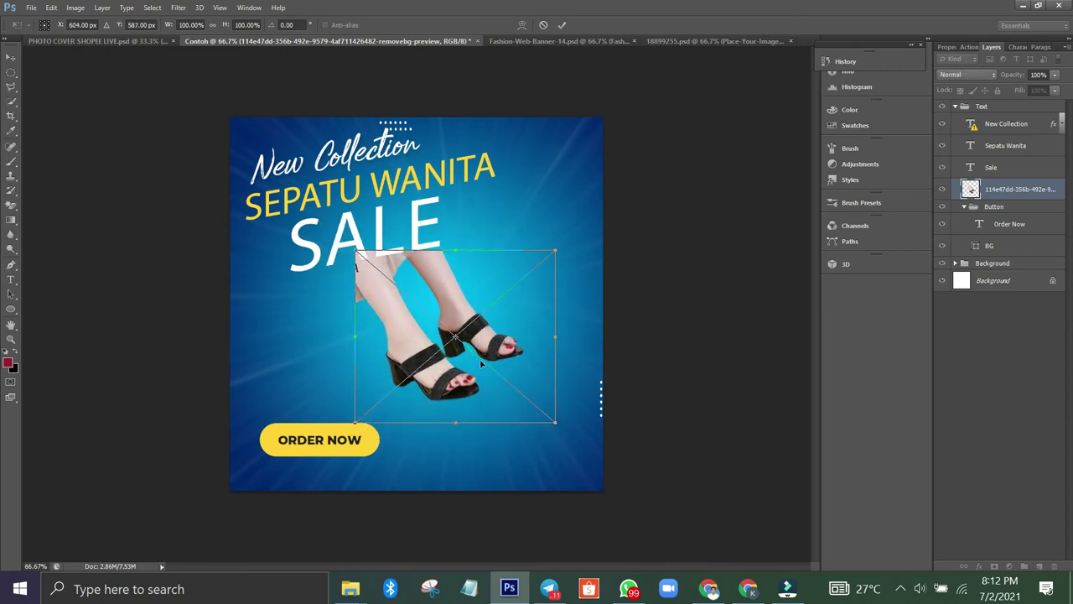
# Try flipping the placed sandal photo vertically and other orientations, restoring its original orientation
pyautogui.rightClick(526, 339)
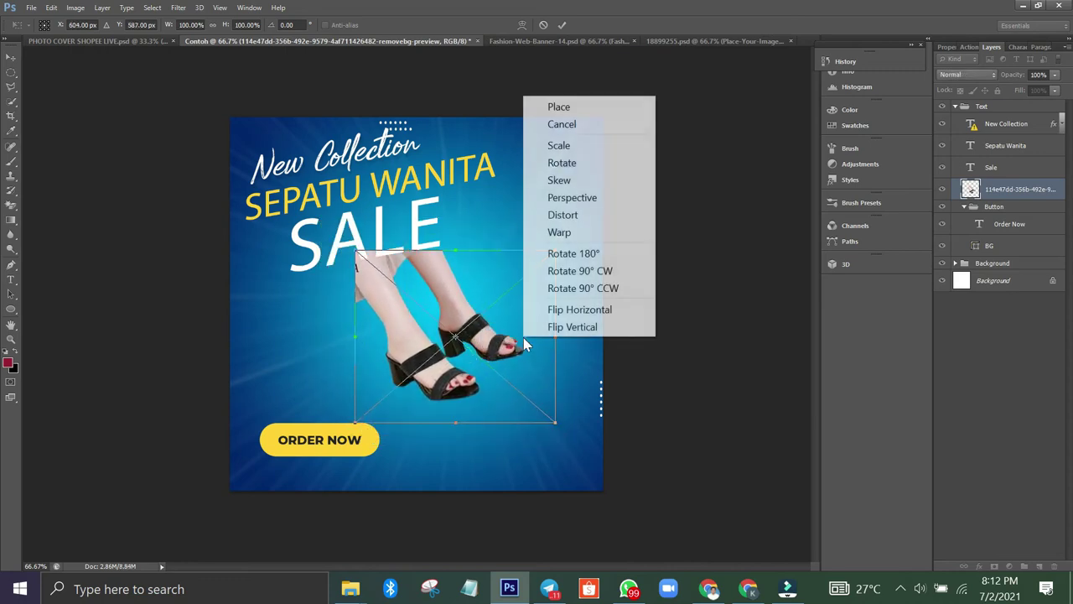
pyautogui.click(586, 328)
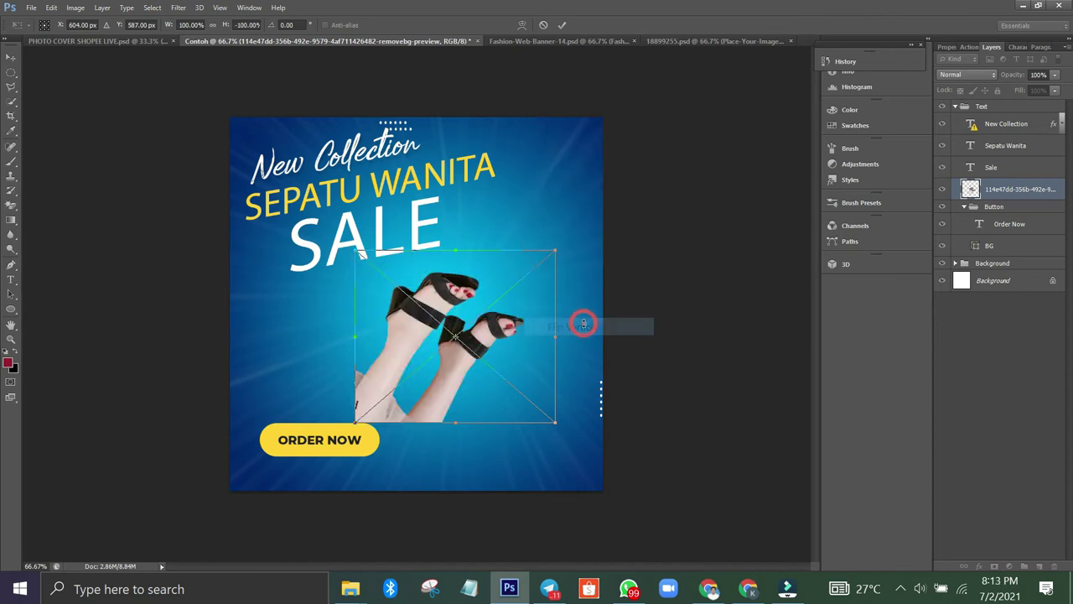
pyautogui.rightClick(512, 350)
pyautogui.click(542, 332)
pyautogui.rightClick(472, 339)
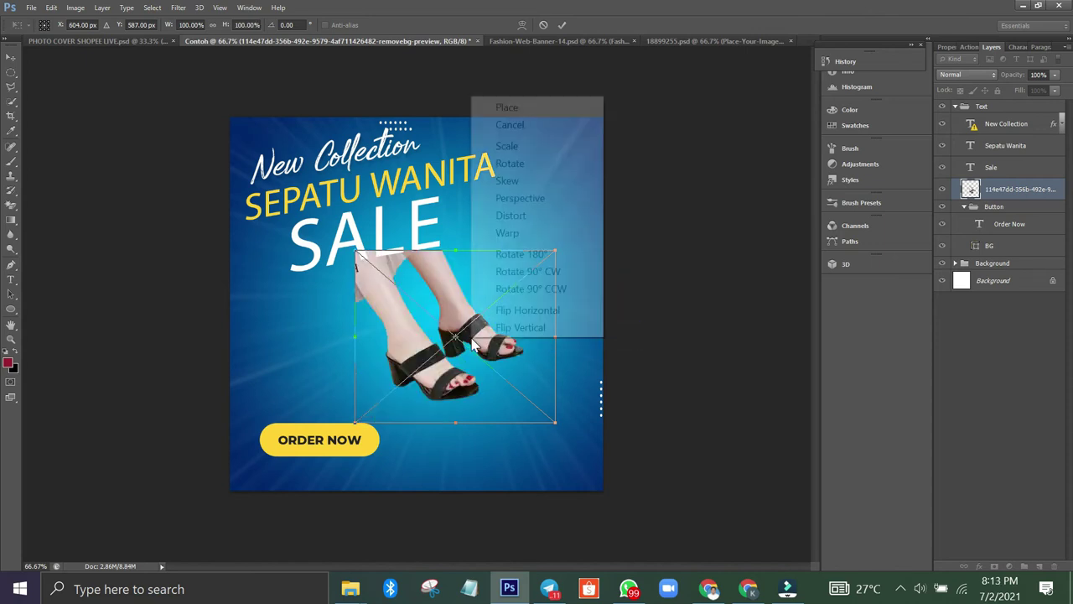
pyautogui.click(530, 262)
pyautogui.rightClick(506, 307)
pyautogui.click(564, 466)
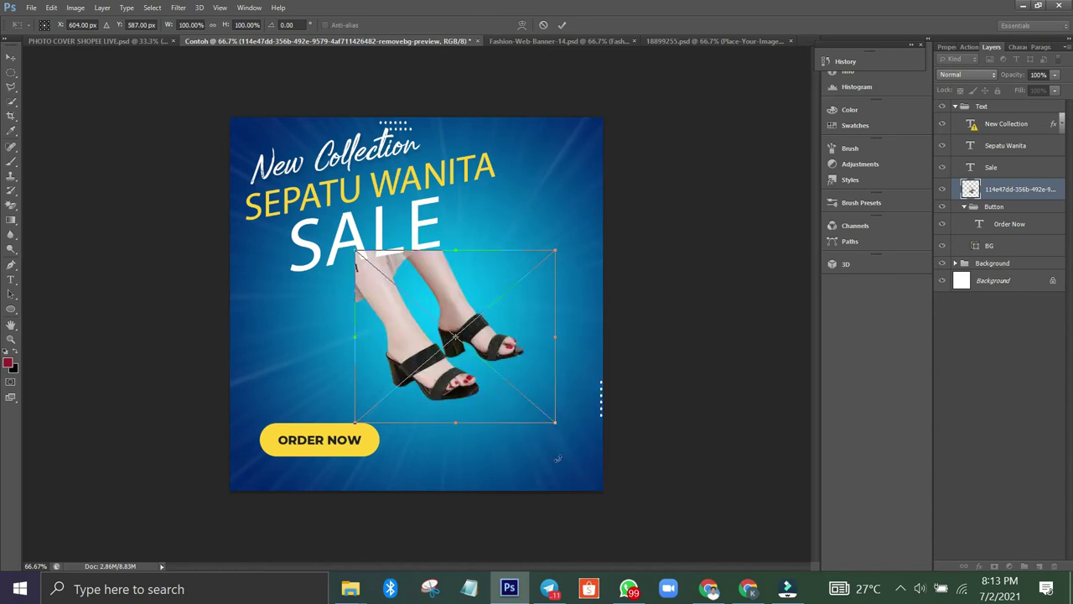
# Flip the placed sandal photo horizontally, commit the placement and nudge the photo slightly
pyautogui.rightClick(457, 300)
pyautogui.click(547, 513)
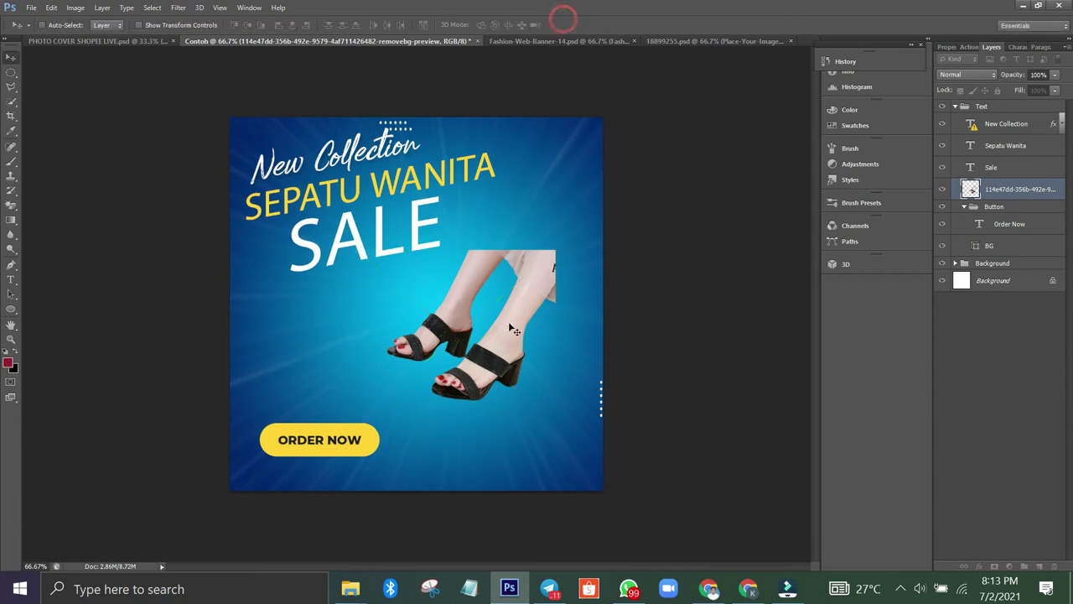
pyautogui.moveTo(508, 321); pyautogui.dragTo(501, 318)
# Enlarge the sandal photo to about 131% and position it in the right half of the canvas, slightly below the headline
pyautogui.moveTo(549, 246); pyautogui.dragTo(632, 175)
pyautogui.moveTo(575, 270); pyautogui.dragTo(530, 294)
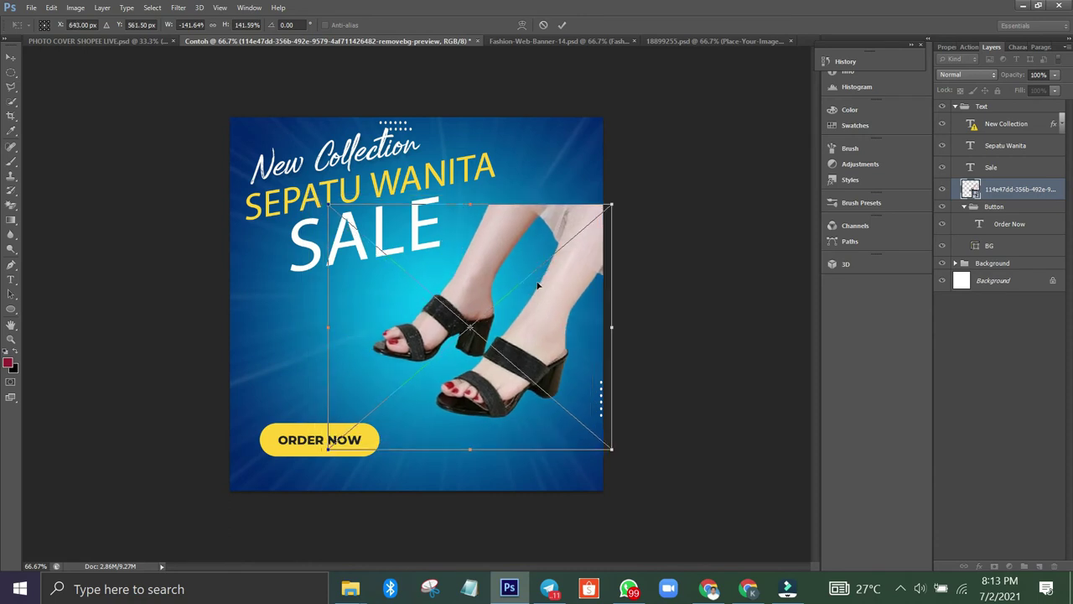
pyautogui.moveTo(622, 198); pyautogui.dragTo(671, 161)
pyautogui.moveTo(579, 257); pyautogui.dragTo(537, 253)
pyautogui.moveTo(613, 169); pyautogui.dragTo(571, 209)
pyautogui.moveTo(494, 289); pyautogui.dragTo(538, 264)
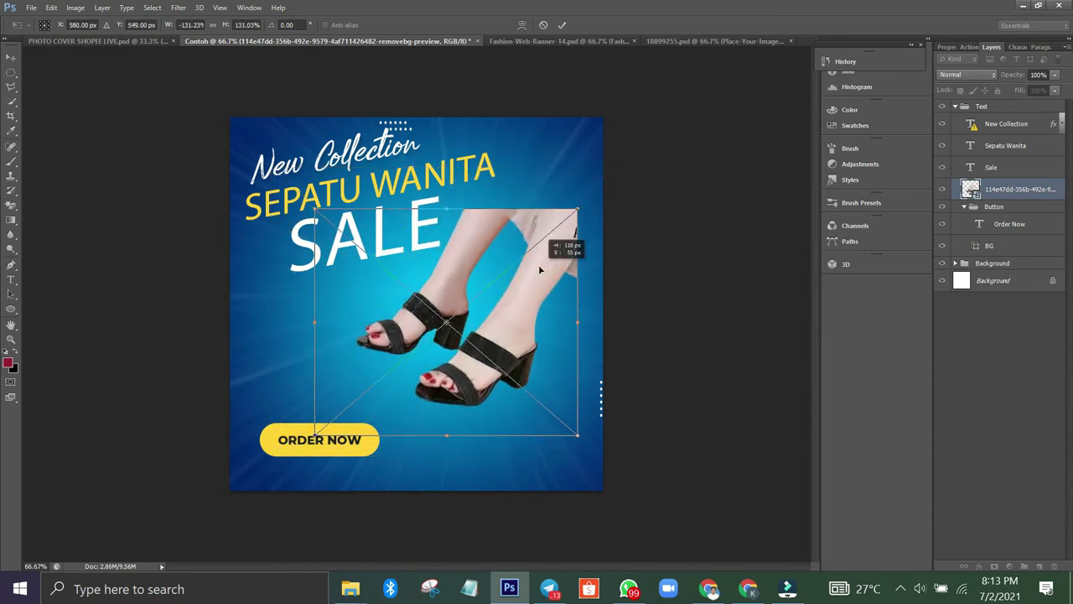
pyautogui.click(562, 25)
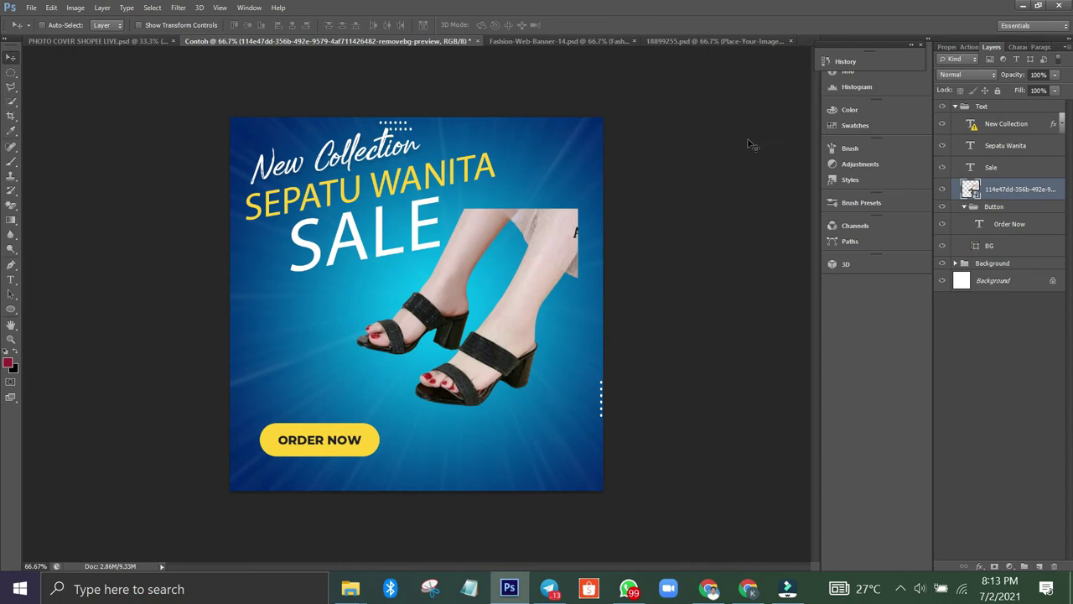
pyautogui.moveTo(533, 327); pyautogui.dragTo(533, 340)
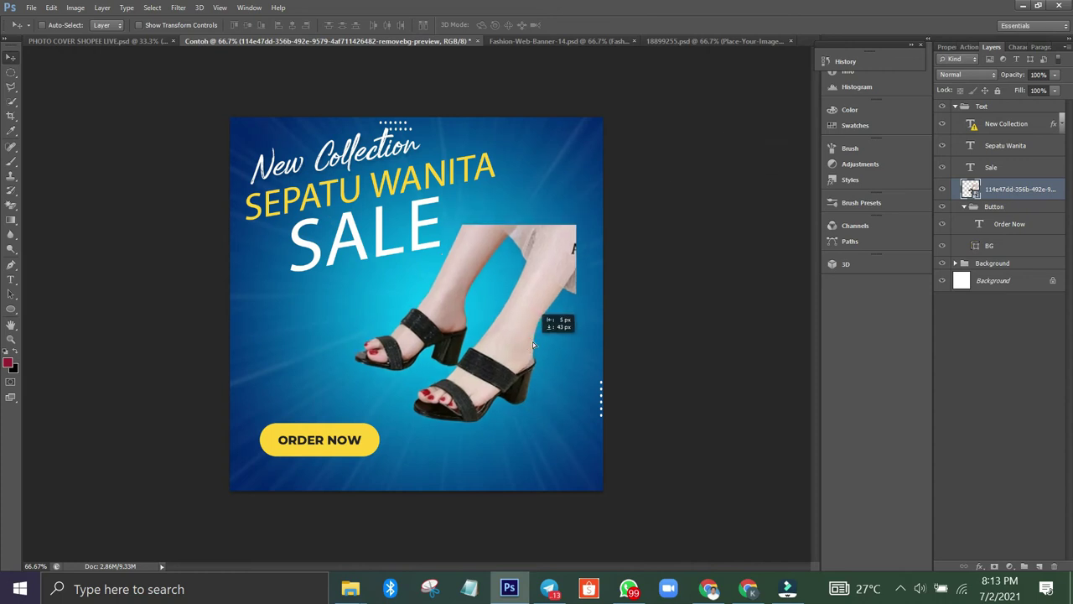
# Switch to Chrome, examine the alternative sandal photos in the Tokopedia listing's gallery and return to Photoshop
pyautogui.click(709, 588)
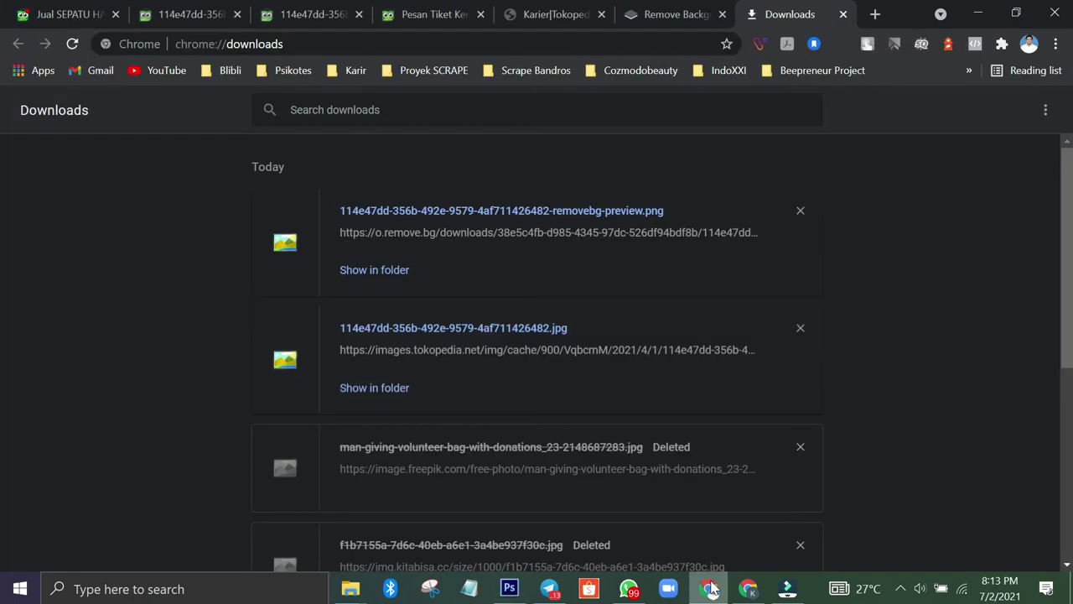
pyautogui.click(173, 12)
pyautogui.click(3, 7)
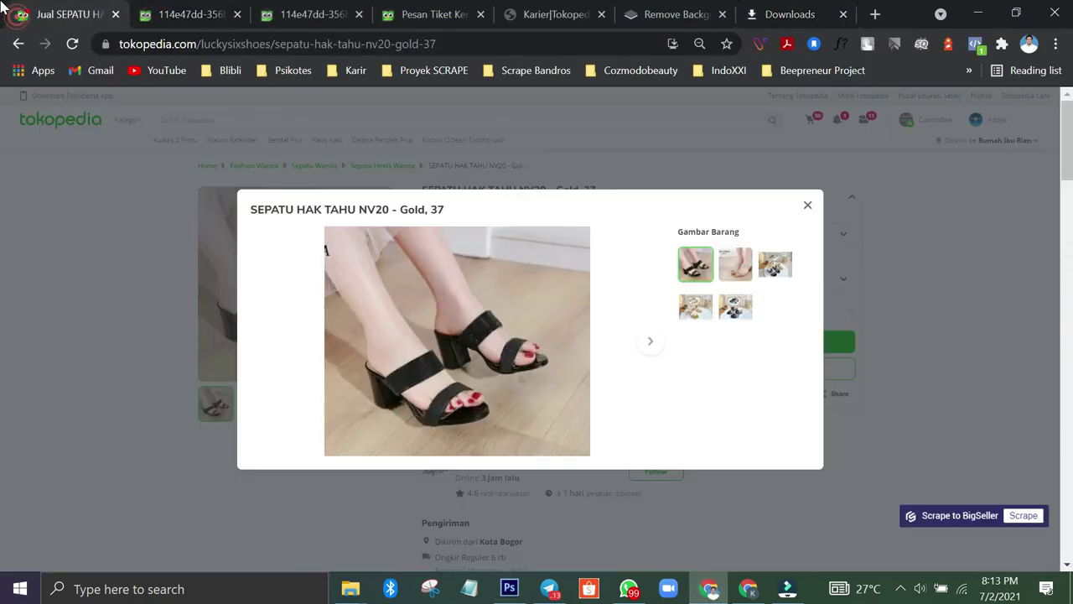
pyautogui.click(741, 277)
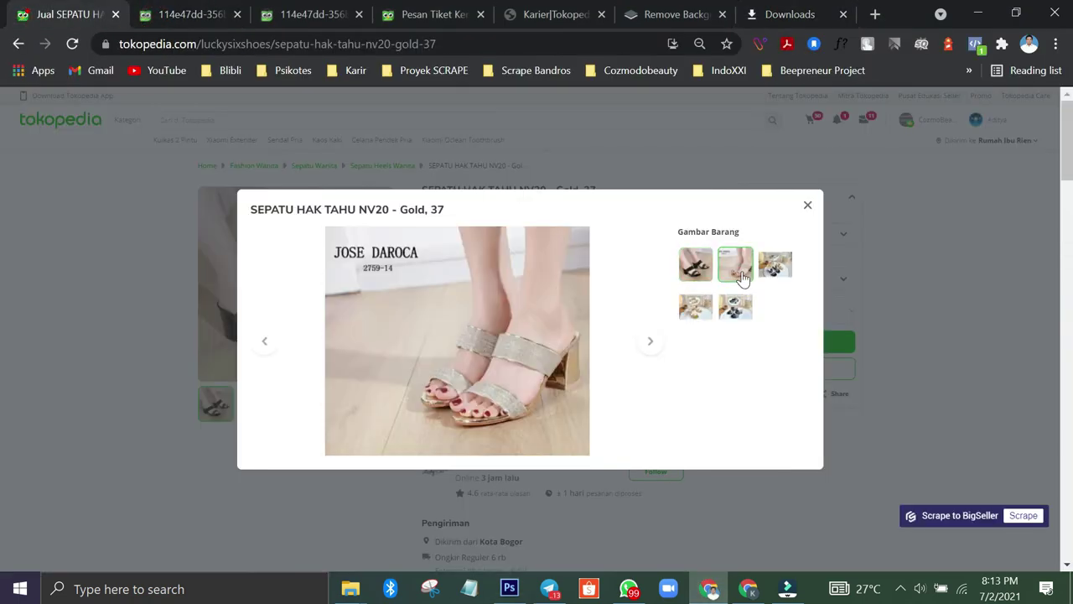
pyautogui.click(694, 273)
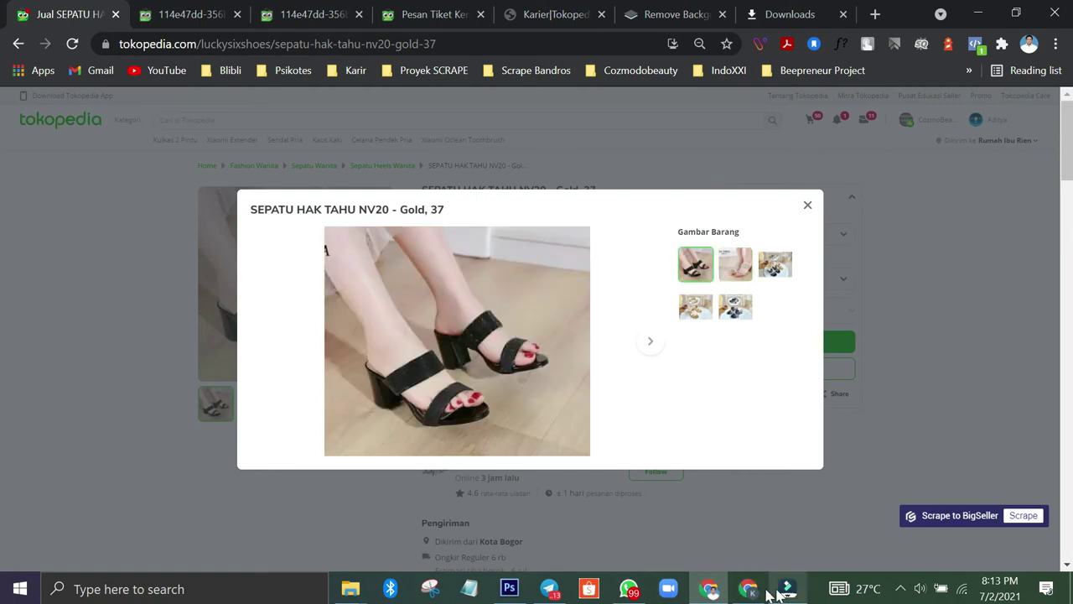
pyautogui.click(509, 589)
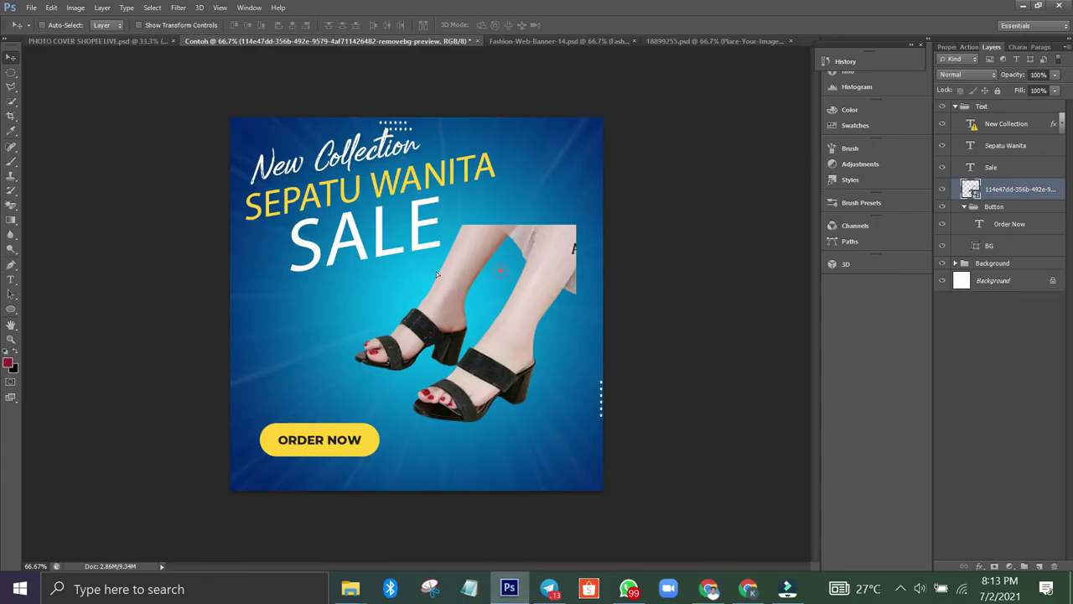
pyautogui.moveTo(435, 271); pyautogui.dragTo(377, 271)
pyautogui.rightClick(399, 285)
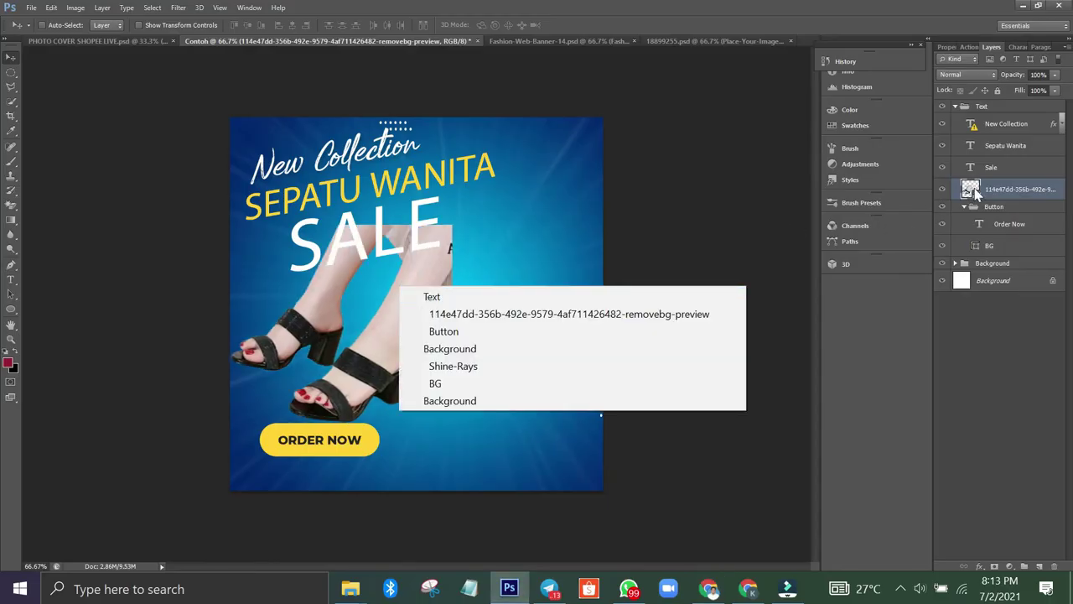
pyautogui.click(975, 192)
pyautogui.rightClick(989, 192)
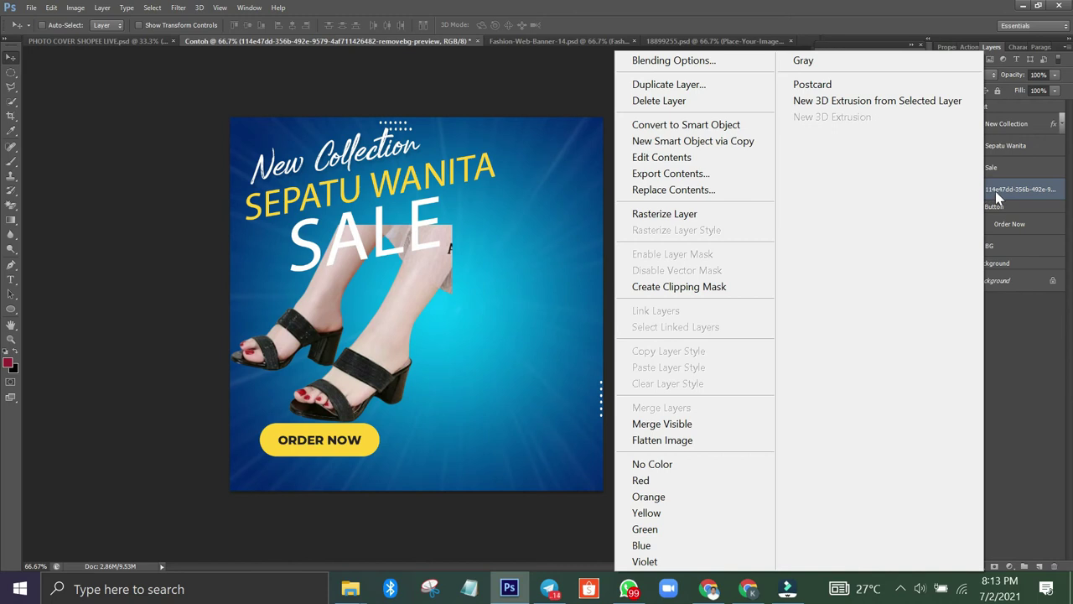
pyautogui.click(995, 191)
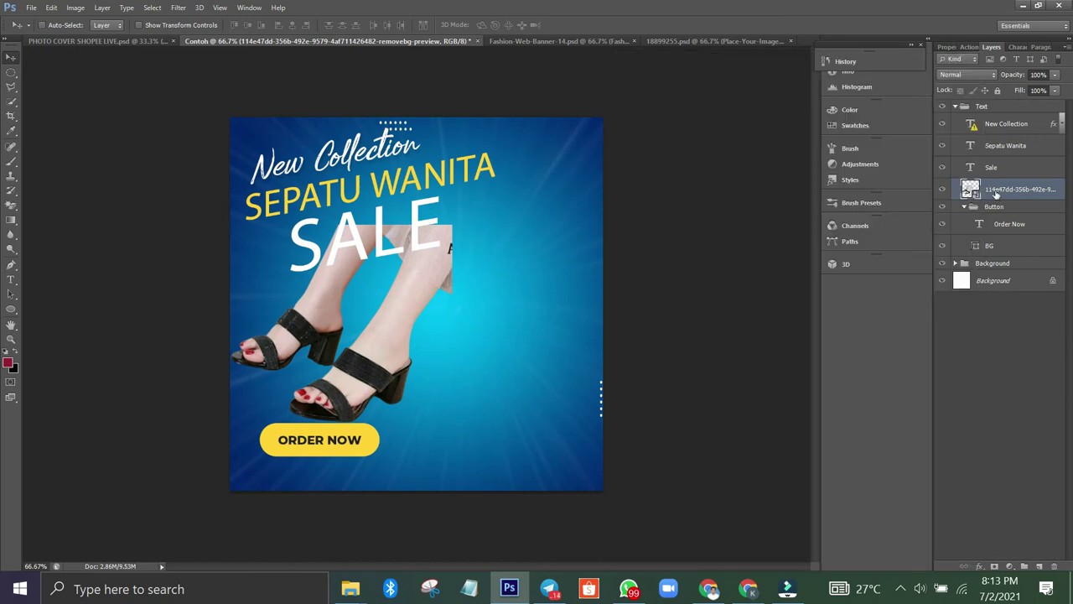
pyautogui.rightClick(408, 288)
pyautogui.click(942, 201)
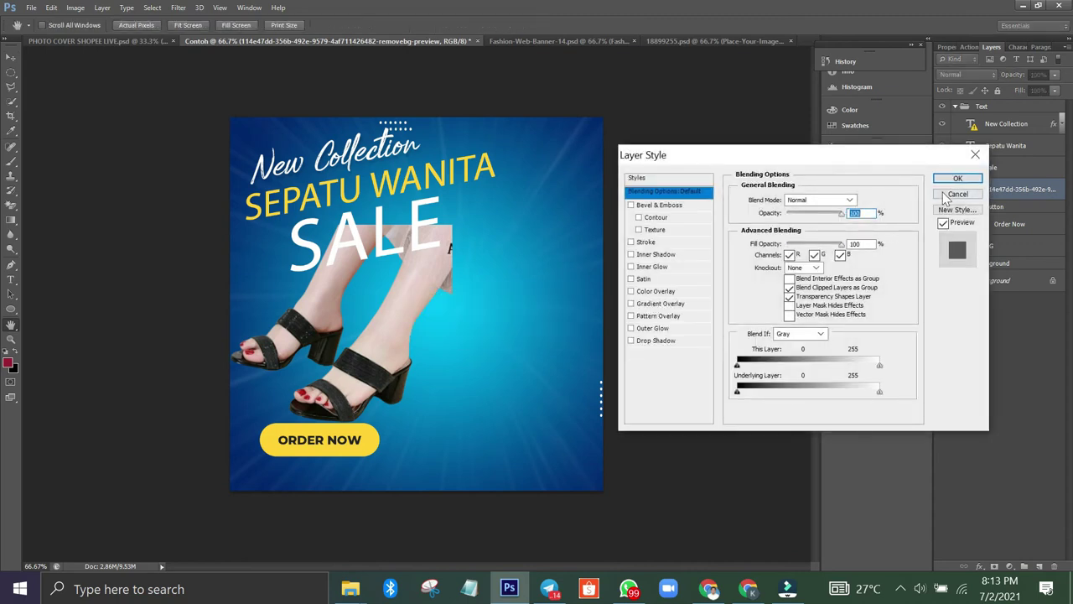
pyautogui.click(947, 196)
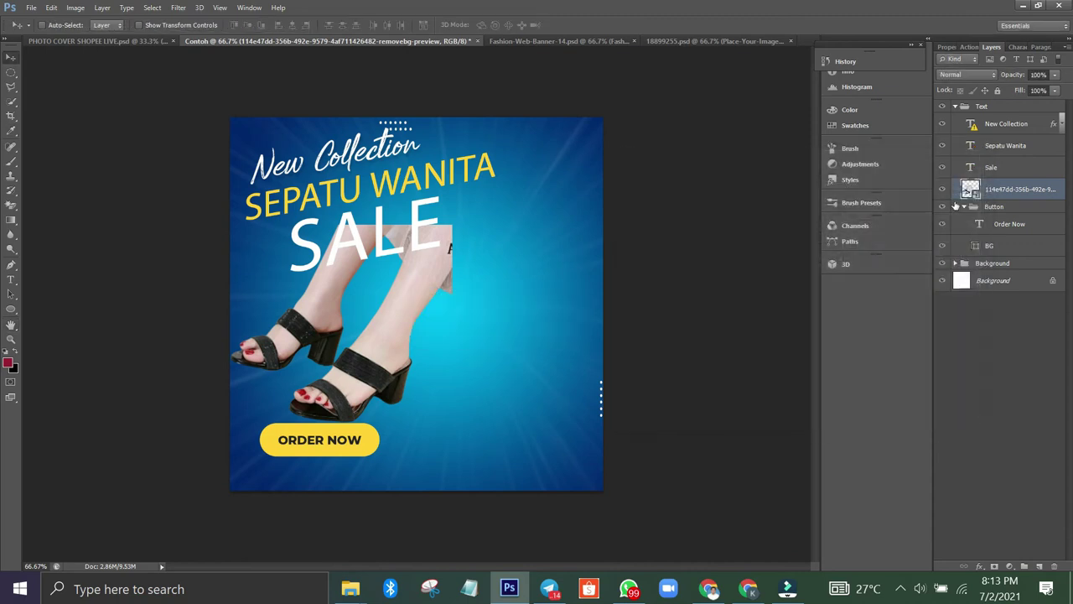
pyautogui.moveTo(388, 302); pyautogui.dragTo(425, 310)
pyautogui.rightClick(426, 311)
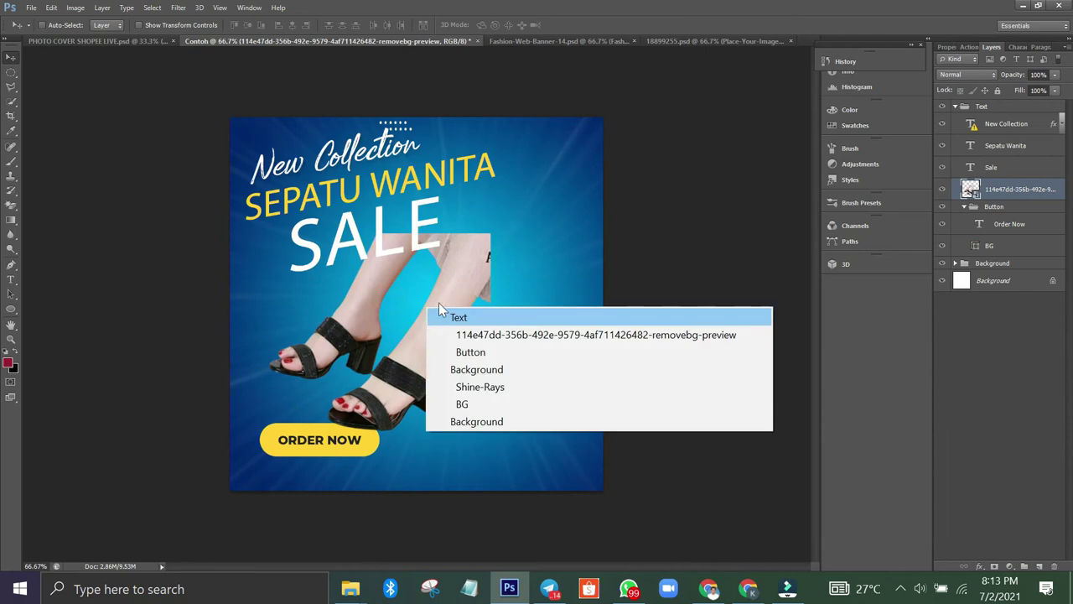
pyautogui.click(444, 295)
pyautogui.moveTo(459, 287); pyautogui.dragTo(505, 277)
# Try rotating the whole canvas by 180° and undo the rotation
pyautogui.click(77, 7)
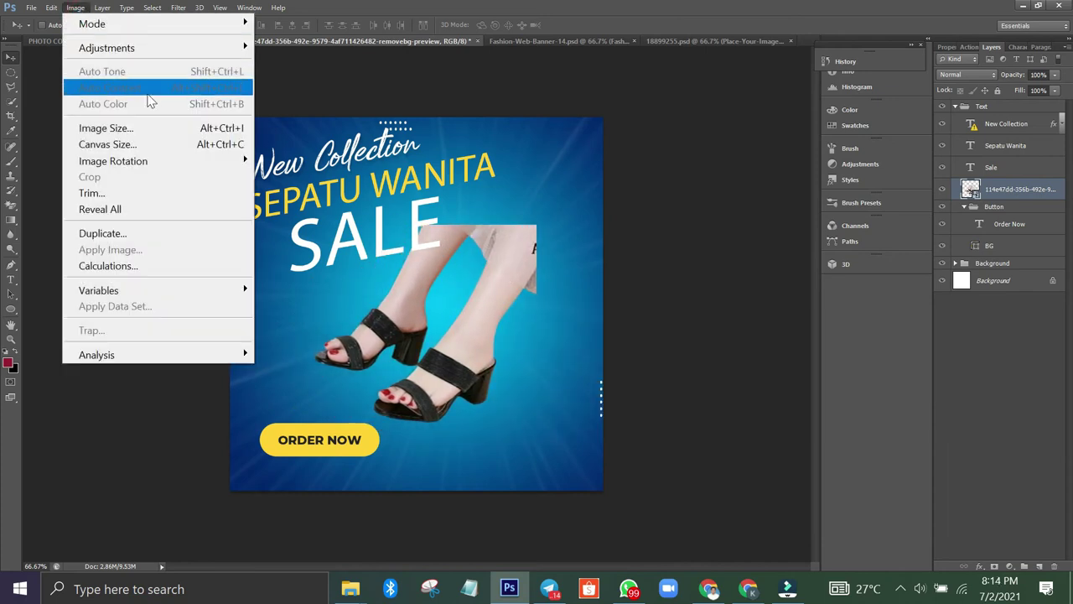
pyautogui.moveTo(179, 164)
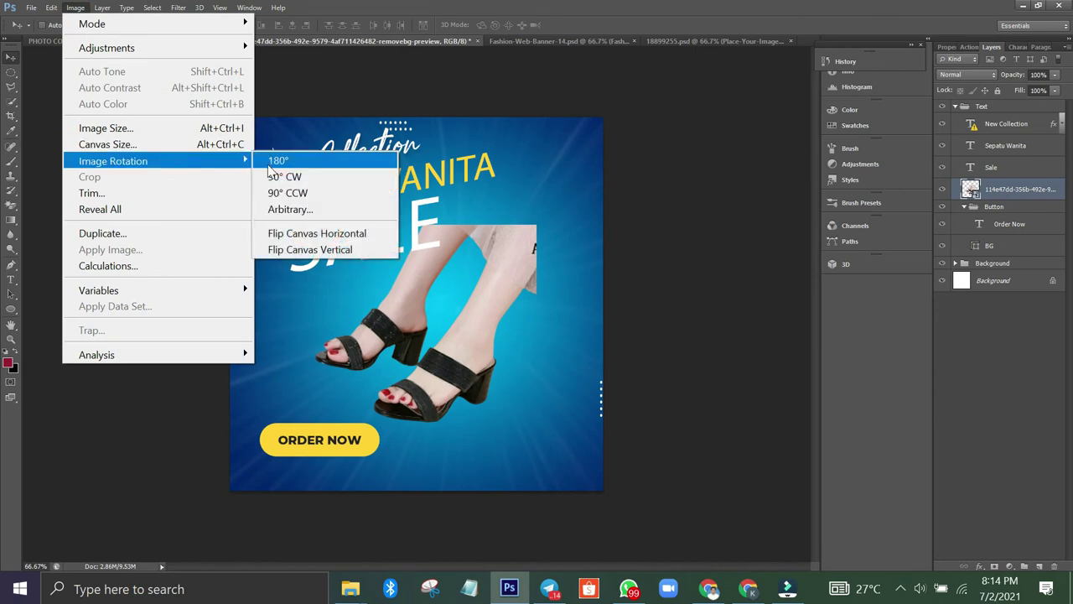
pyautogui.click(279, 161)
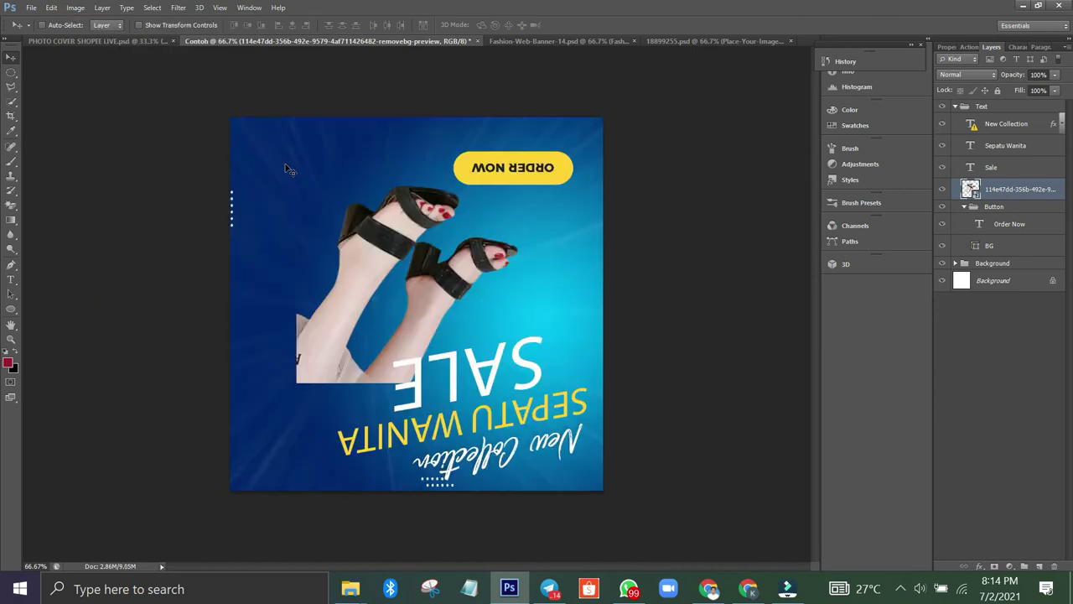
pyautogui.hotkey('ctrl', 'z')
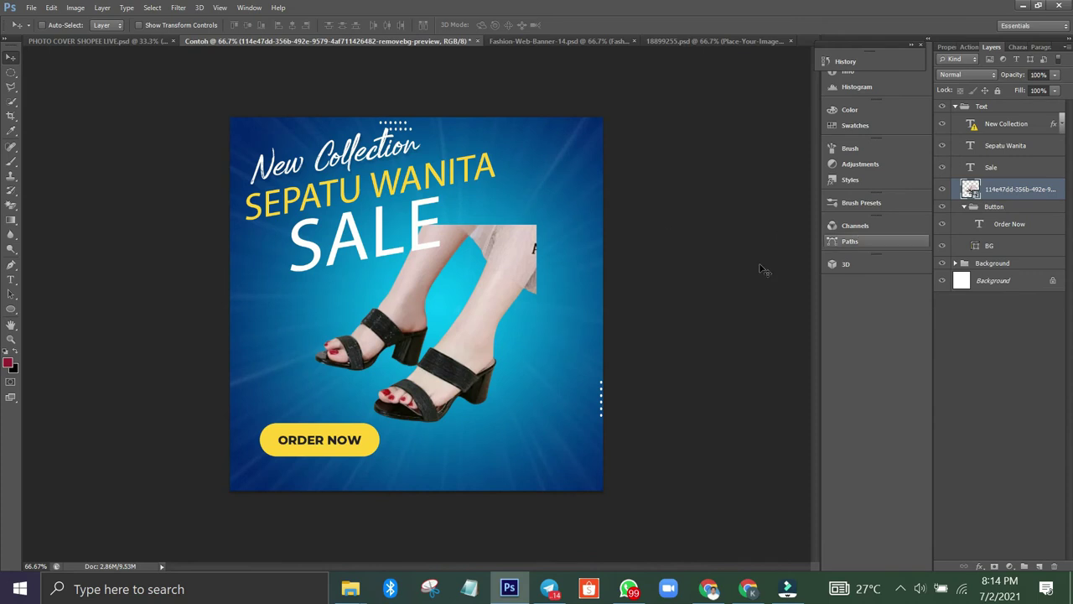
pyautogui.moveTo(481, 307)
pyautogui.mouseDown()
pyautogui.moveTo(506, 285)
pyautogui.moveTo(611, 257)
pyautogui.moveTo(490, 288)
pyautogui.mouseUp()
pyautogui.rightClick(485, 282)
pyautogui.press('Escape')
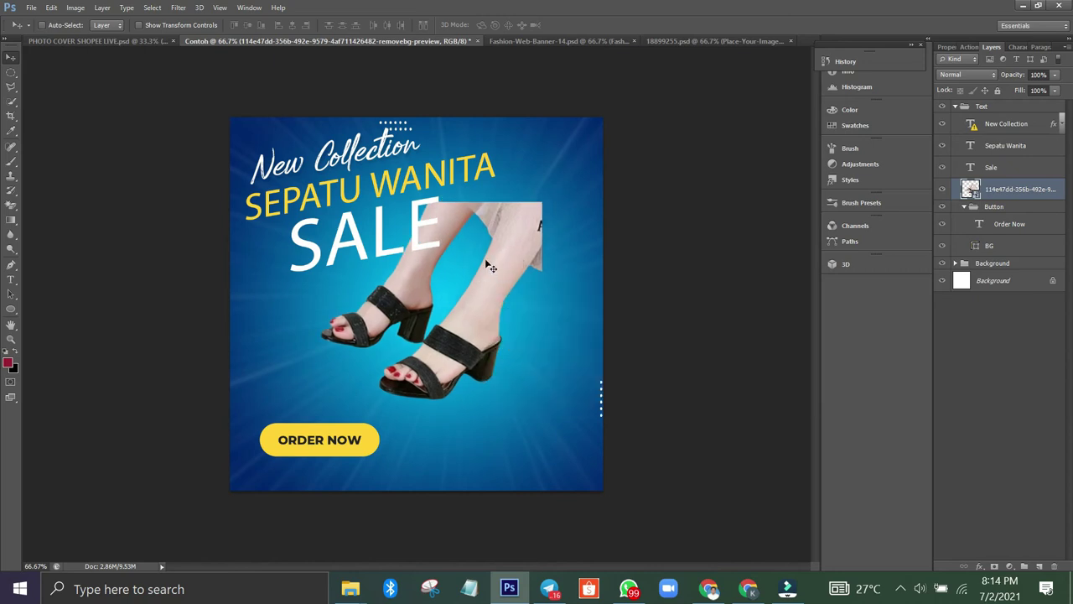
pyautogui.click(102, 7)
pyautogui.moveTo(76, 8)
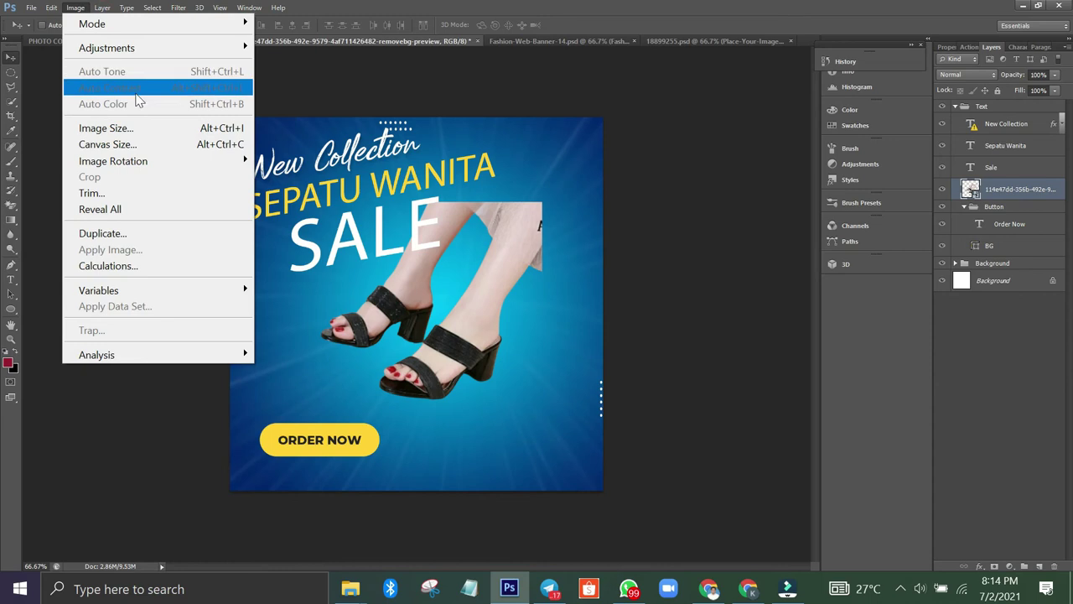
pyautogui.moveTo(157, 167)
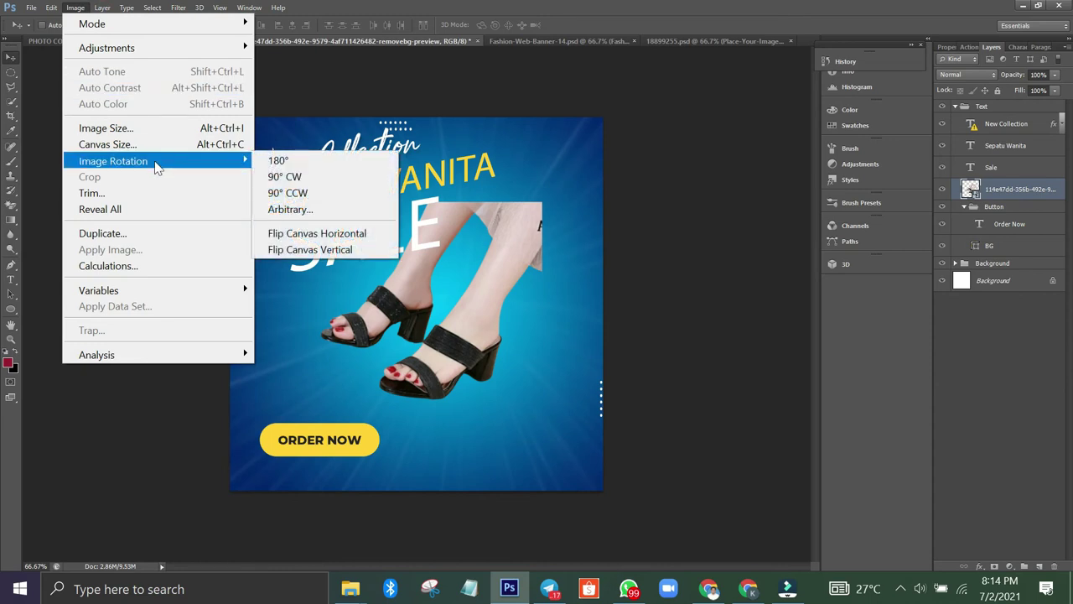
pyautogui.click(382, 202)
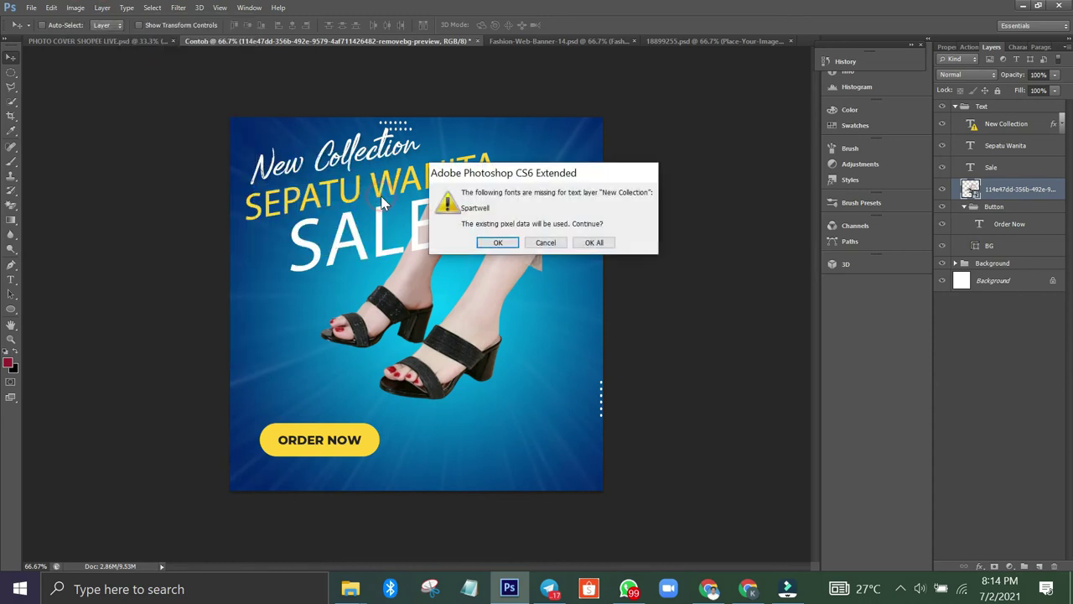
pyautogui.click(547, 243)
pyautogui.click(475, 296)
# Move the sandal photo toward the canvas's right side, enlarge it to about 145% and commit the transformation
pyautogui.moveTo(436, 309); pyautogui.dragTo(526, 298)
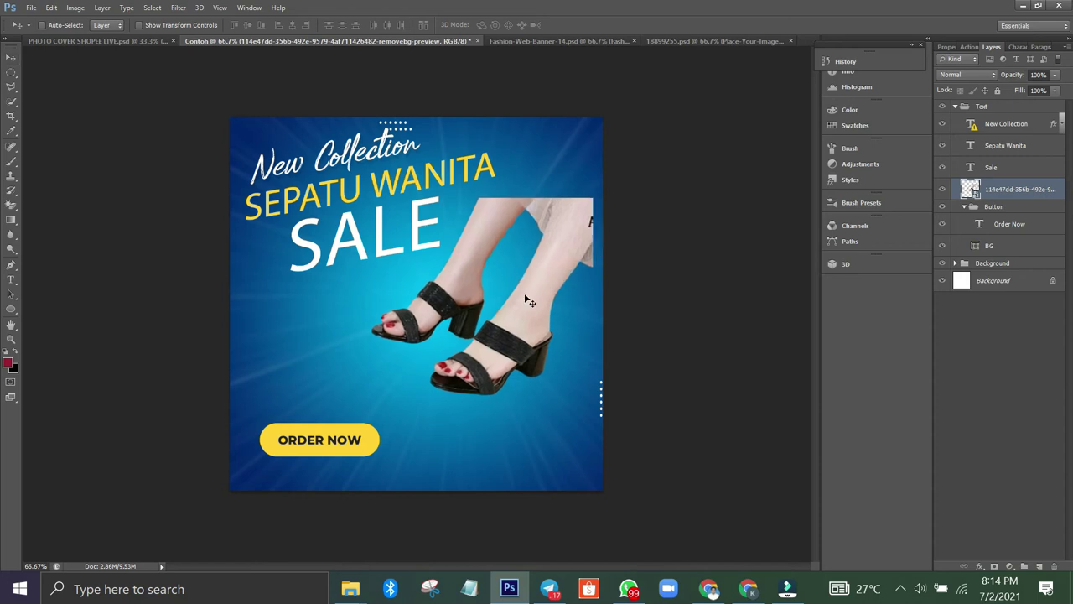
pyautogui.hotkey('ctrl', 't')
pyautogui.moveTo(593, 200); pyautogui.dragTo(617, 177)
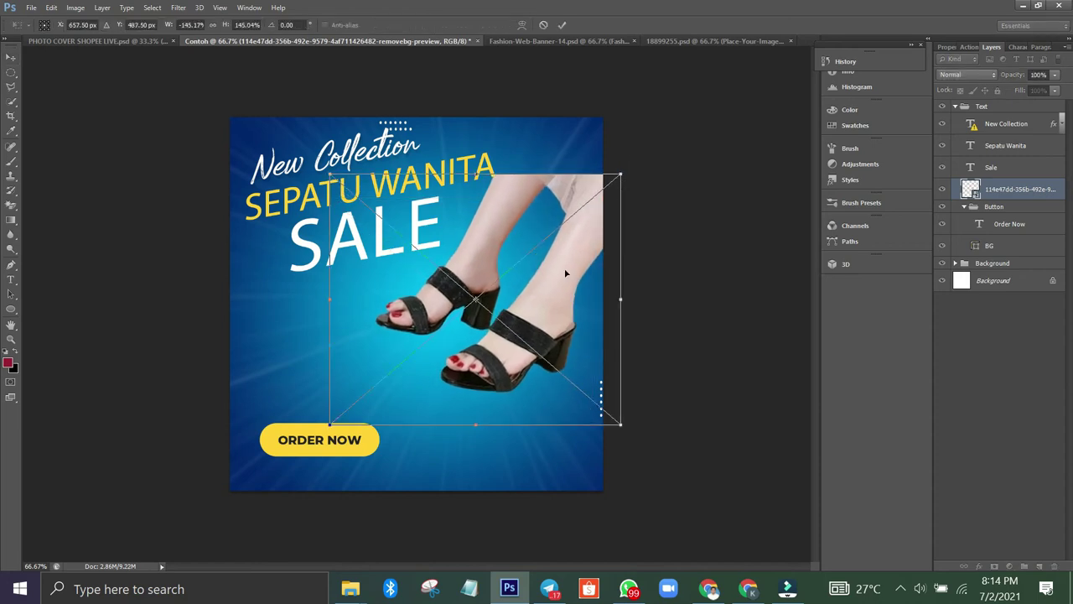
pyautogui.moveTo(565, 270); pyautogui.dragTo(556, 284)
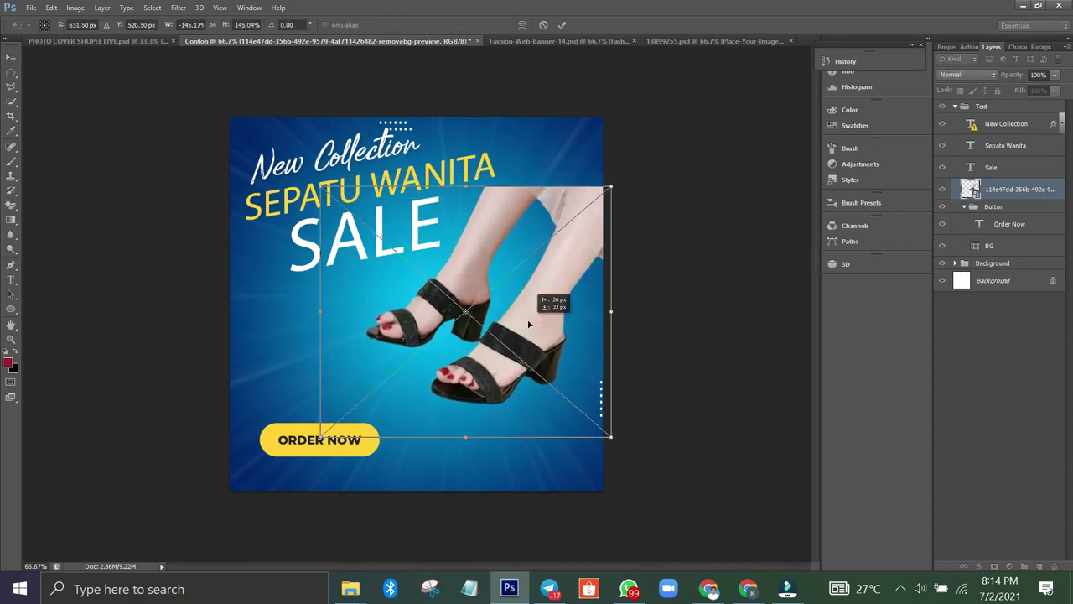
pyautogui.click(567, 24)
# Reposition the sandal photo below the headline and nudge it right until its cut edge meets the canvas's right edge
pyautogui.moveTo(584, 250); pyautogui.dragTo(518, 310)
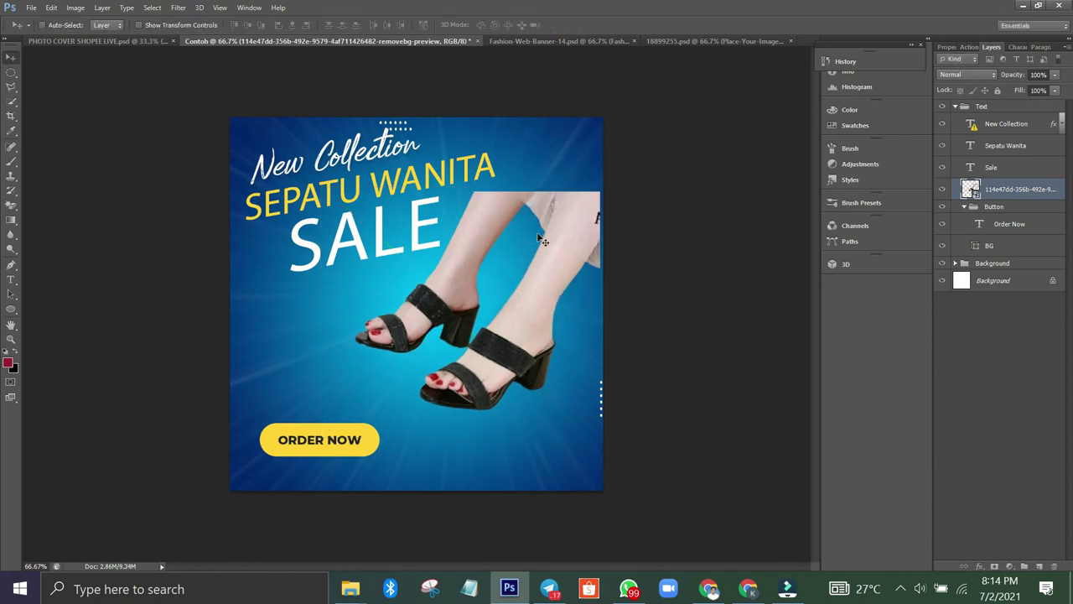
pyautogui.press('Right')
pyautogui.press('Right')
pyautogui.press('Right')
pyautogui.press('Right')
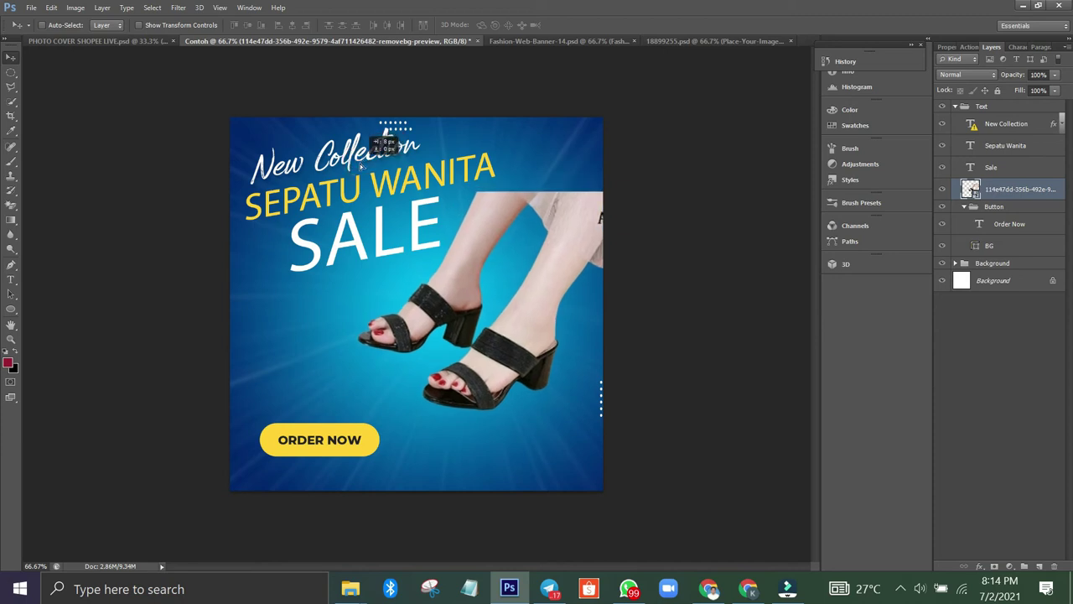
# Shift the New Collection, Sepatu Wanita and Sale text layers slightly up and to the left
pyautogui.click(1009, 126)
pyautogui.moveTo(297, 153)
pyautogui.mouseDown()
pyautogui.moveTo(307, 155)
pyautogui.moveTo(286, 146)
pyautogui.mouseUp()
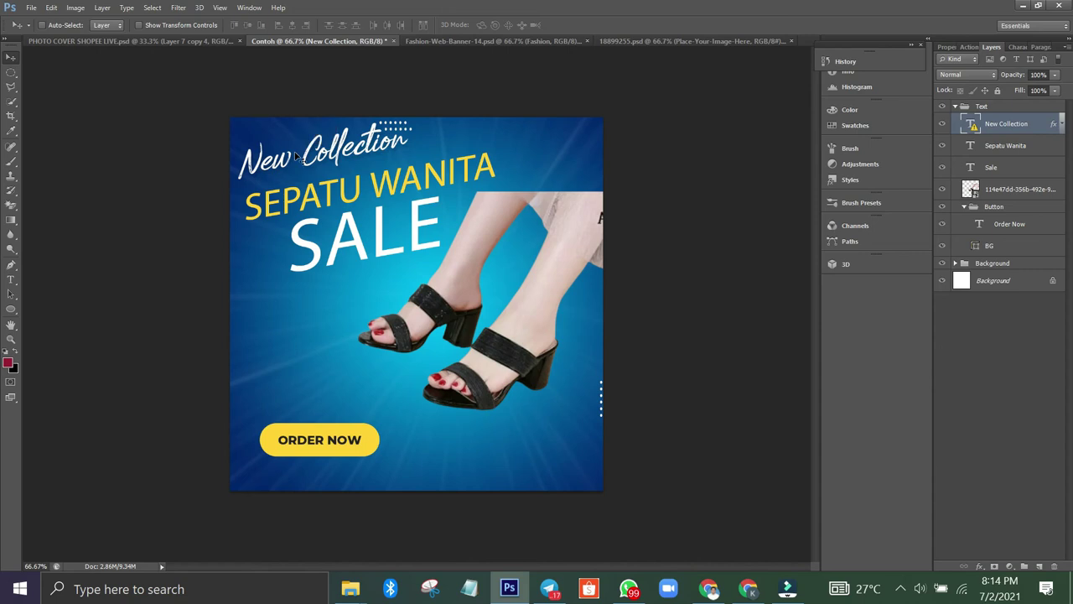
pyautogui.click(1009, 148)
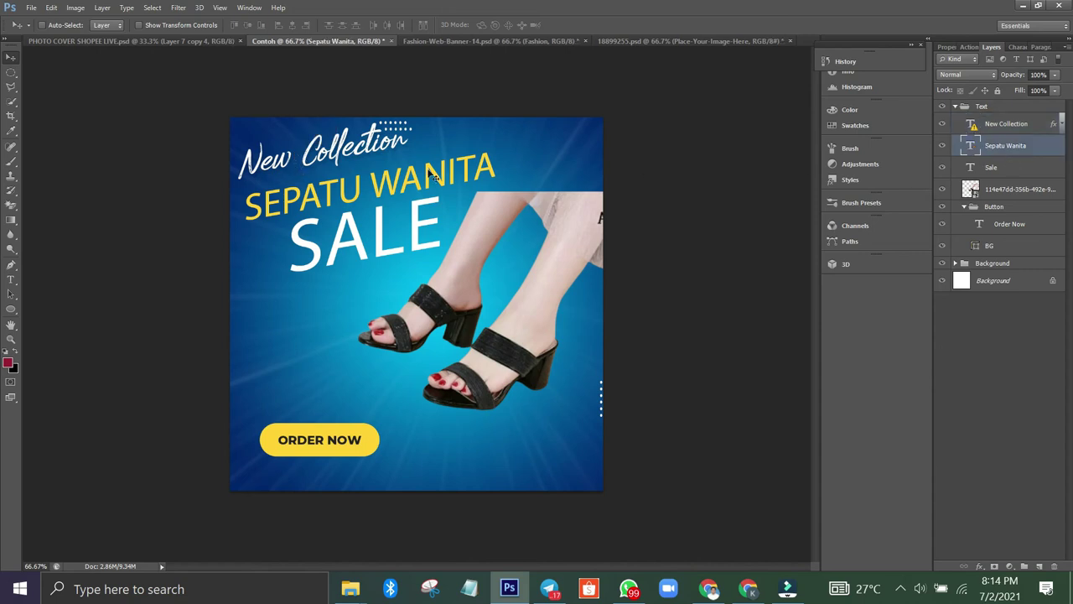
pyautogui.moveTo(430, 172); pyautogui.dragTo(424, 169)
pyautogui.click(1000, 168)
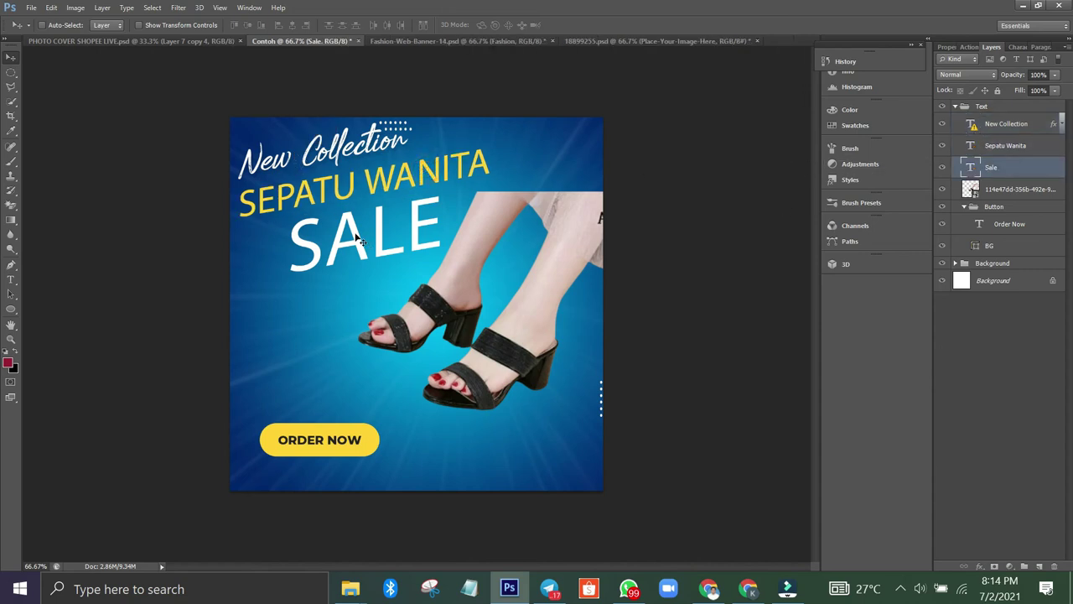
pyautogui.moveTo(368, 239); pyautogui.dragTo(357, 235)
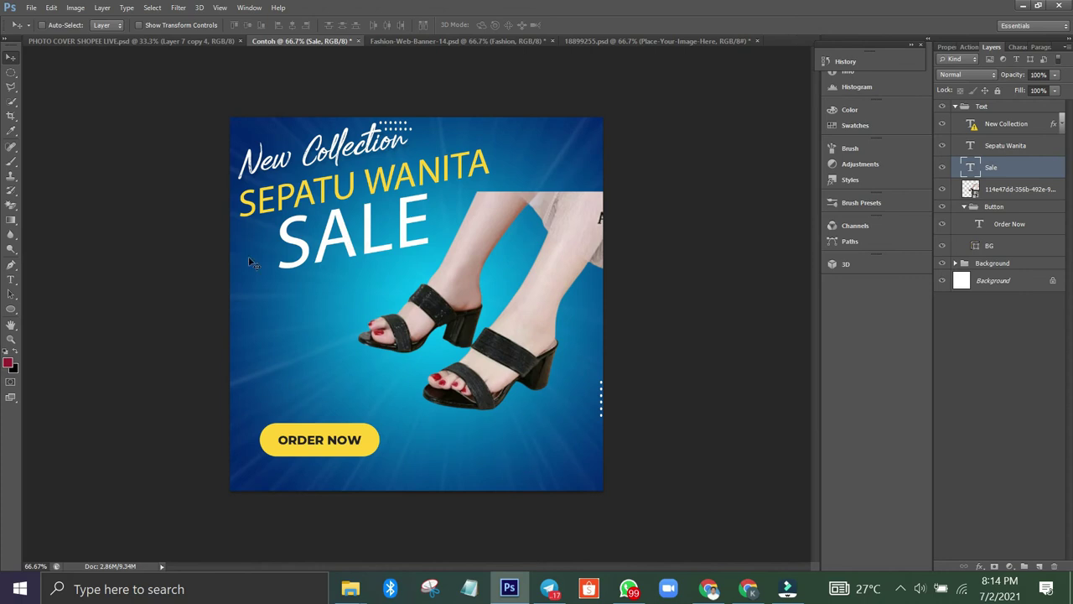
# Place the image Logo - DigitTalk1-03.png from the Downloads folder into the Contoh banner
pyautogui.click(30, 8)
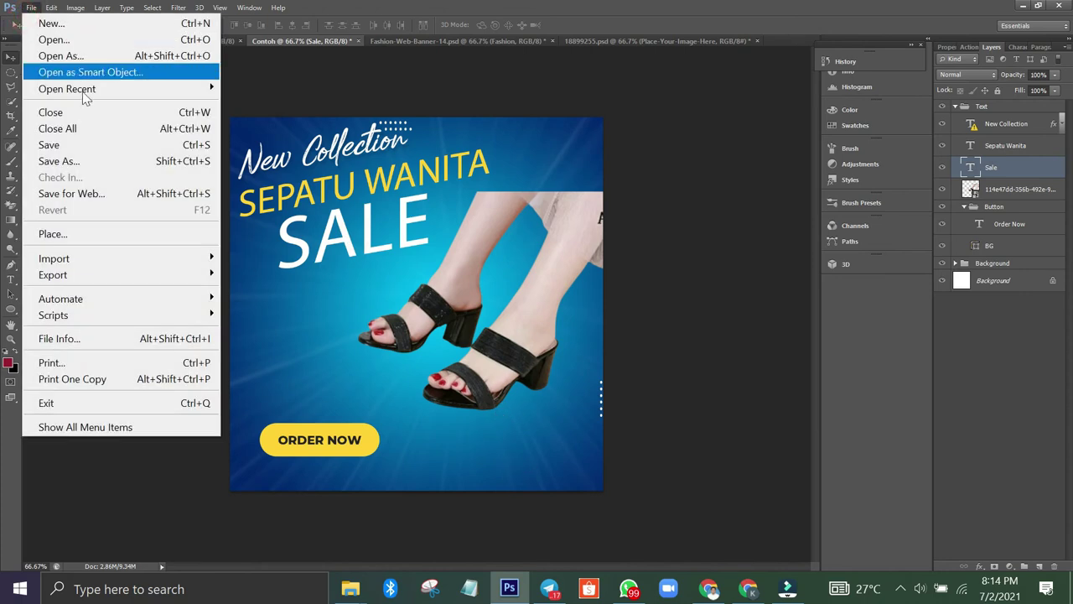
pyautogui.click(54, 236)
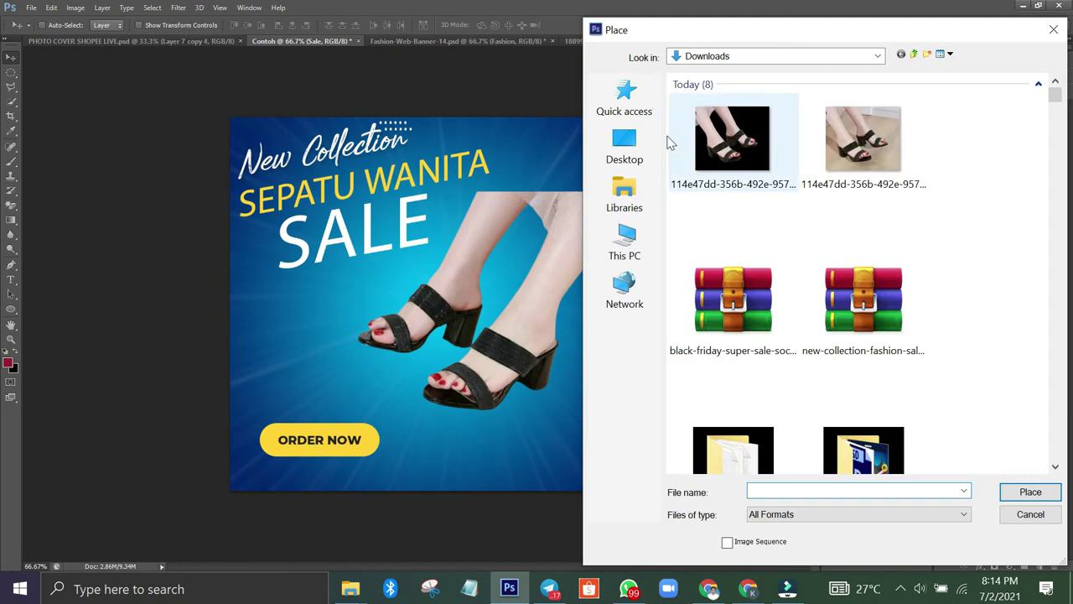
pyautogui.click(632, 214)
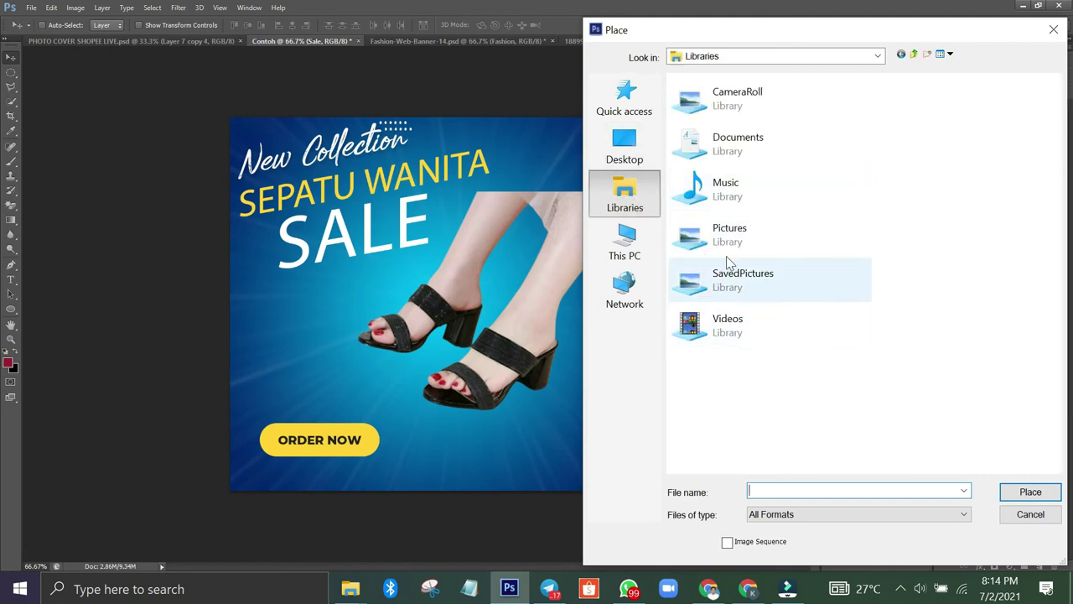
pyautogui.click(634, 253)
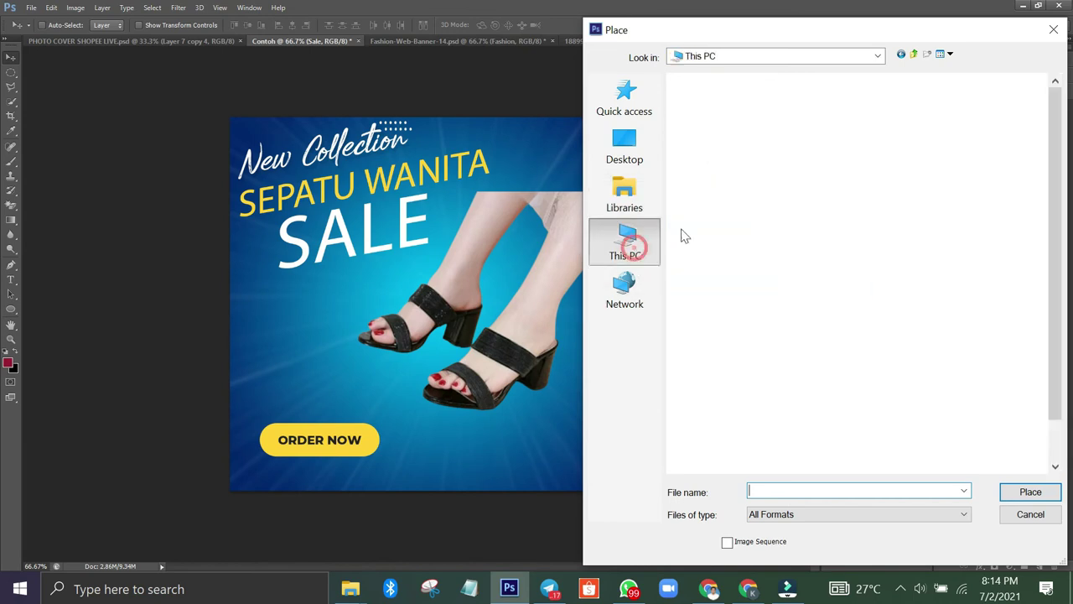
pyautogui.doubleClick(748, 251)
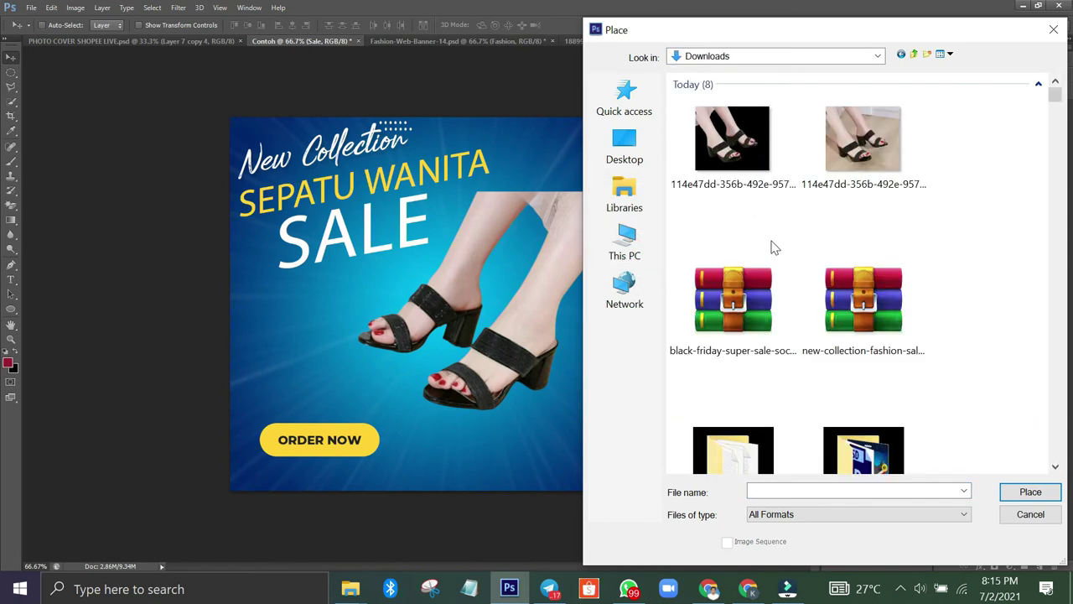
pyautogui.scroll(-3, 771, 245)
pyautogui.scroll(-3, 771, 243)
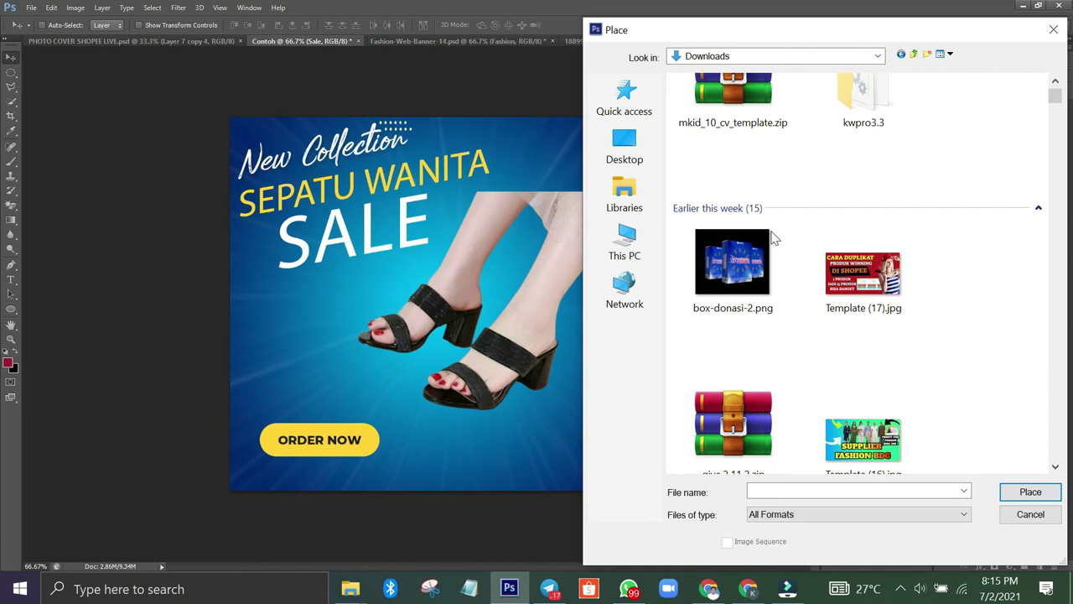
pyautogui.scroll(-15, 773, 239)
pyautogui.scroll(-15, 773, 239)
pyautogui.scroll(-15, 772, 239)
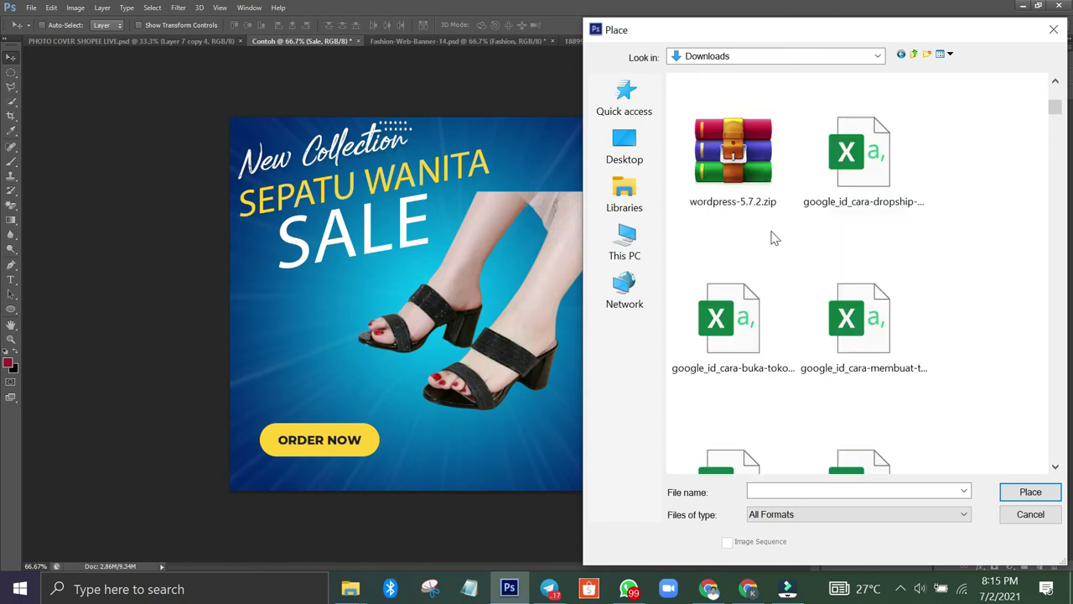
pyautogui.scroll(-4, 773, 239)
pyautogui.click(741, 325)
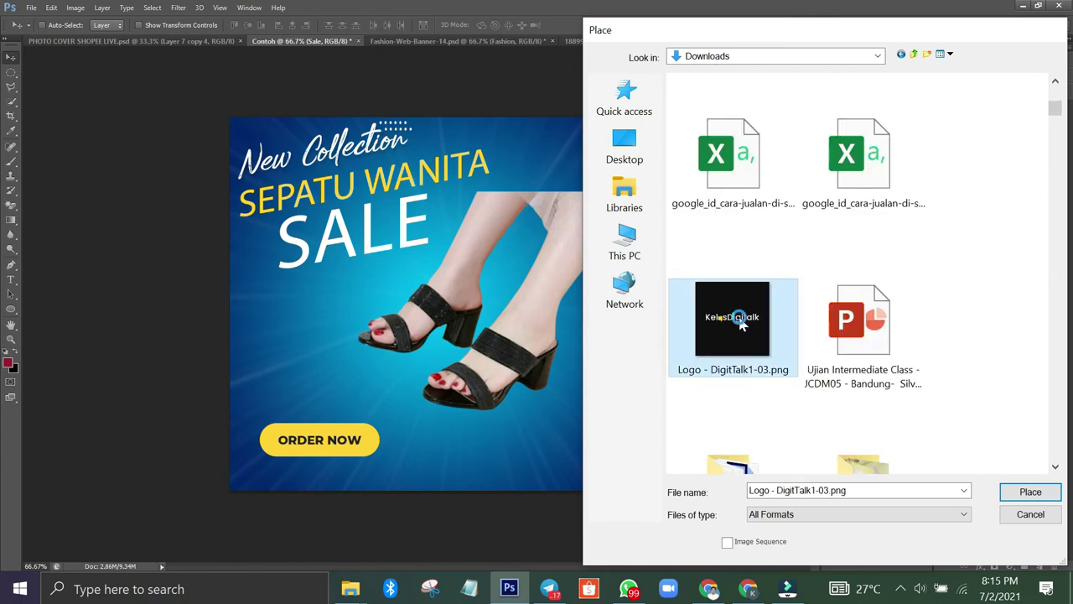
pyautogui.doubleClick(741, 325)
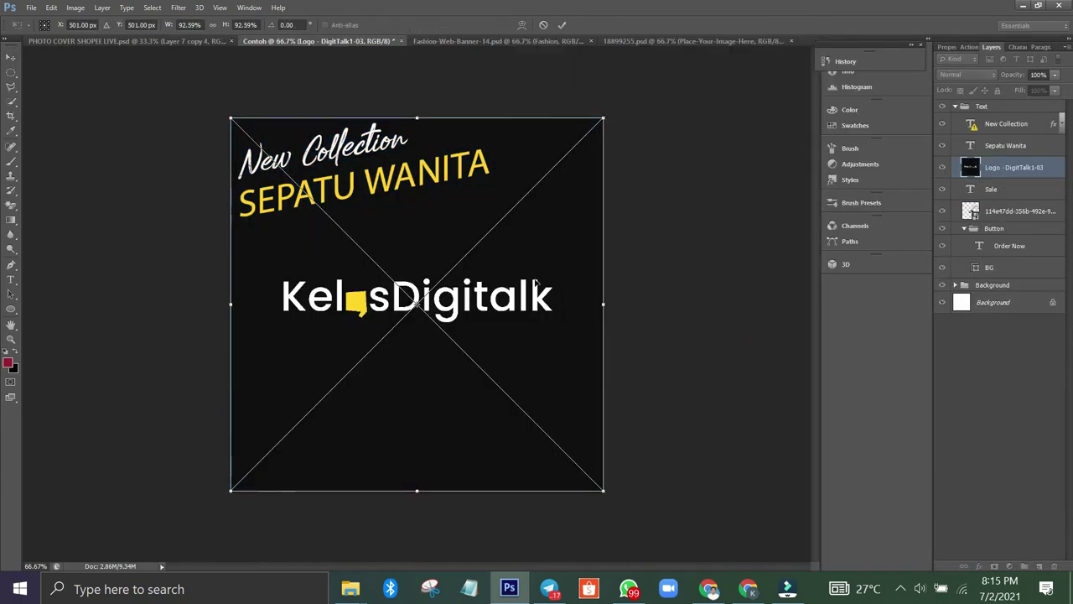
# Shrink the placed logo into a small square in the canvas's upper-right corner and commit the transformation
pyautogui.moveTo(567, 140)
pyautogui.mouseDown()
pyautogui.moveTo(377, 319)
pyautogui.moveTo(340, 382)
pyautogui.moveTo(265, 450)
pyautogui.moveTo(597, 448)
pyautogui.moveTo(592, 130)
pyautogui.moveTo(582, 140)
pyautogui.mouseUp()
pyautogui.click(562, 25)
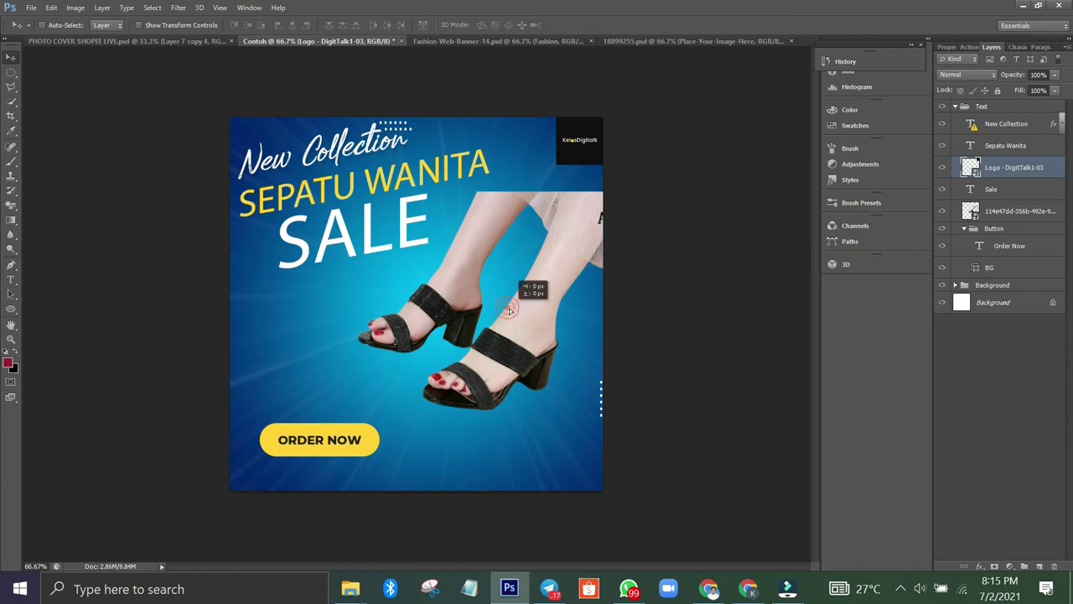
pyautogui.moveTo(509, 311); pyautogui.dragTo(509, 313)
# Switch to Chrome and examine the branded product thumbnails in the Mama's Choice store on Shopee
pyautogui.click(743, 593)
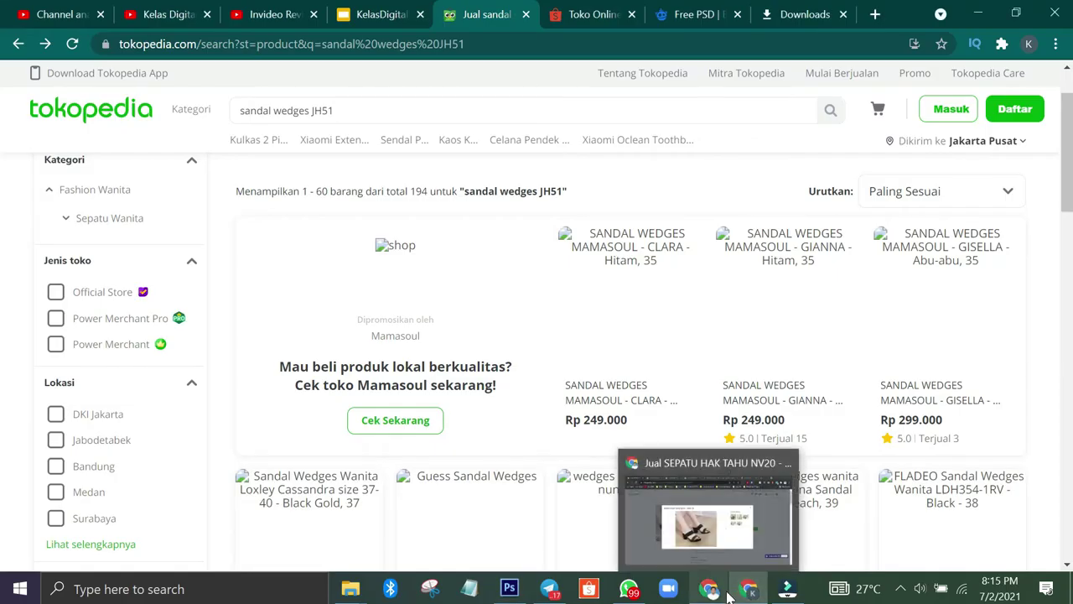
pyautogui.click(590, 14)
pyautogui.scroll(-10, 538, 223)
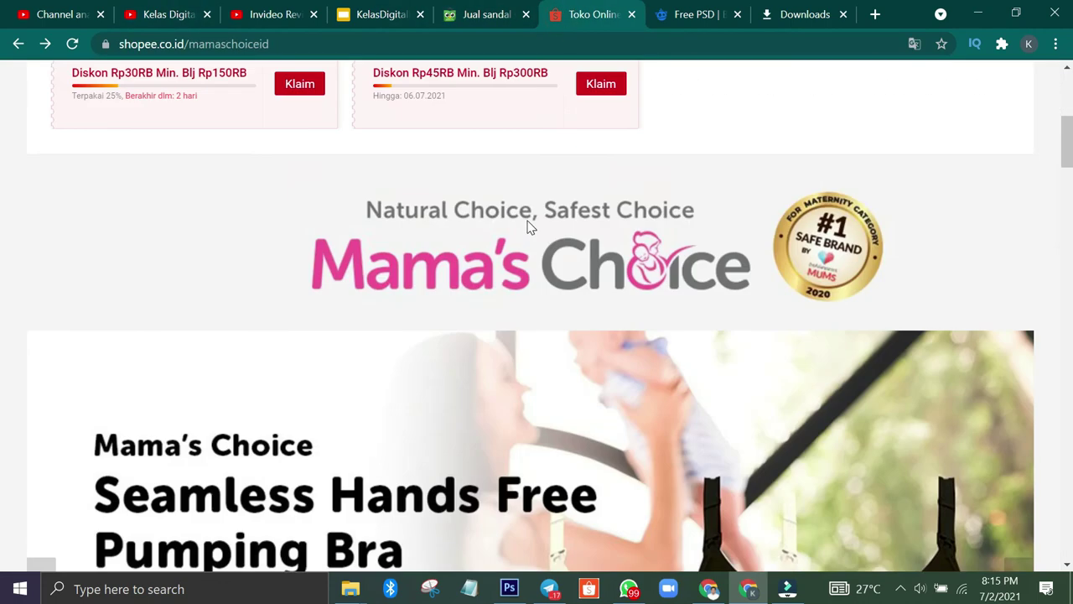
pyautogui.scroll(-8, 811, 300)
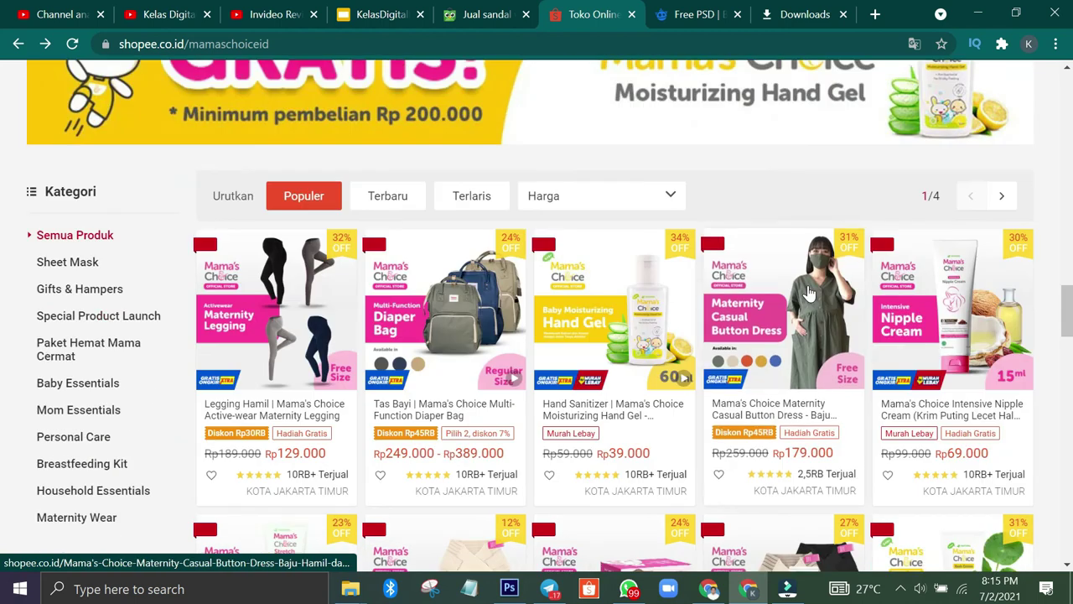
pyautogui.scroll(-1, 808, 293)
pyautogui.scroll(-1, 584, 246)
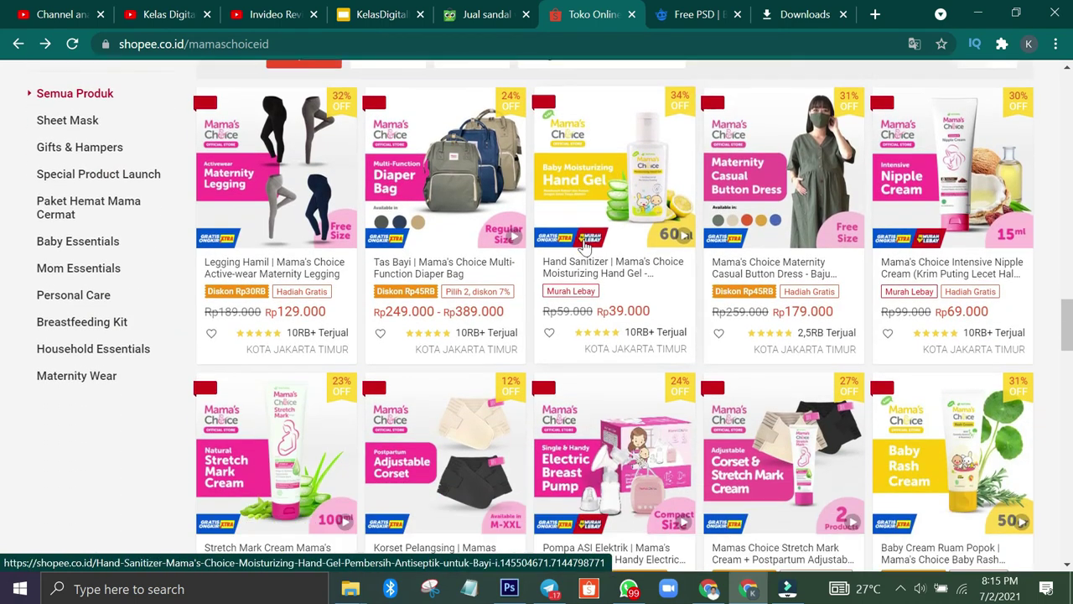
pyautogui.scroll(-1, 584, 246)
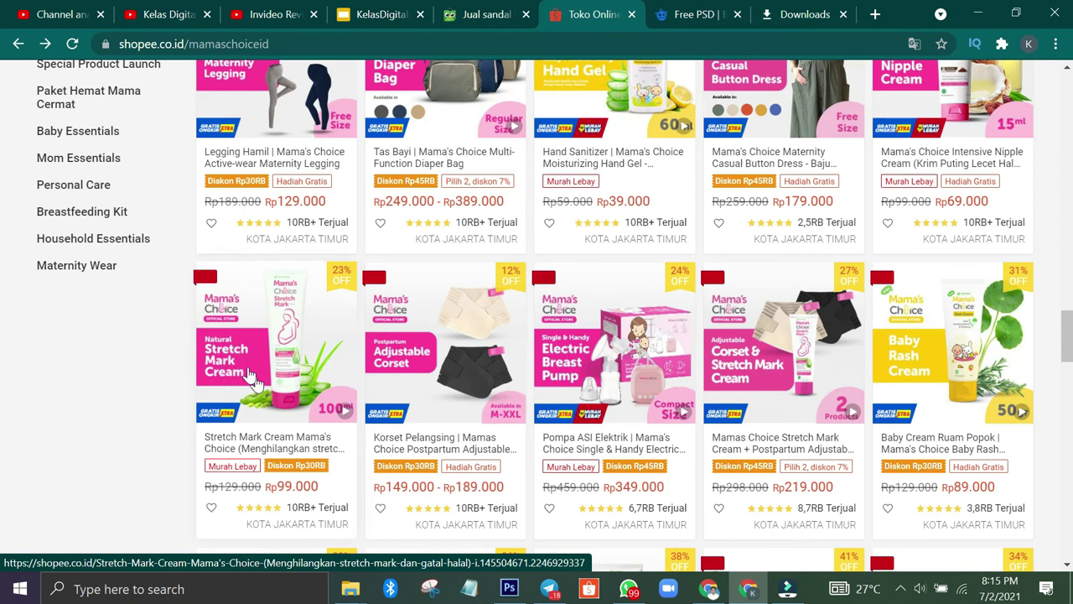
# Open the Stretch Mark Cream product page and examine its main thumbnail image
pyautogui.click(304, 347)
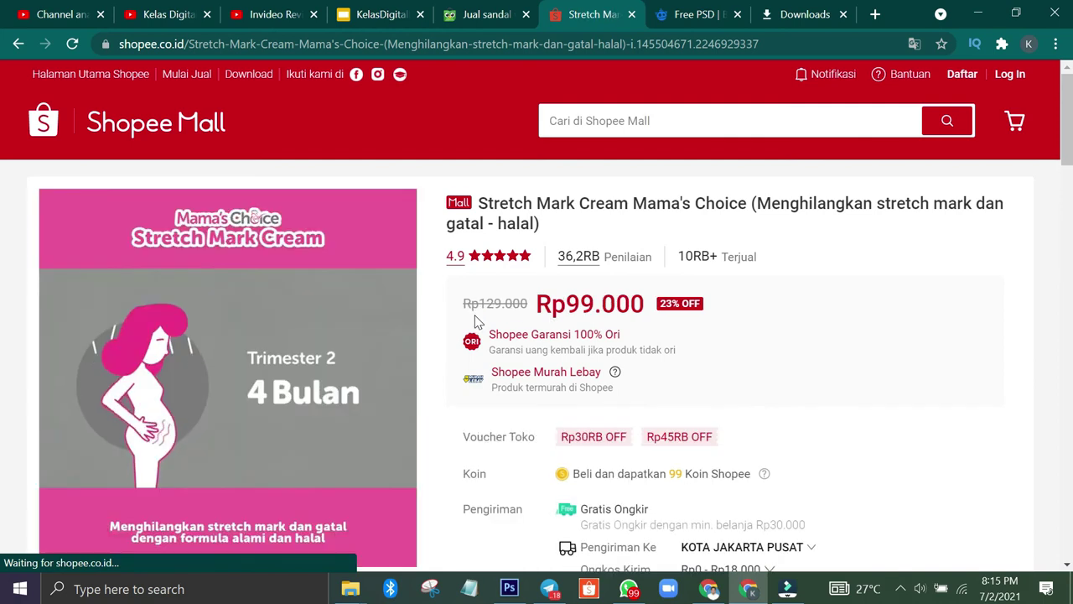
pyautogui.scroll(-2, 477, 323)
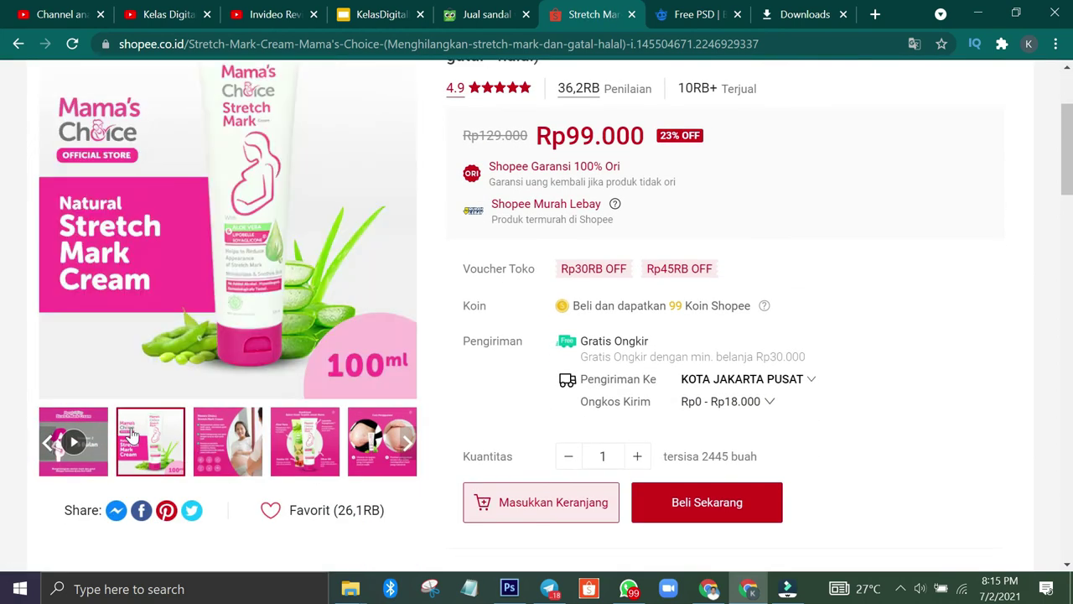
pyautogui.scroll(1, 127, 433)
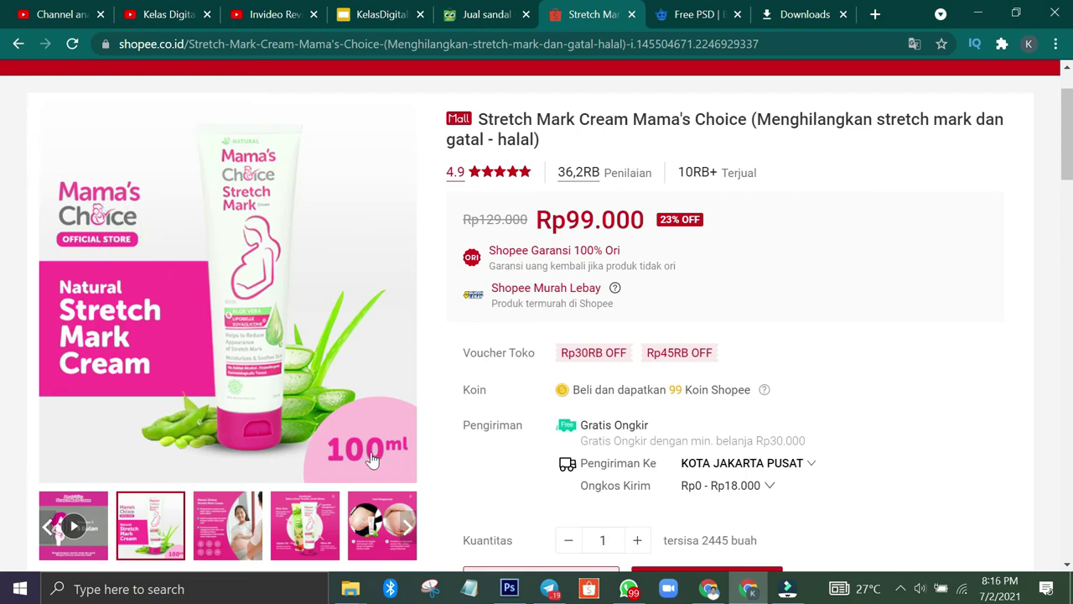
# Return to the KelasDigitalk presentation and show the 9 Foto Utama slide
pyautogui.click(358, 13)
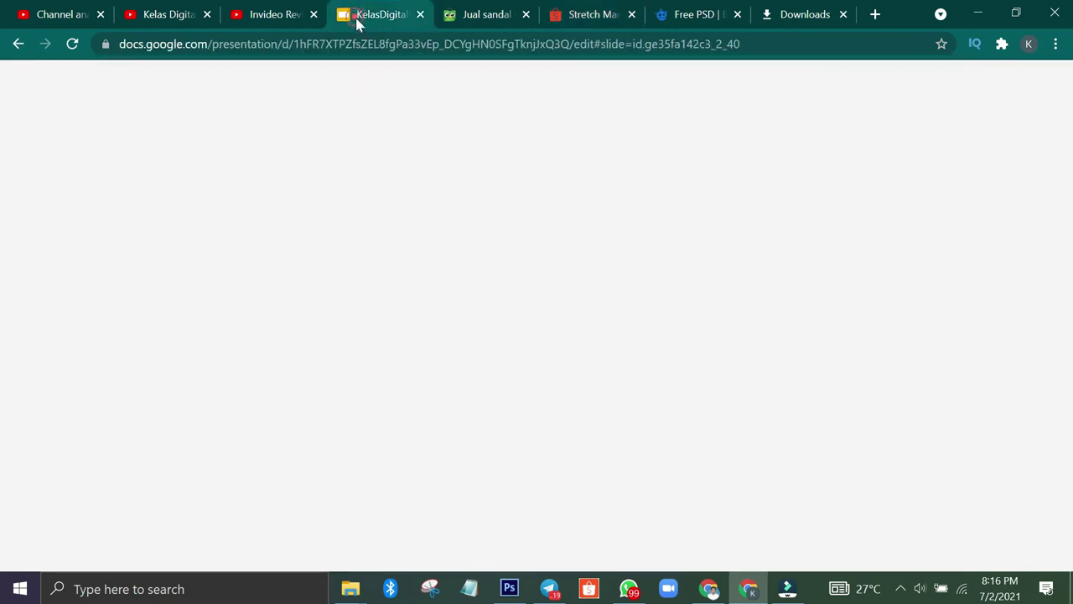
pyautogui.click(88, 443)
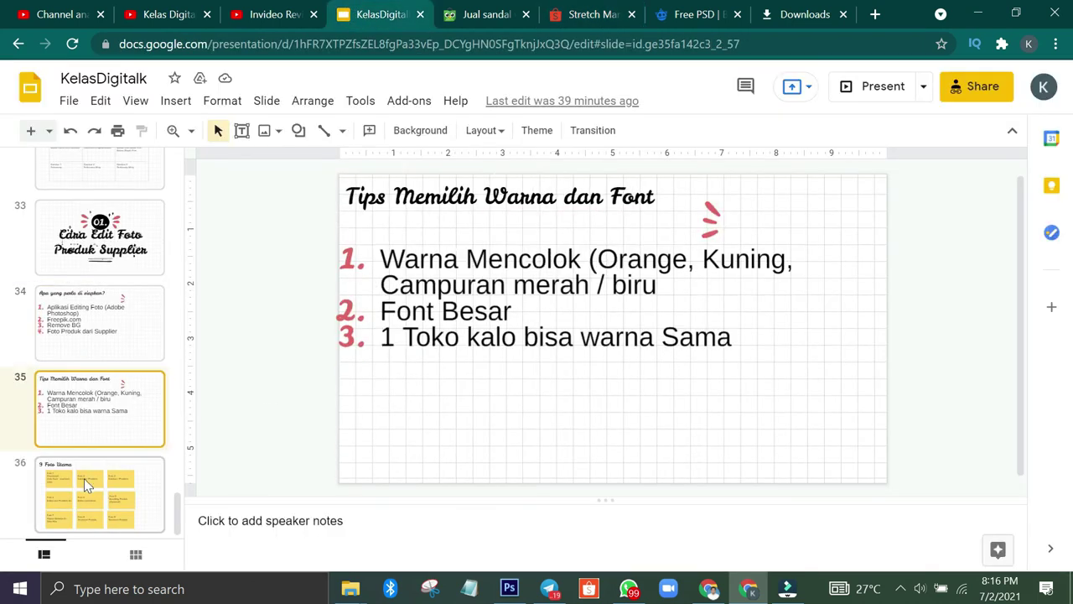
pyautogui.click(84, 478)
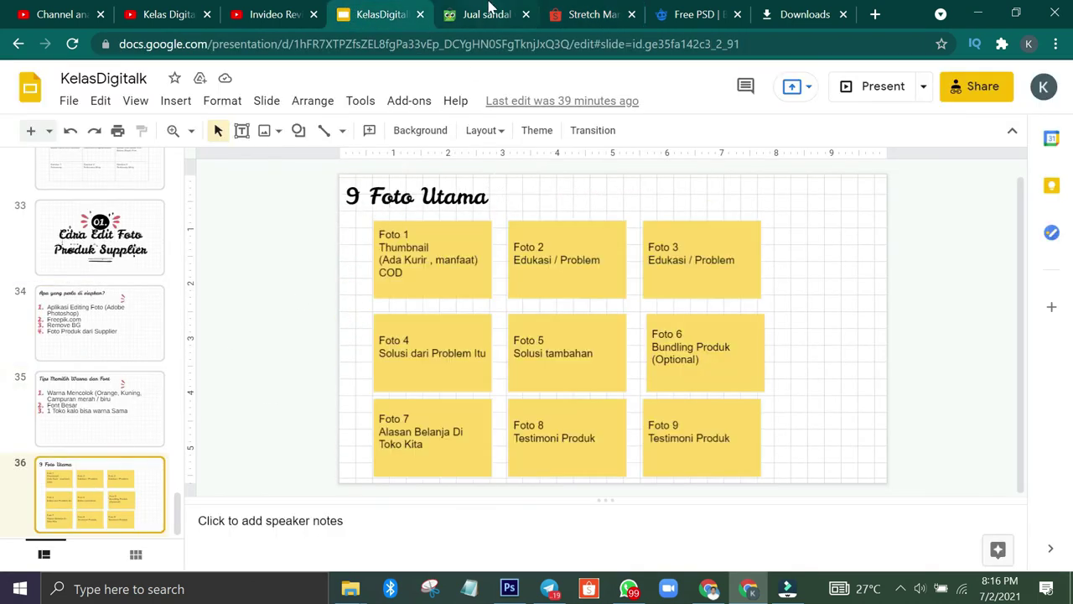
# Place the Shopee product's browser tab directly beside the presentation's tab, return to the presentation and select the 9 Foto Utama title
pyautogui.moveTo(556, 14); pyautogui.dragTo(457, 9)
pyautogui.click(411, 10)
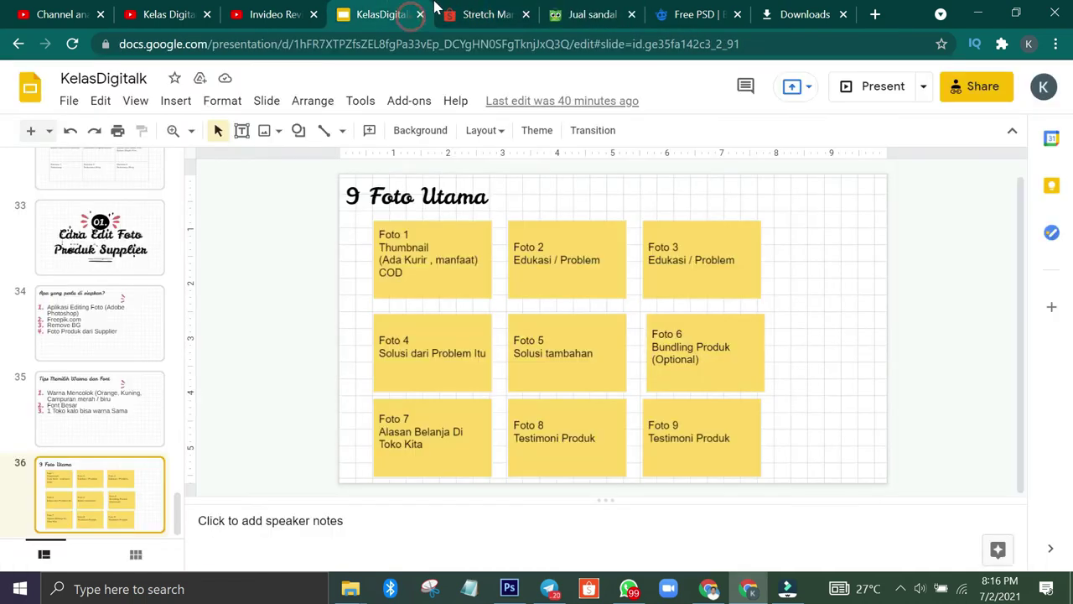
pyautogui.click(365, 204)
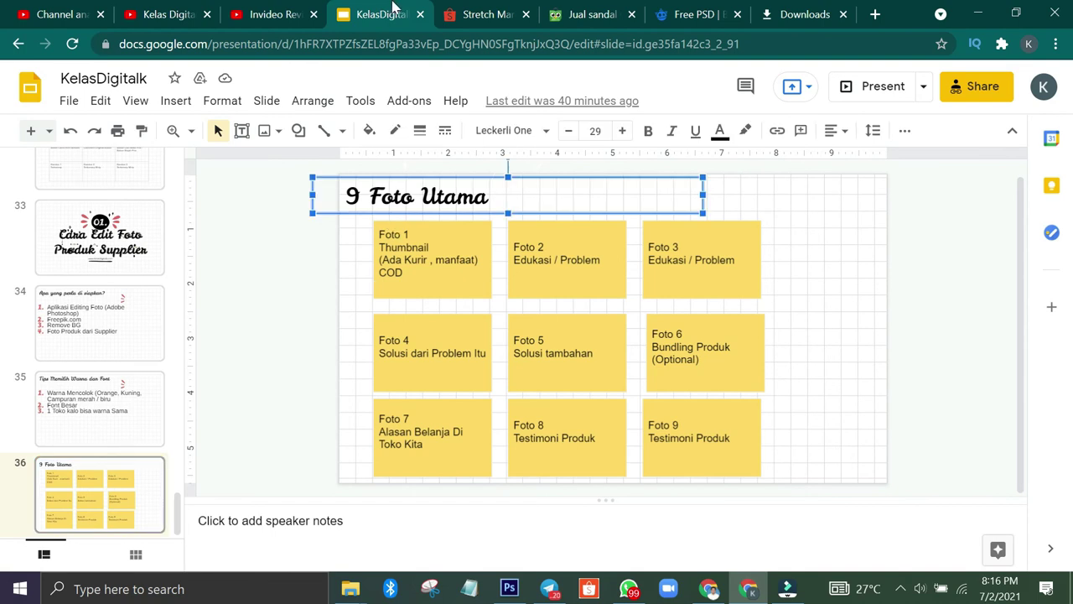
# Check the finished banner in Photoshop, then return to the slide and select the Foto 2 Edukasi / Problem note
pyautogui.click(510, 591)
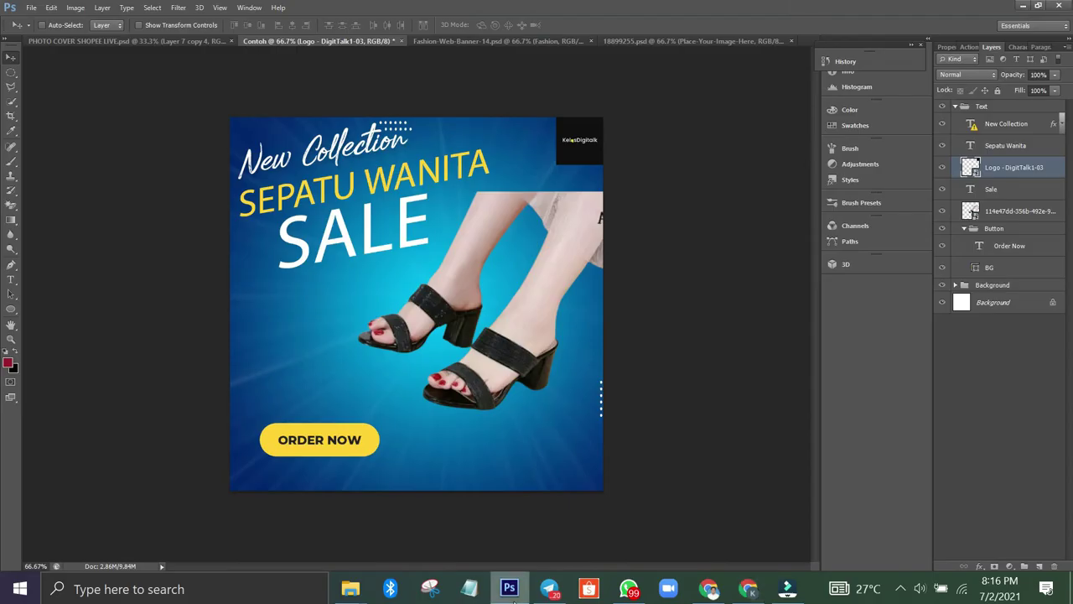
pyautogui.click(511, 590)
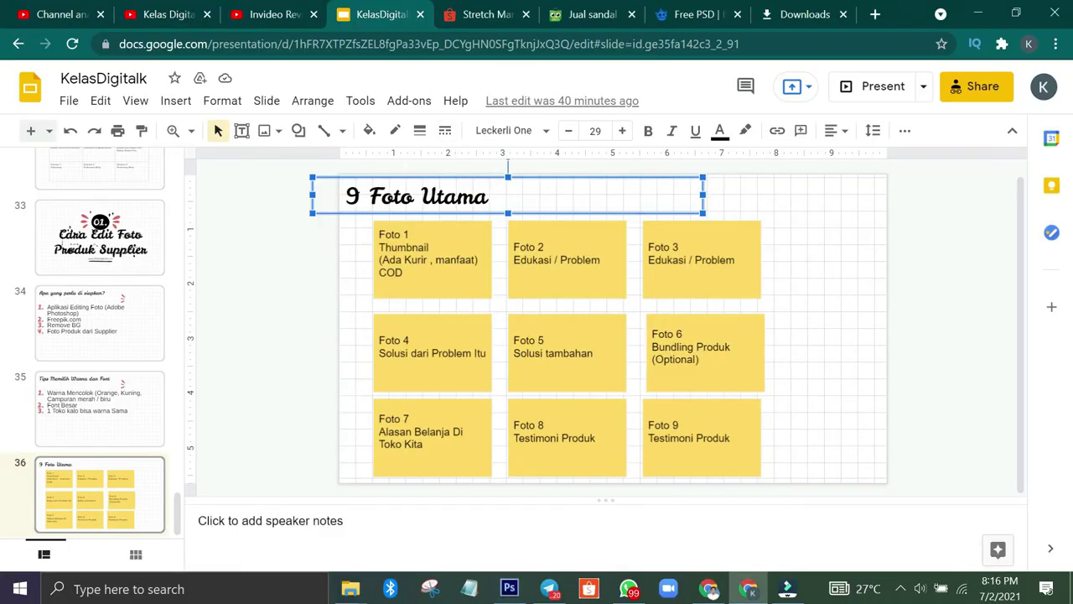
pyautogui.click(565, 269)
pyautogui.click(577, 257)
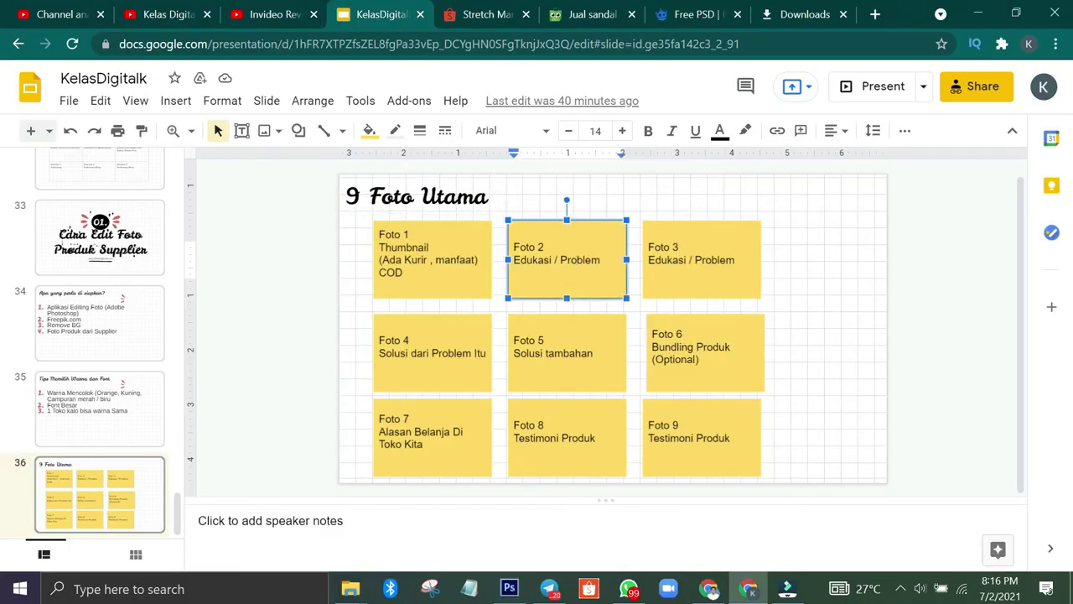
# Enlarge the product image listing the Stretch Mark Cream's benefits on Shopee and compare it with the 9 Foto Utama slide
pyautogui.click(490, 26)
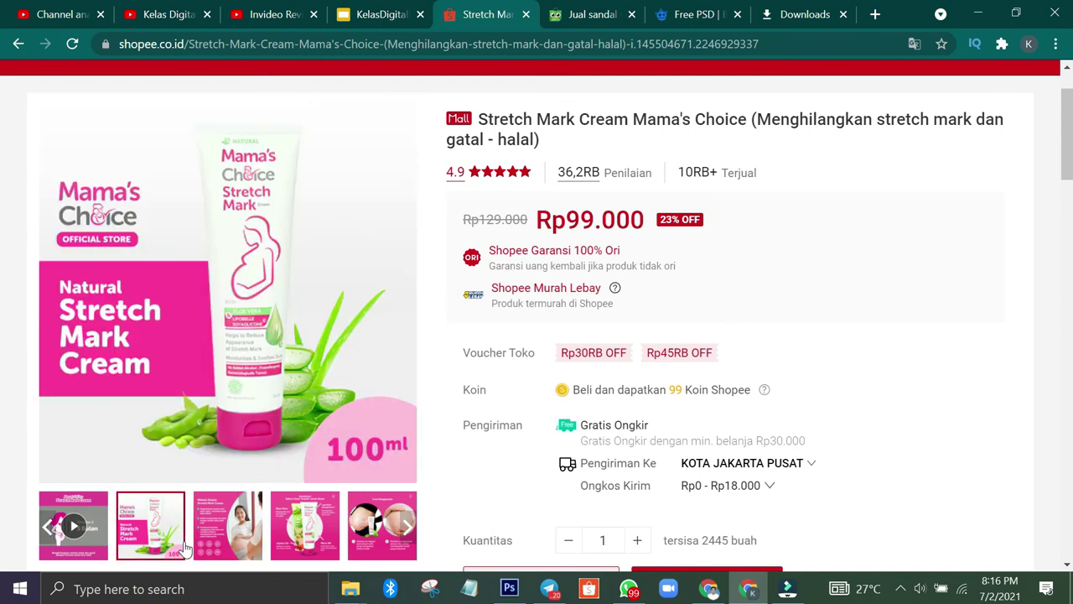
pyautogui.moveTo(222, 539)
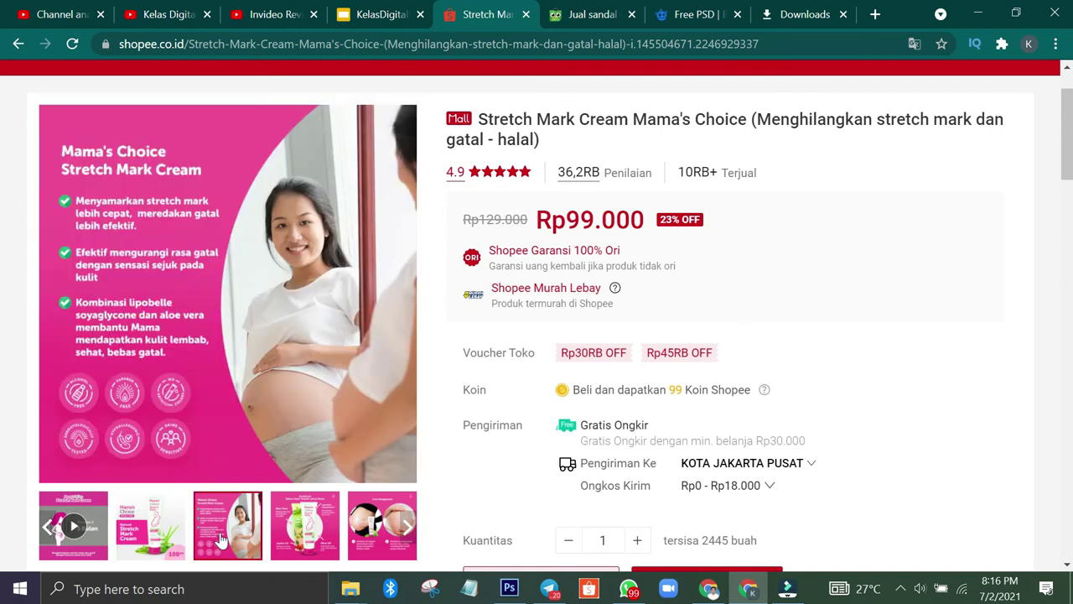
pyautogui.click(222, 539)
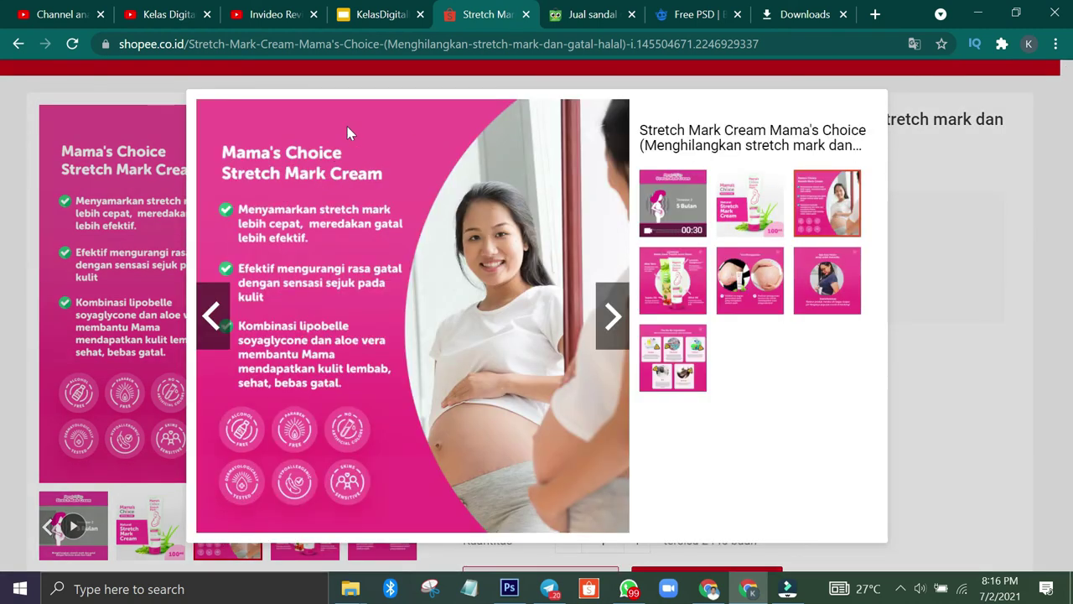
pyautogui.click(395, 13)
pyautogui.click(469, 12)
# View the second photo of the Tokopedia shoe listing and advance the Shopee gallery to the natural ingredients image
pyautogui.click(712, 589)
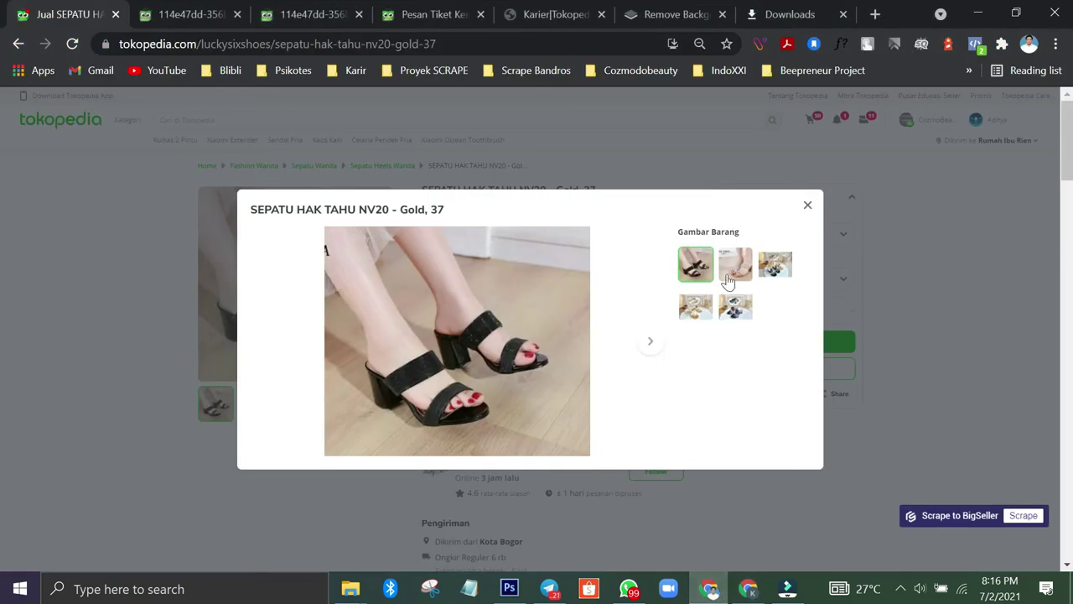
pyautogui.click(734, 266)
pyautogui.click(747, 590)
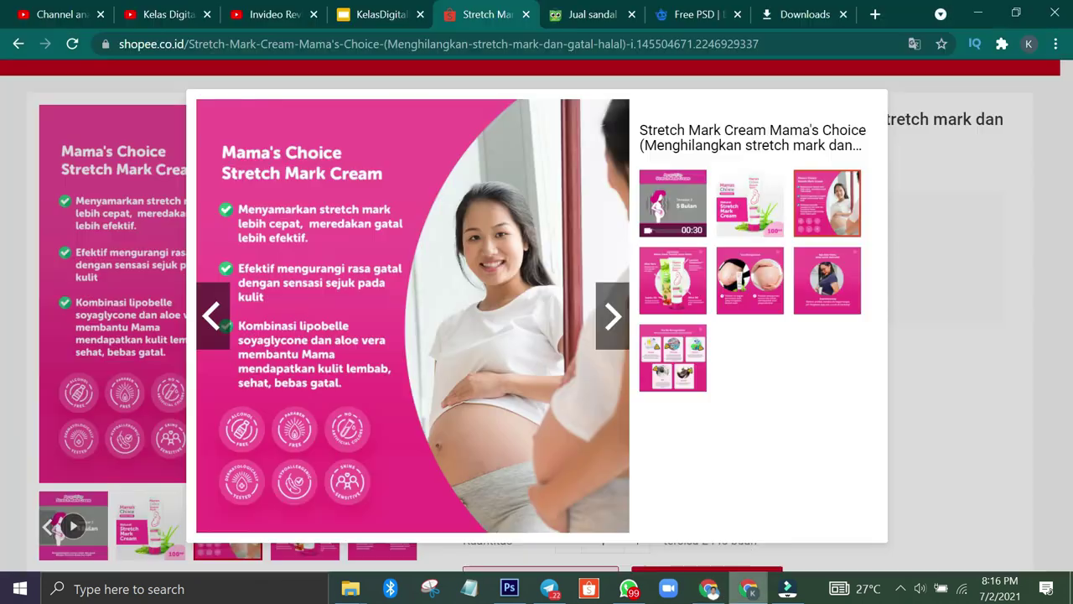
pyautogui.click(603, 320)
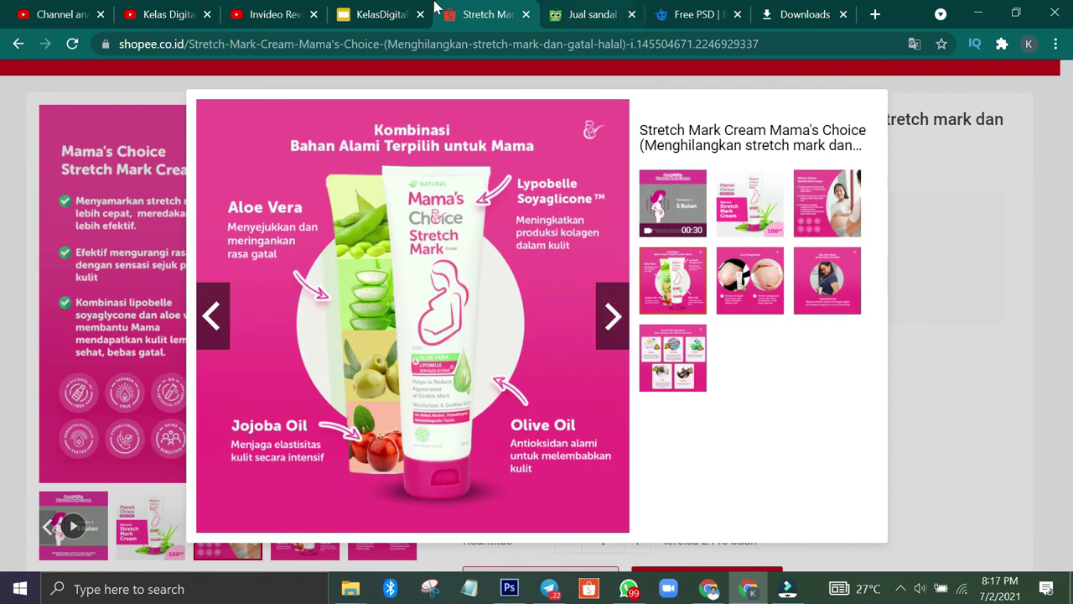
# Compare the slide's Foto 3 Edukasi / Problem note with the Shopee gallery and advance to the Cara Penggunaan image
pyautogui.click(369, 15)
pyautogui.click(690, 264)
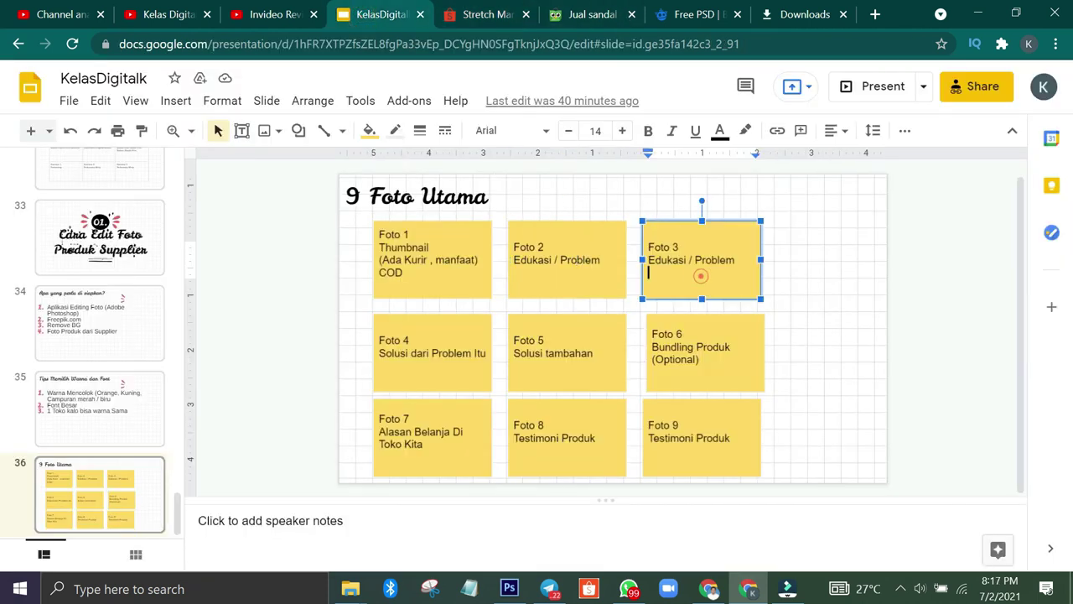
pyautogui.click(484, 10)
pyautogui.click(394, 12)
pyautogui.click(457, 12)
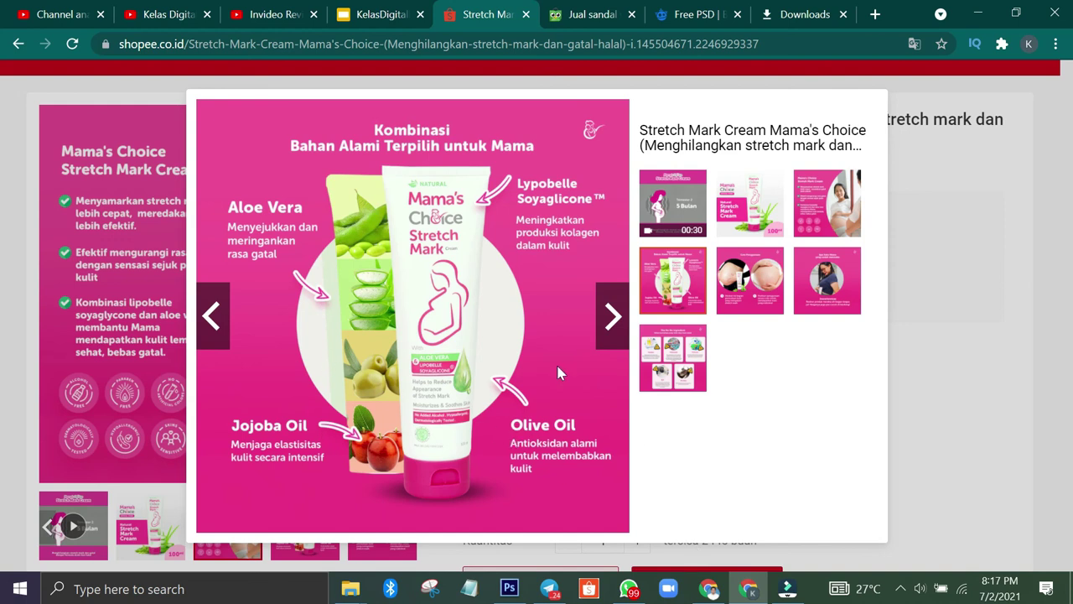
pyautogui.click(621, 317)
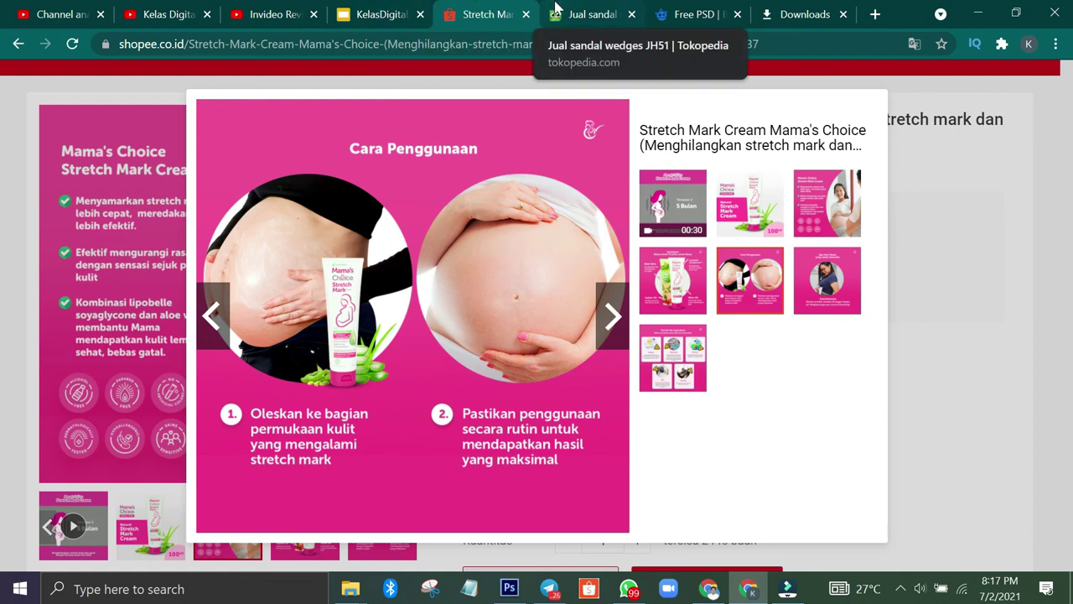
# Advance the Shopee gallery to the customer testimonial image and check the slide's Foto 6 Bundling Produk note
pyautogui.click(557, 10)
pyautogui.click(482, 14)
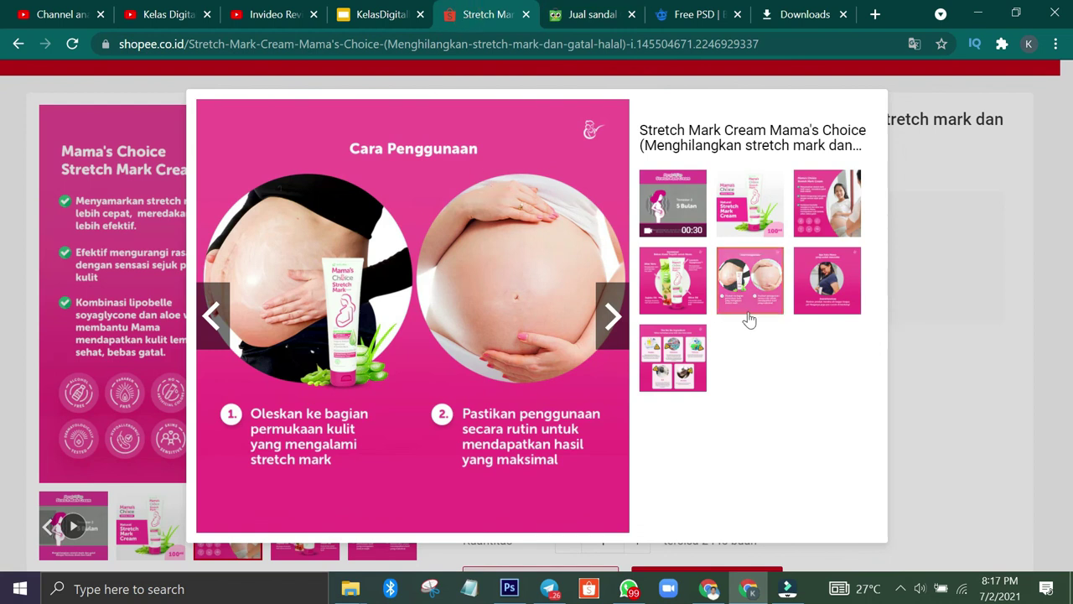
pyautogui.click(621, 335)
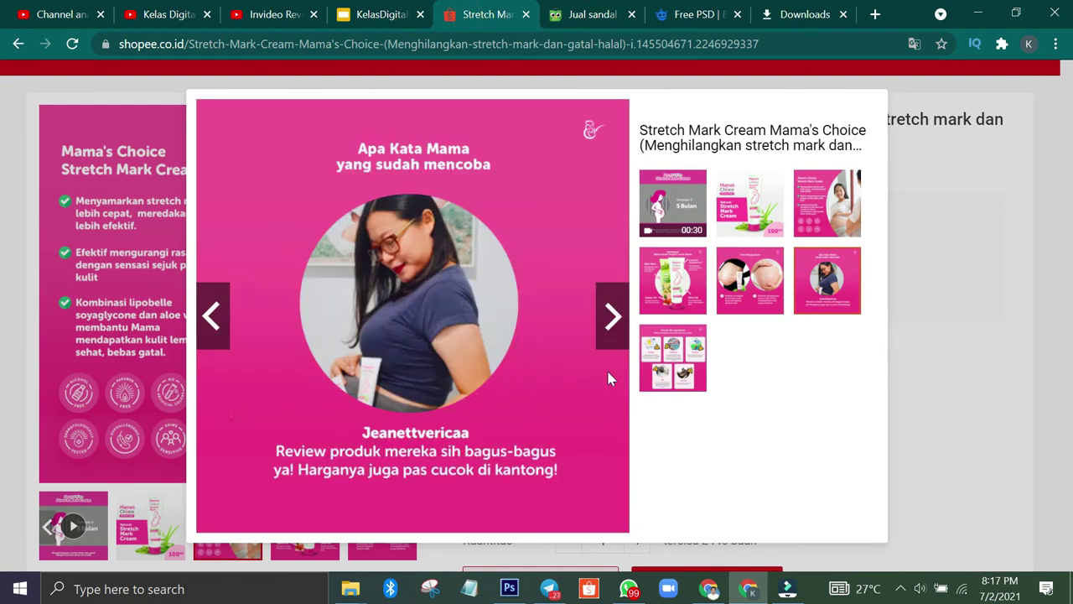
pyautogui.click(369, 14)
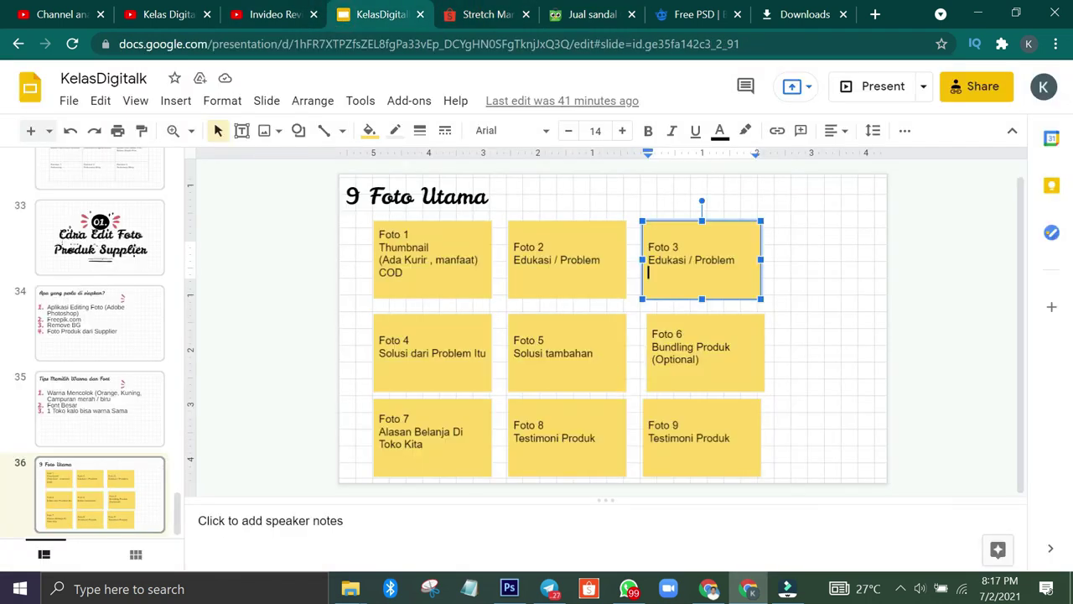
pyautogui.moveTo(705, 362); pyautogui.dragTo(653, 341)
pyautogui.click(679, 344)
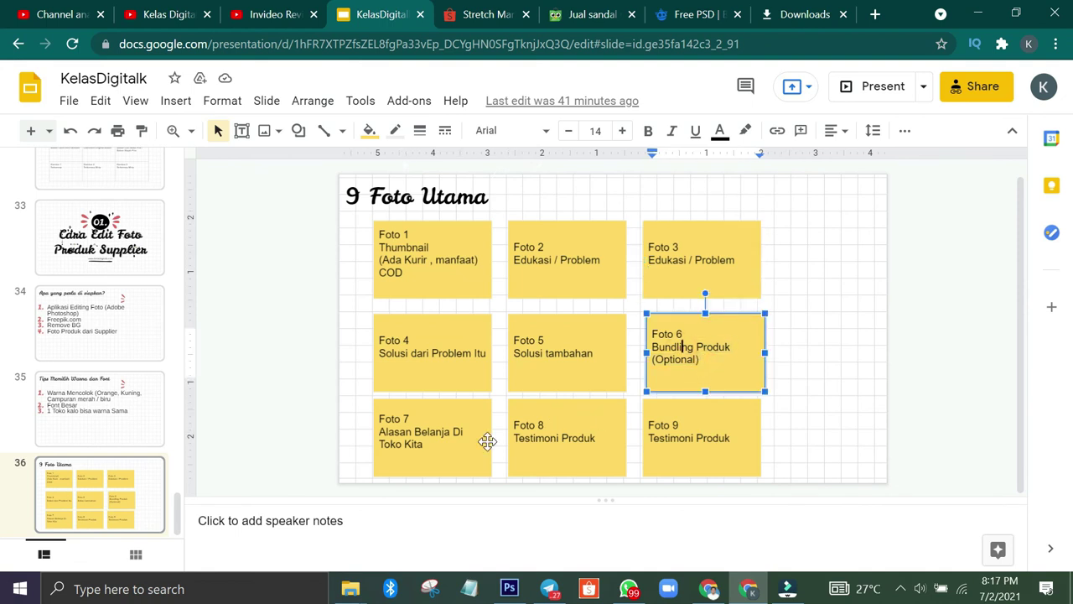
# View the natural ingredients image in the Shopee gallery and compare it with the slide's Foto 7 Alasan Belanja Di Toko Kita note
pyautogui.click(488, 14)
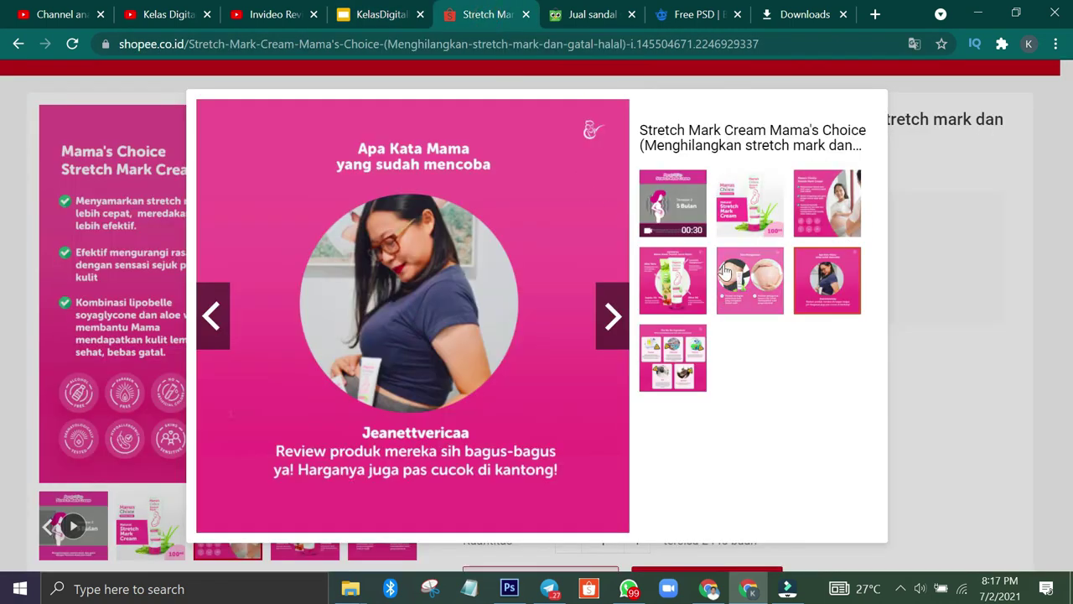
pyautogui.click(666, 289)
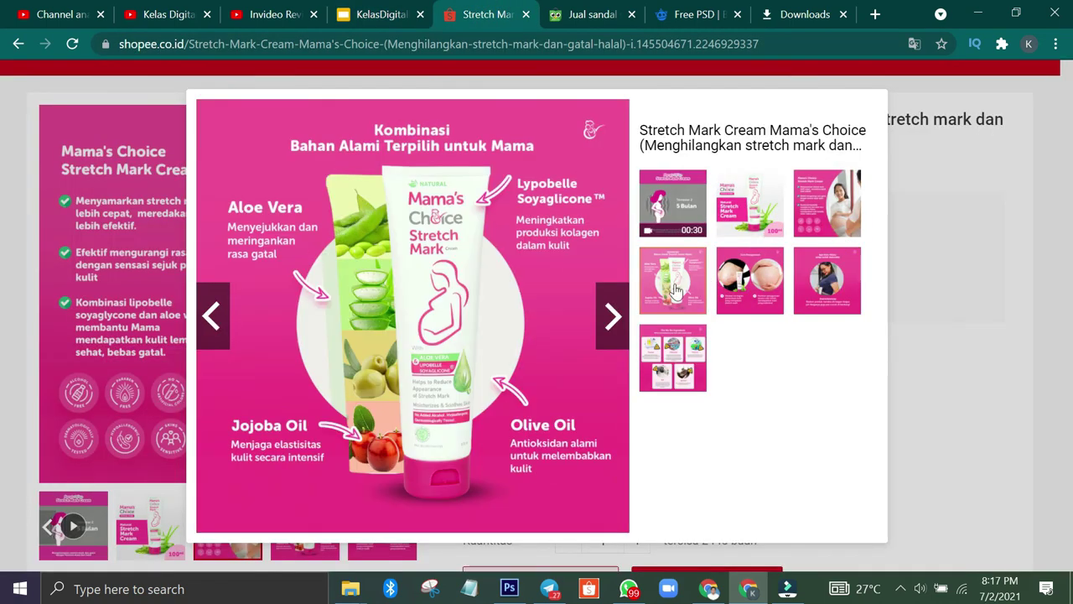
pyautogui.click(355, 10)
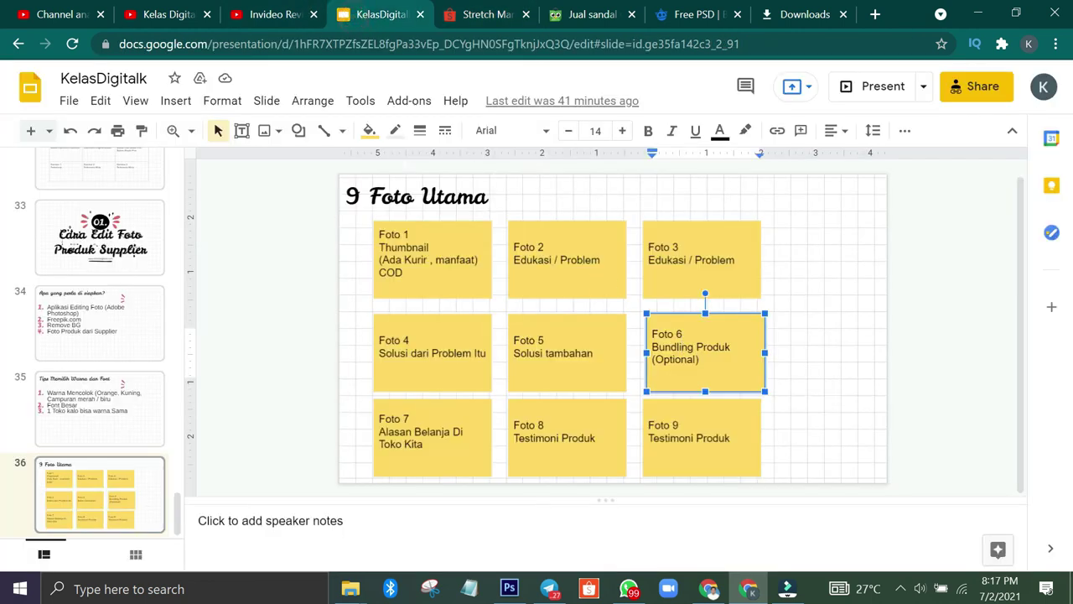
pyautogui.click(446, 431)
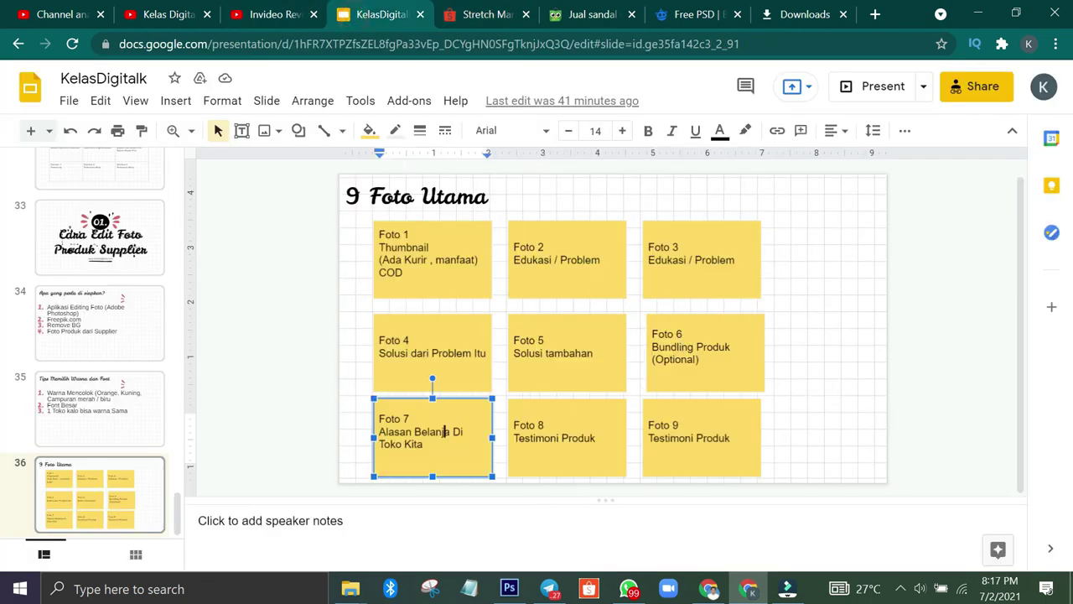
# Review the Apa Kata Mama testimonial and The No No Ingredient images in the Shopee gallery, ending on the testimonial
pyautogui.click(488, 14)
pyautogui.click(805, 284)
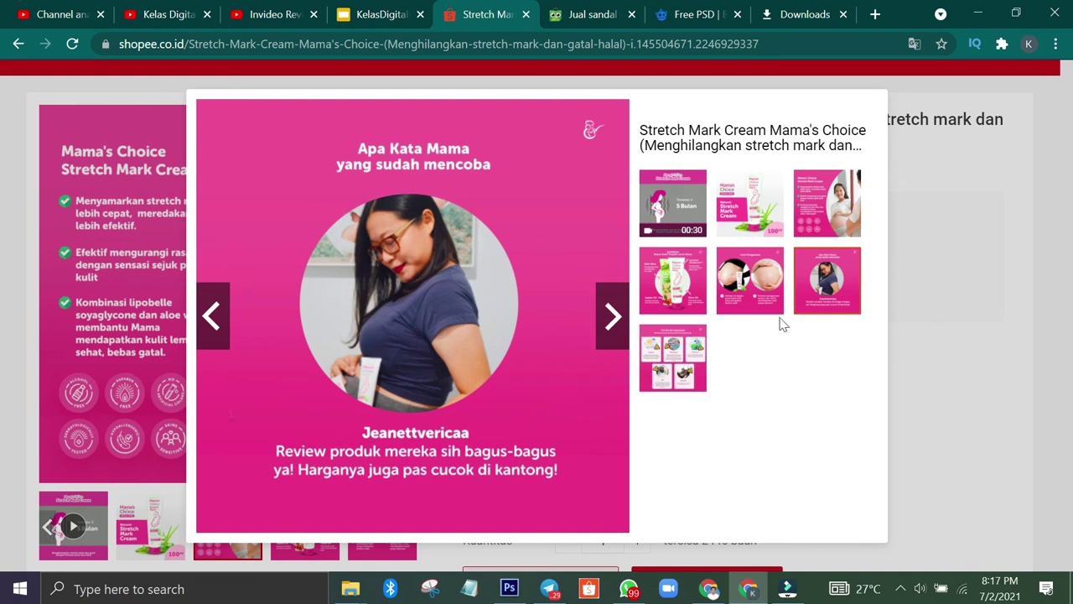
pyautogui.click(689, 370)
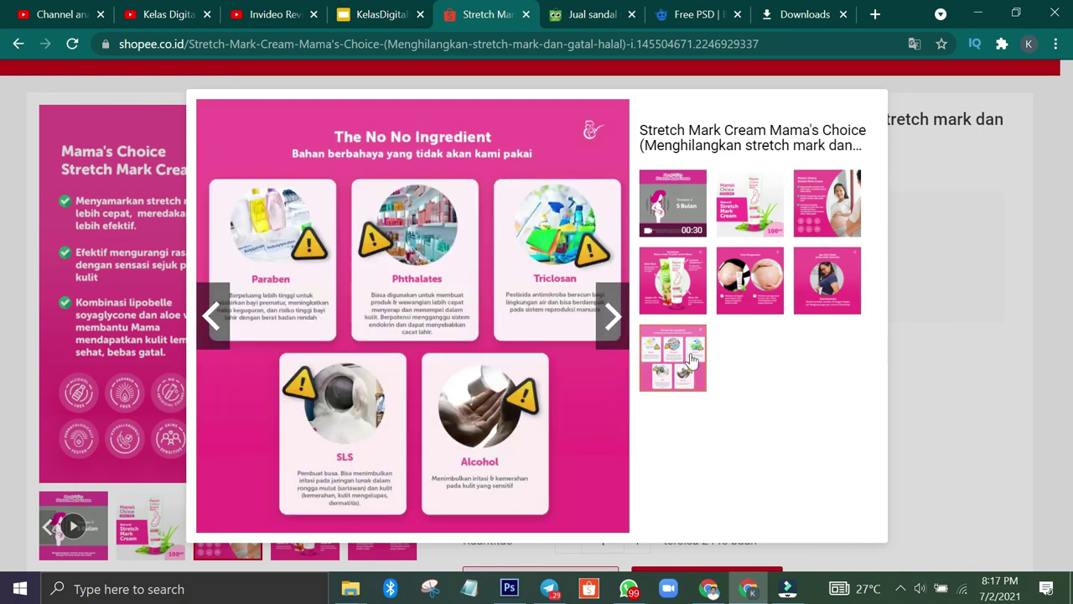
pyautogui.click(813, 285)
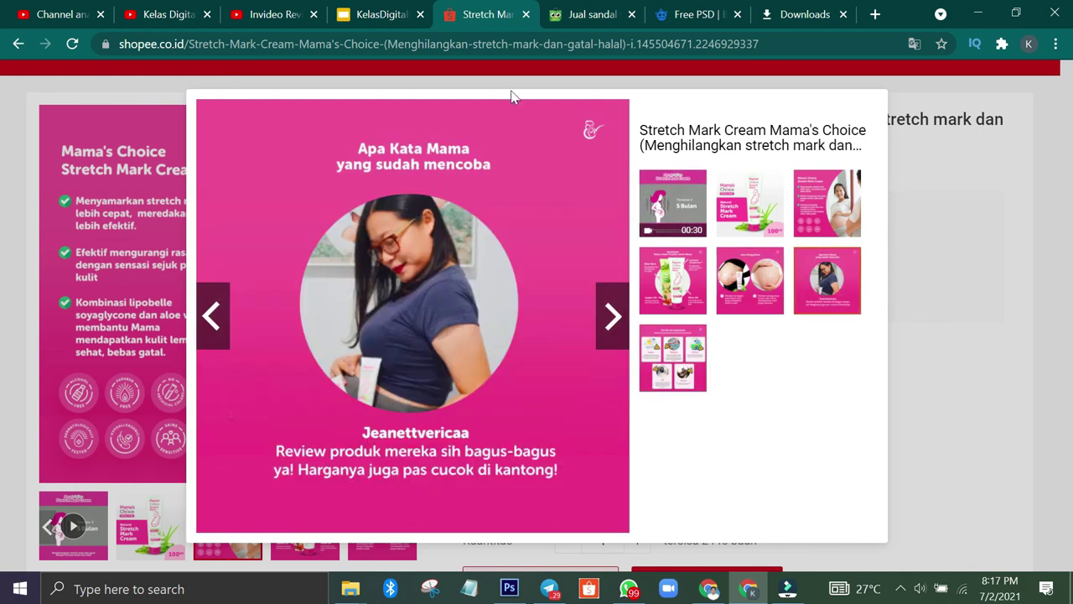
# Close the enlarged product gallery and load the Shopee home page at shopee.co.id
pyautogui.click(953, 214)
pyautogui.scroll(1, 386, 100)
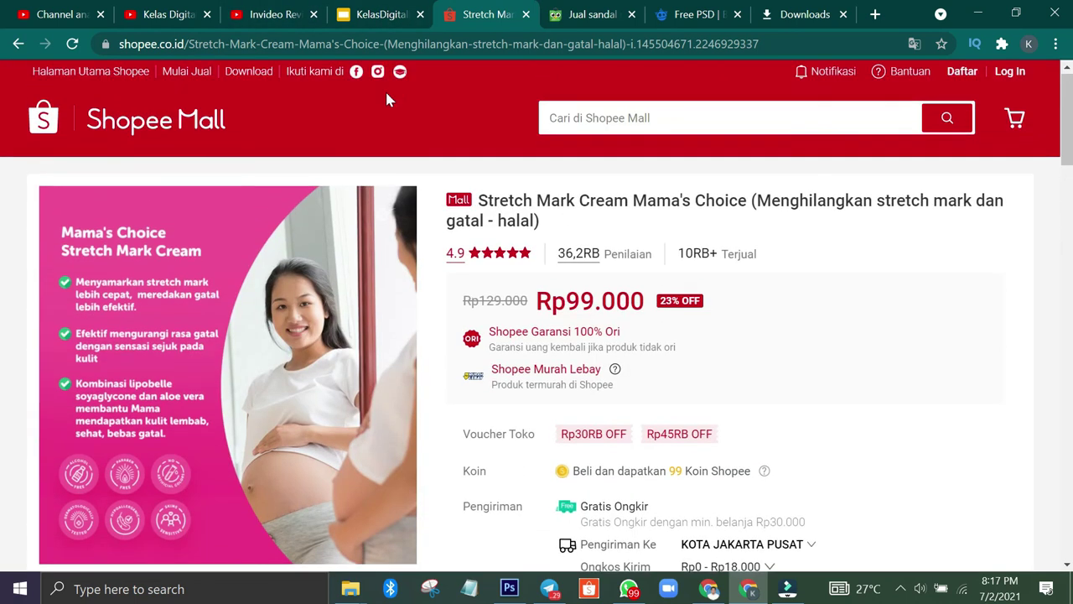
pyautogui.click(99, 77)
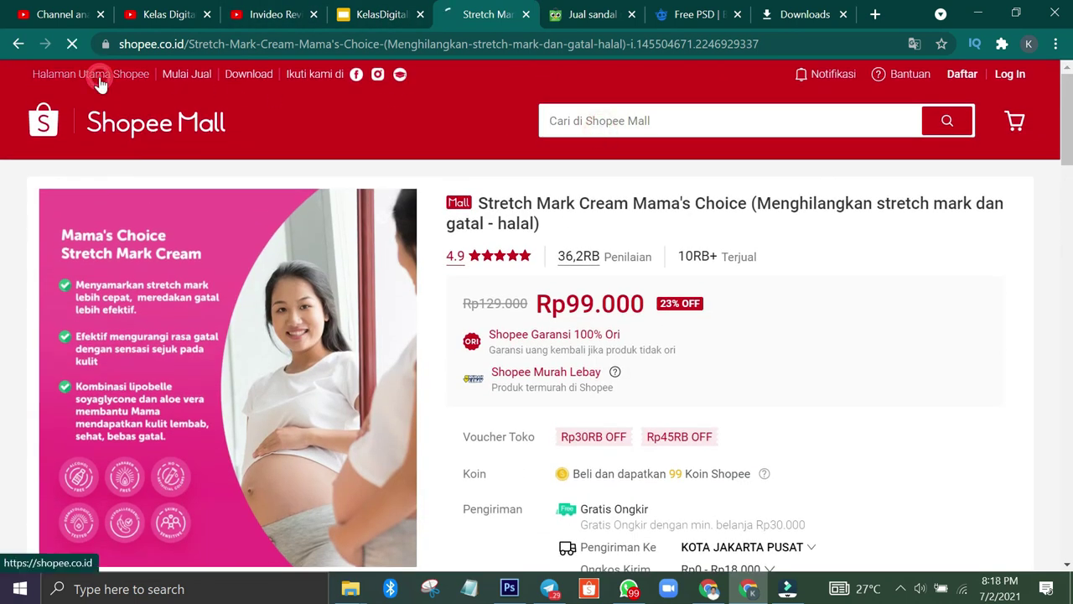
pyautogui.click(18, 44)
pyautogui.click(18, 43)
pyautogui.click(19, 43)
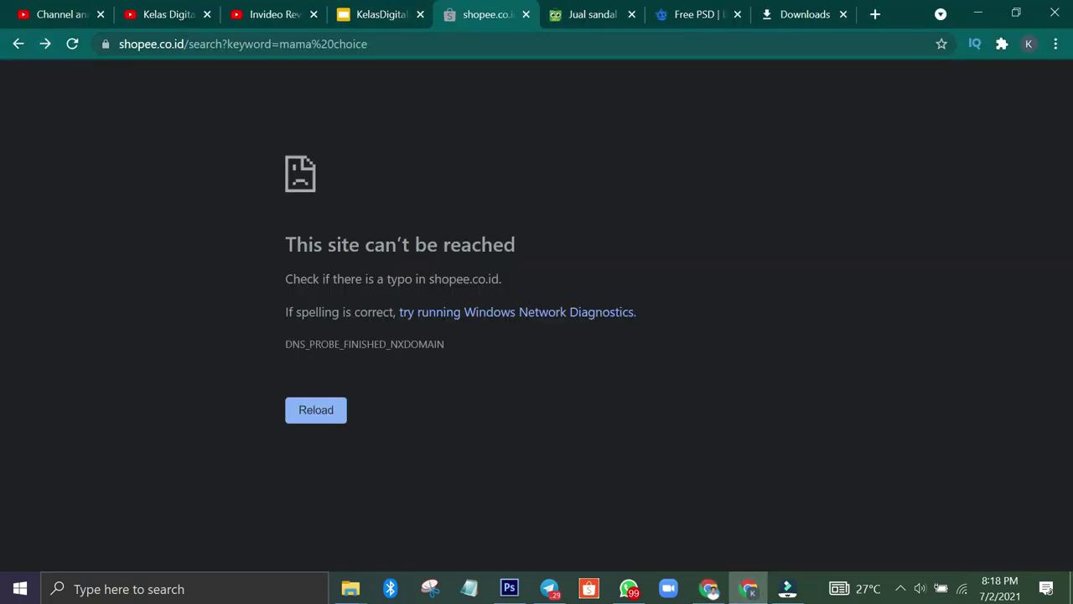
pyautogui.moveTo(186, 43); pyautogui.dragTo(487, 9)
pyautogui.press('BackSpace')
pyautogui.press('Return')
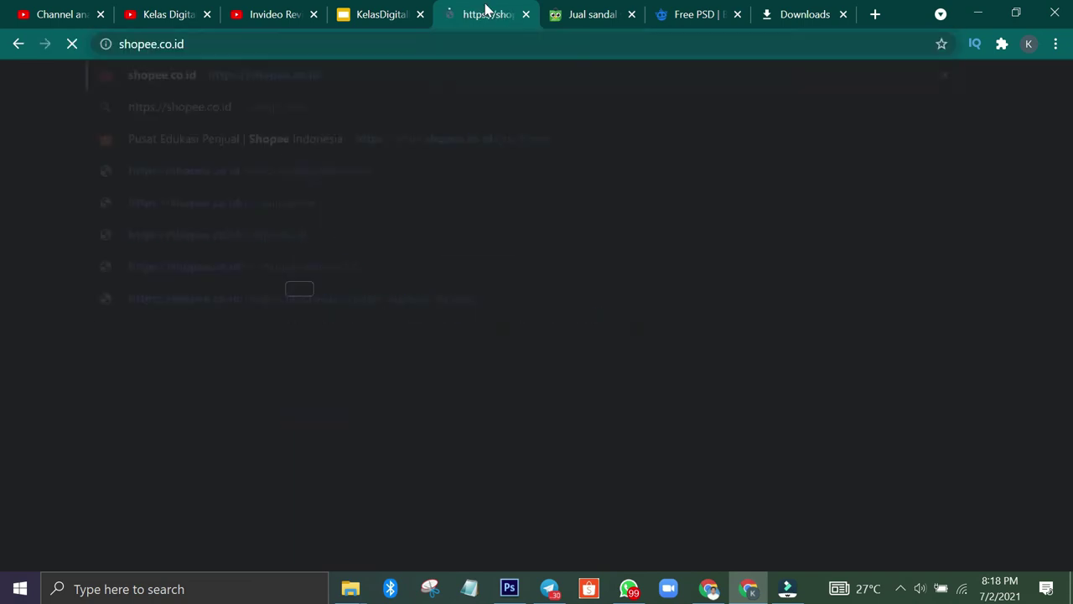
# Return to the 9 Foto Utama slide and shift the Foto 6 note slightly so its sides line up with Foto 3 and Foto 9
pyautogui.click(416, 8)
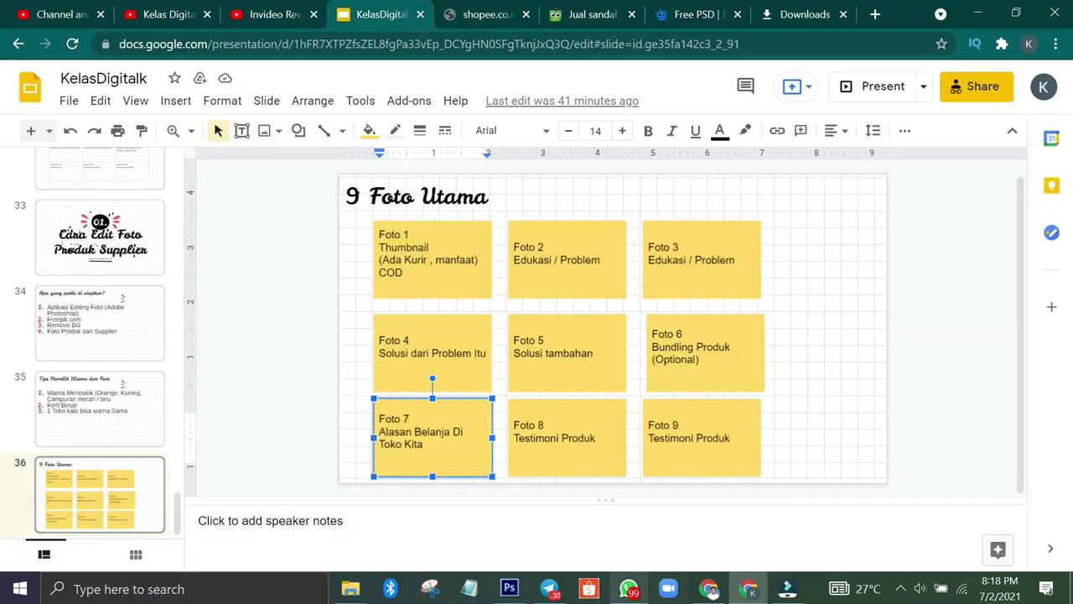
pyautogui.click(684, 438)
pyautogui.click(844, 404)
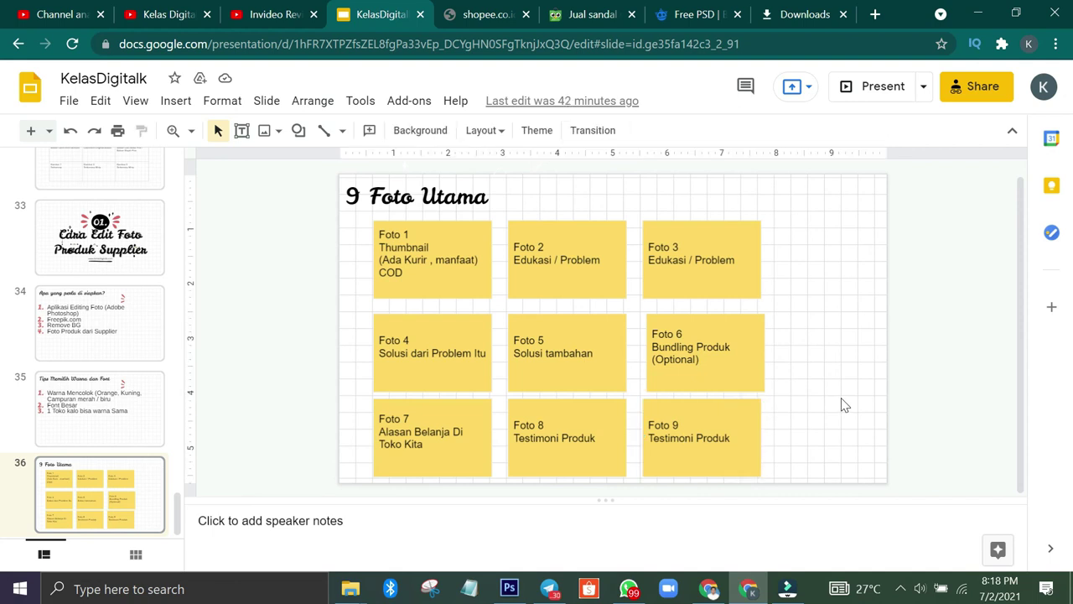
pyautogui.moveTo(763, 388); pyautogui.dragTo(759, 383)
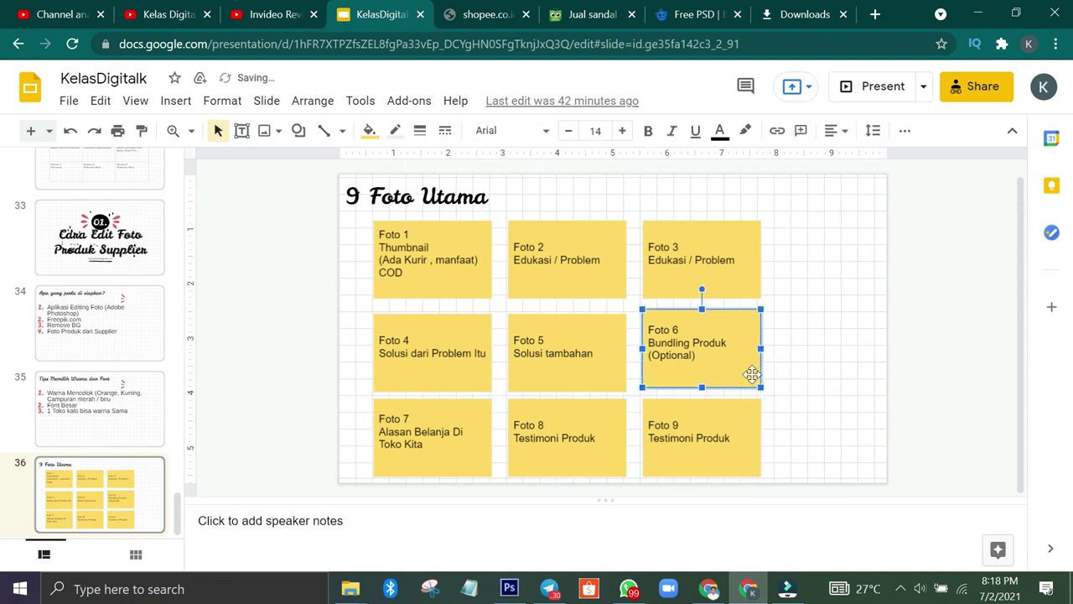